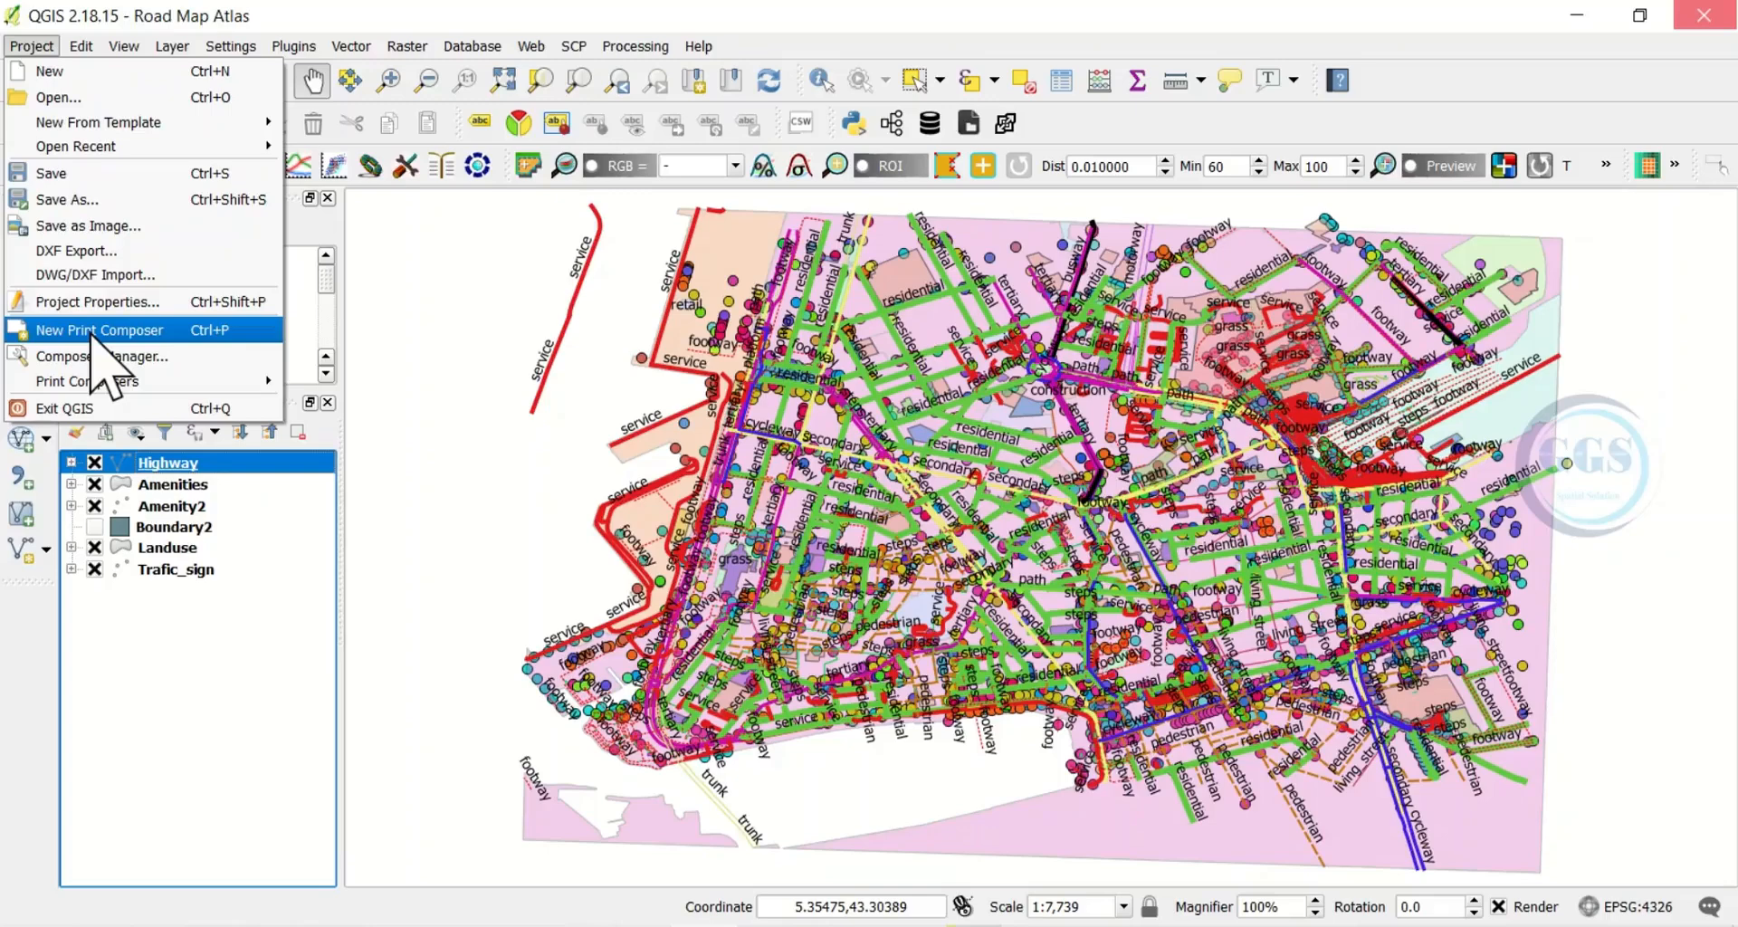
# Create a new print composer titled 'Road Atlas'
pyautogui.click(91, 331)
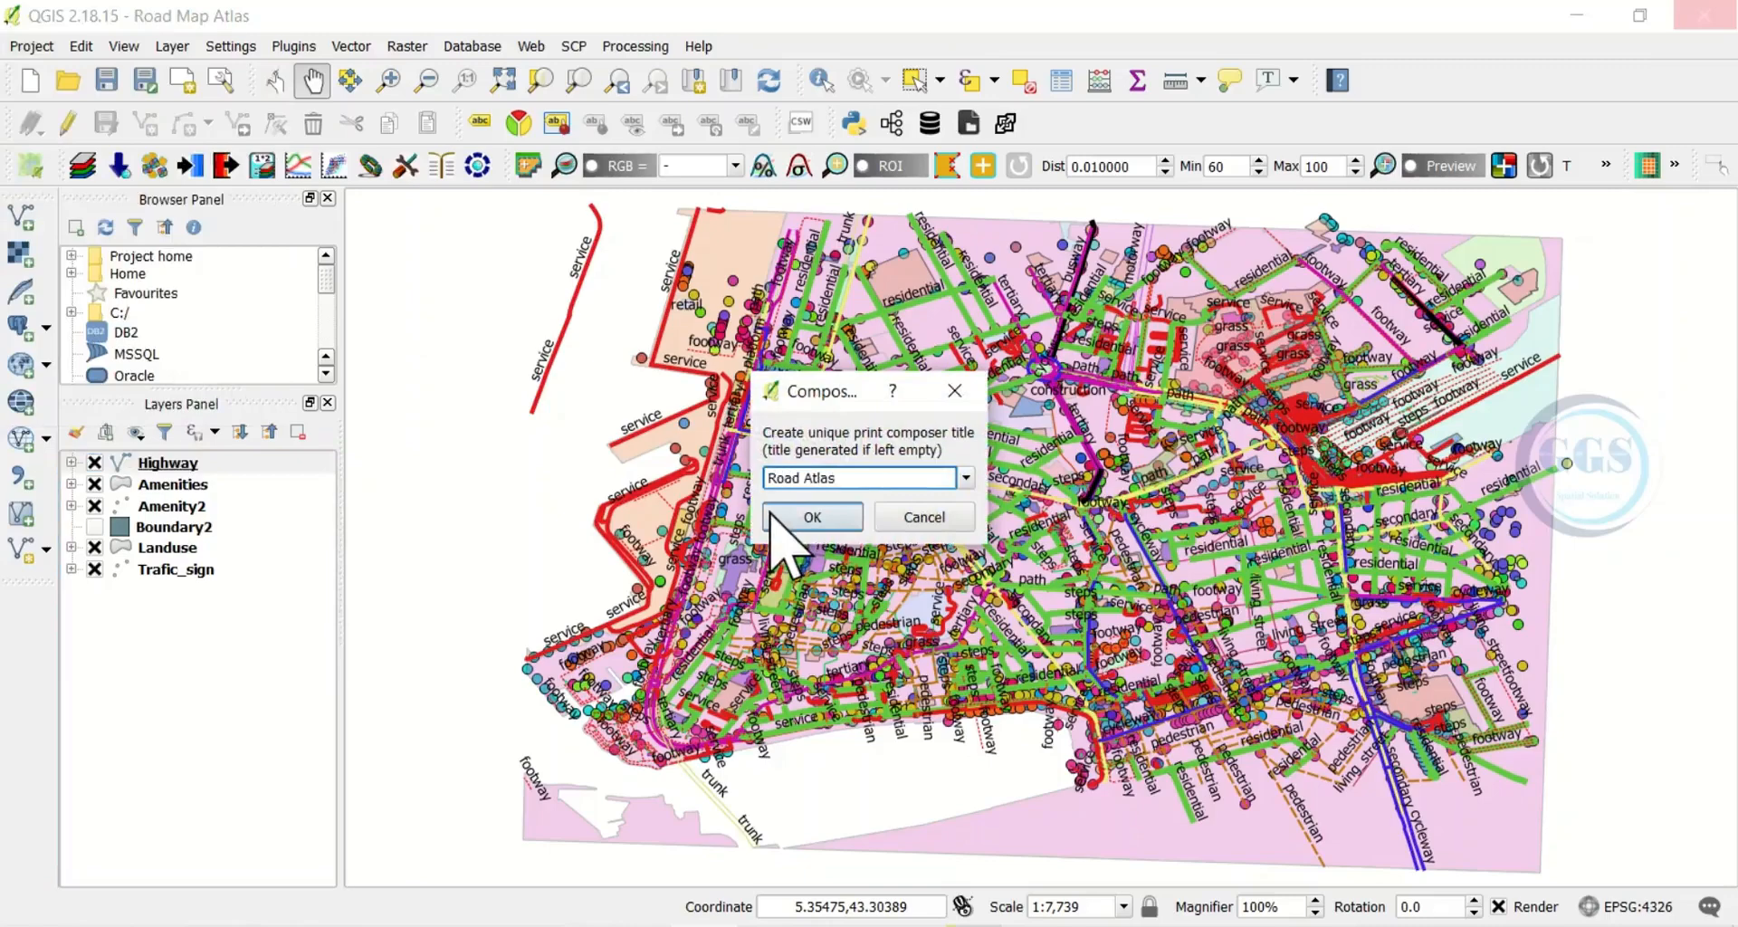
pyautogui.click(831, 518)
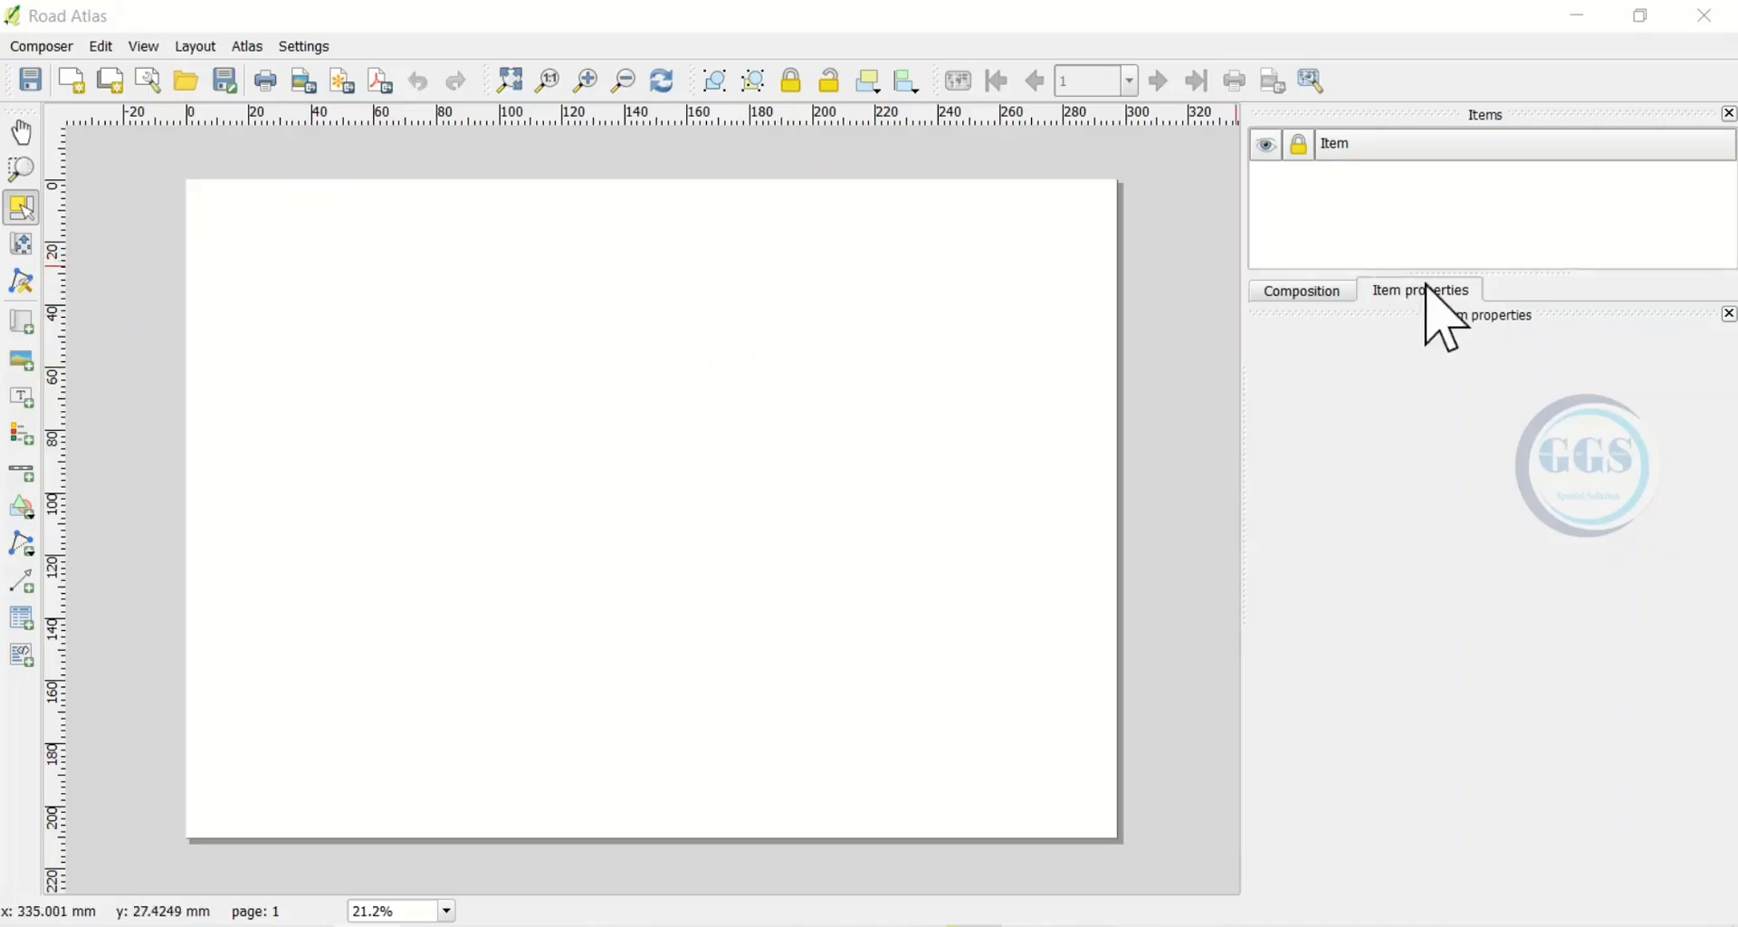
# Set the composition page to the A4 preset in Landscape orientation (297 × 210 mm)
pyautogui.click(1311, 294)
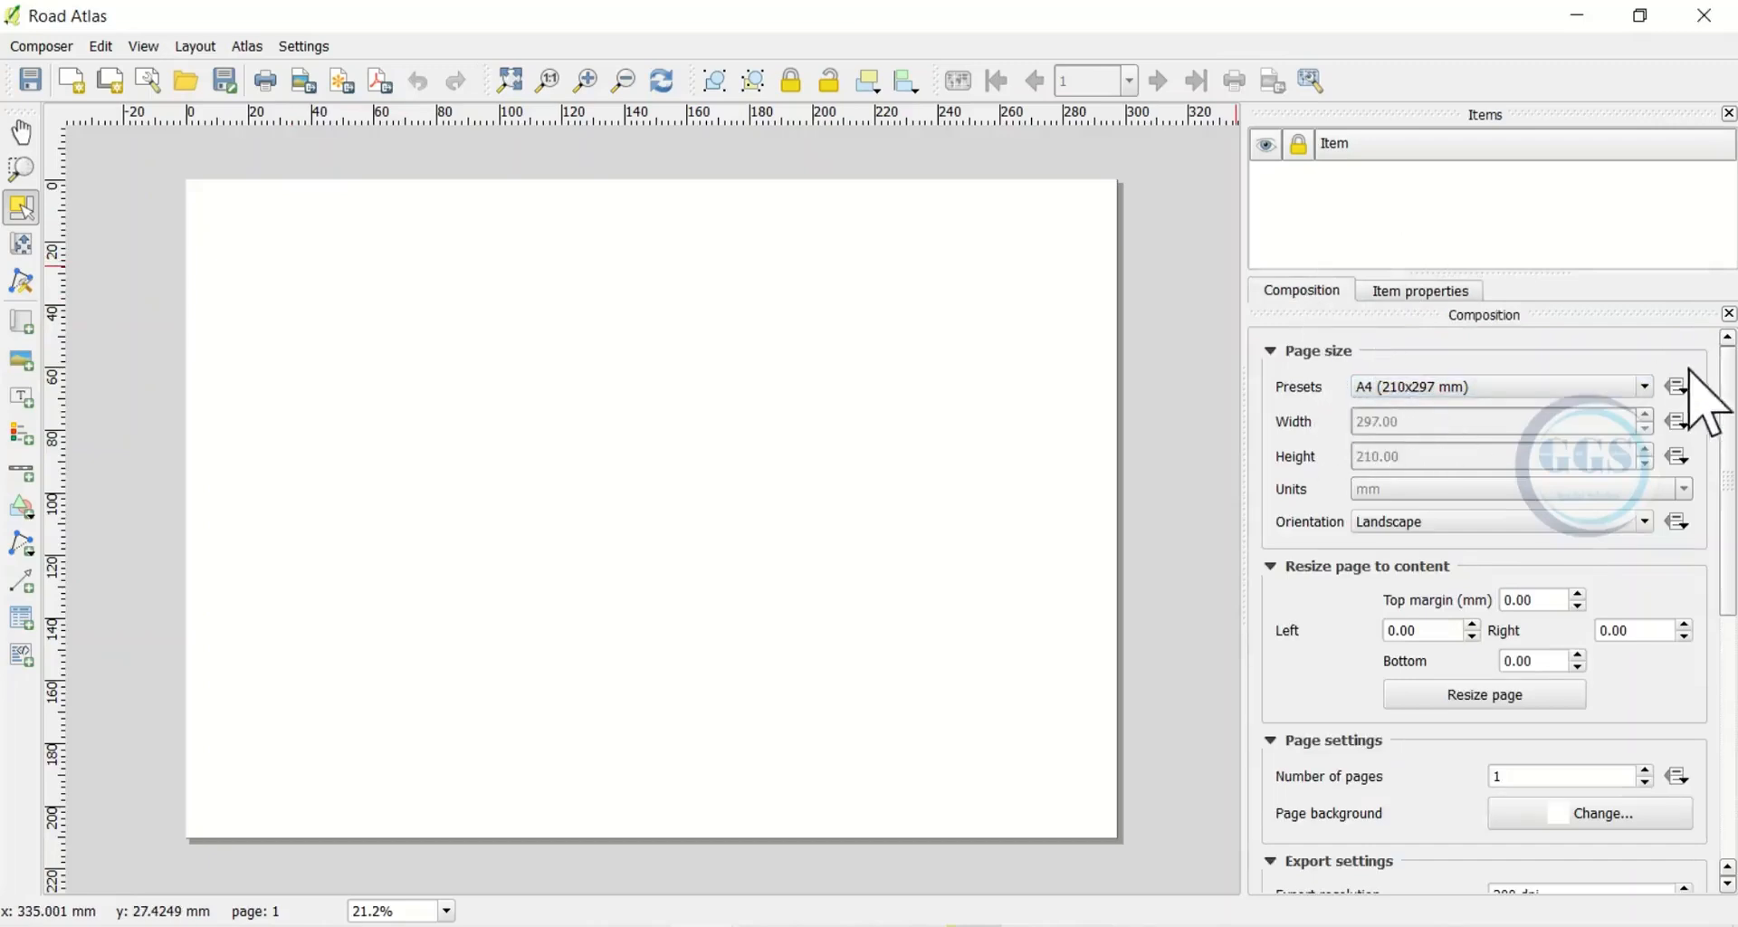
pyautogui.click(1645, 387)
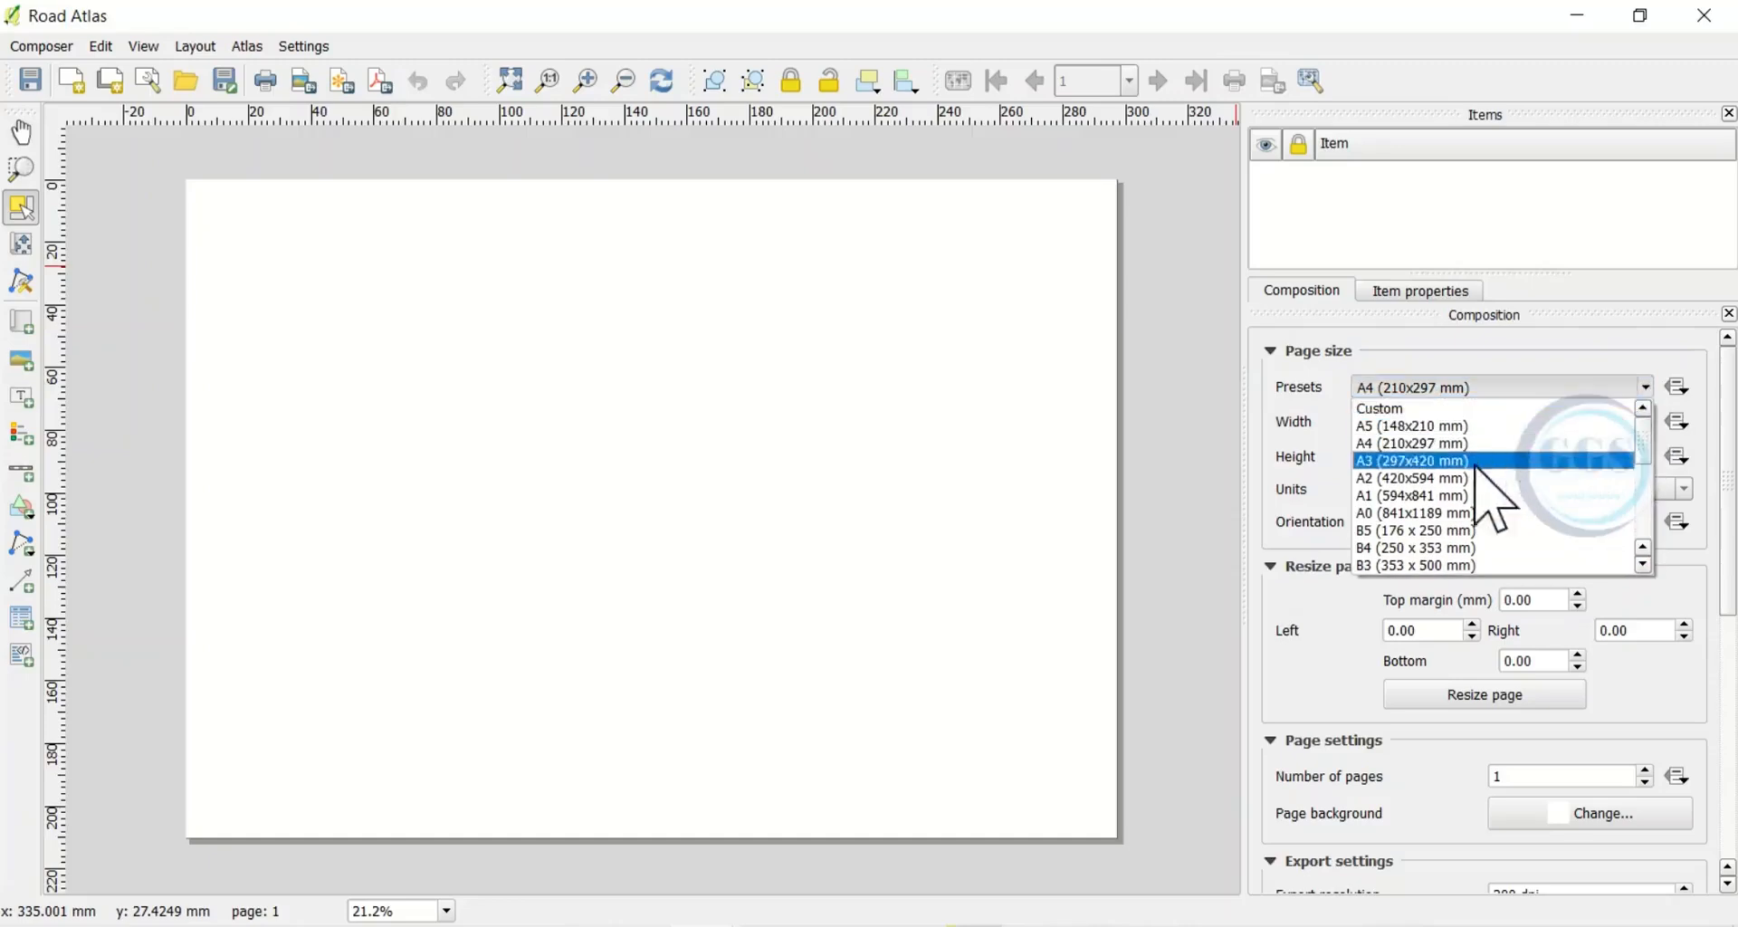
pyautogui.click(1384, 443)
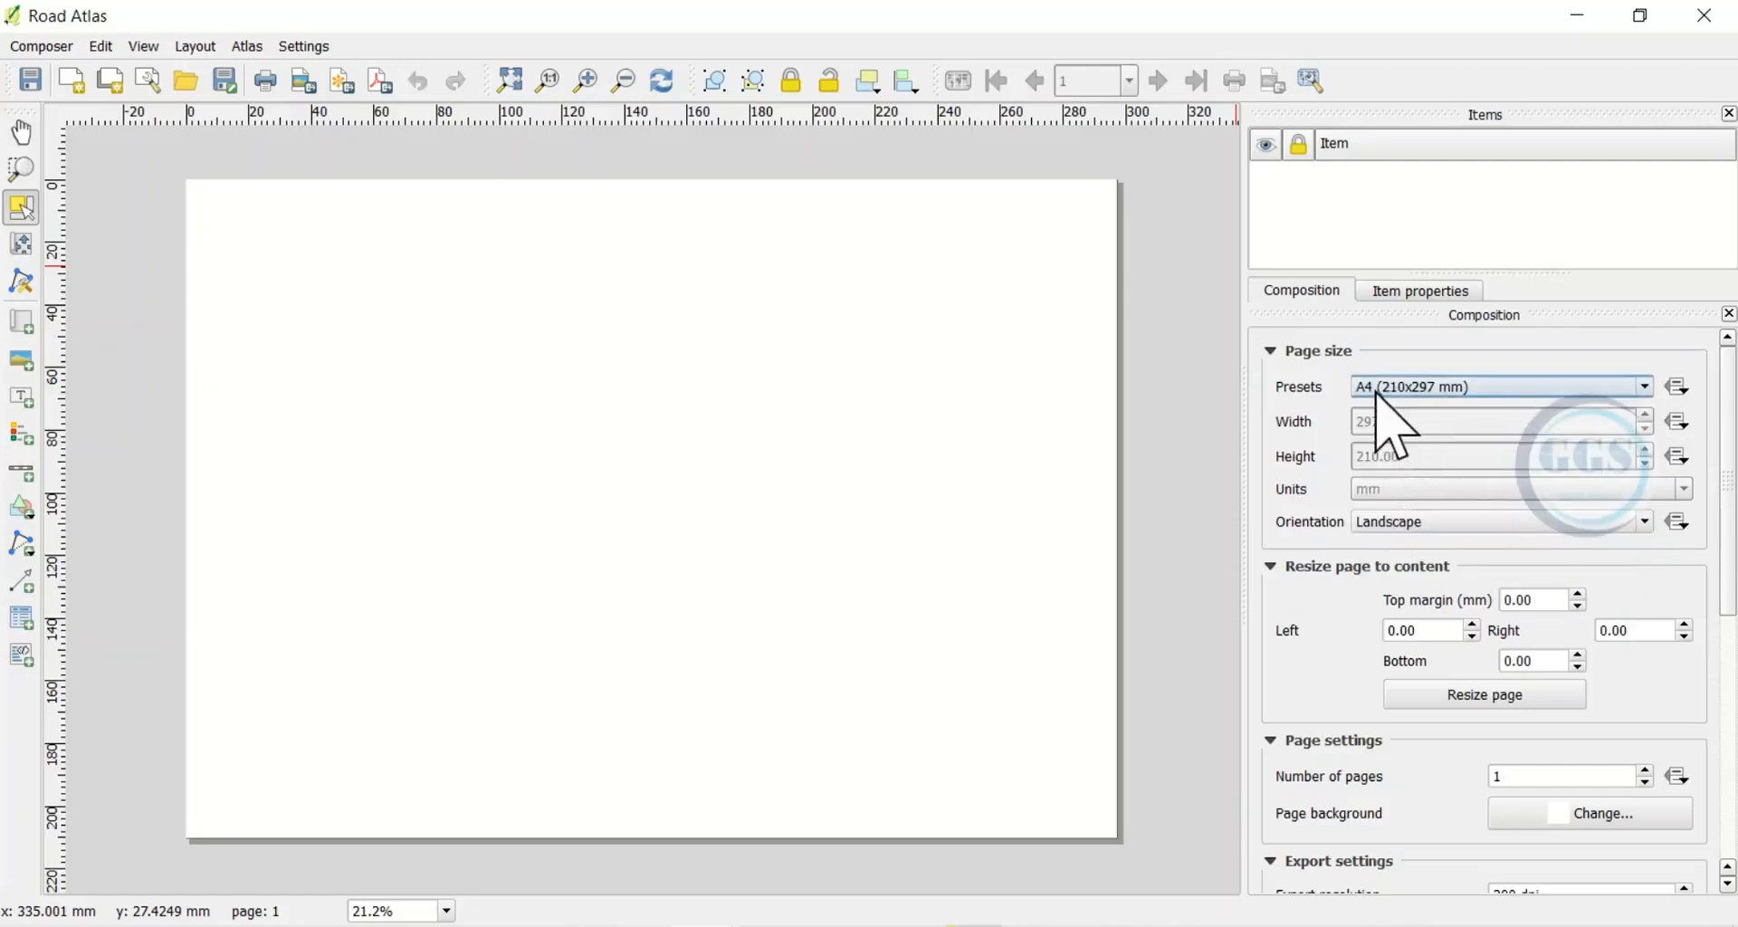
pyautogui.click(1642, 526)
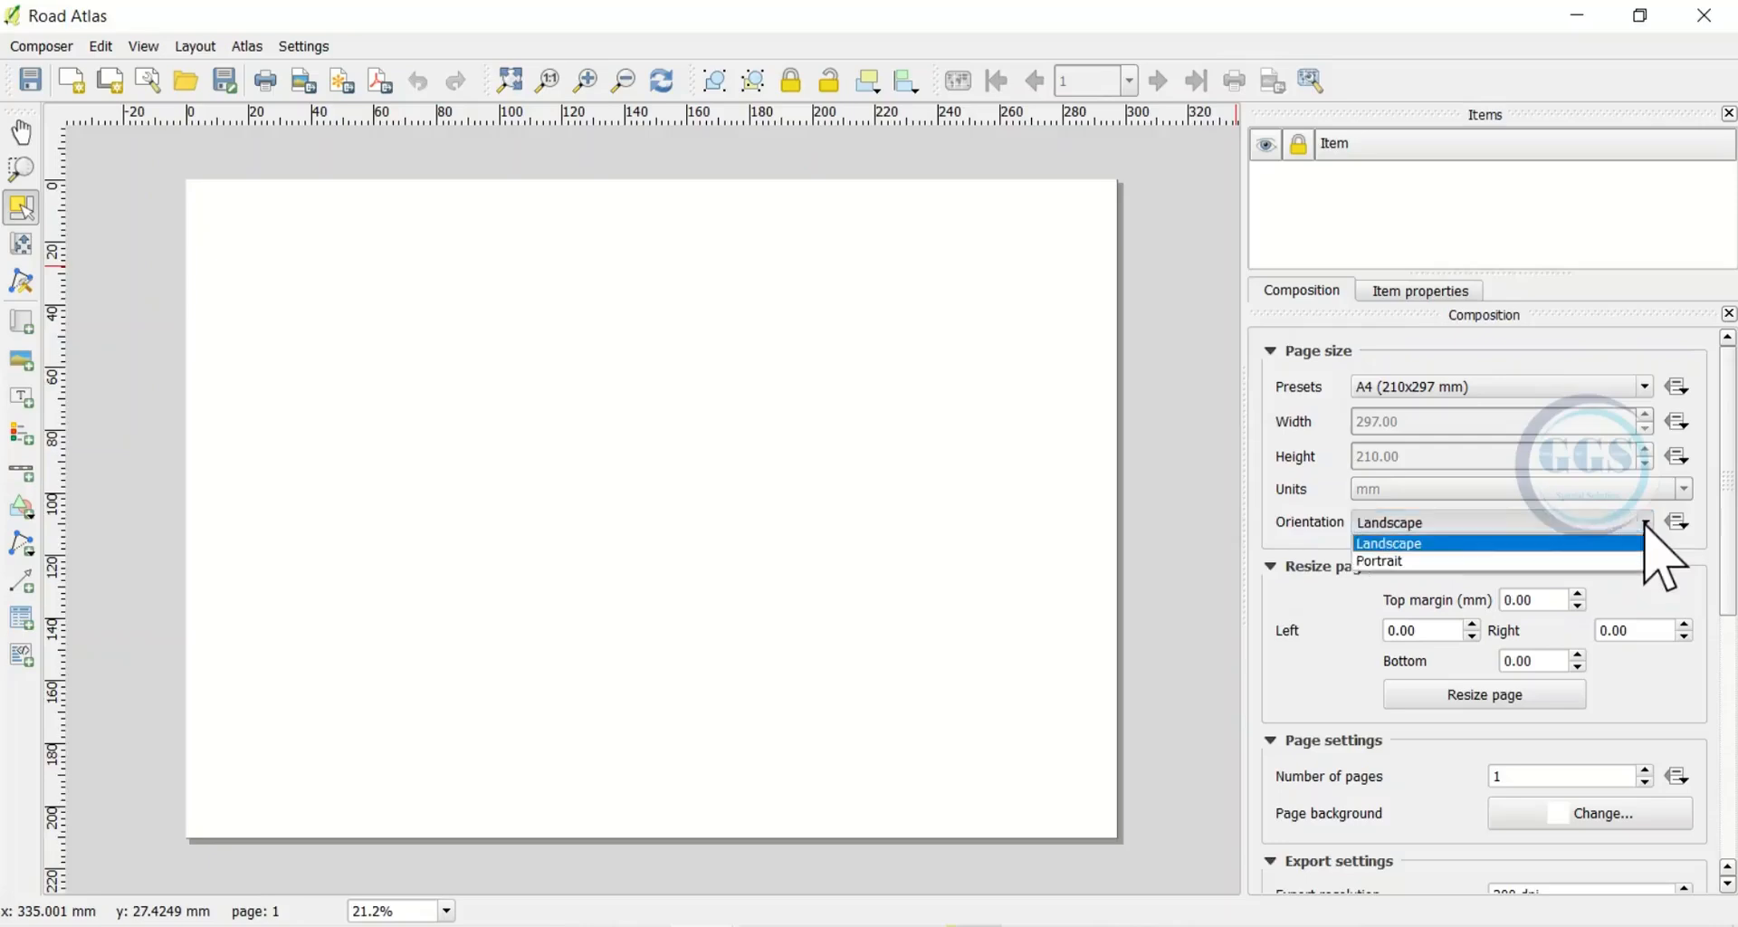
pyautogui.click(1395, 547)
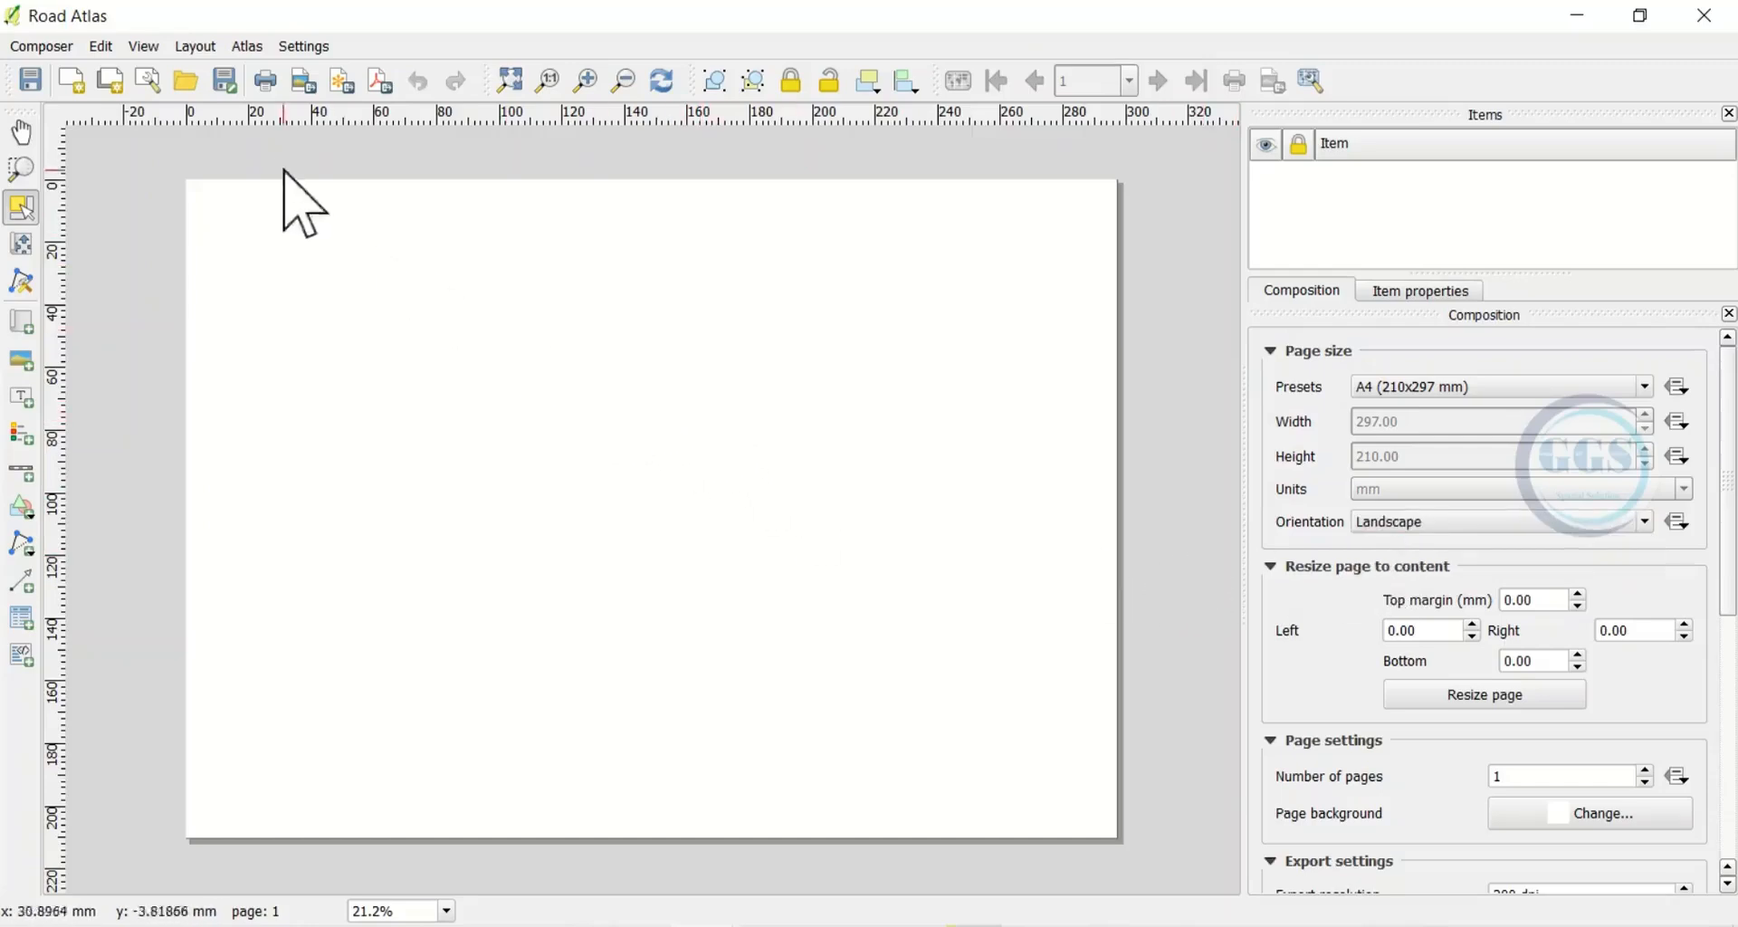
# Draw a rectangle shape covering the whole composer page
pyautogui.click(187, 47)
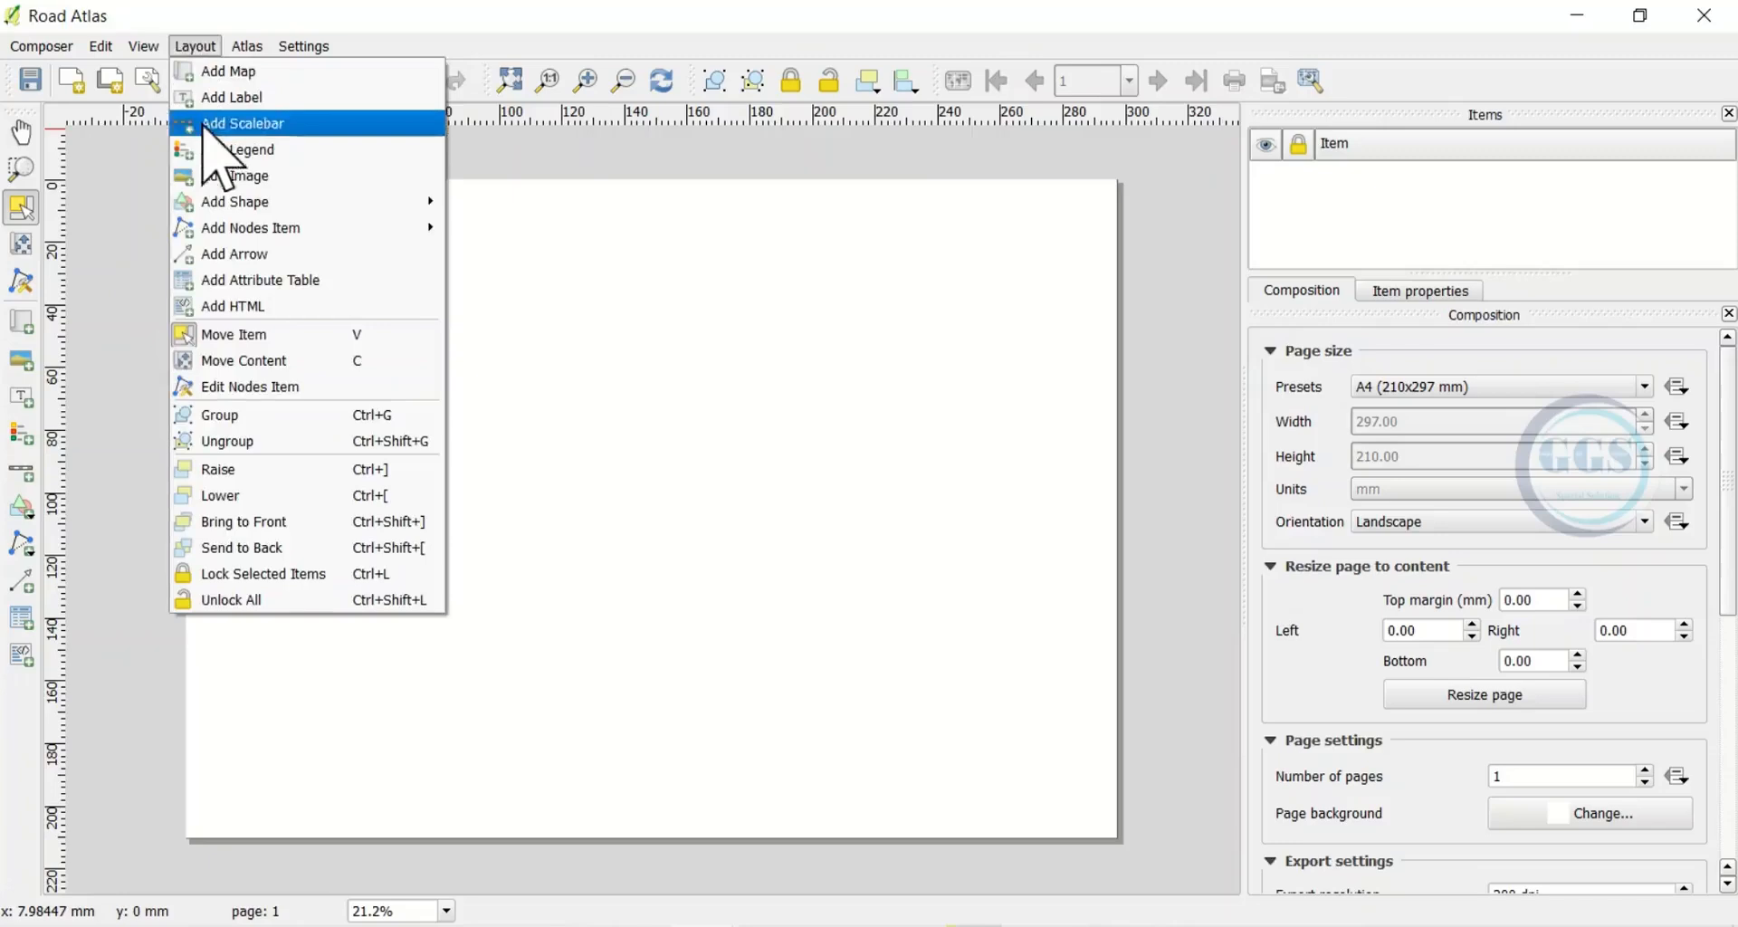
pyautogui.moveTo(254, 203)
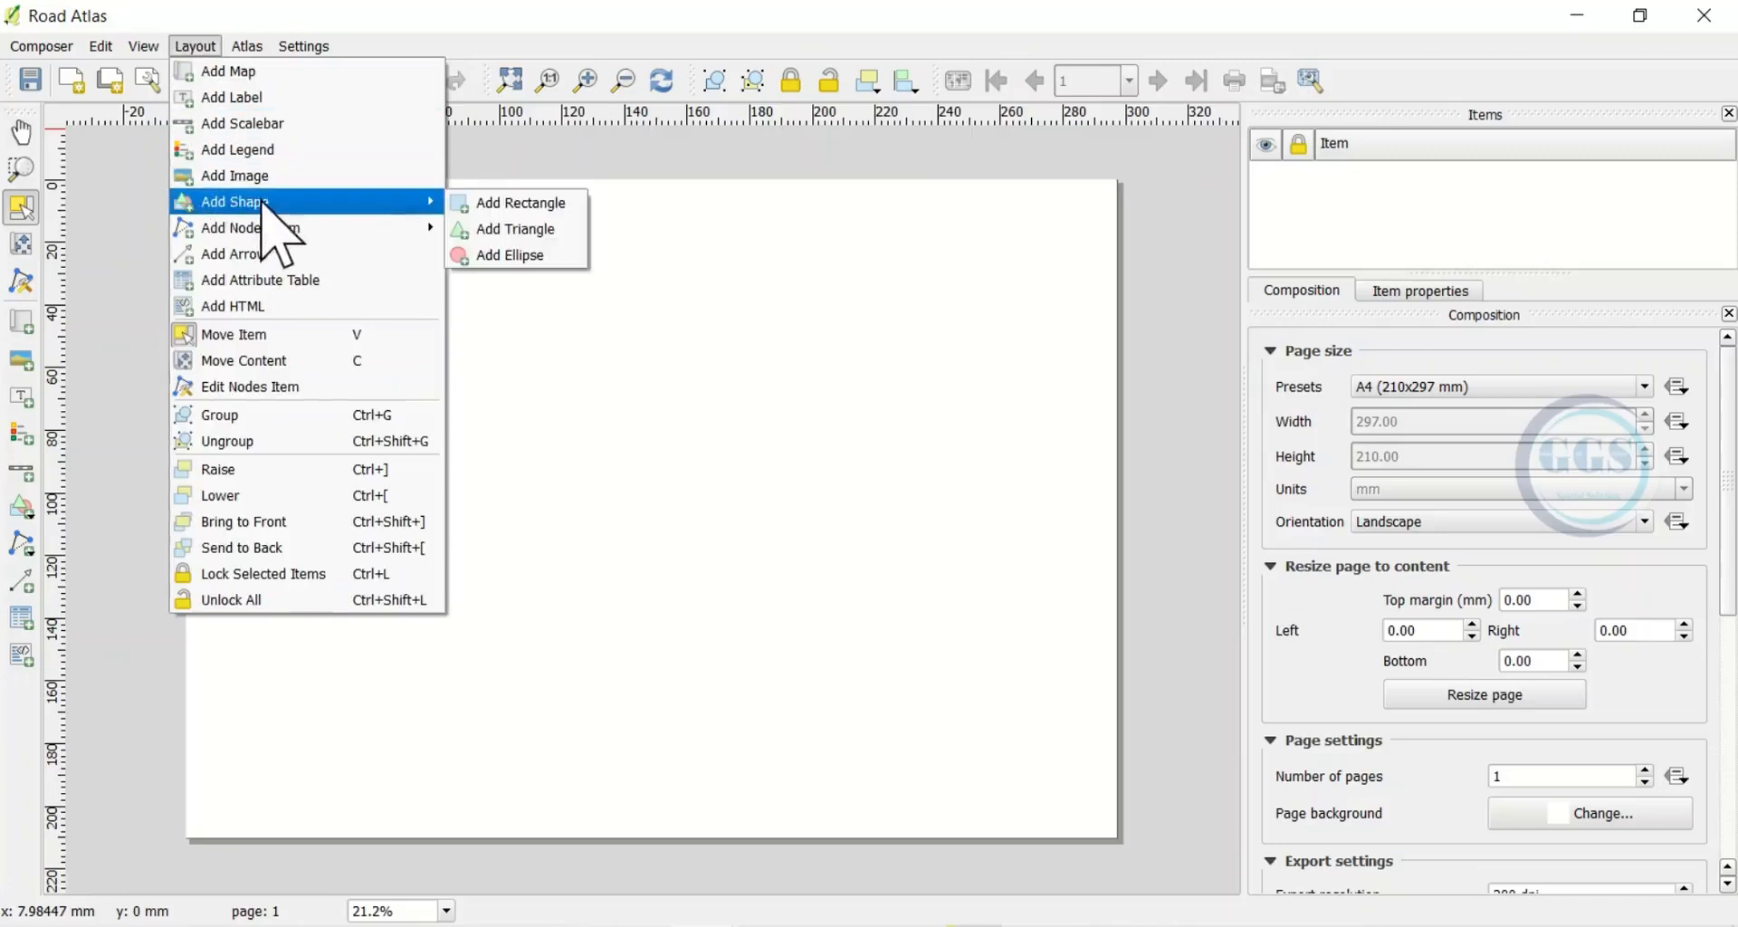
pyautogui.click(534, 207)
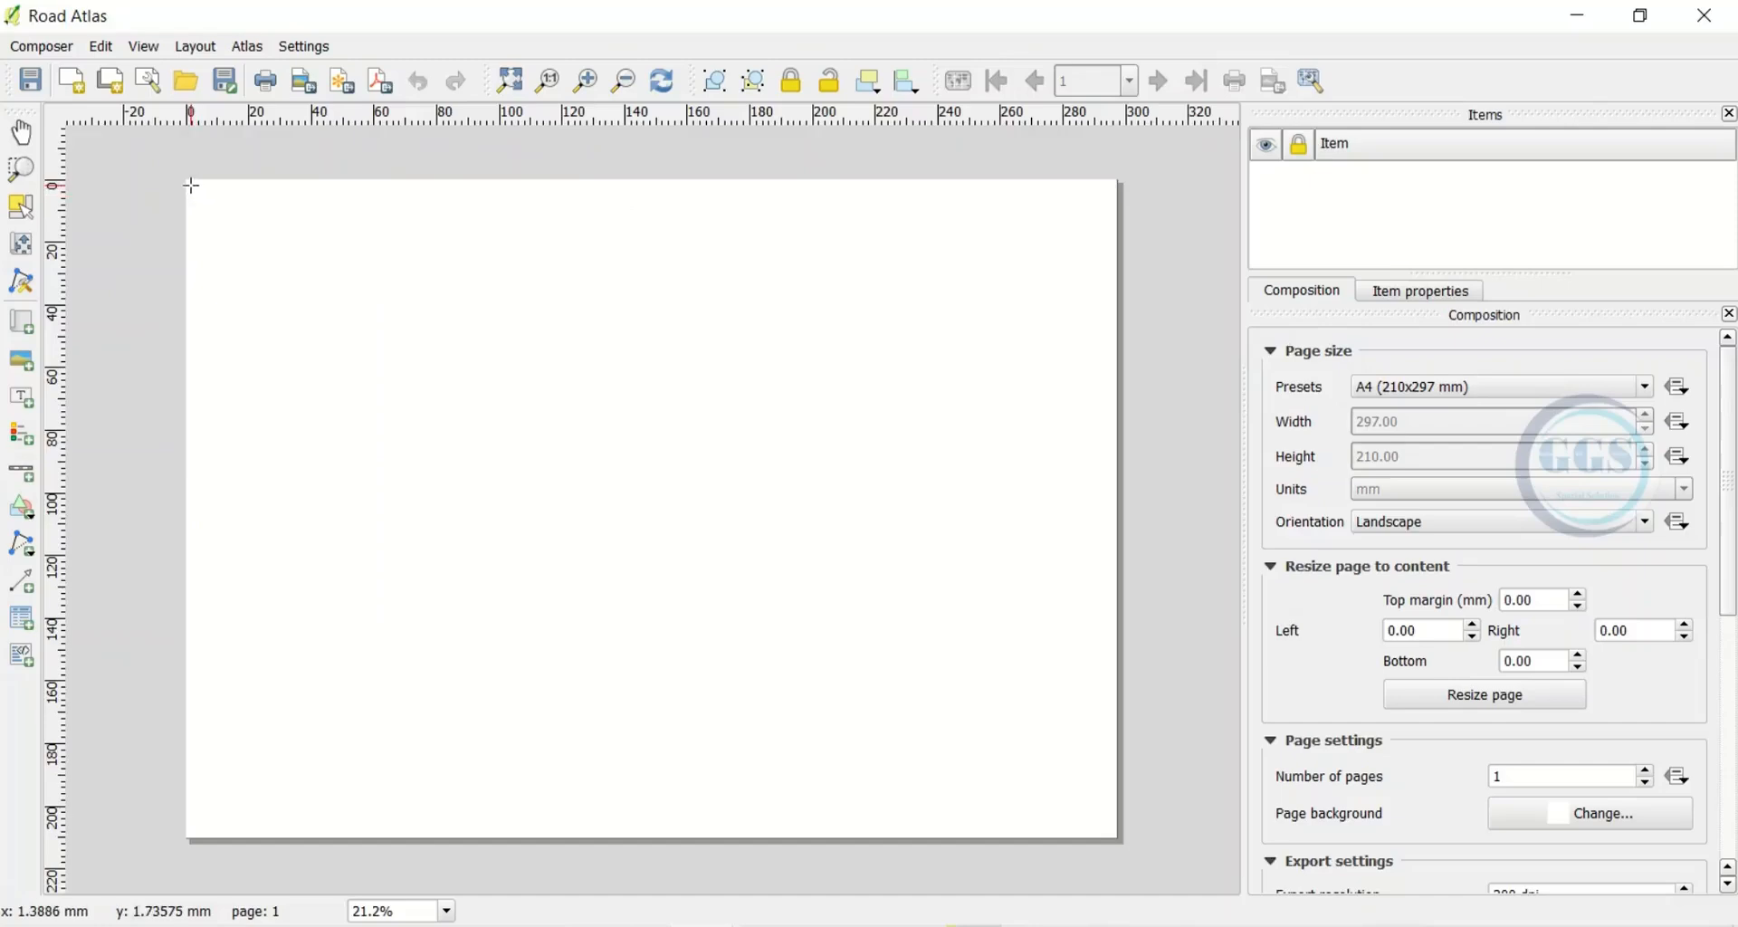
pyautogui.moveTo(191, 185)
pyautogui.mouseDown()
pyautogui.moveTo(665, 484)
pyautogui.moveTo(923, 674)
pyautogui.moveTo(1116, 853)
pyautogui.moveTo(1124, 821)
pyautogui.moveTo(1114, 834)
pyautogui.mouseUp()
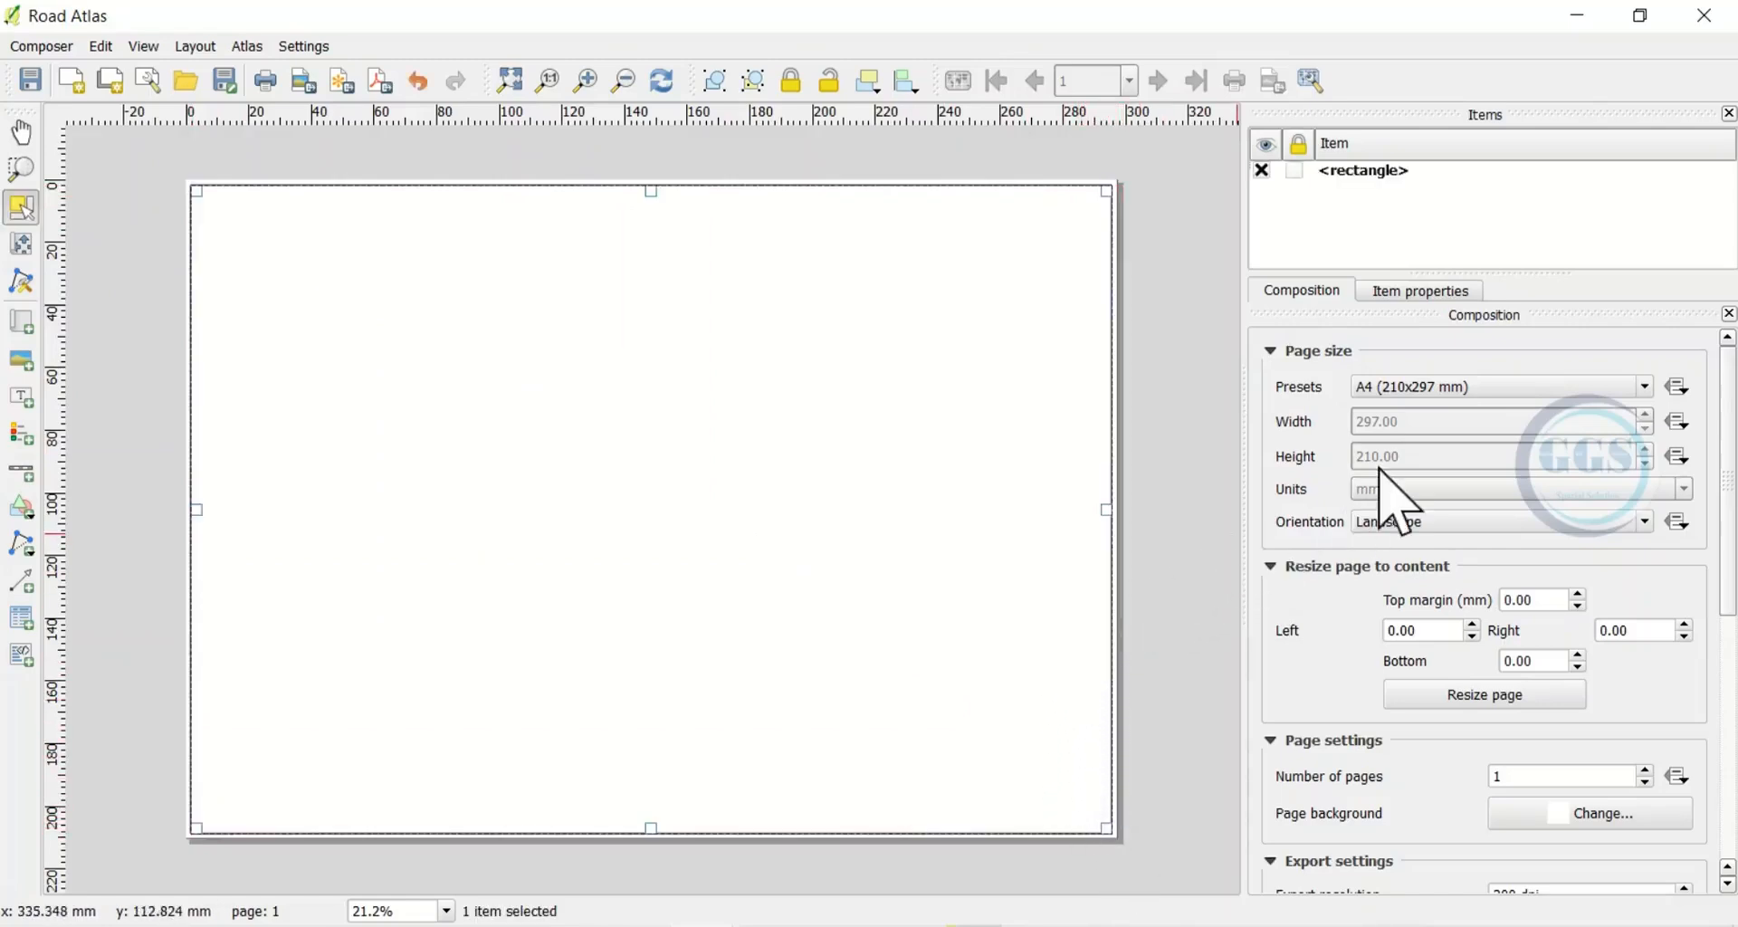
# Give the rectangle a 1.5 mm black outline as the page border
pyautogui.click(1397, 298)
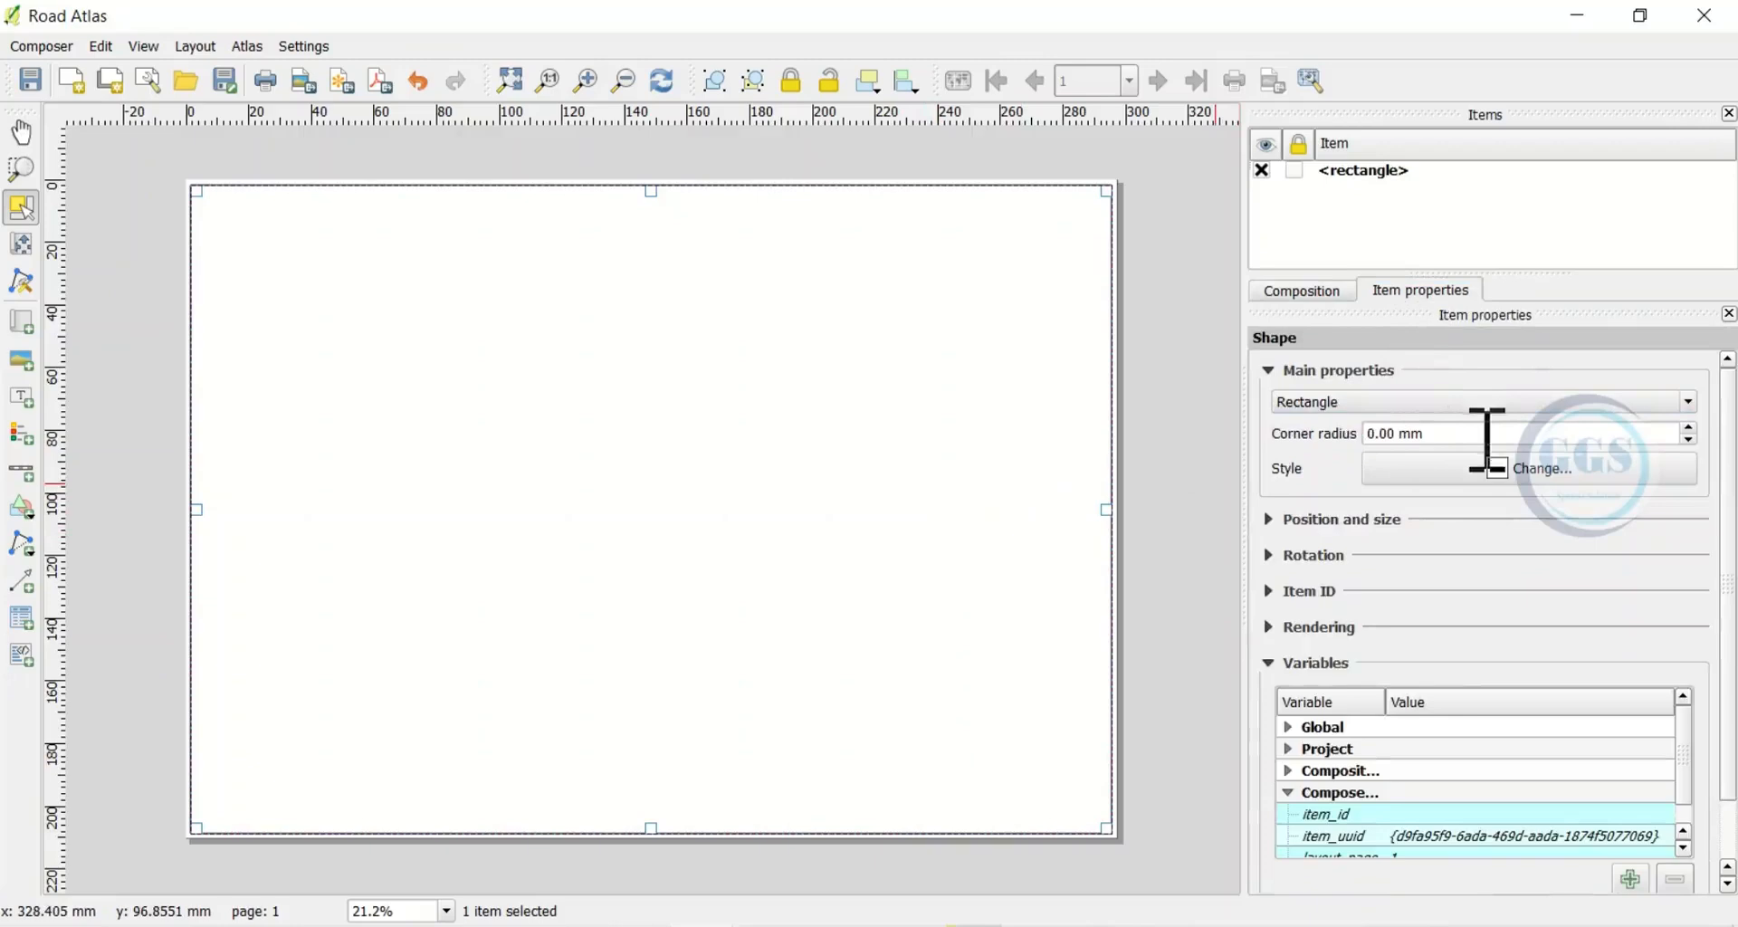
pyautogui.click(1513, 507)
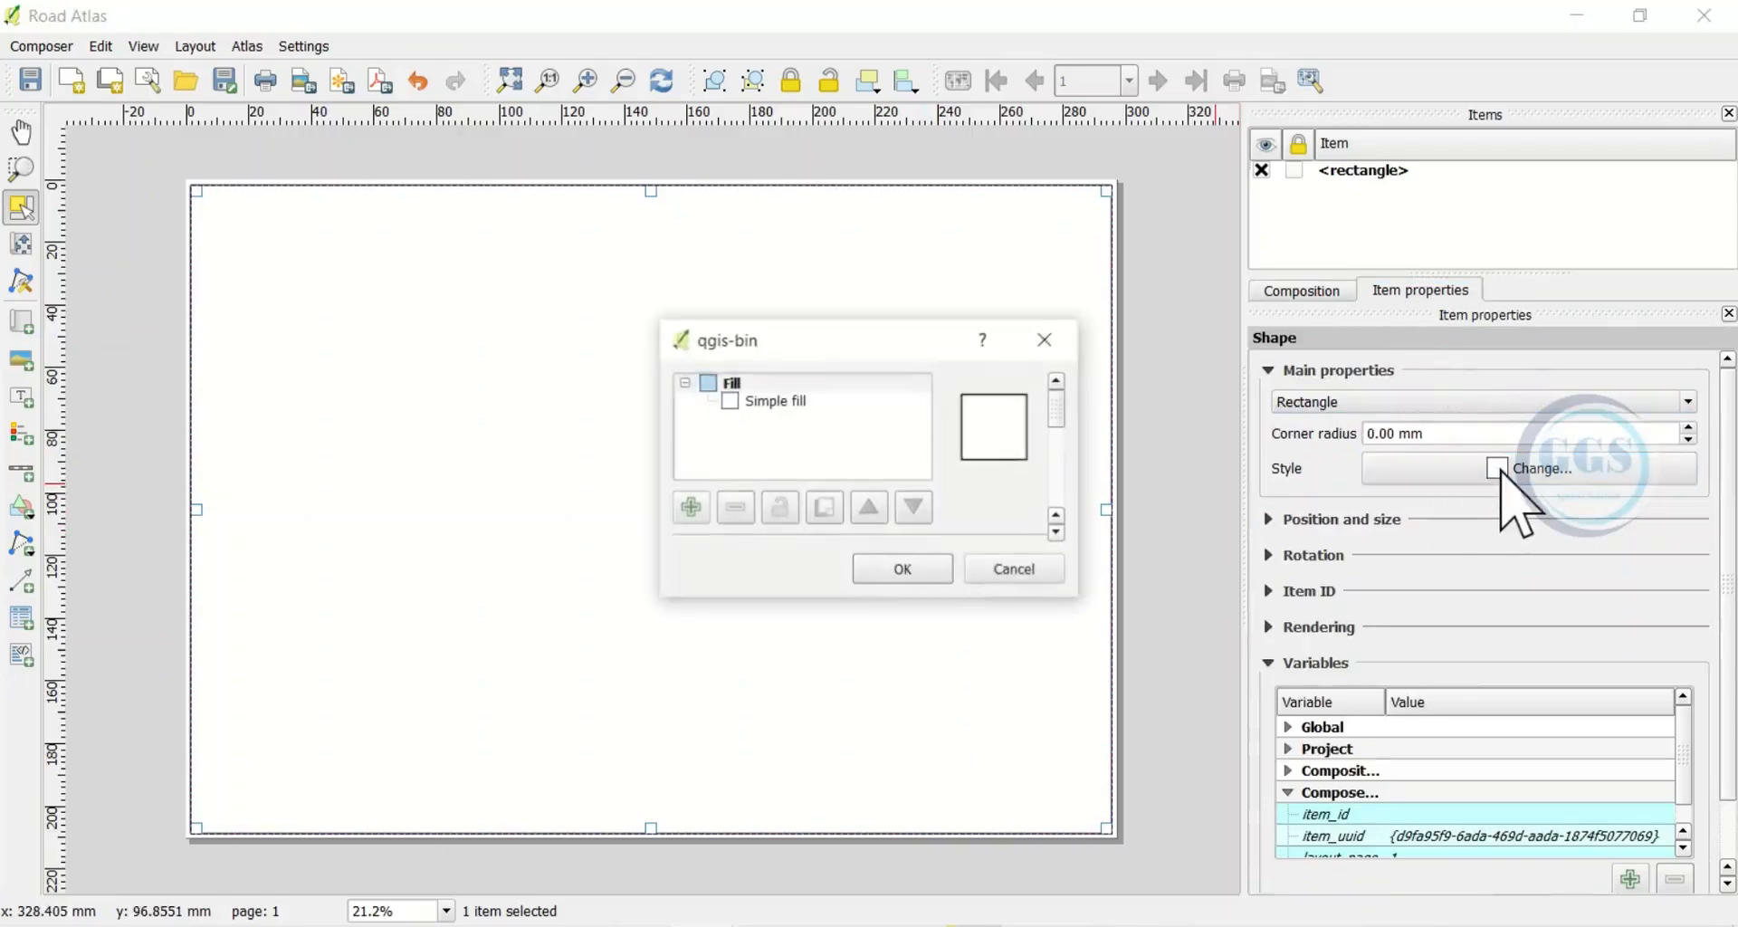
pyautogui.click(776, 406)
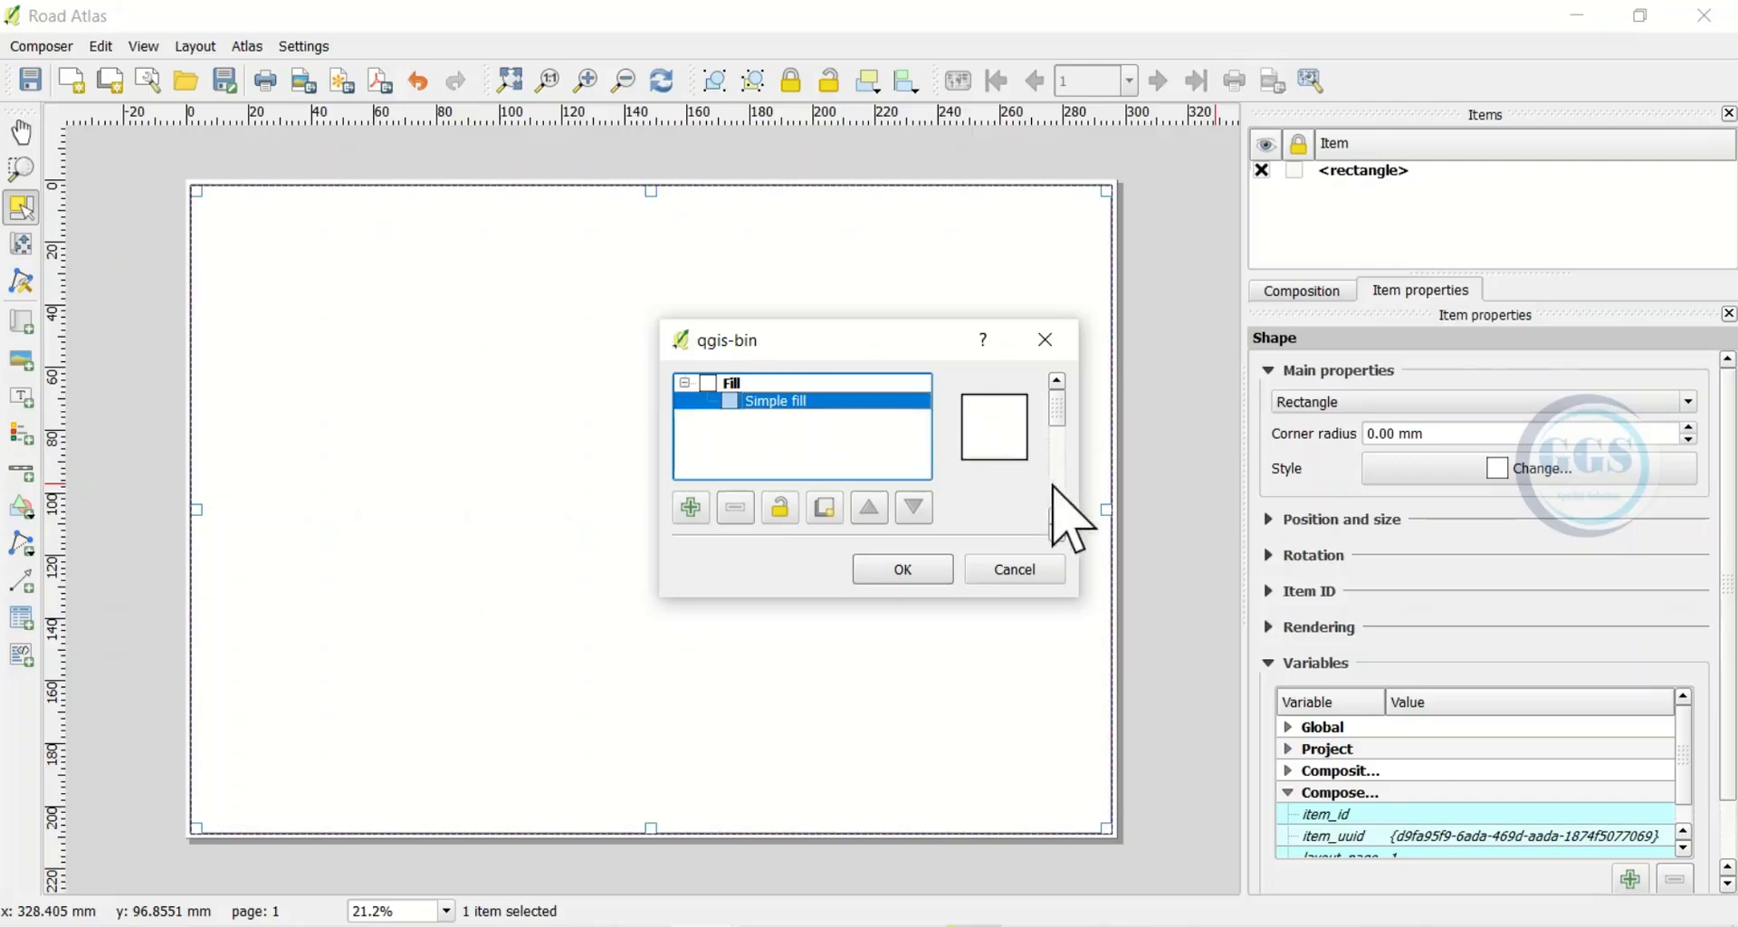
pyautogui.scroll(-3, 1053, 487)
pyautogui.scroll(2, 1053, 486)
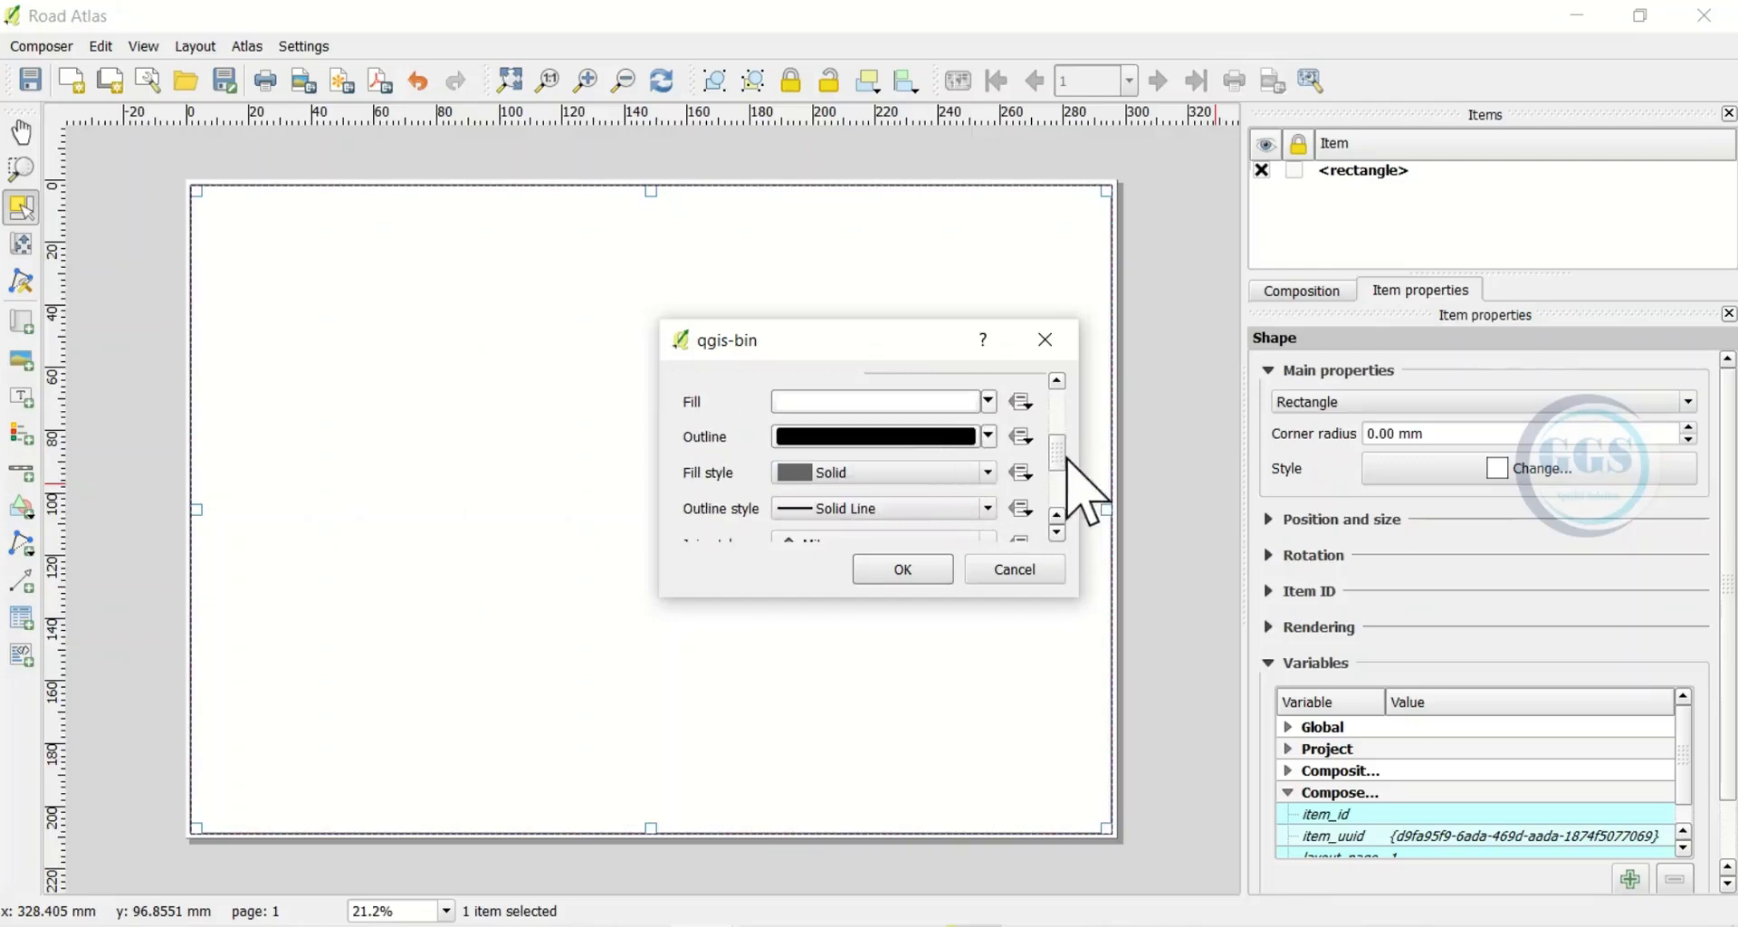
pyautogui.scroll(-2, 1064, 462)
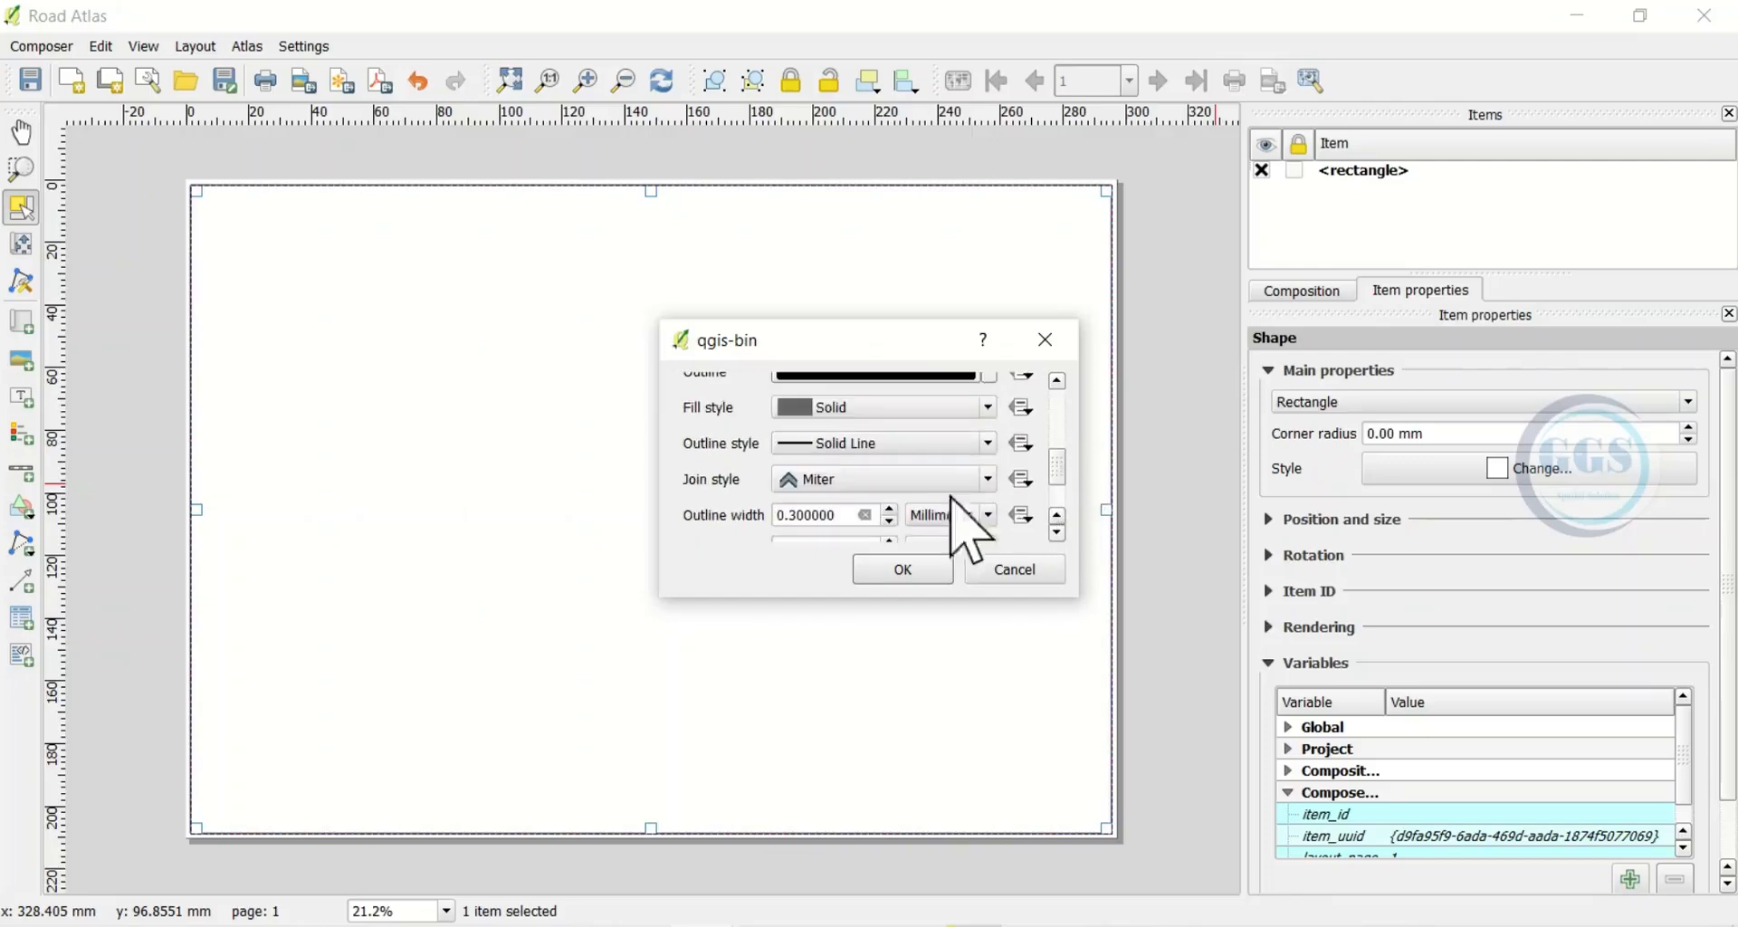
pyautogui.click(890, 510)
pyautogui.click(889, 509)
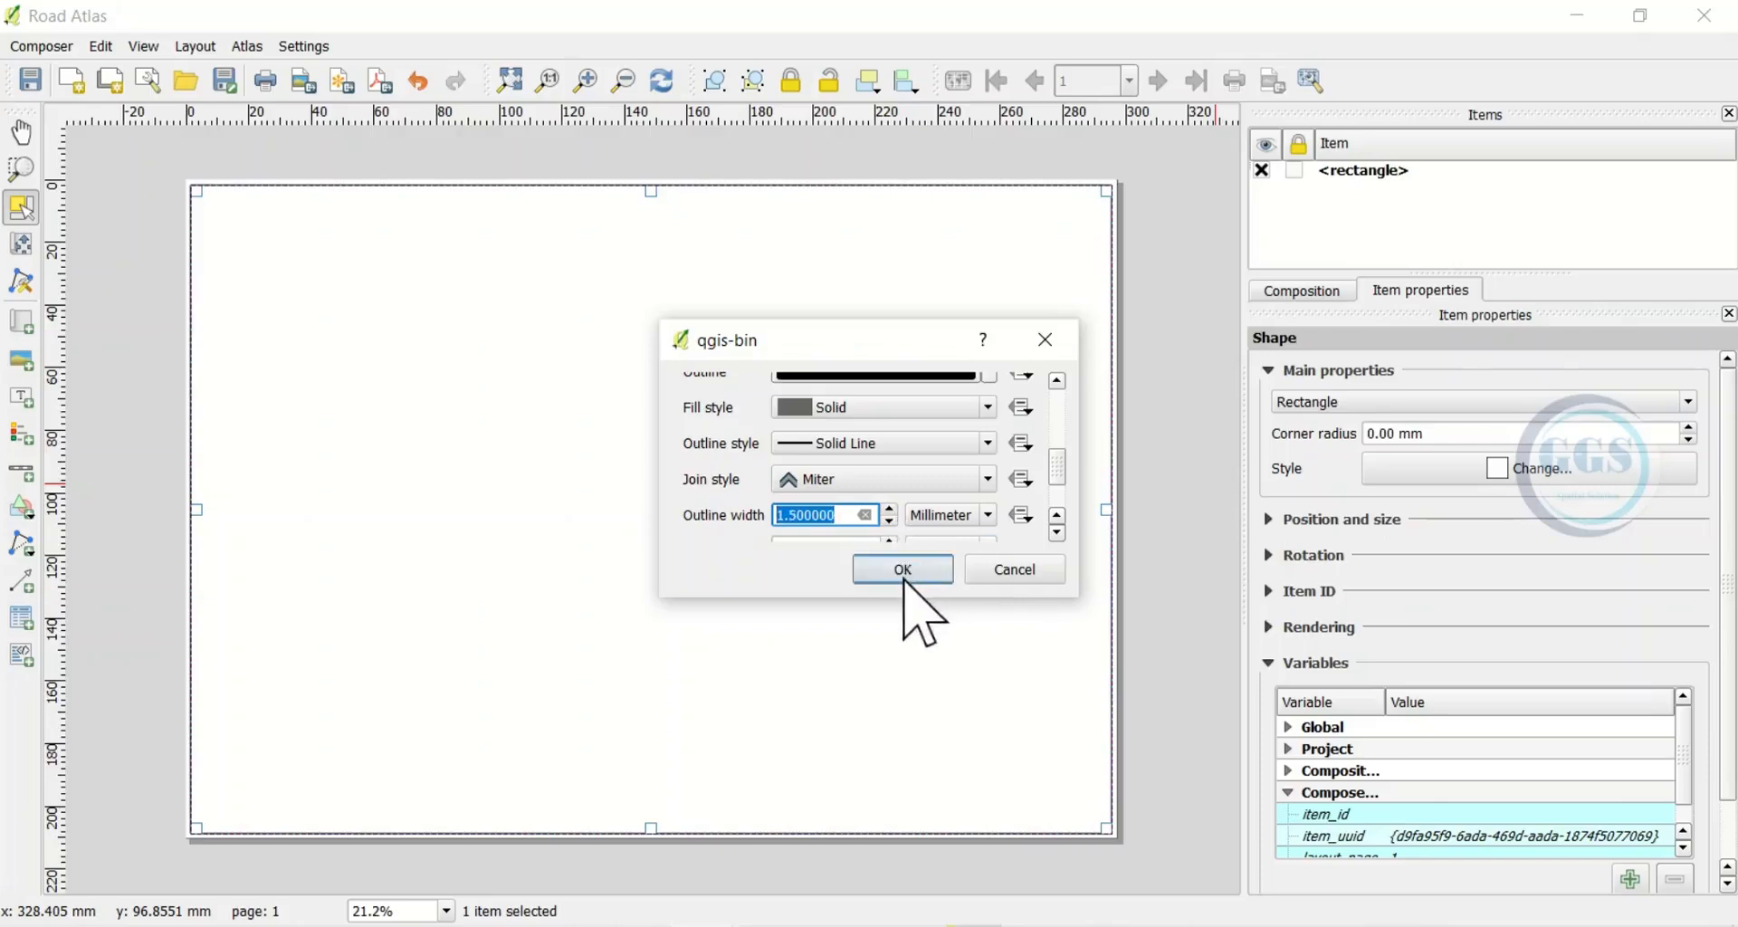
pyautogui.click(903, 572)
pyautogui.click(136, 458)
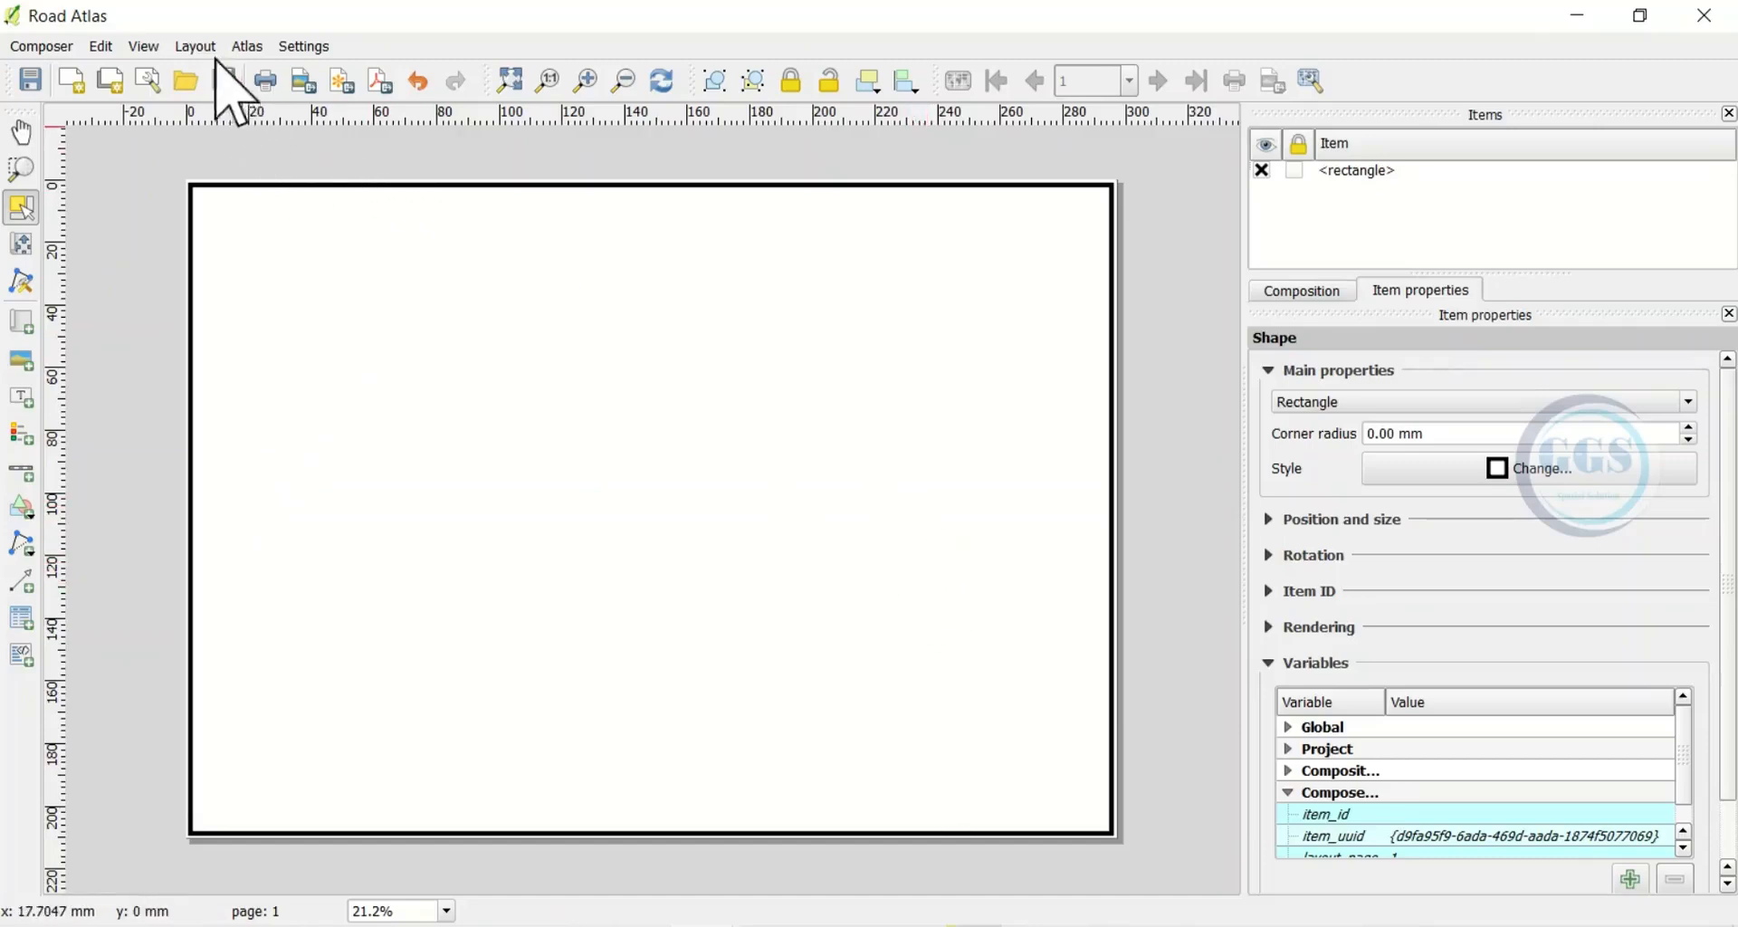
# Draw the Map 0 frame inside the border and nudge it slightly right
pyautogui.click(192, 48)
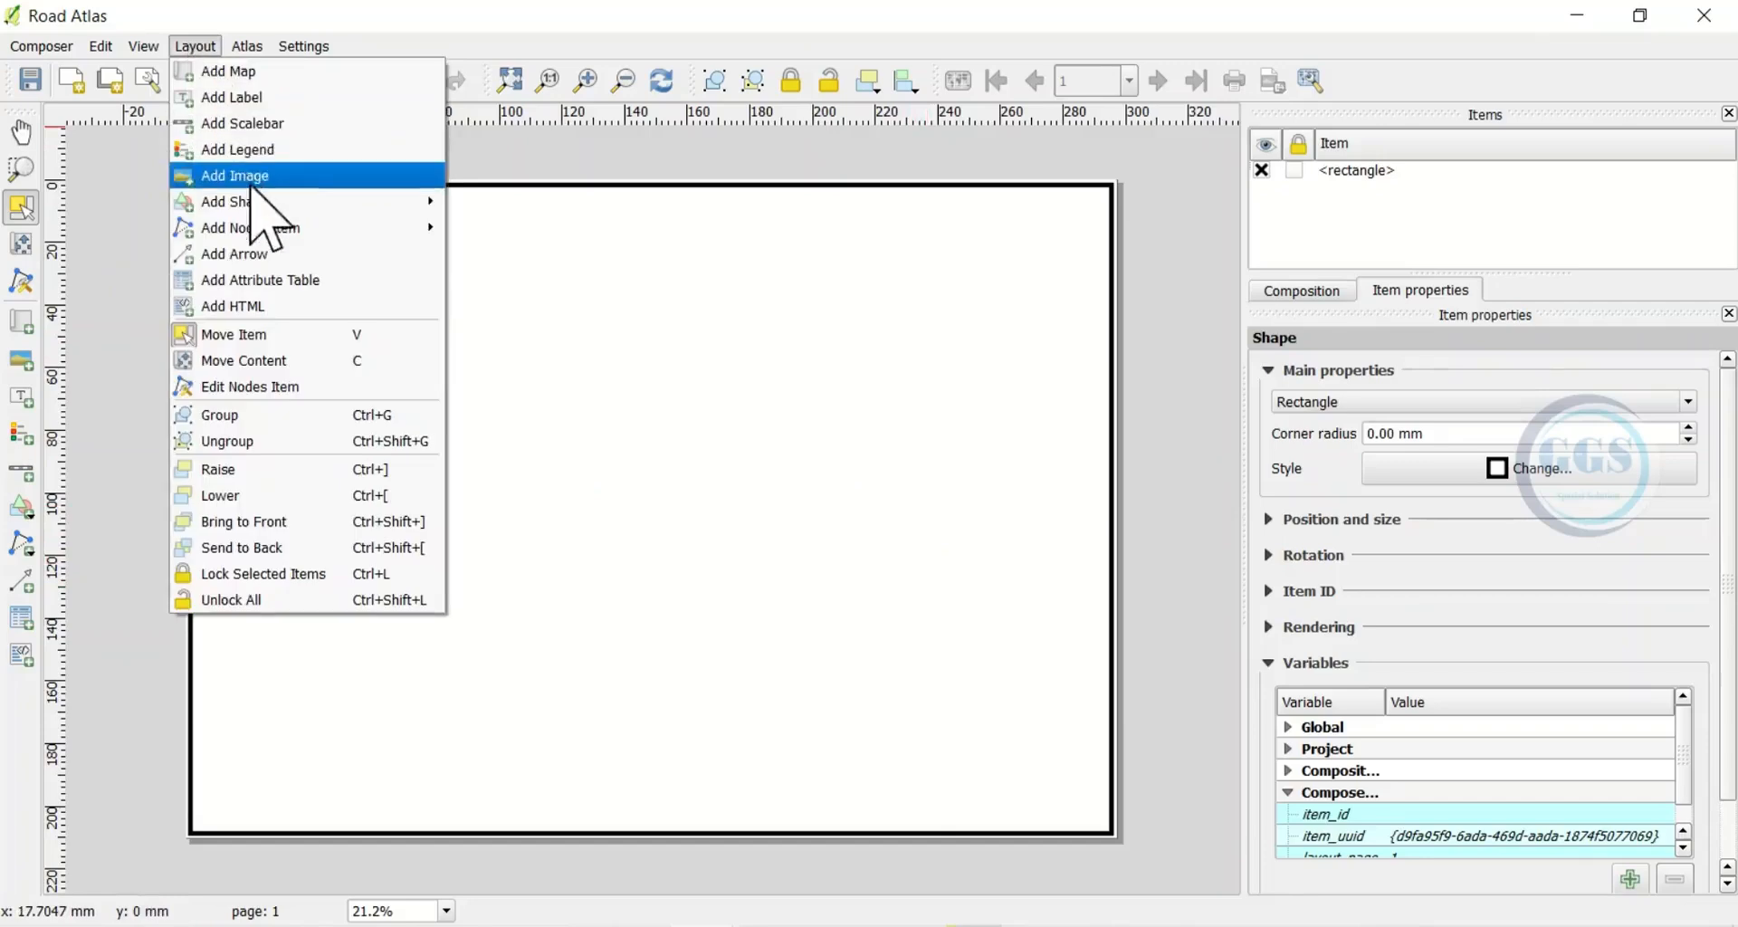
pyautogui.click(226, 71)
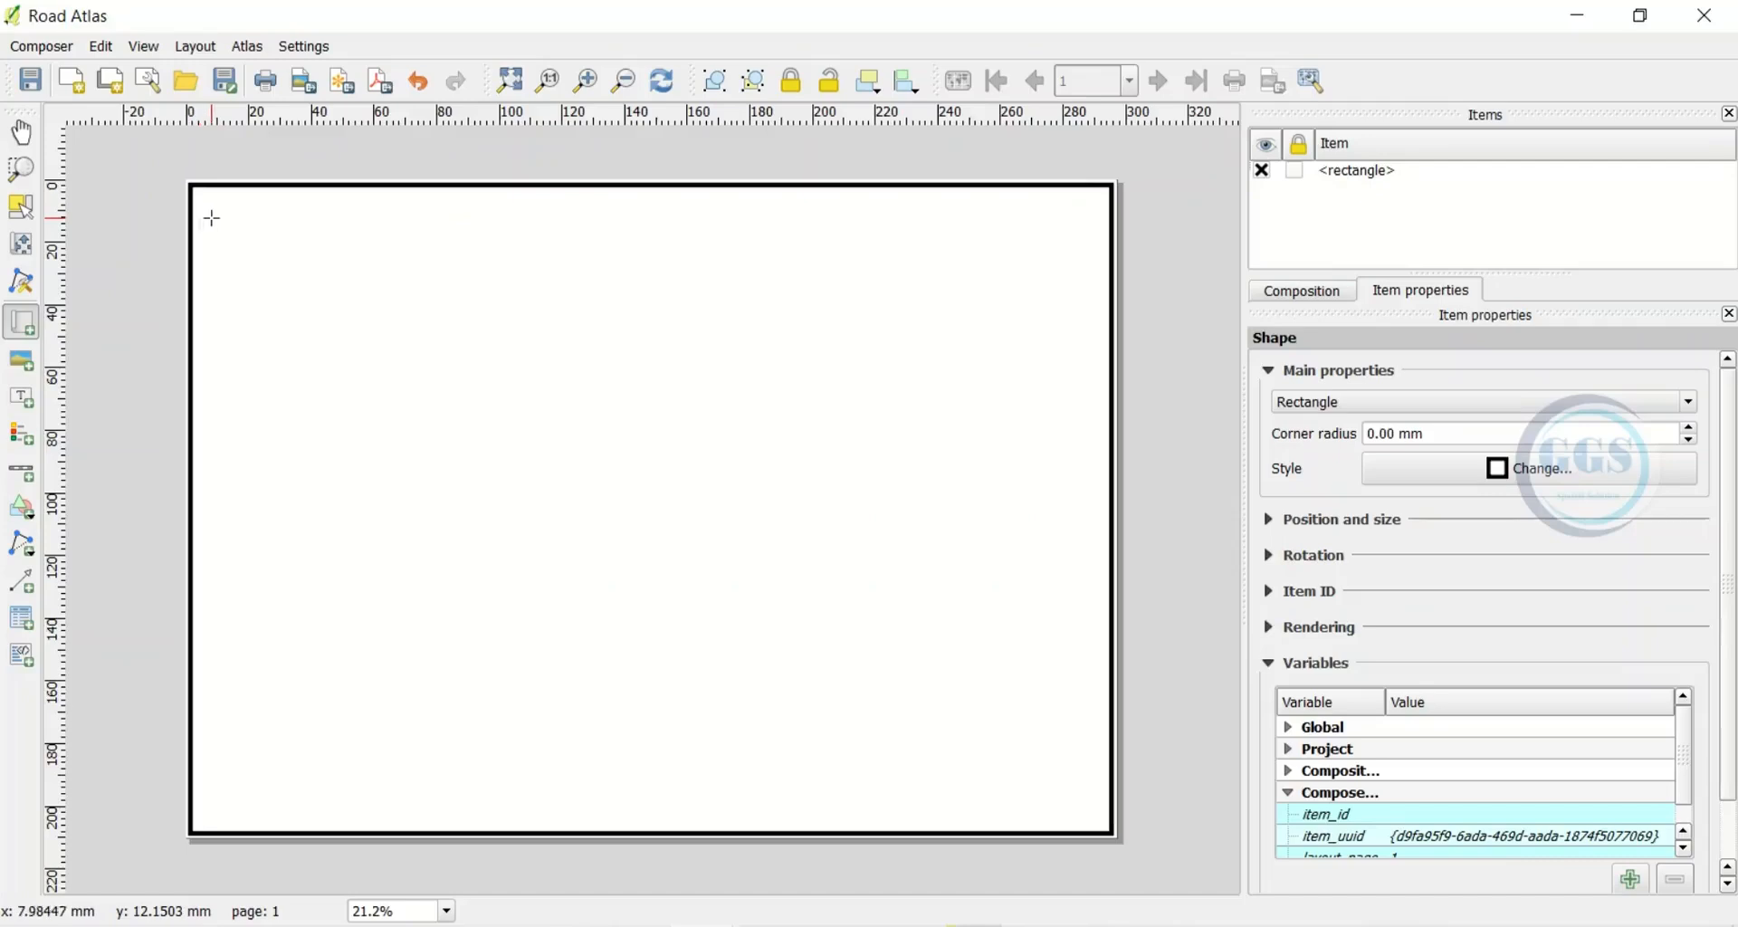
pyautogui.moveTo(213, 240); pyautogui.dragTo(846, 703)
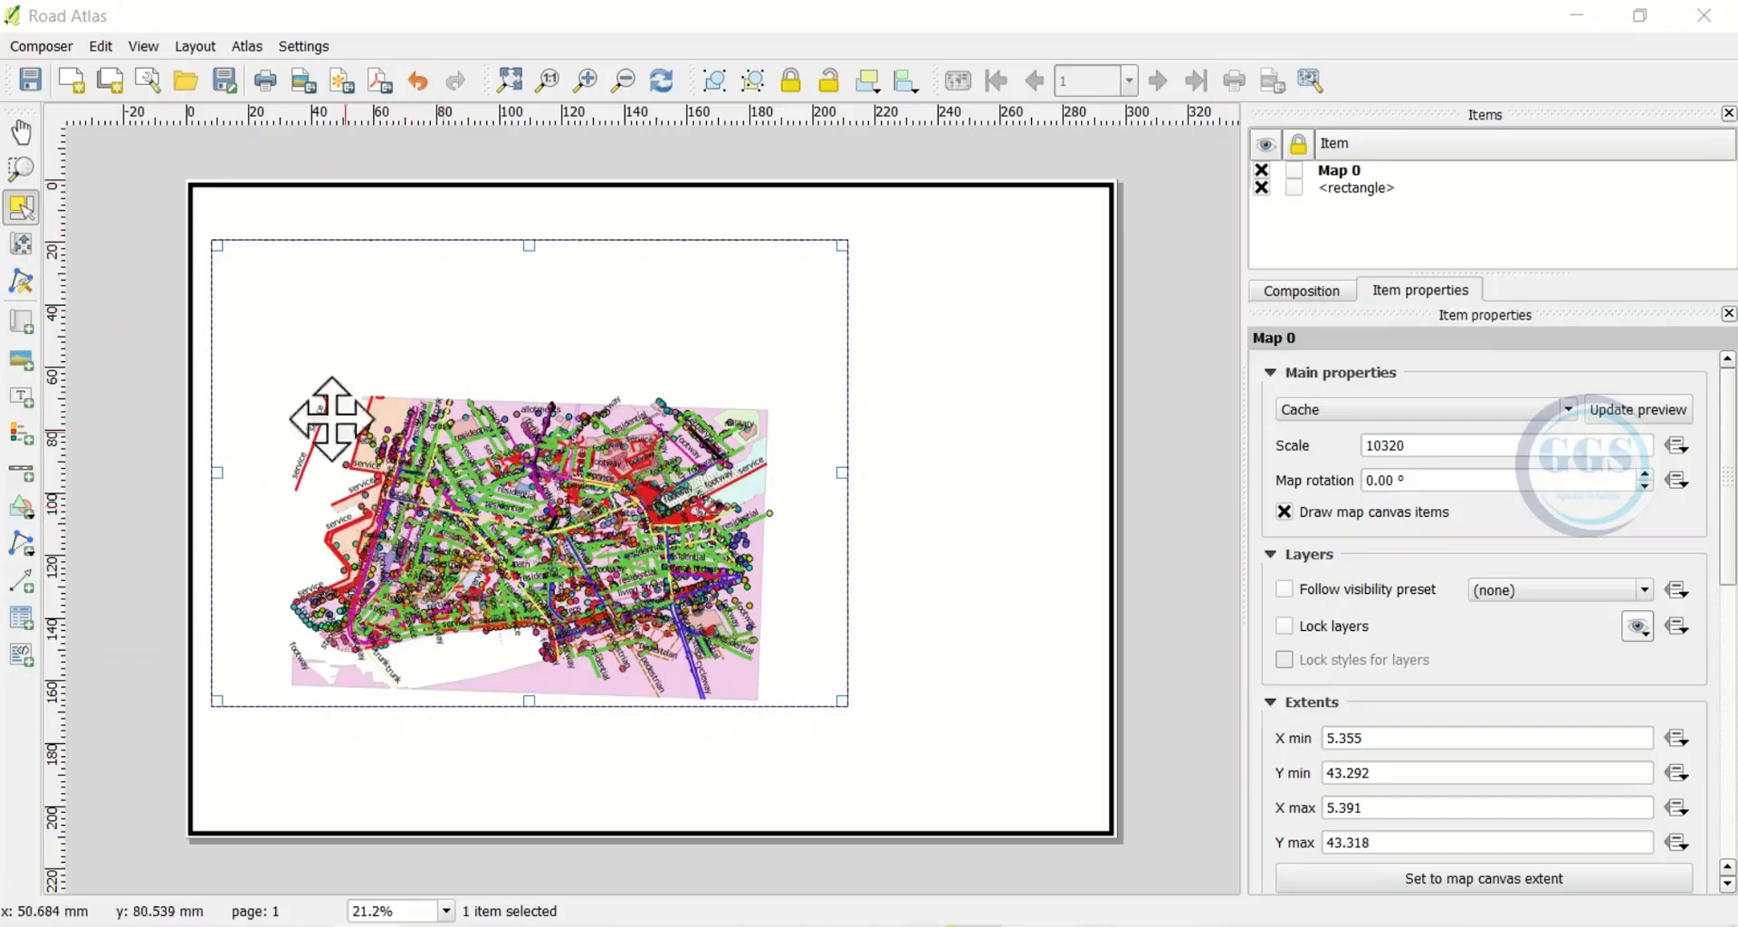
pyautogui.moveTo(450, 515); pyautogui.dragTo(469, 525)
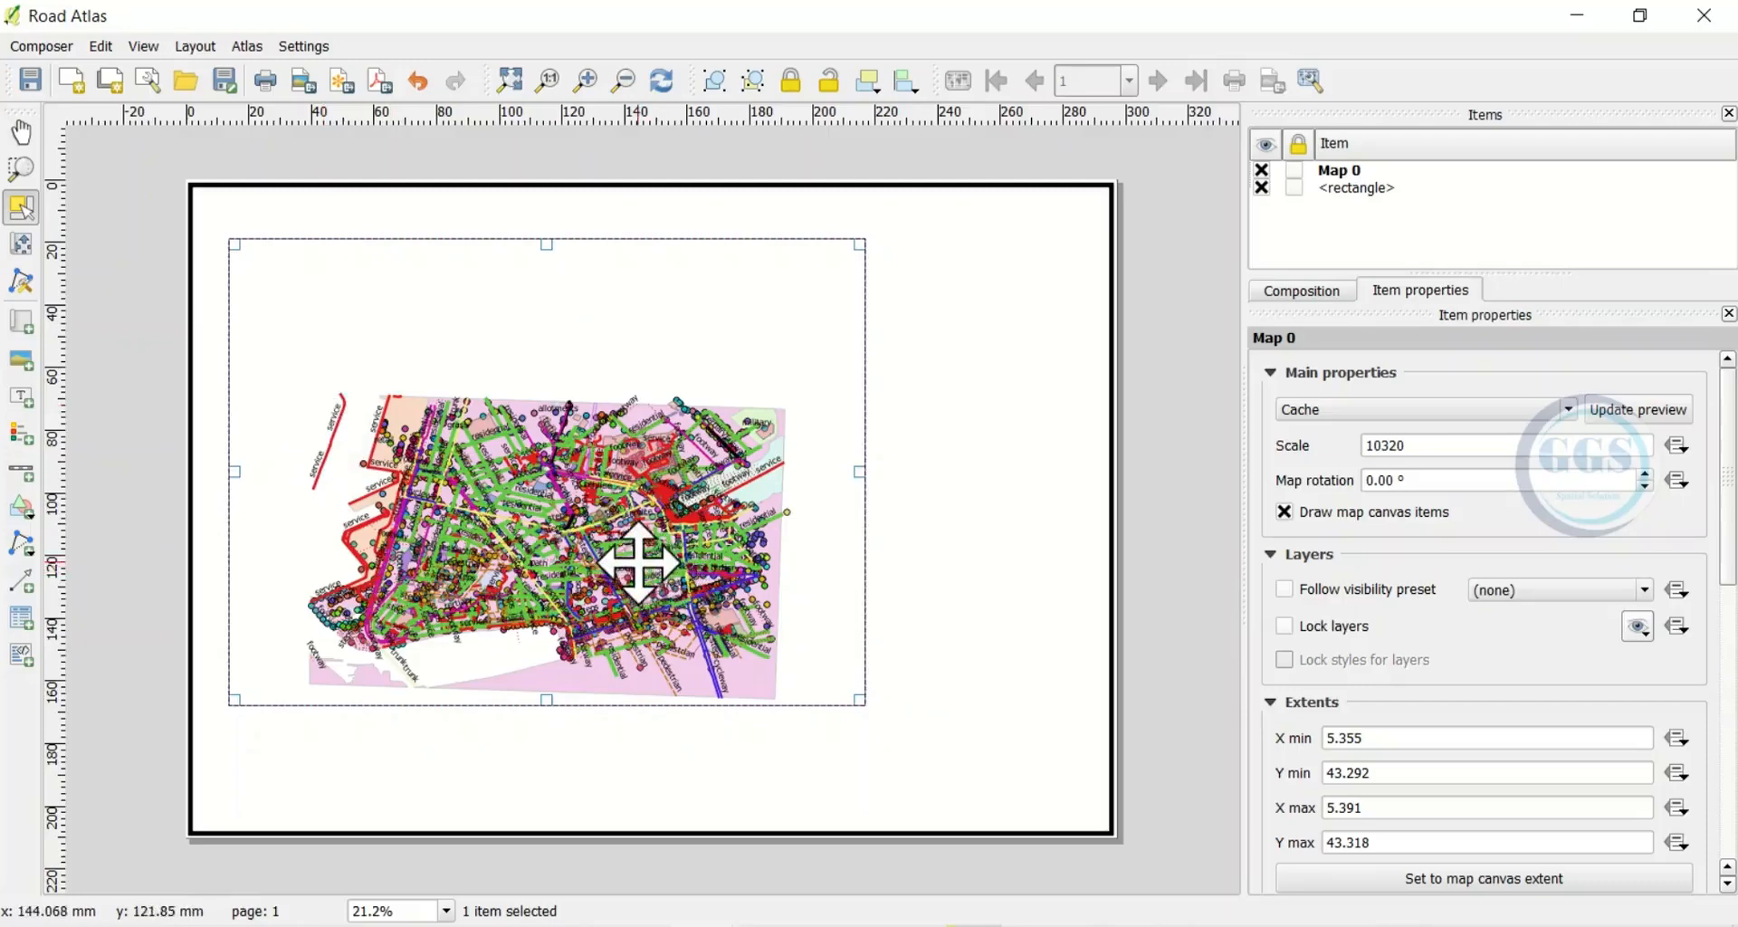
# Shift the road map upward within its frame and set Map 0's scale to 8000
pyautogui.click(21, 243)
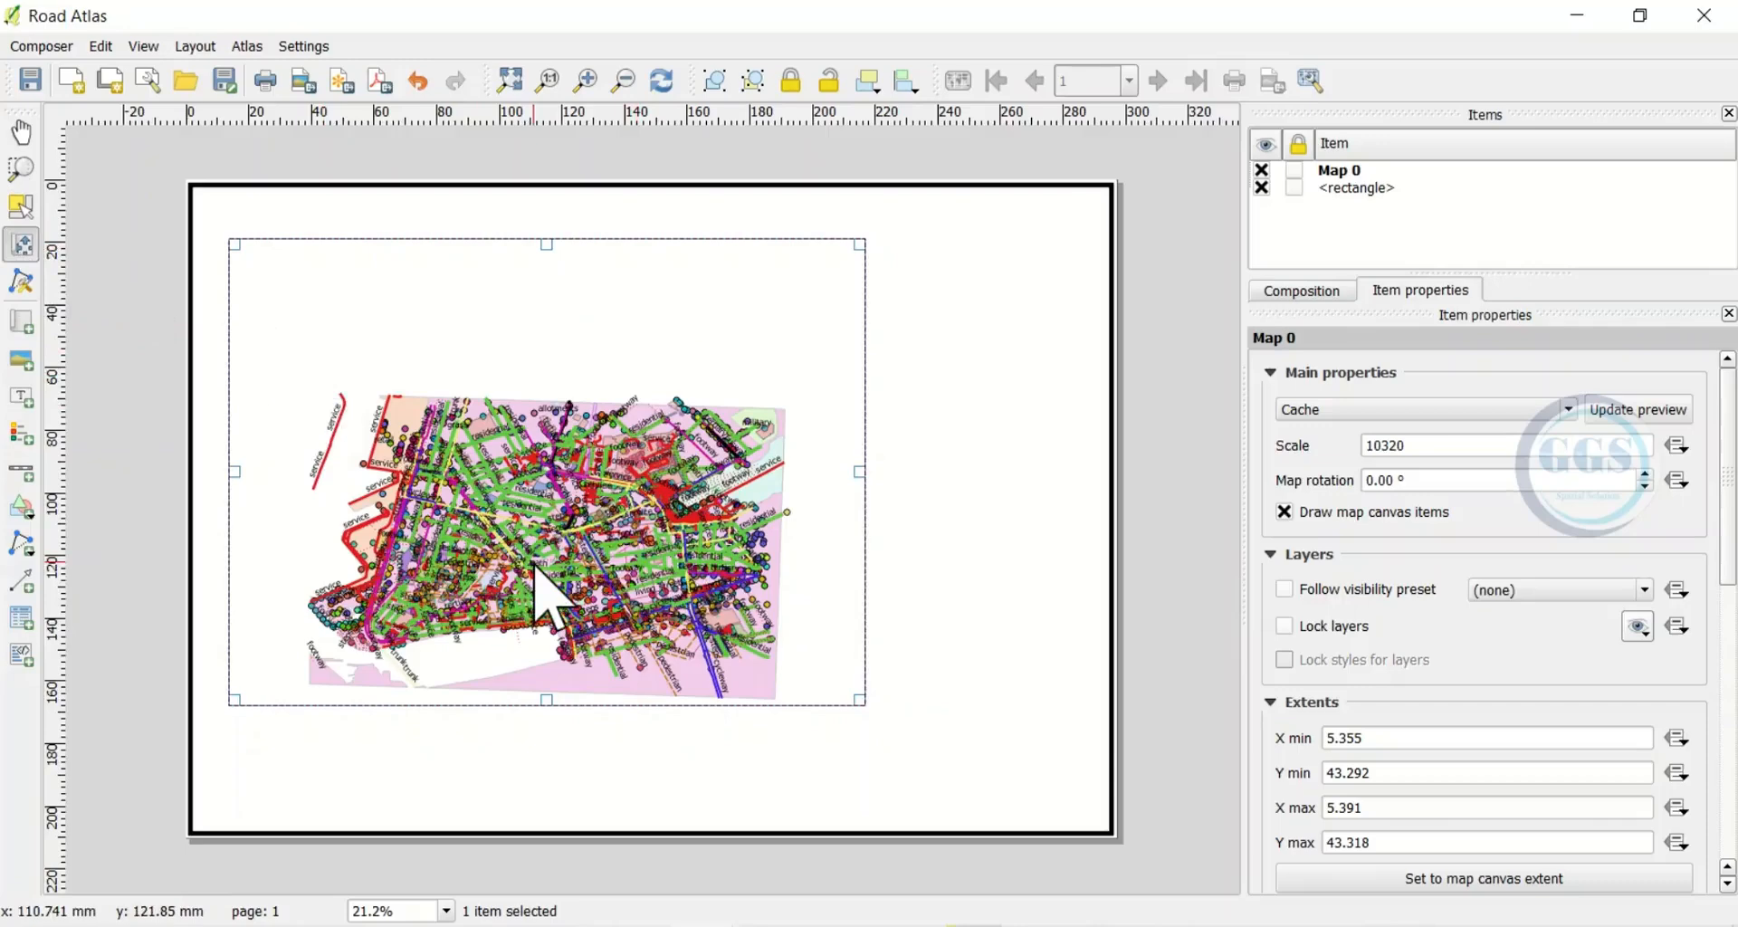
pyautogui.moveTo(533, 564); pyautogui.dragTo(540, 485)
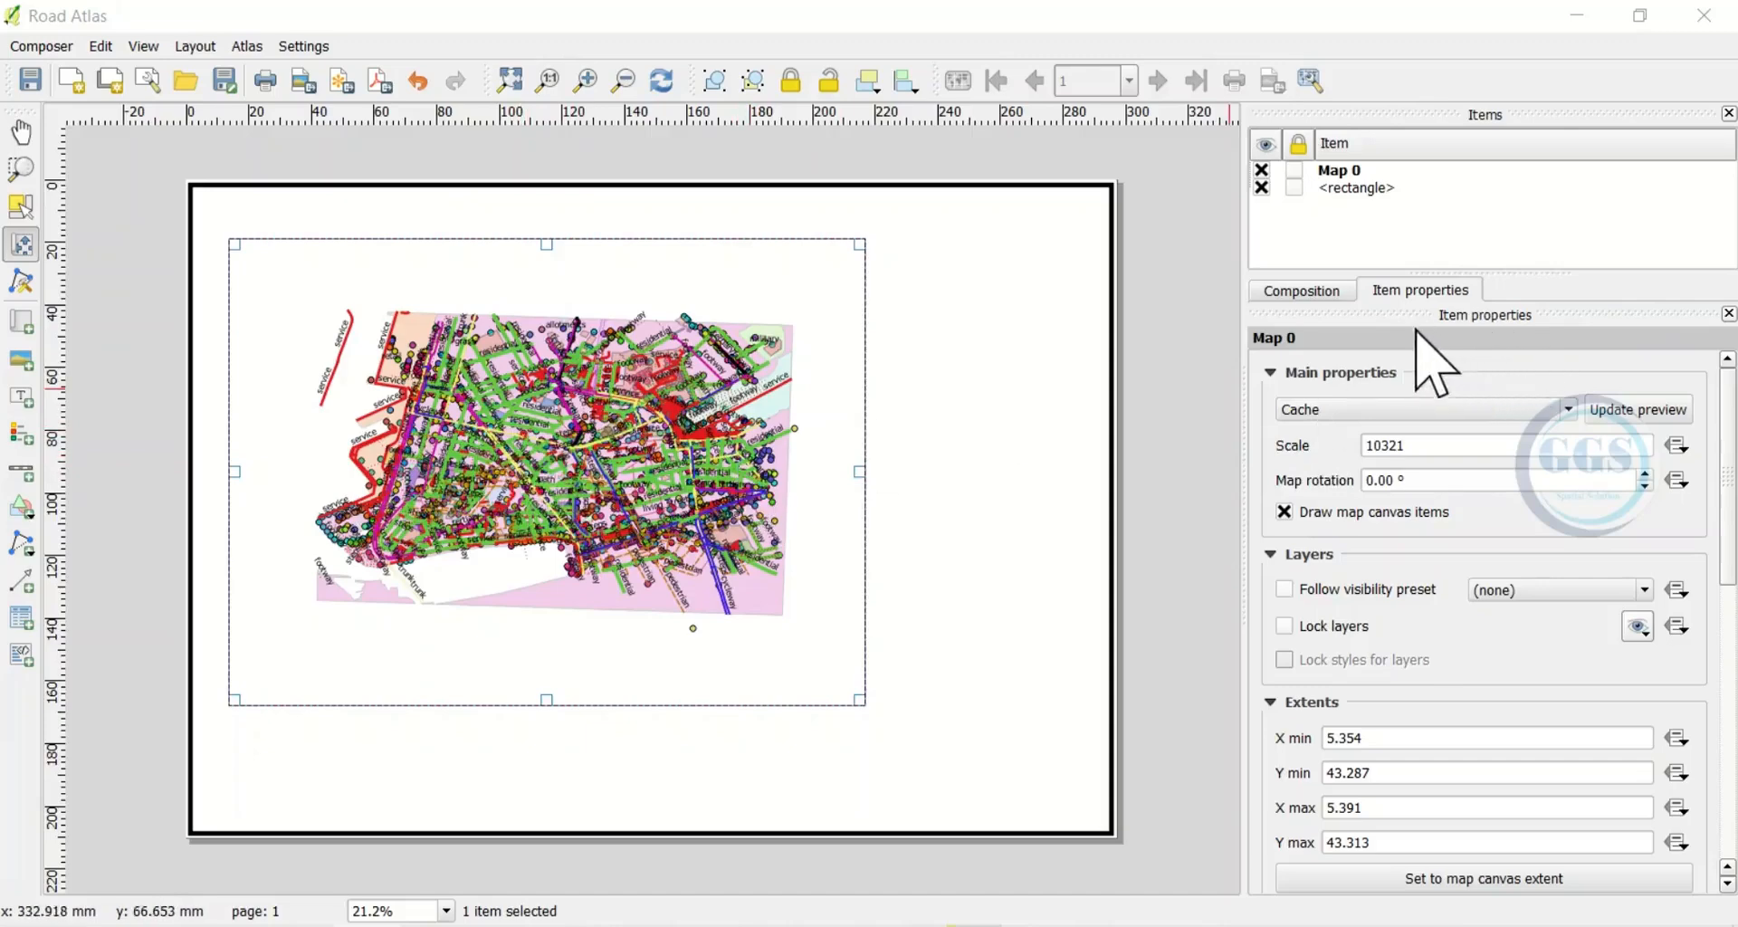
pyautogui.click(1399, 445)
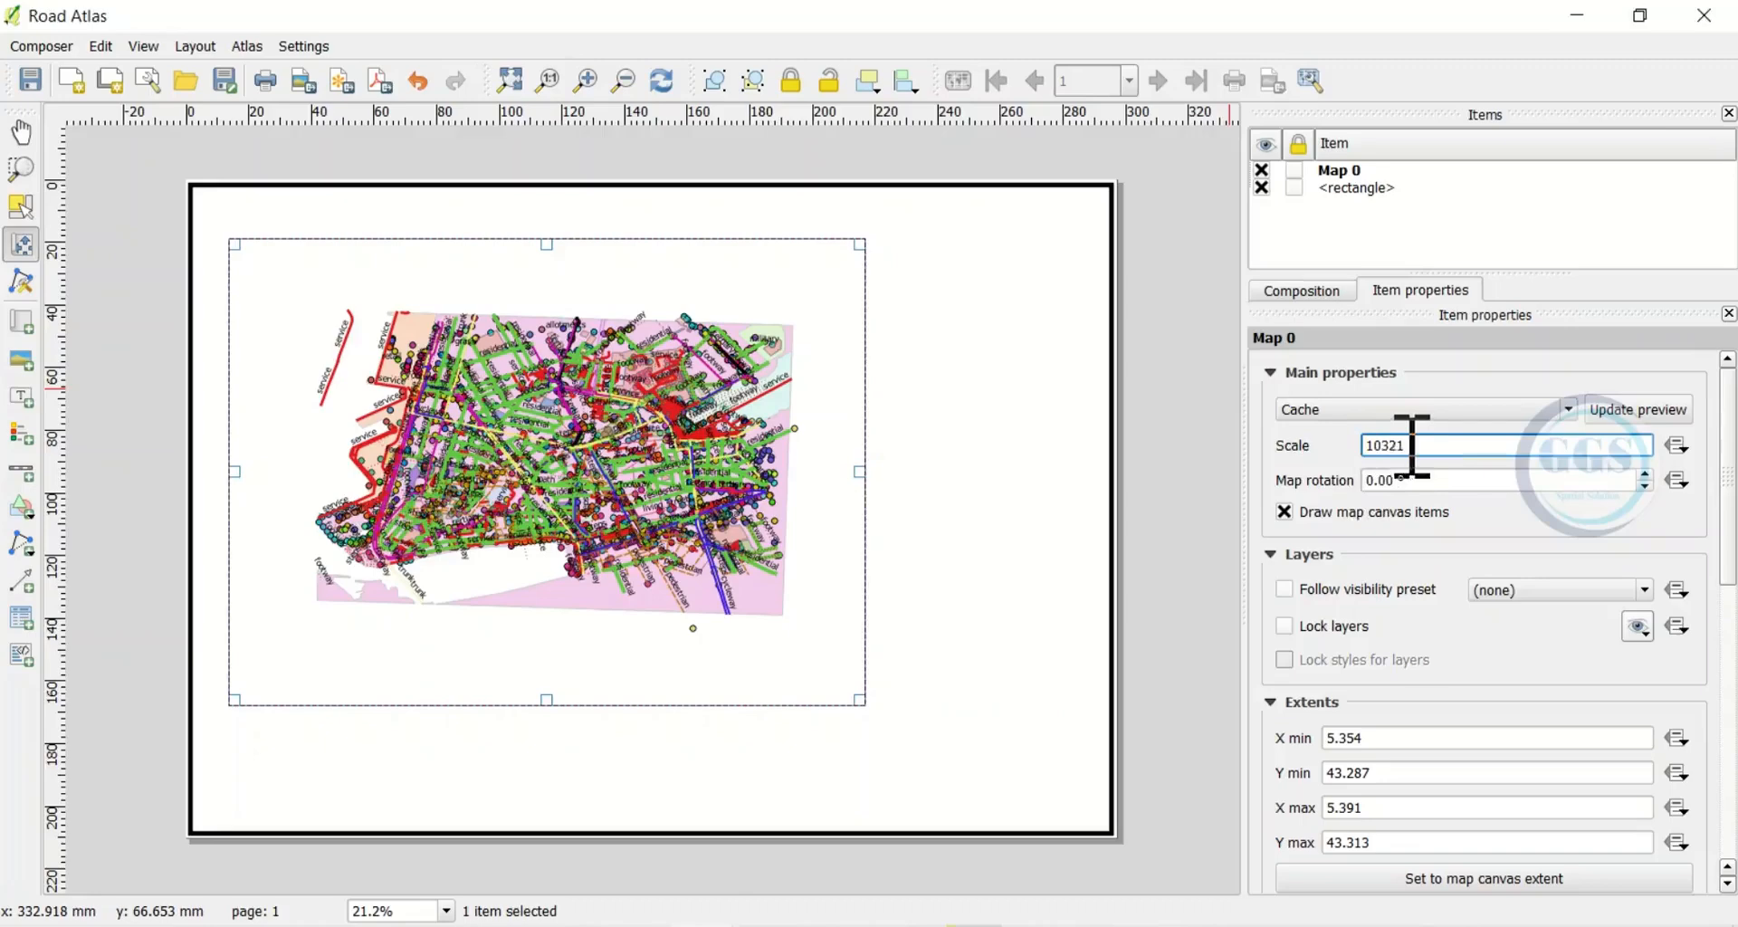
pyautogui.moveTo(1412, 446); pyautogui.dragTo(1359, 442)
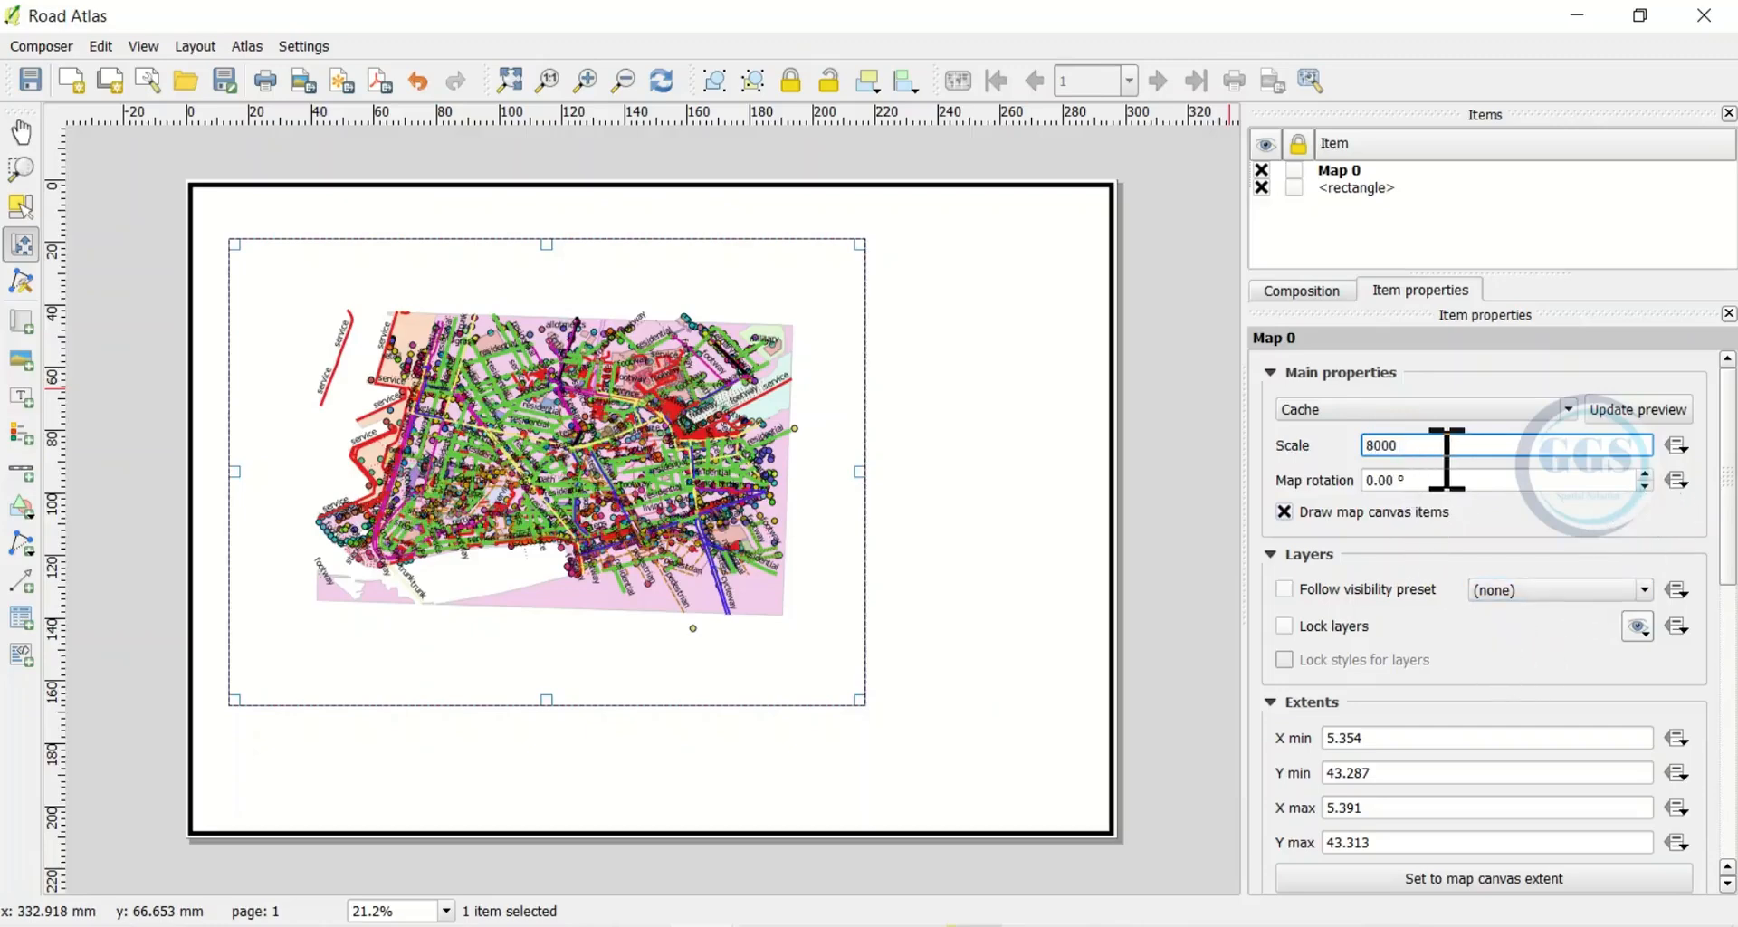
pyautogui.press('Return')
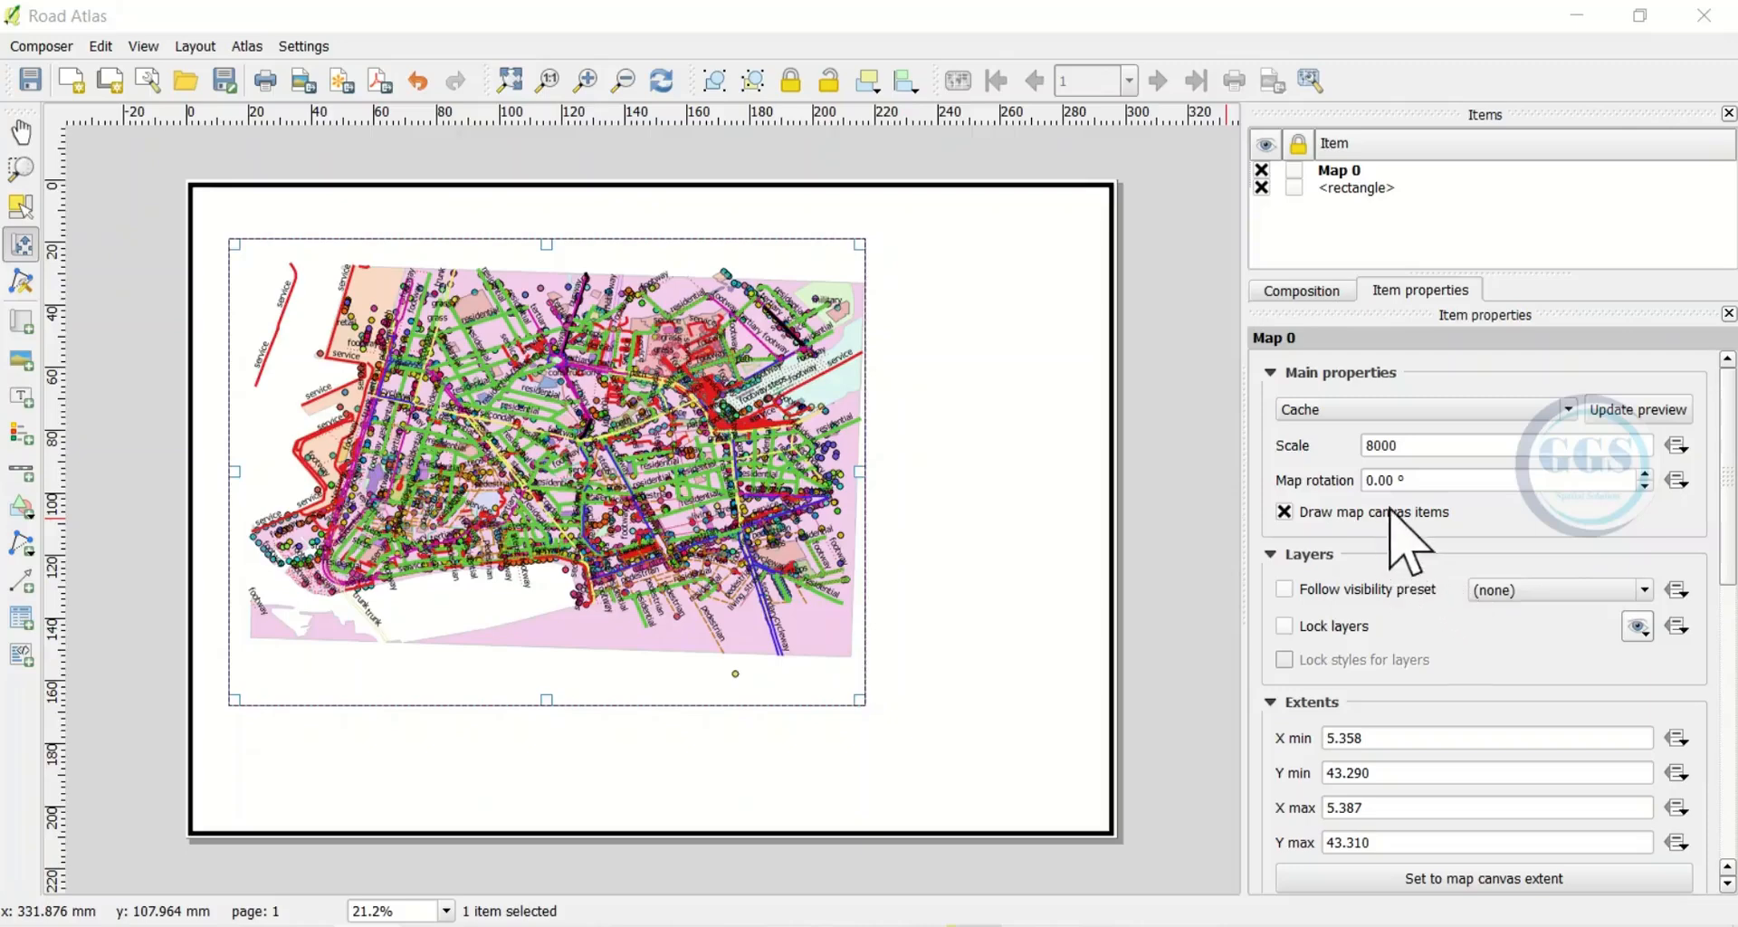
# Add Grid 1 to Map 0 as a Solid grid with Millimeter interval units
pyautogui.scroll(-1, 1400, 534)
pyautogui.scroll(-5, 1403, 552)
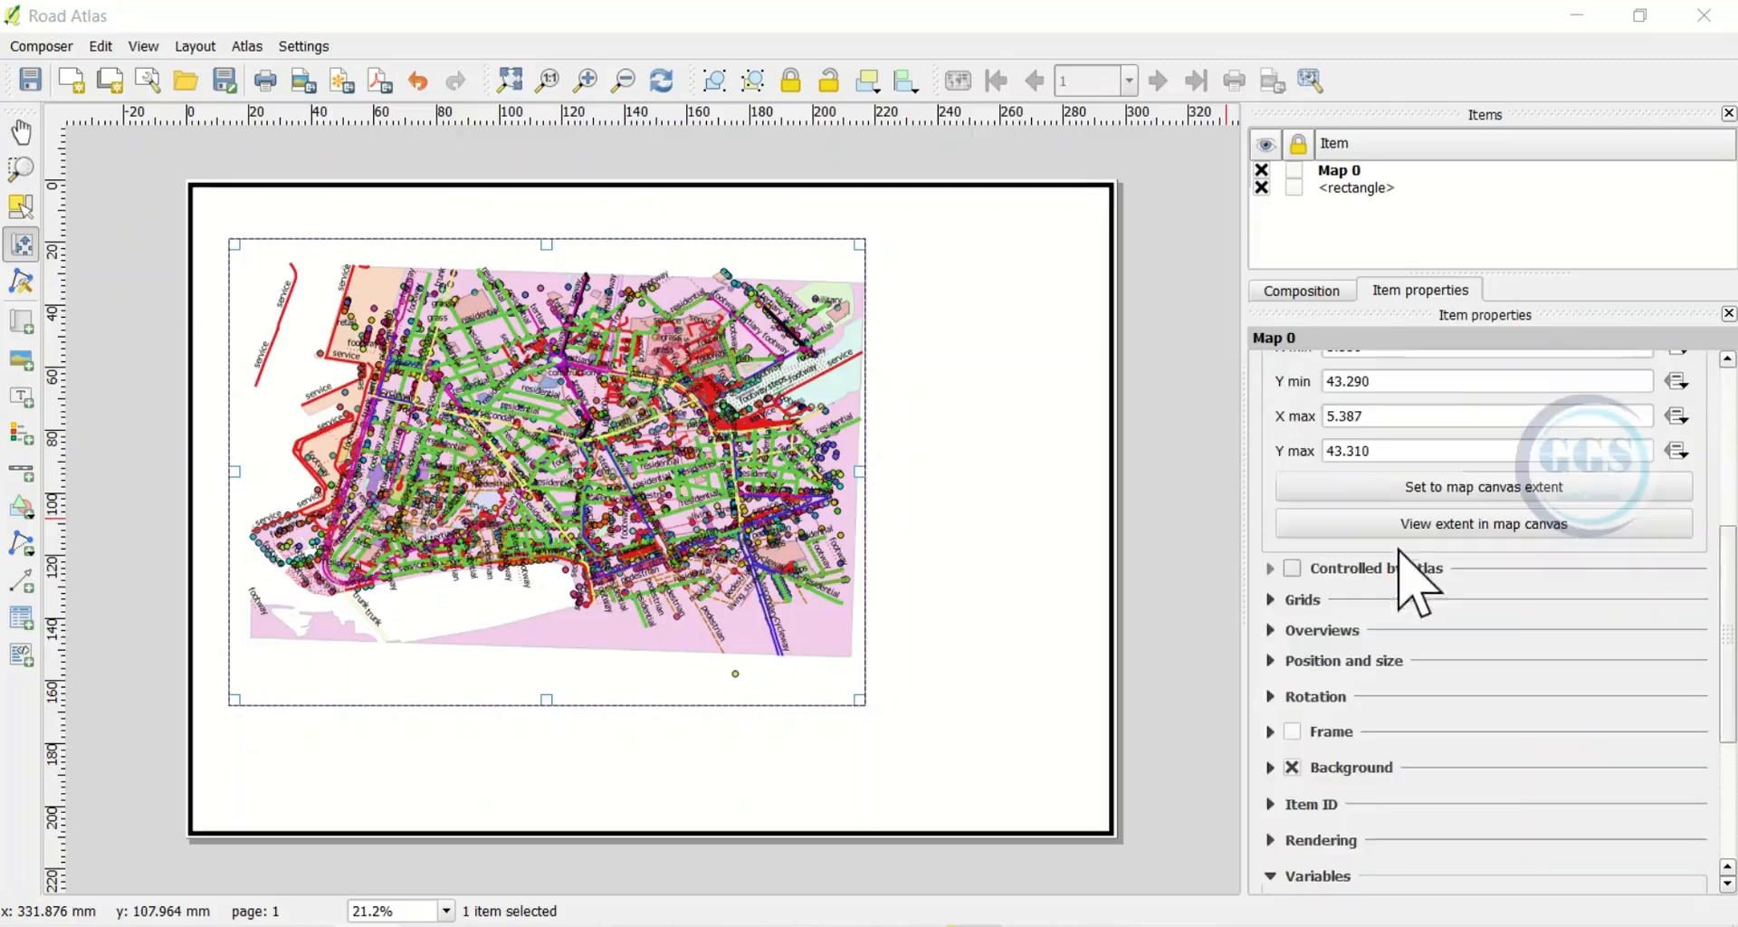
pyautogui.click(1270, 599)
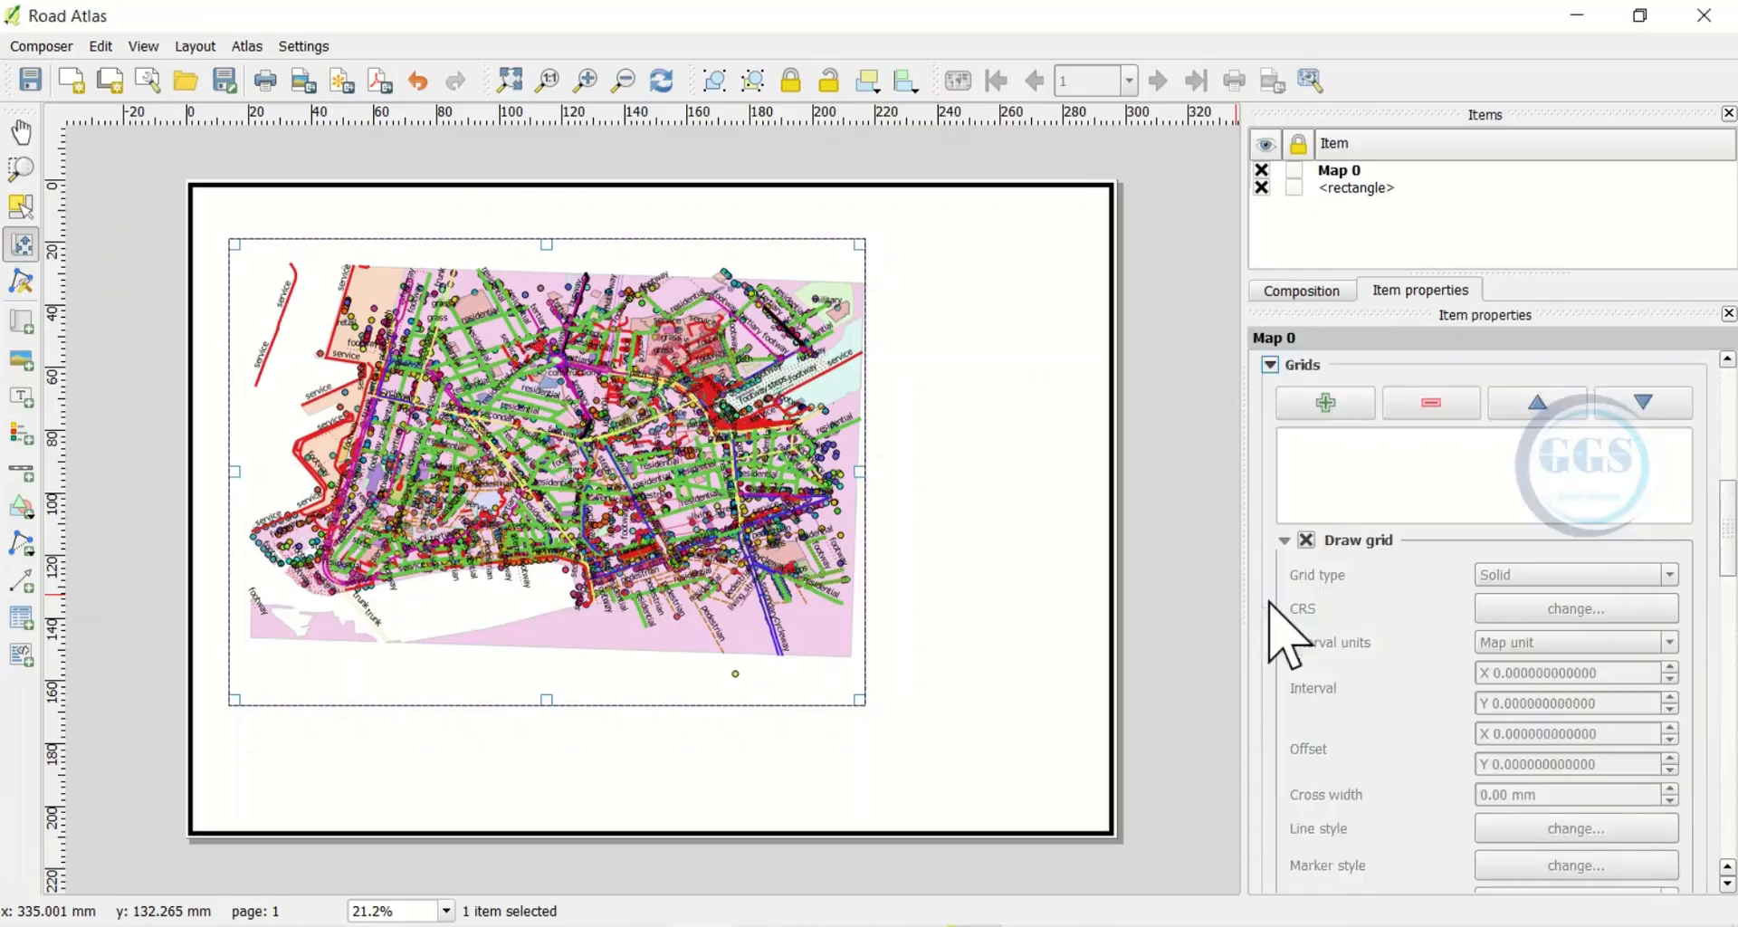
pyautogui.click(1327, 406)
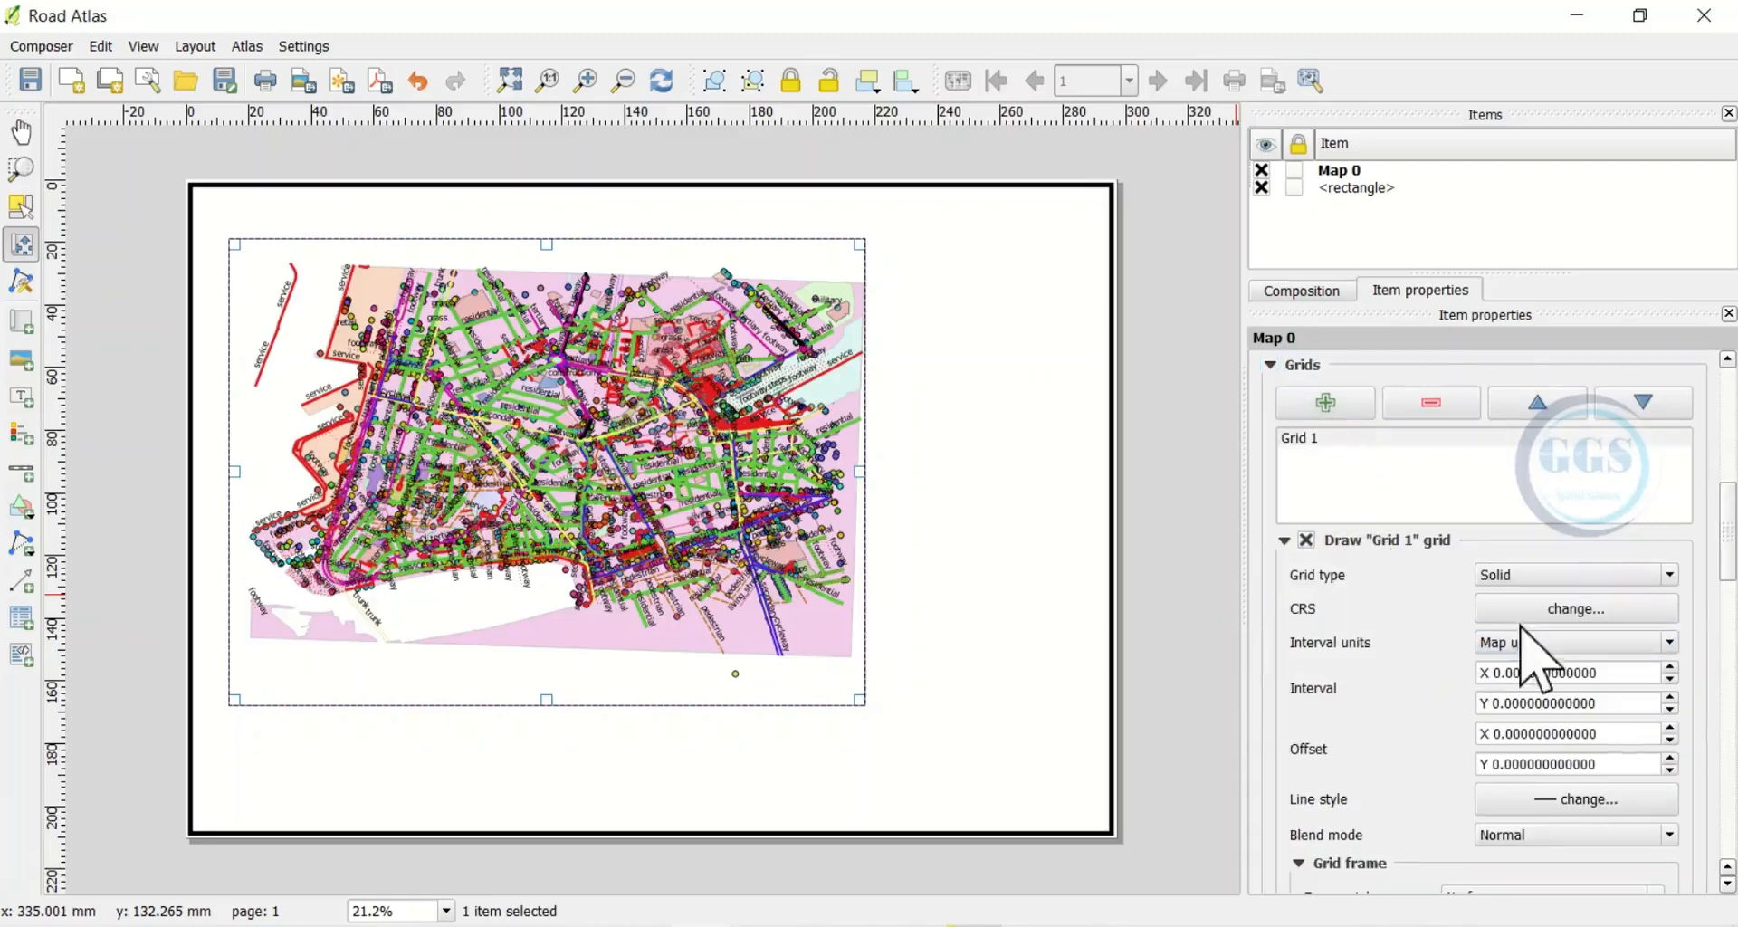
pyautogui.click(1665, 574)
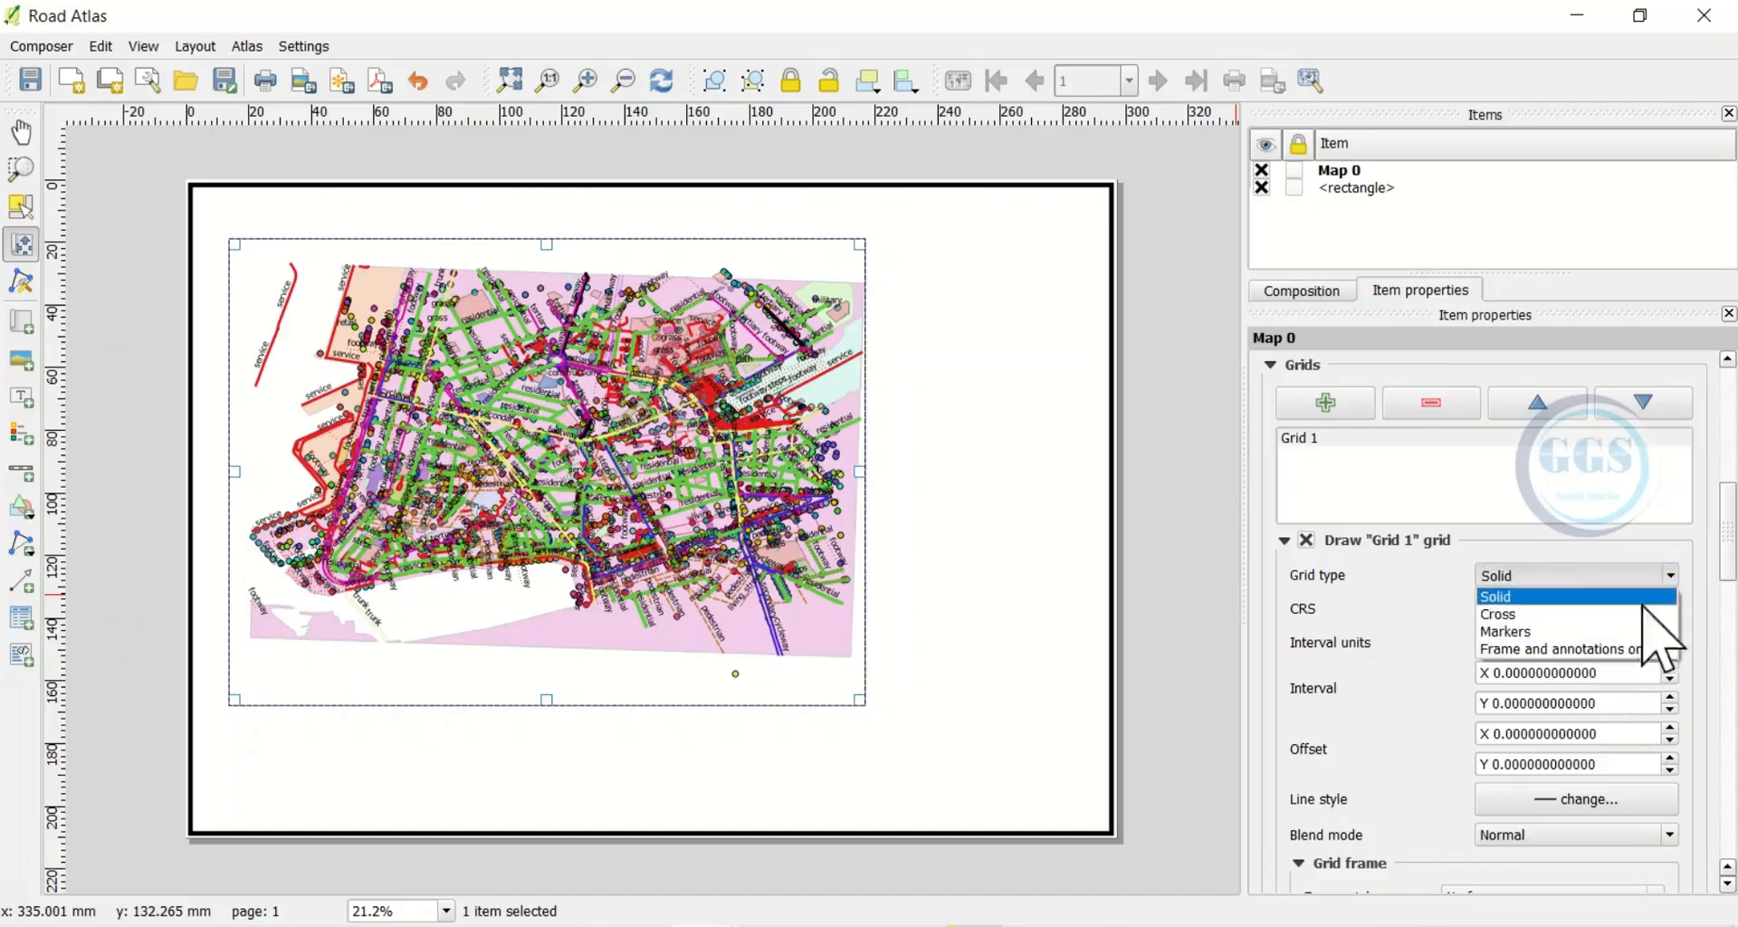
pyautogui.click(1508, 602)
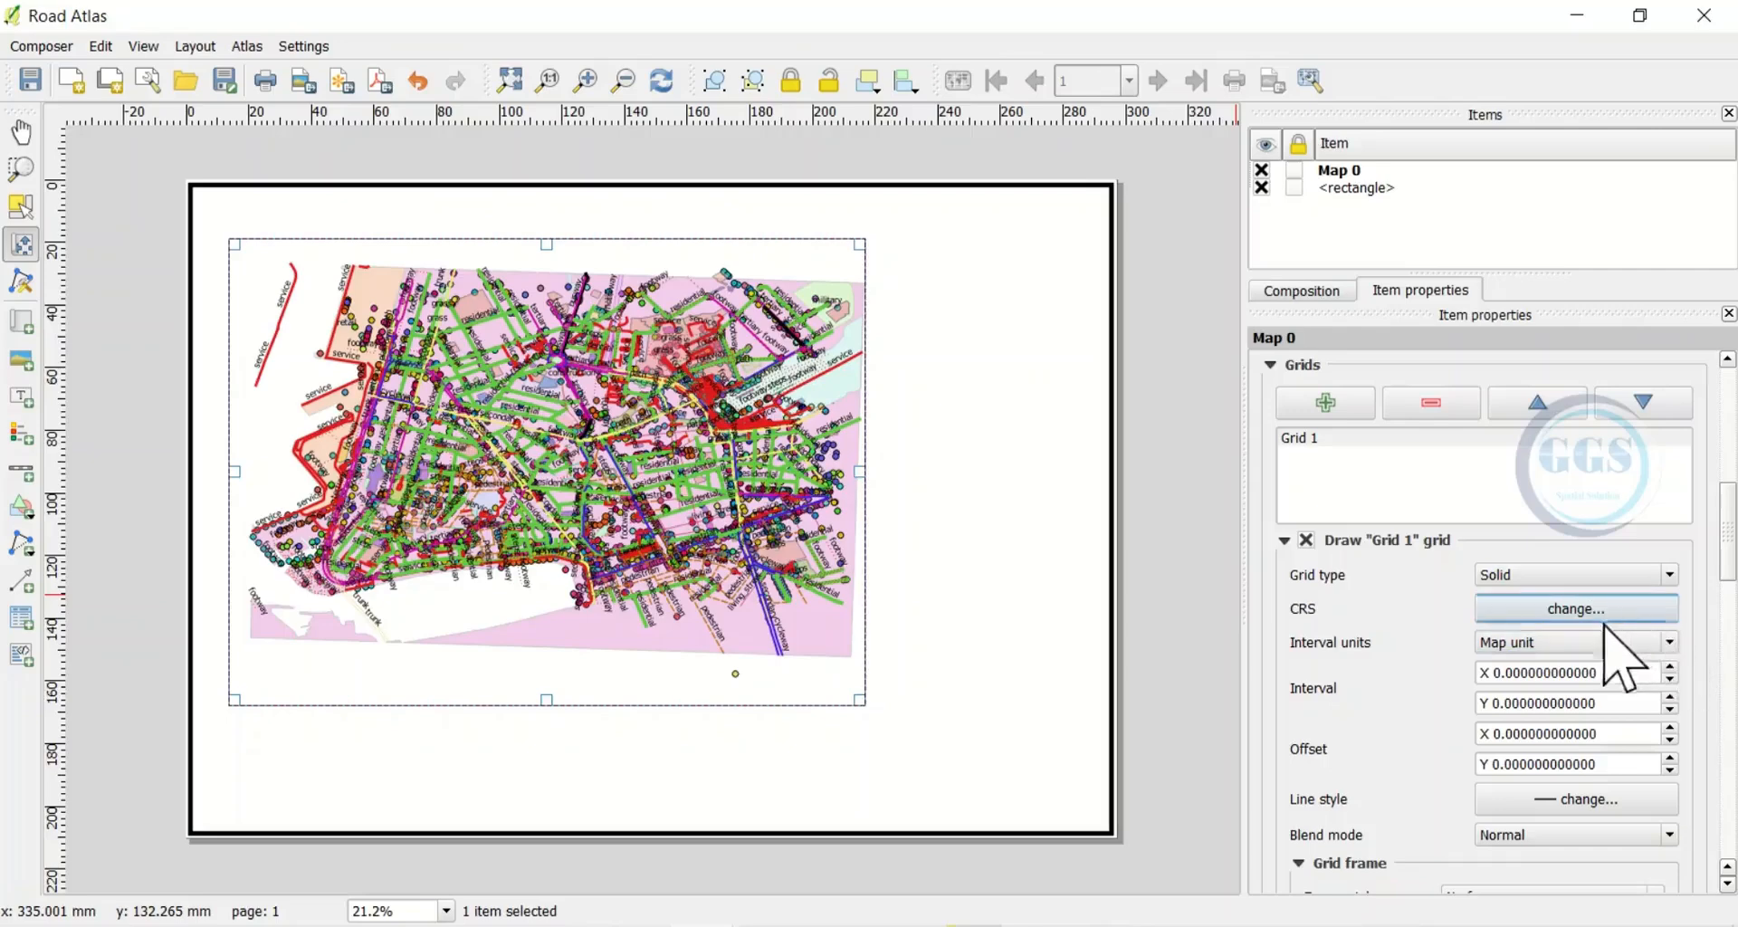
pyautogui.click(1670, 642)
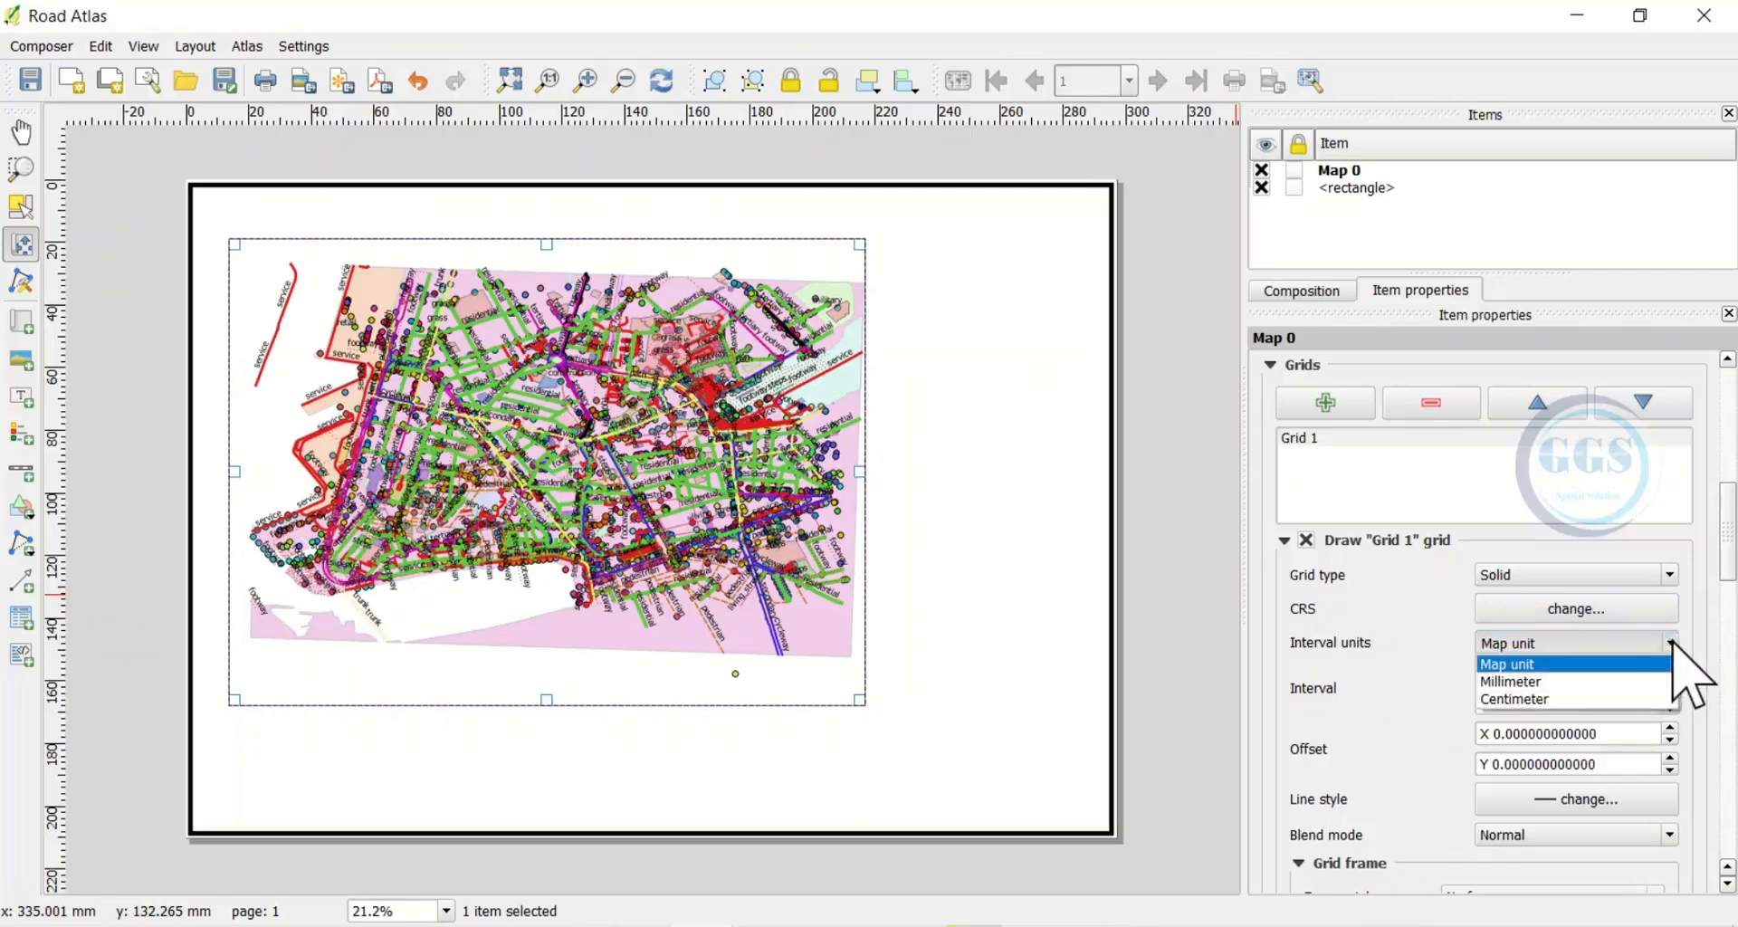
pyautogui.click(1528, 683)
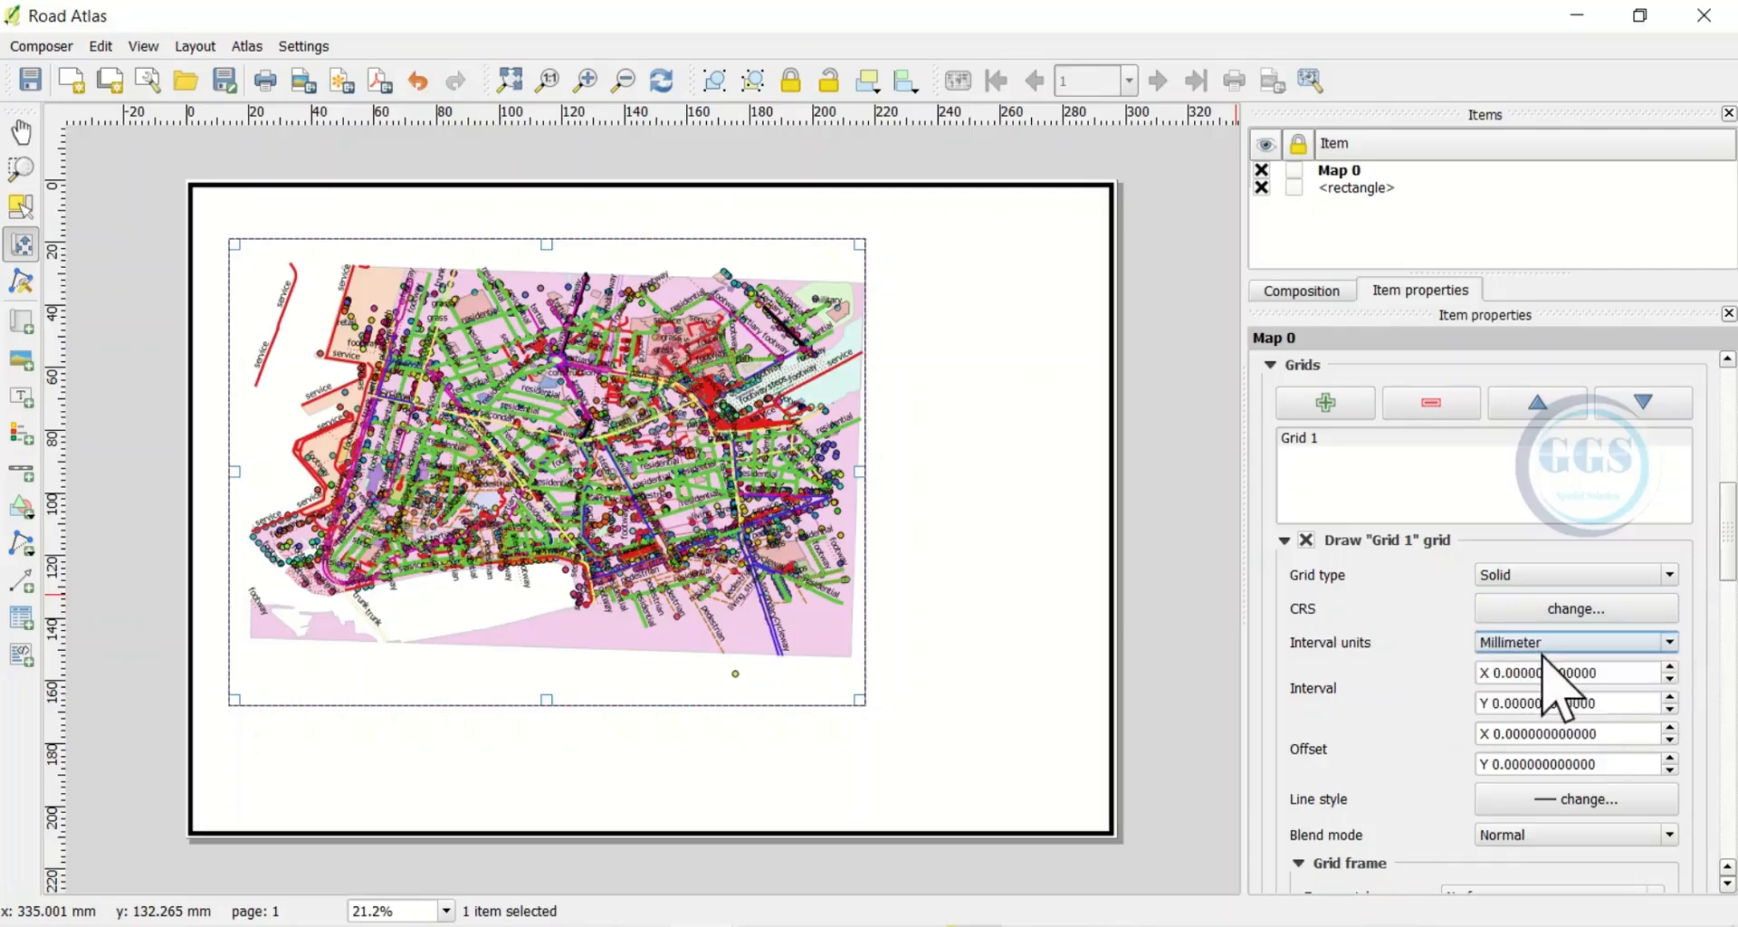
pyautogui.click(1670, 642)
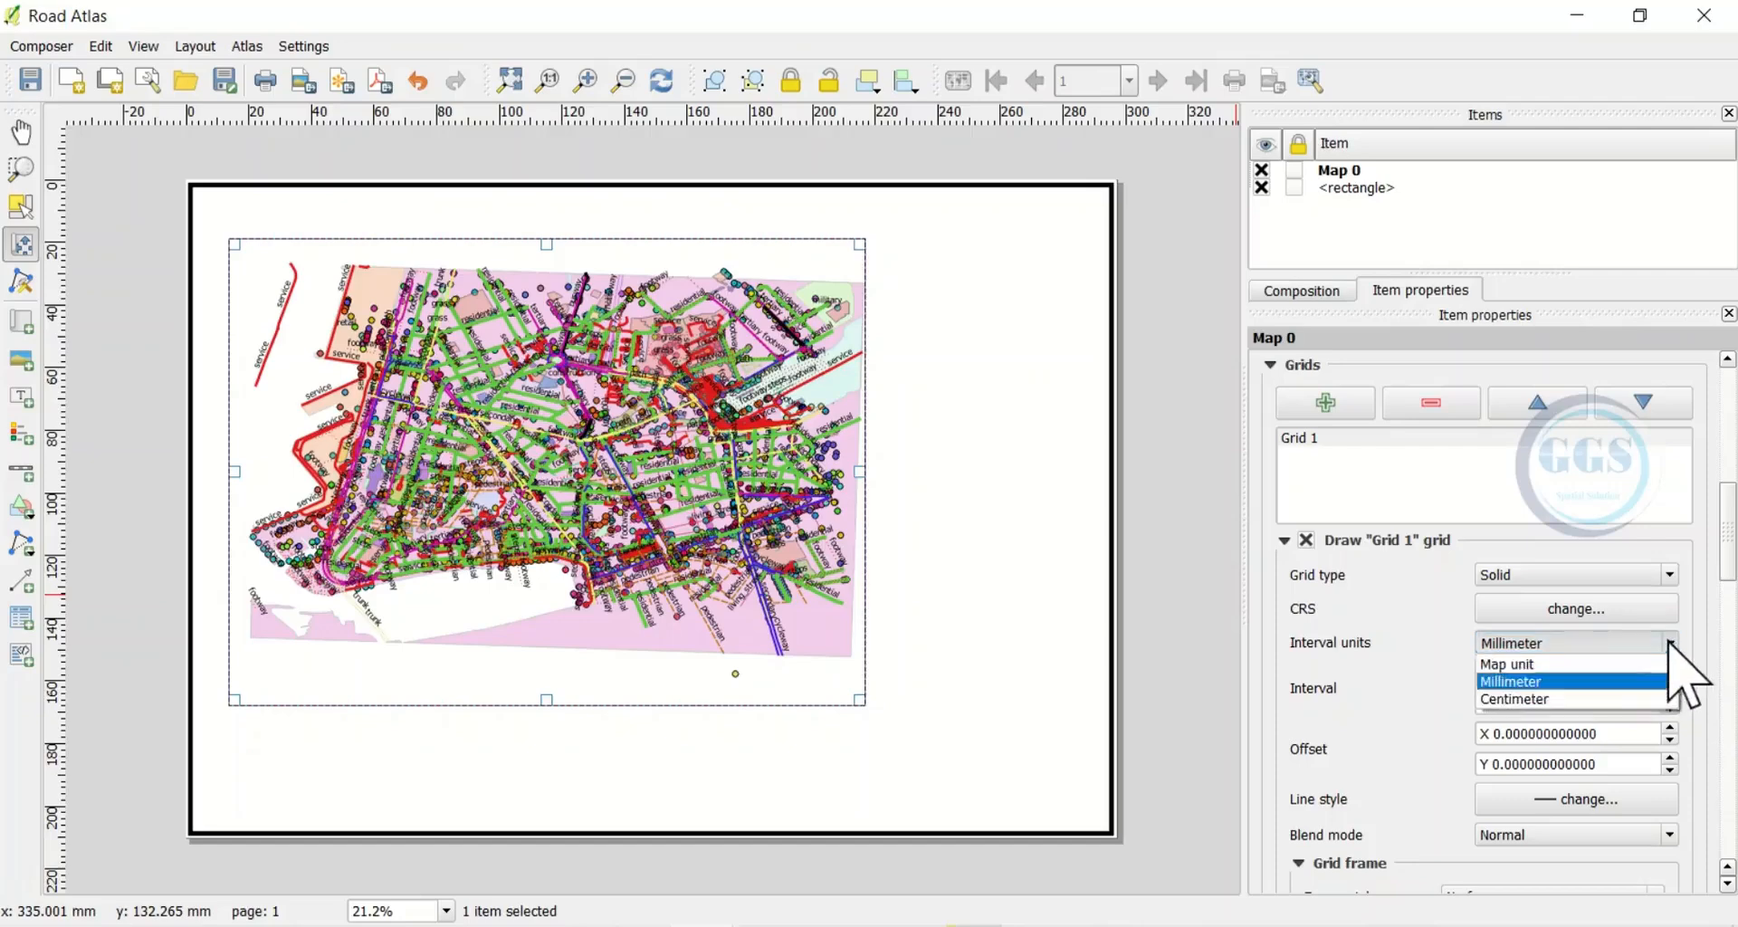
pyautogui.click(1670, 645)
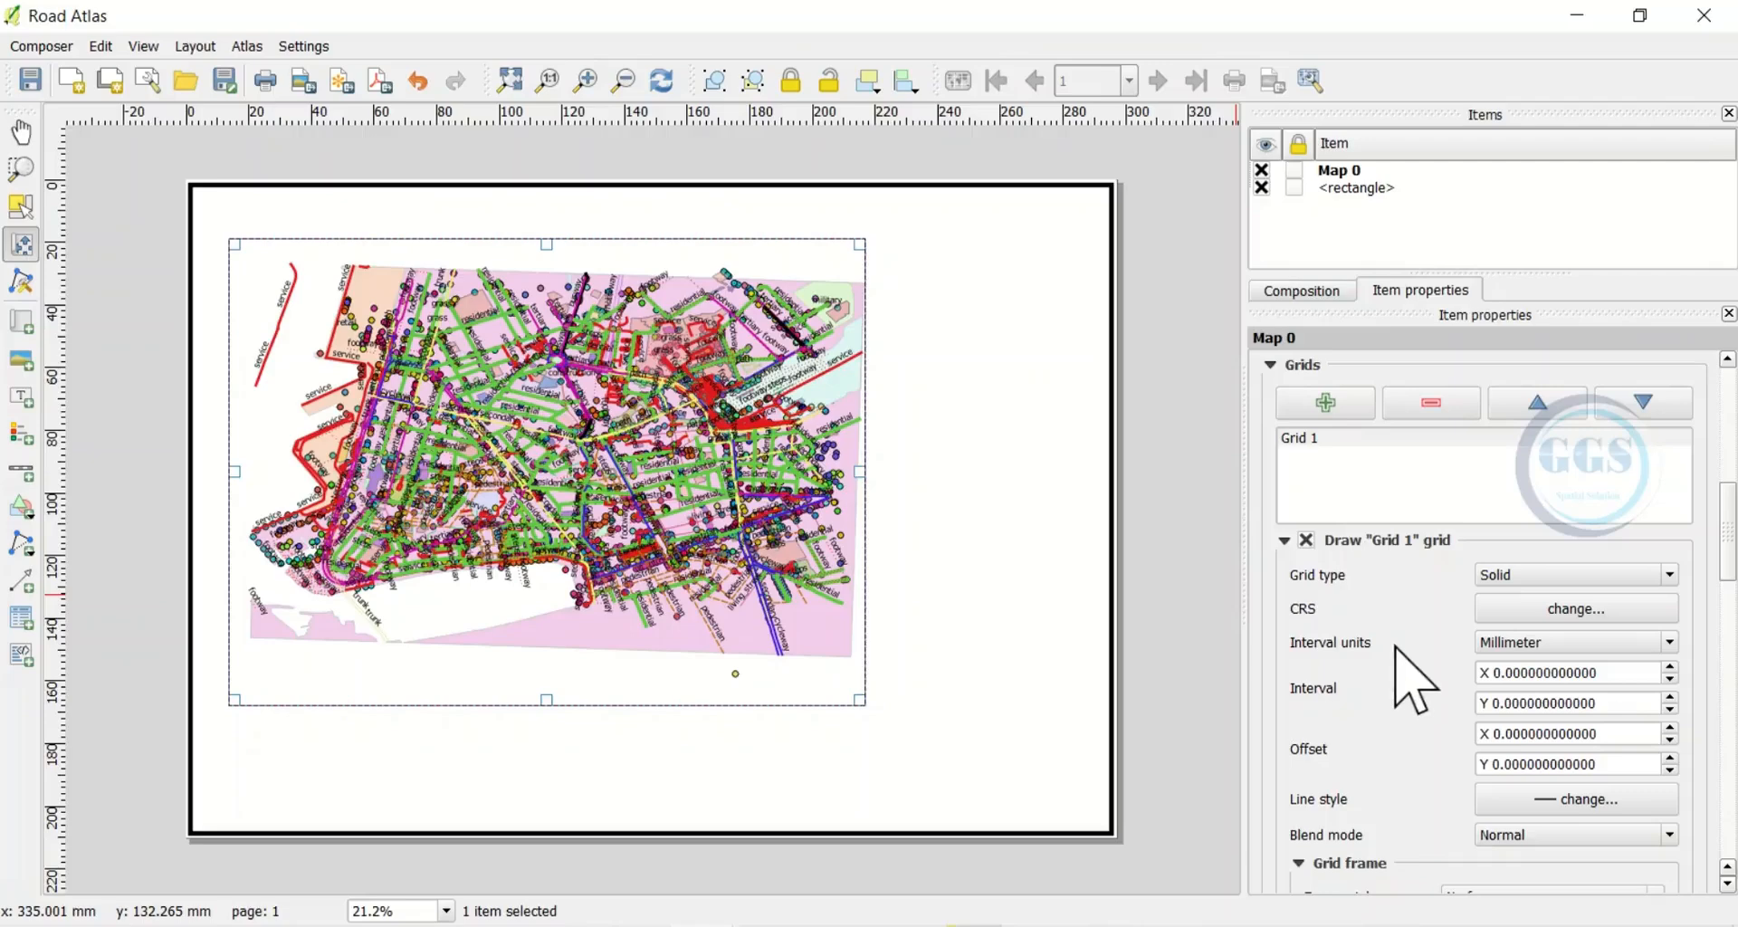
pyautogui.scroll(6, 1410, 680)
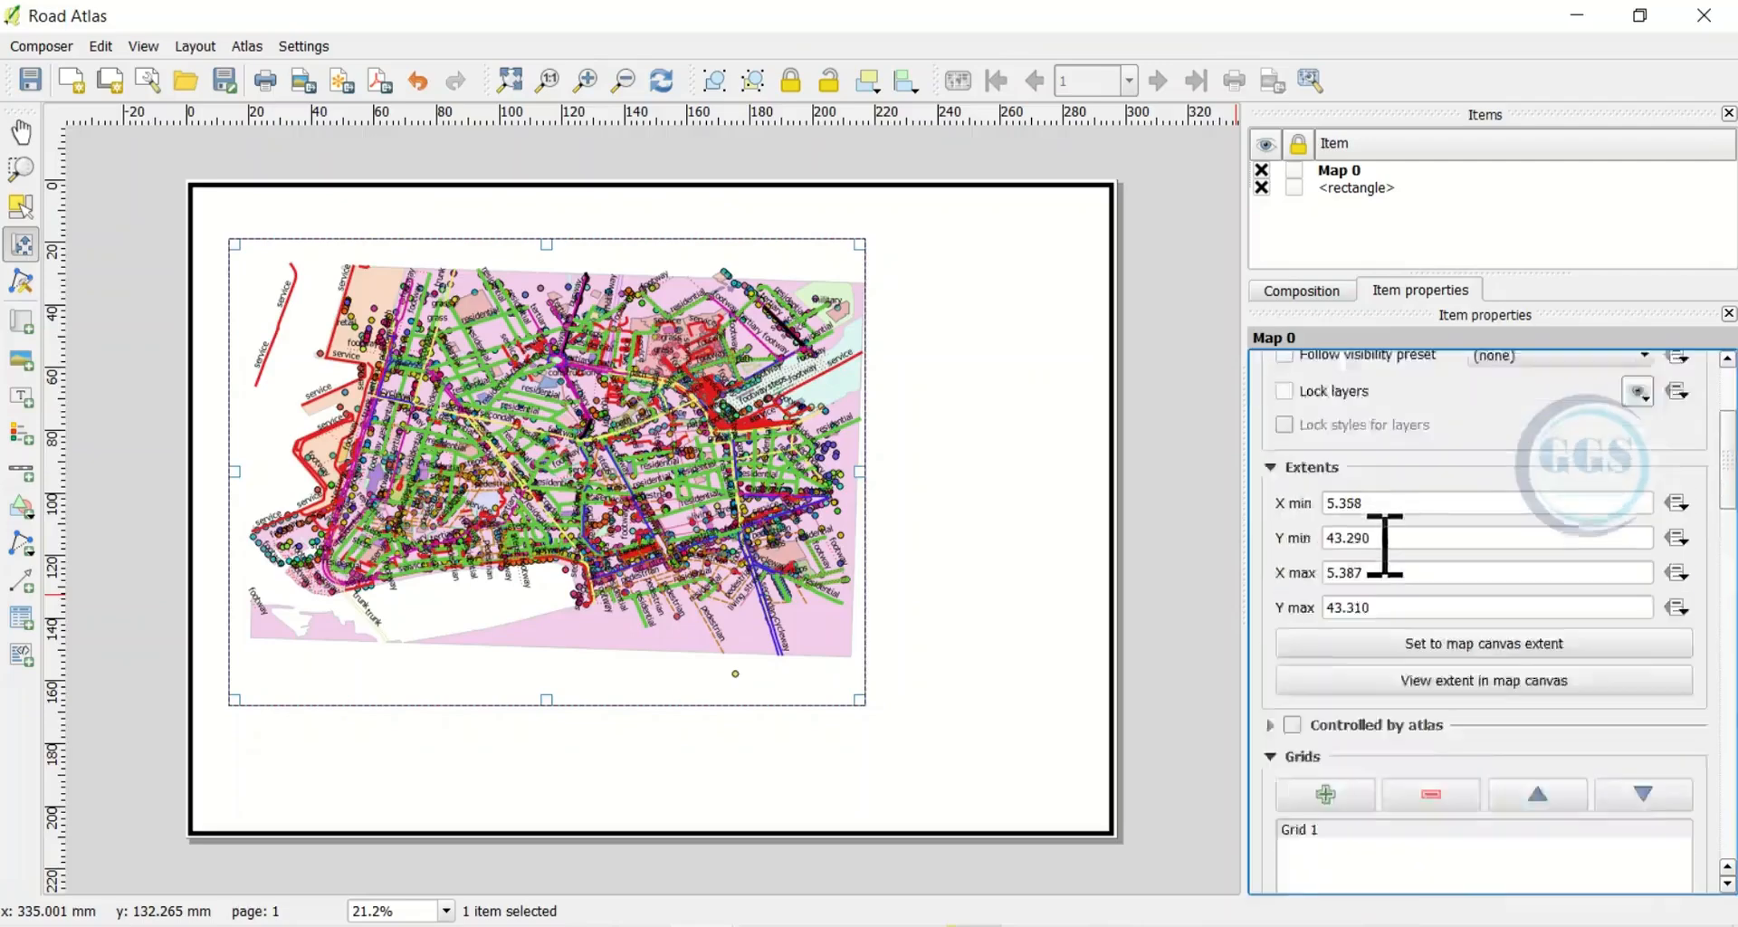
pyautogui.scroll(5, 1385, 546)
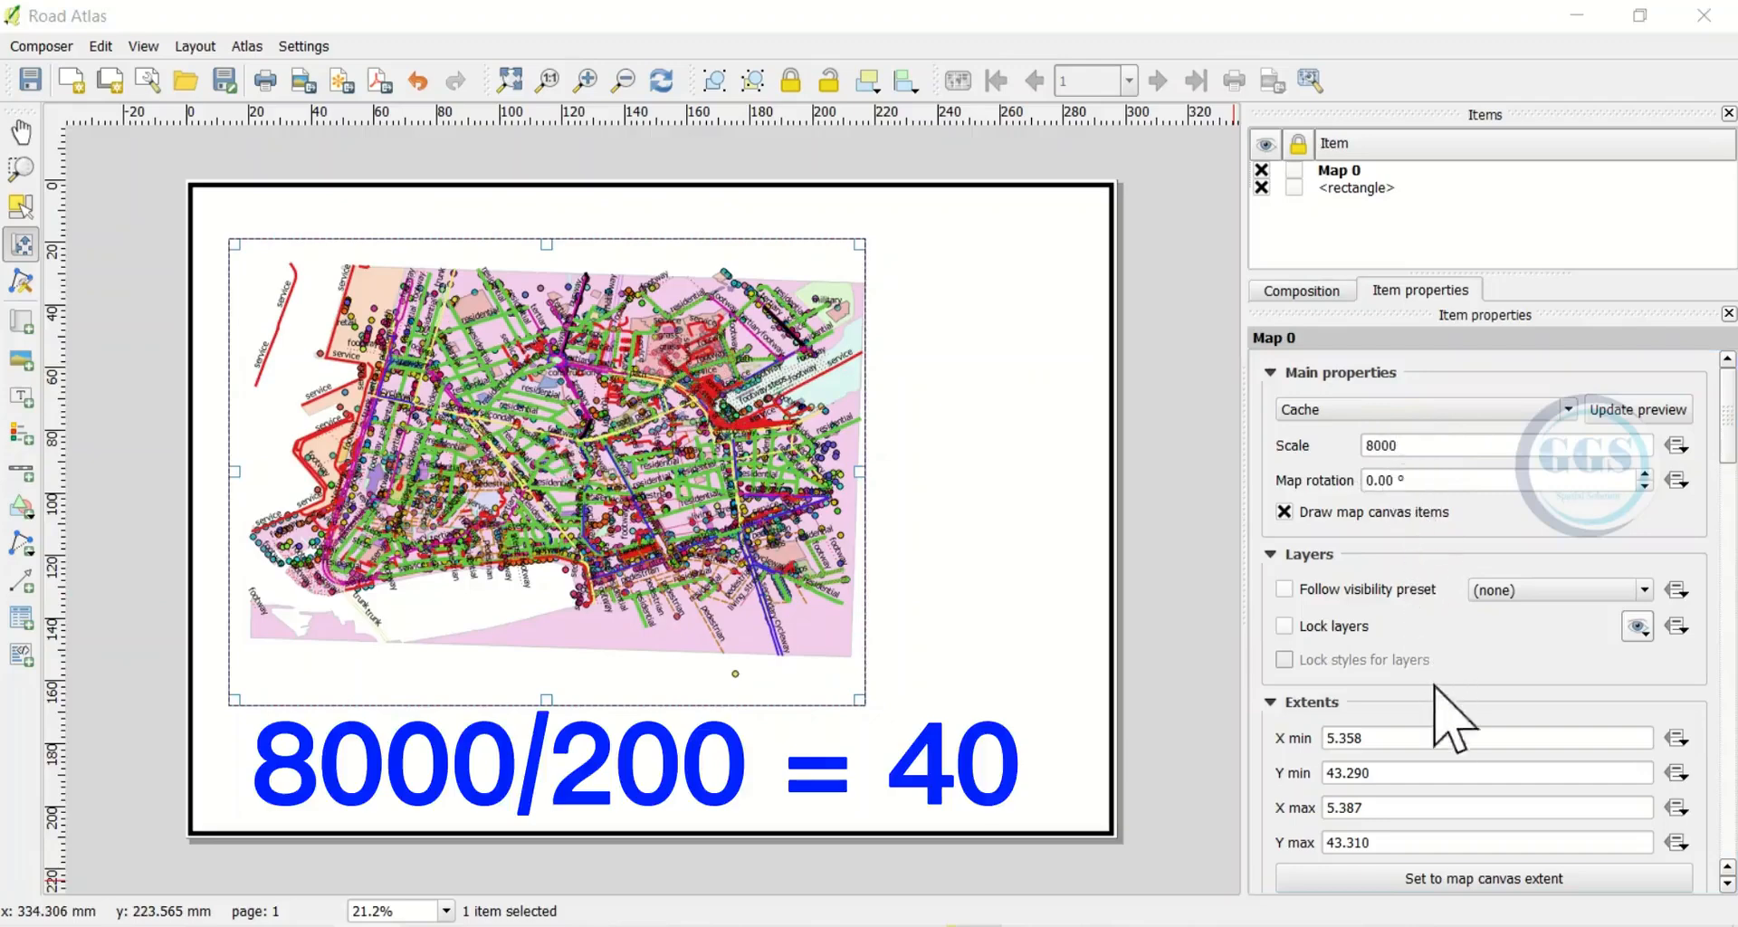
pyautogui.scroll(-3, 1436, 723)
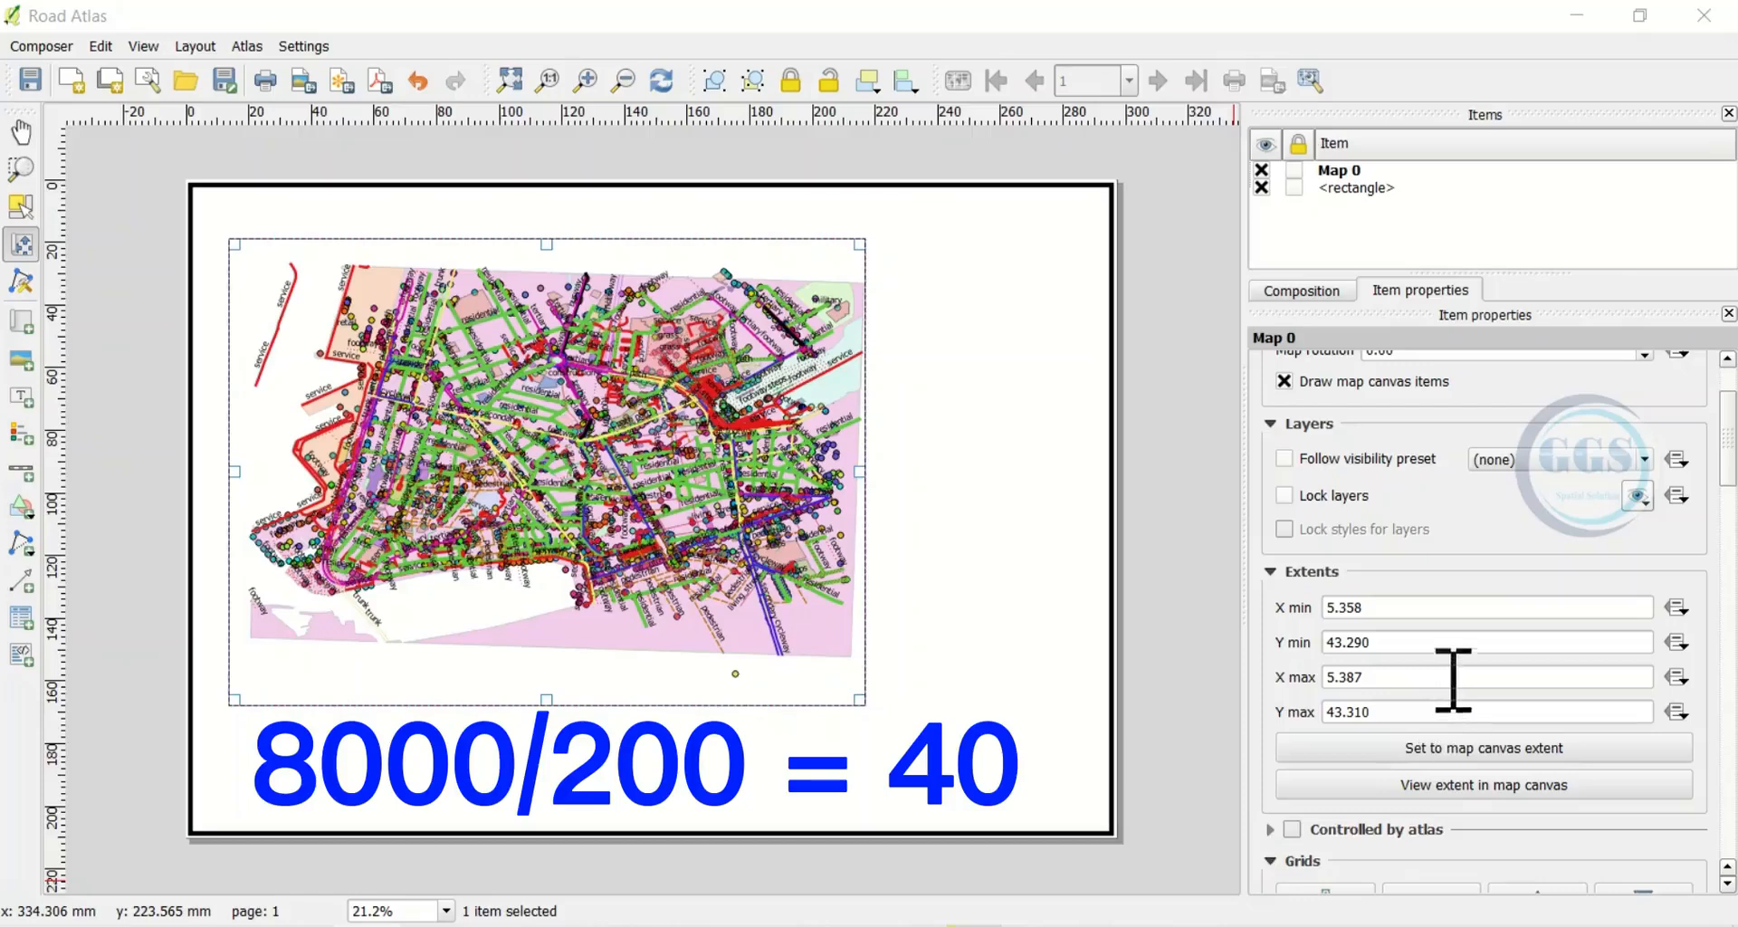
pyautogui.scroll(-6, 1449, 679)
# Set the grid's X and Y intervals to 40 mm
pyautogui.click(1497, 784)
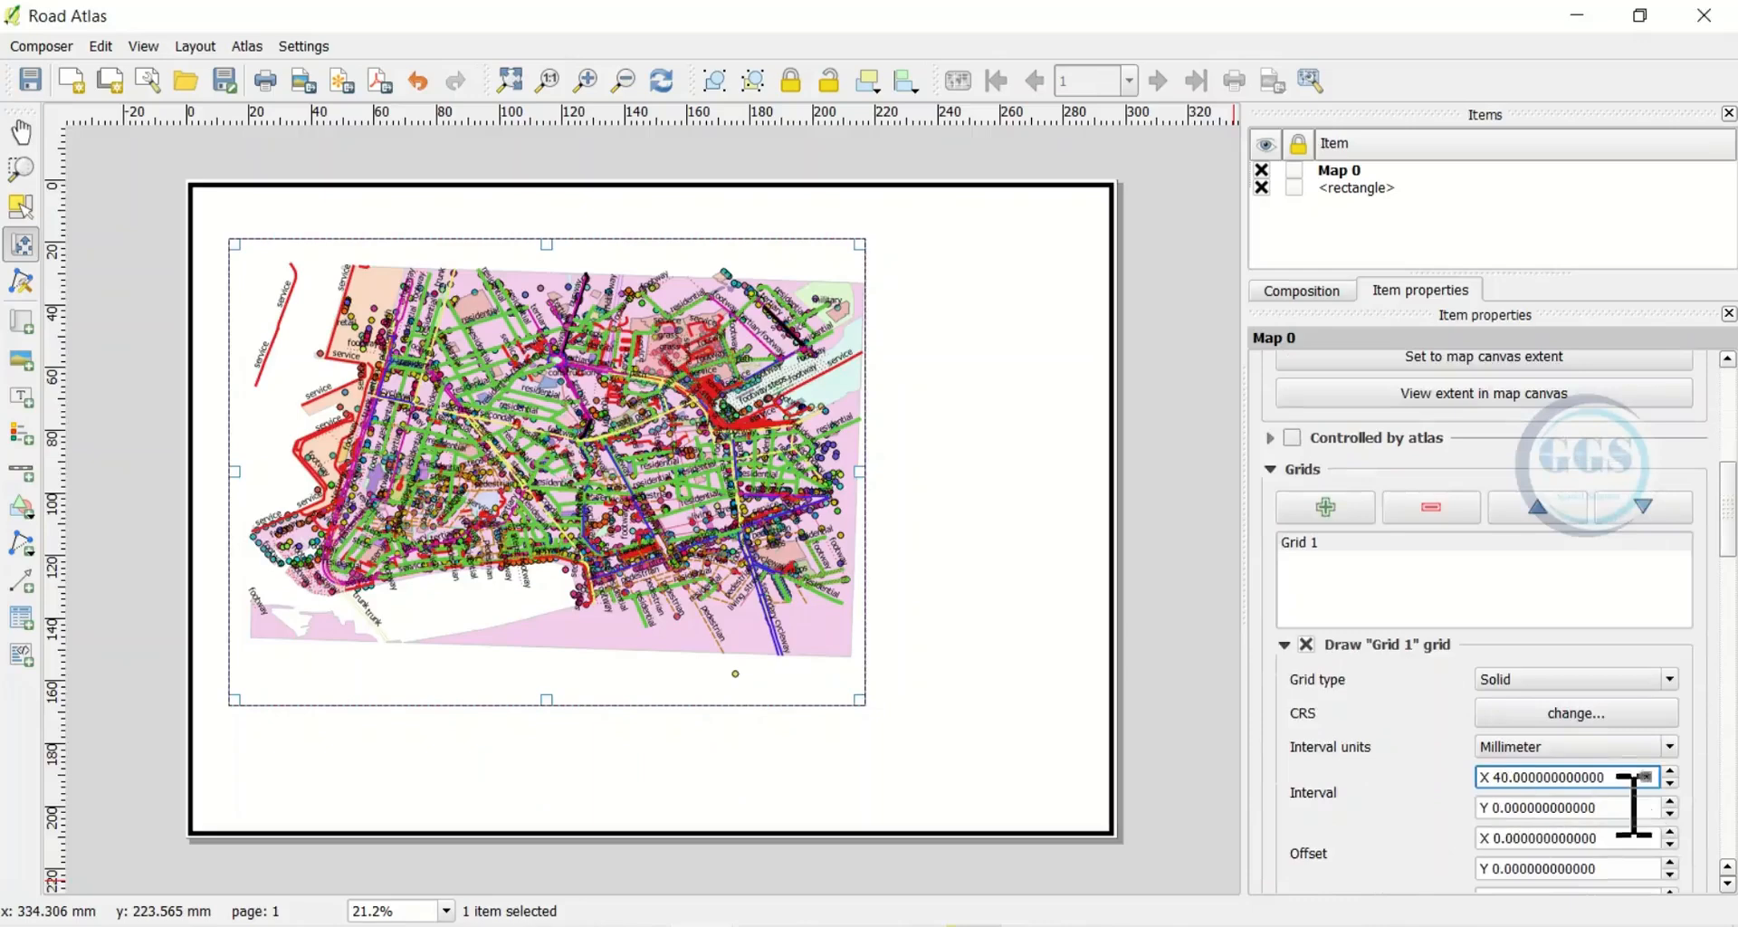
pyautogui.click(1503, 808)
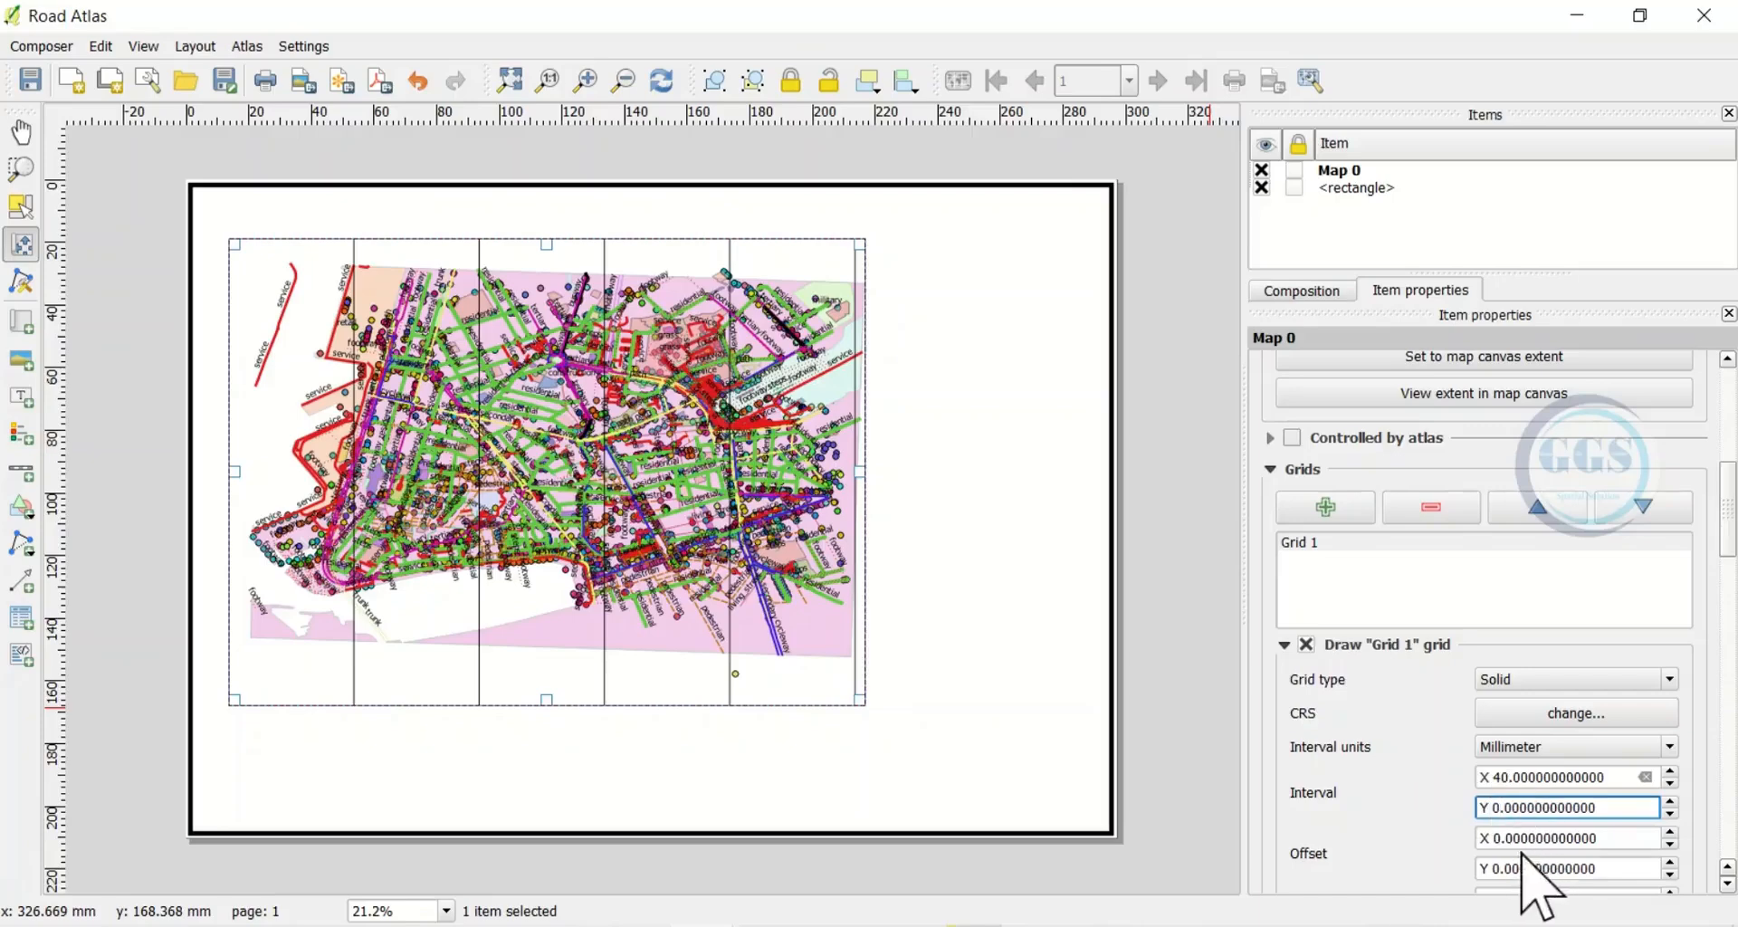
pyautogui.click(1430, 804)
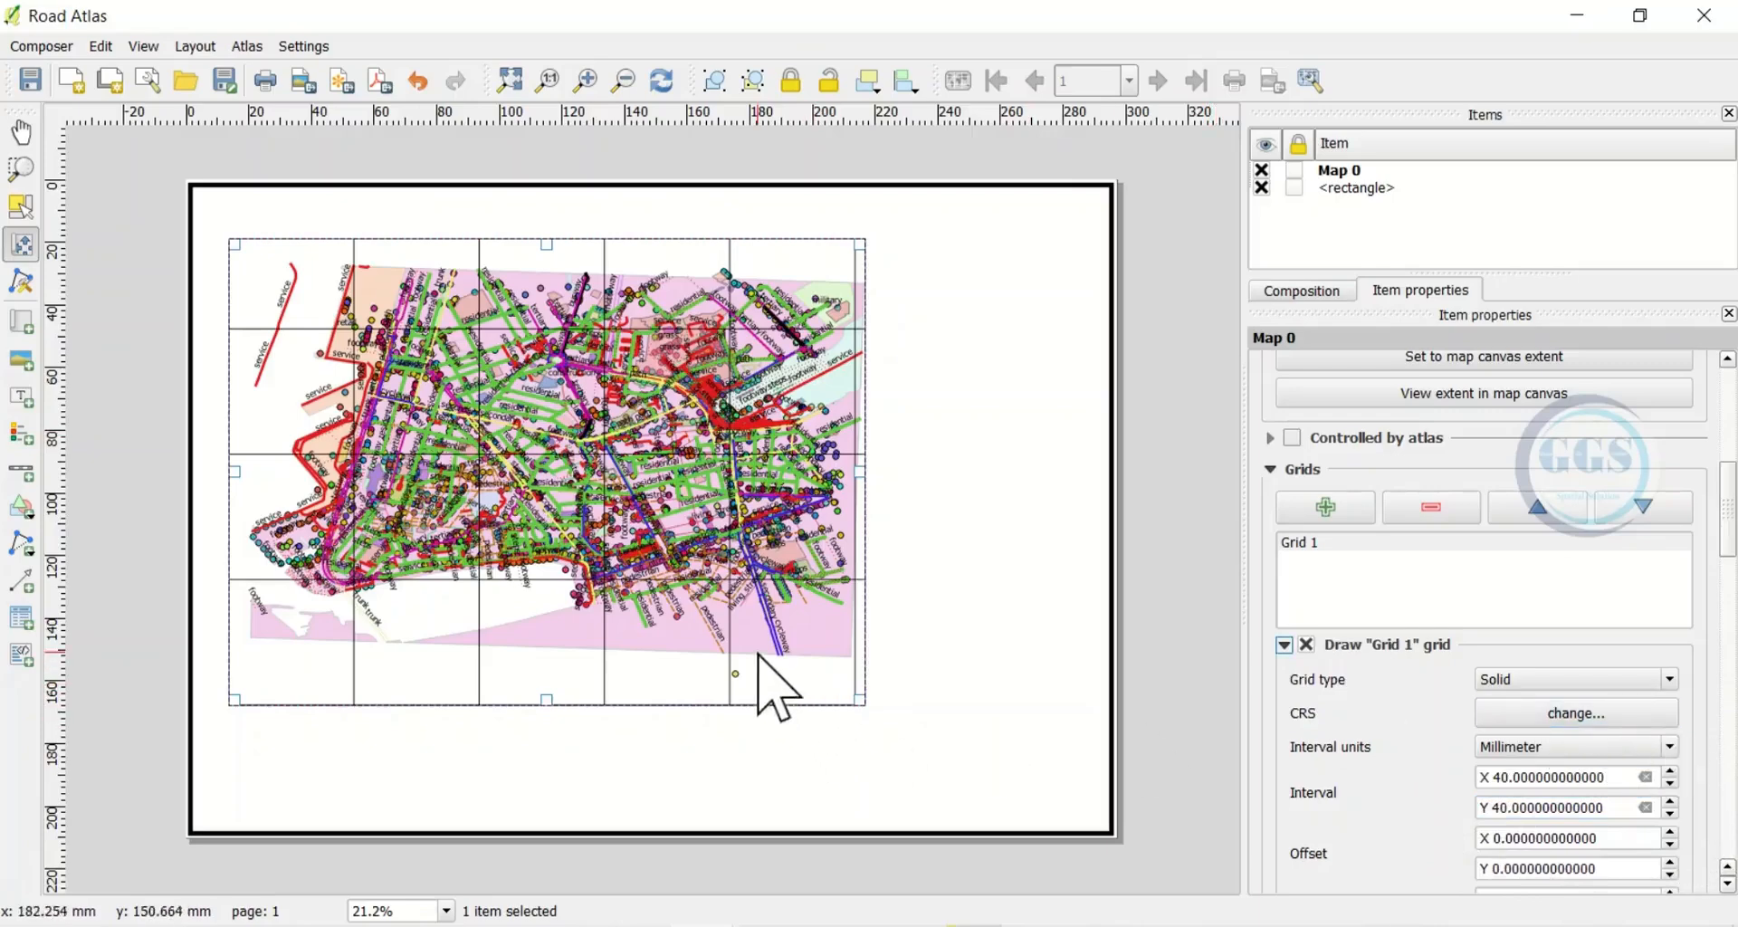
pyautogui.scroll(-2, 1711, 764)
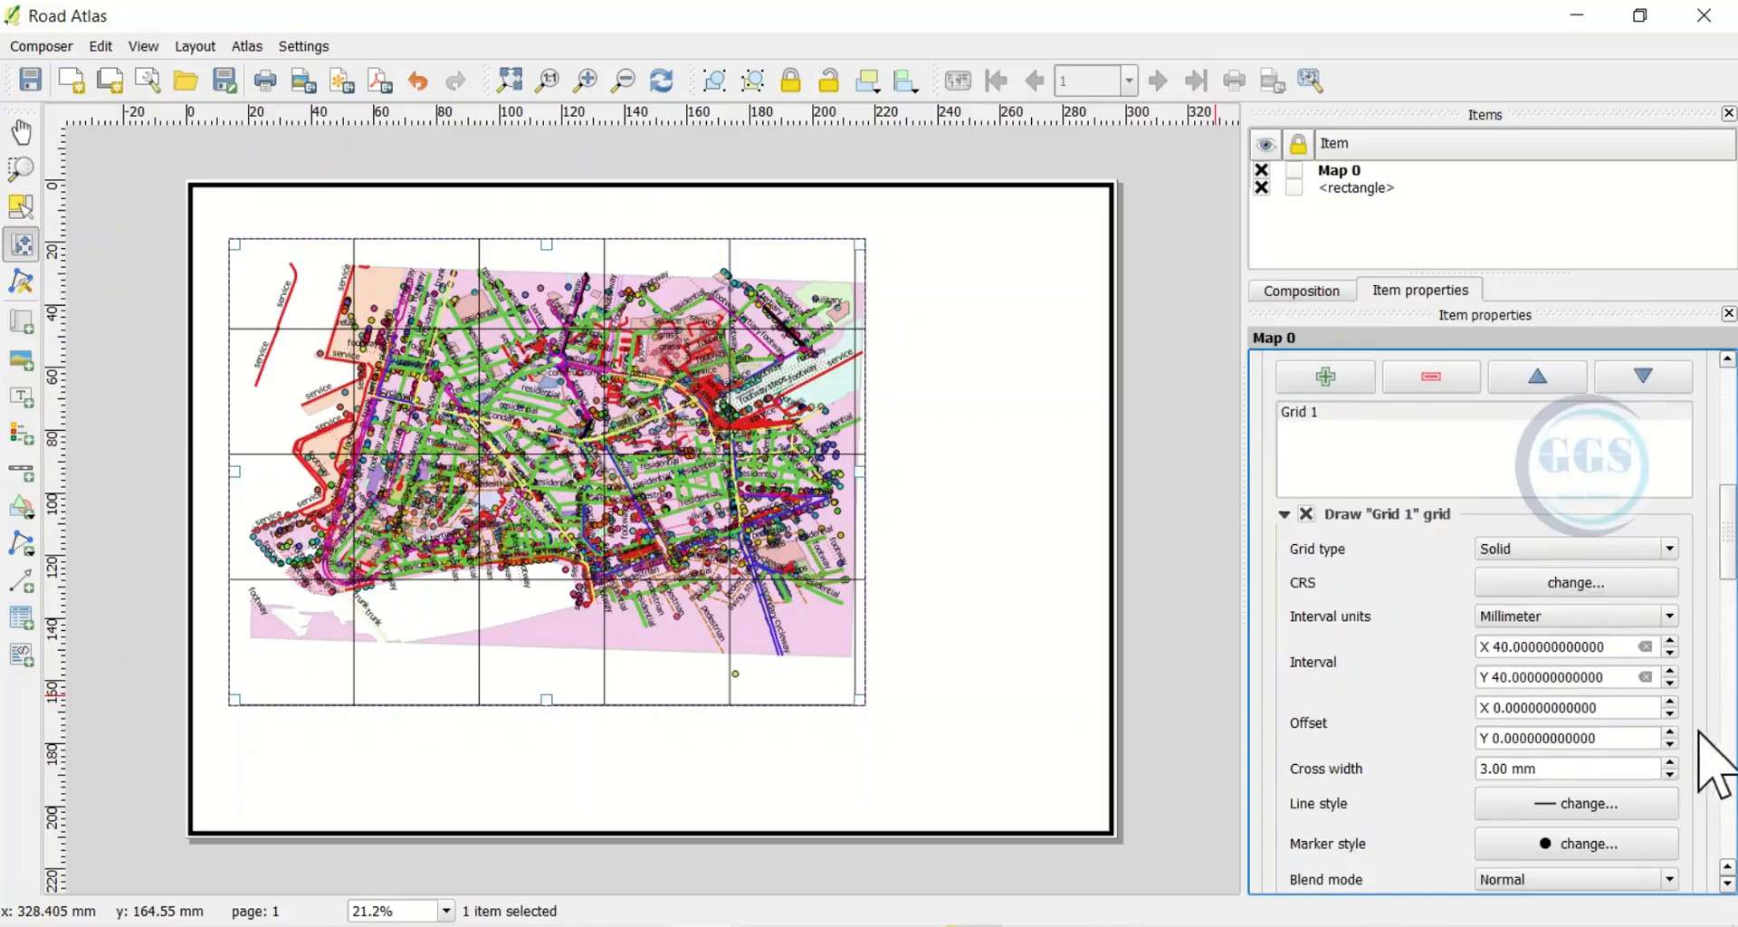
pyautogui.scroll(-3, 1710, 765)
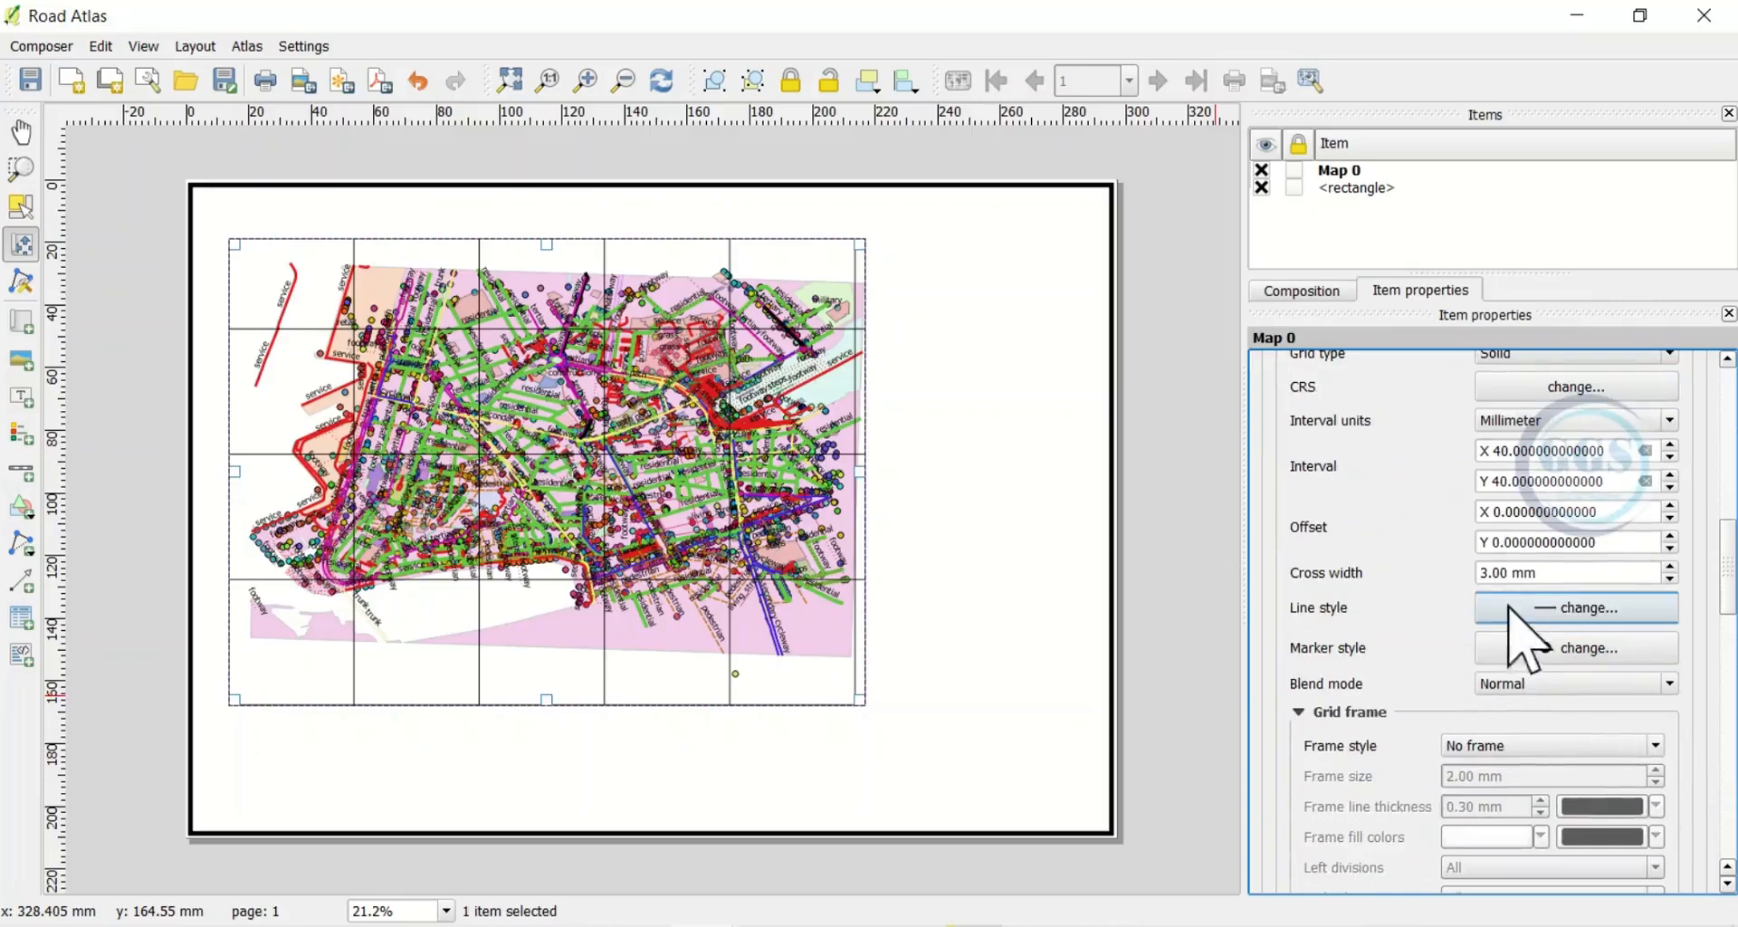
# Reduce the grid's simple line pen width from 0.3 to 0.1 mm
pyautogui.click(1522, 611)
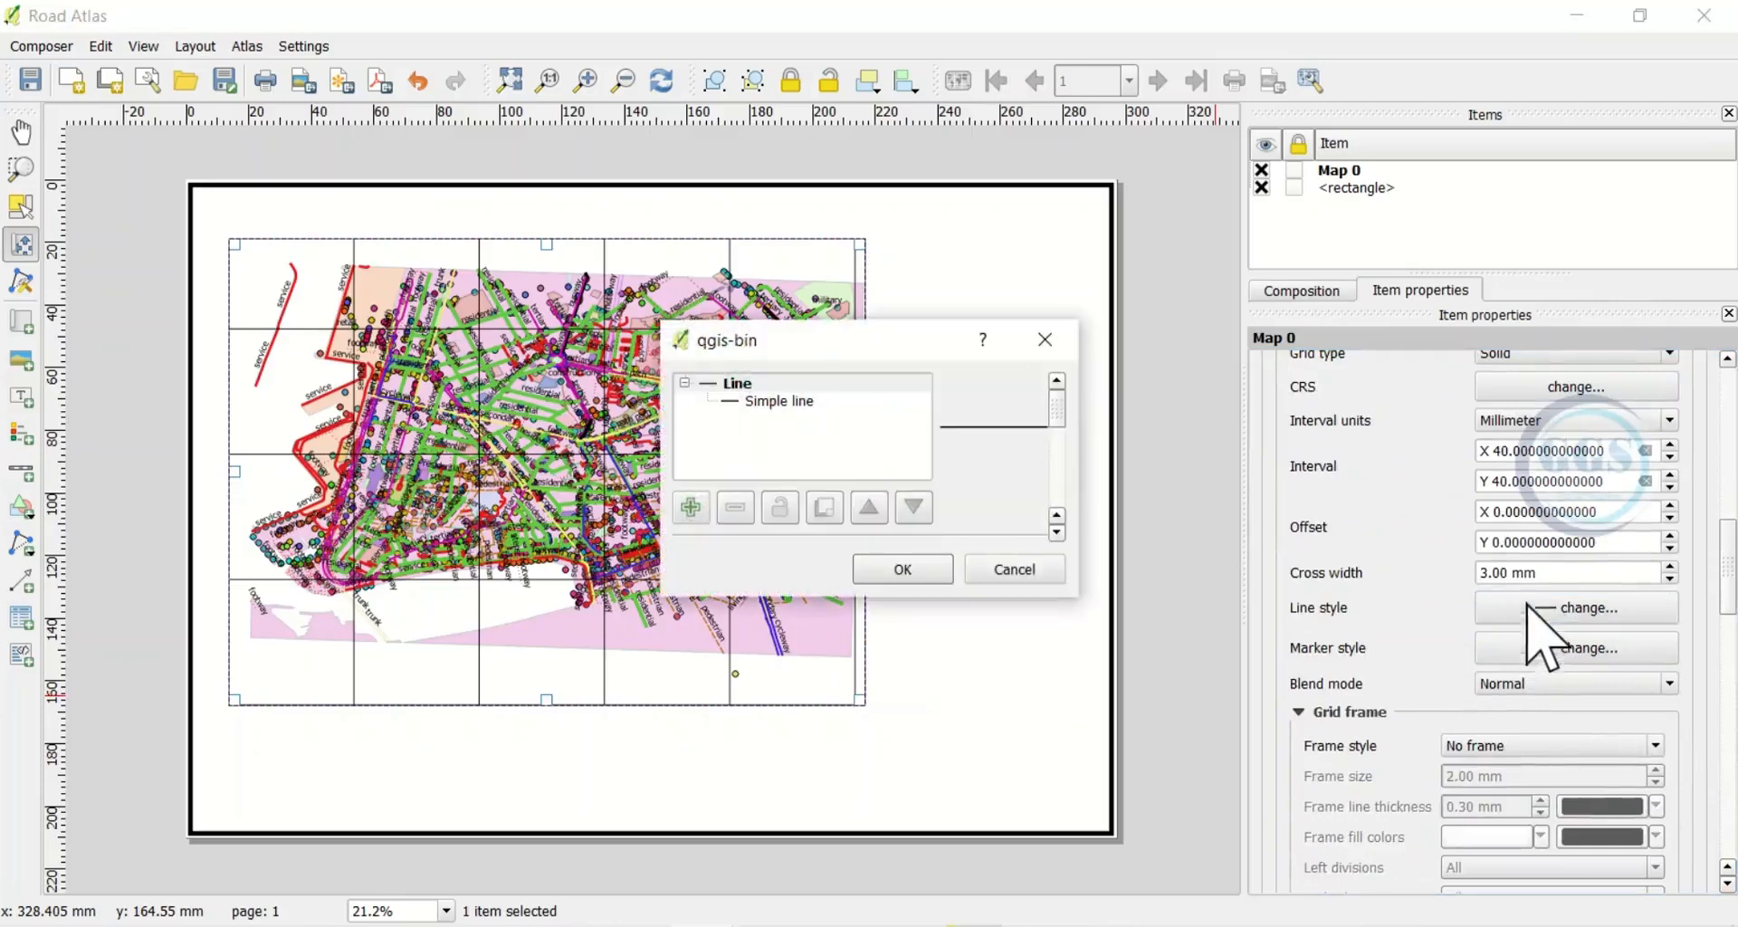
pyautogui.click(783, 403)
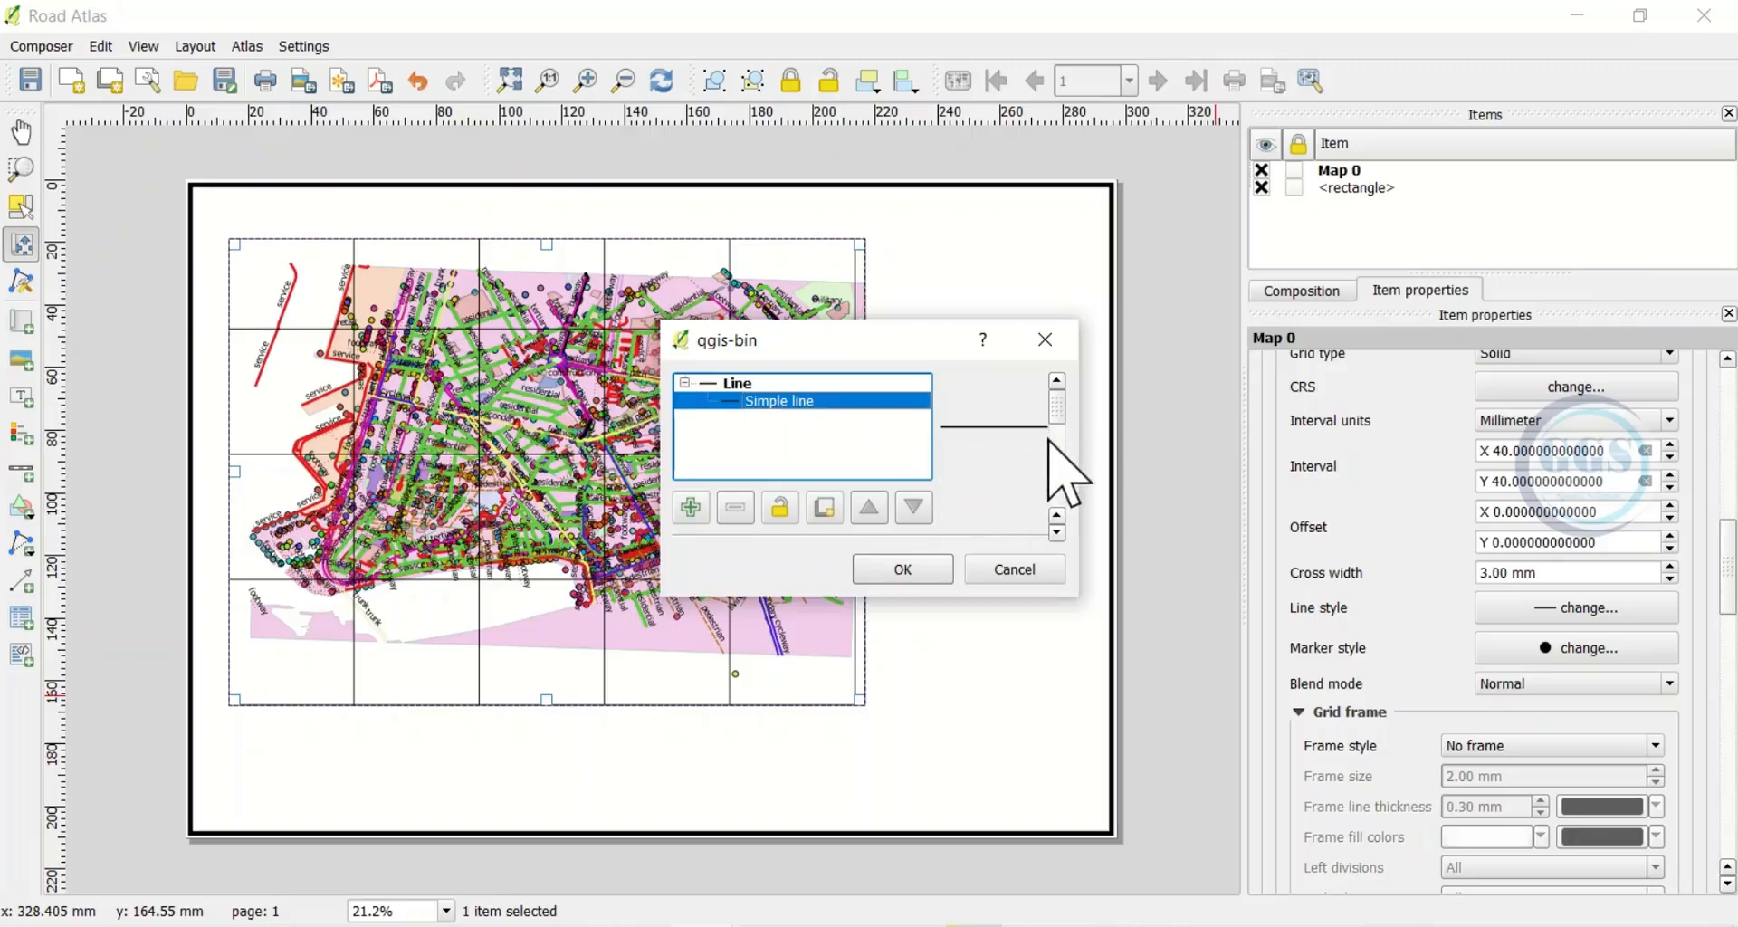
pyautogui.scroll(-1, 1054, 441)
pyautogui.scroll(-1, 1051, 441)
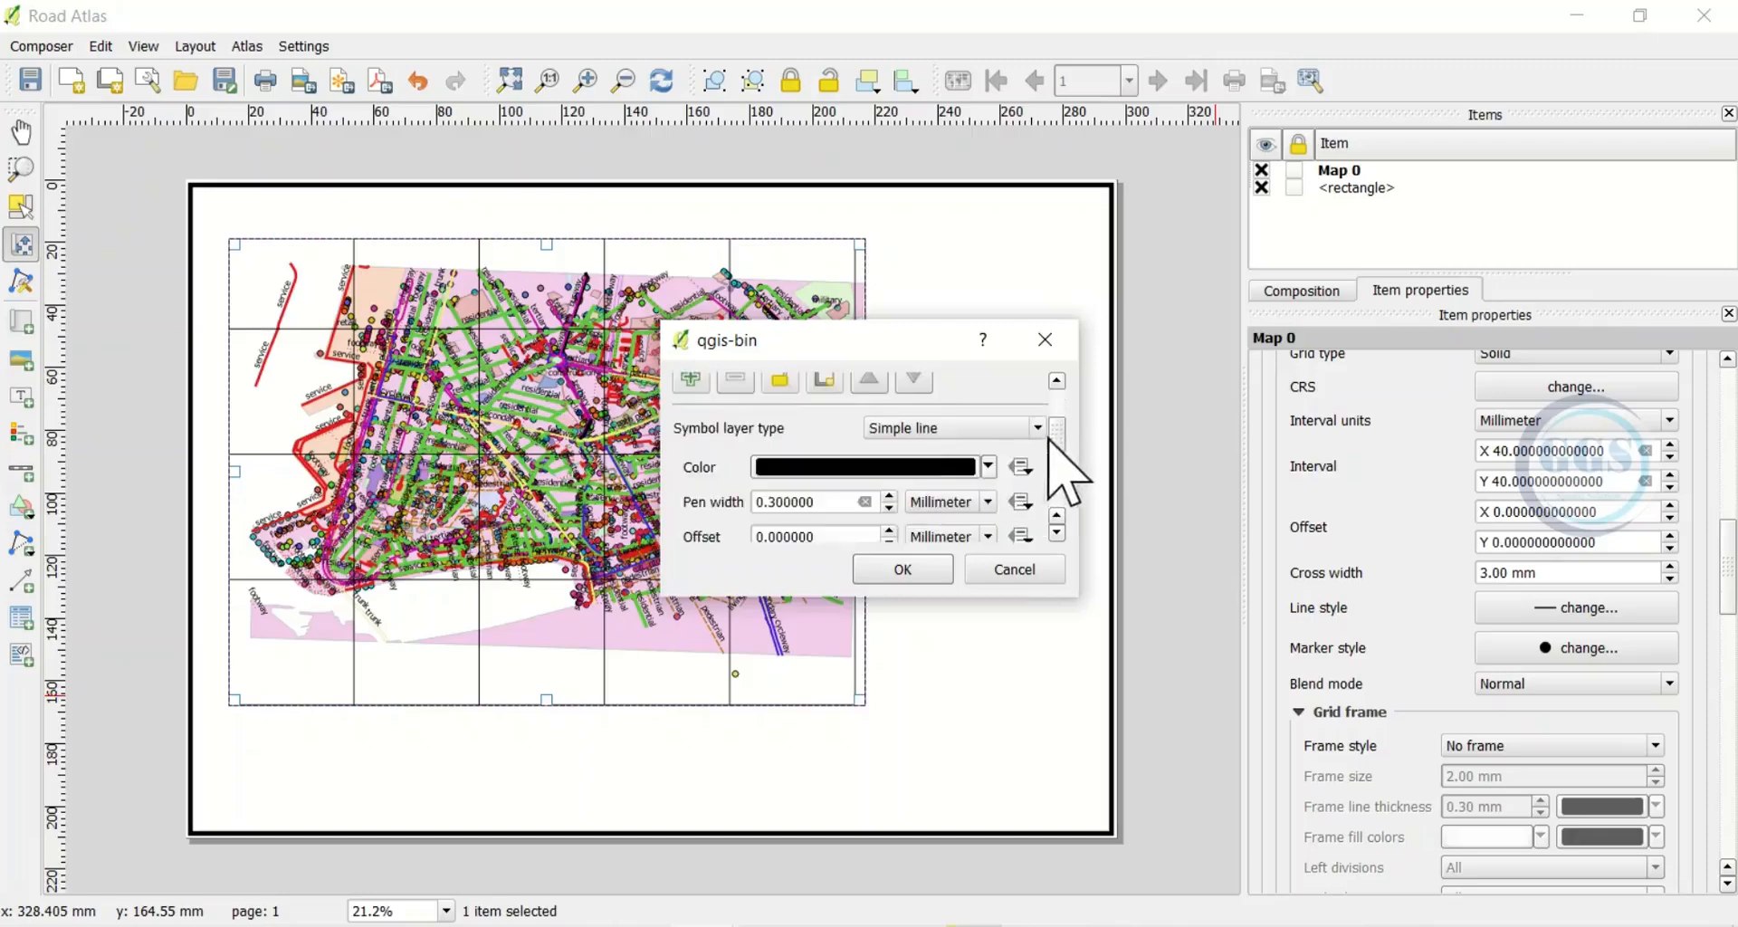
pyautogui.click(990, 466)
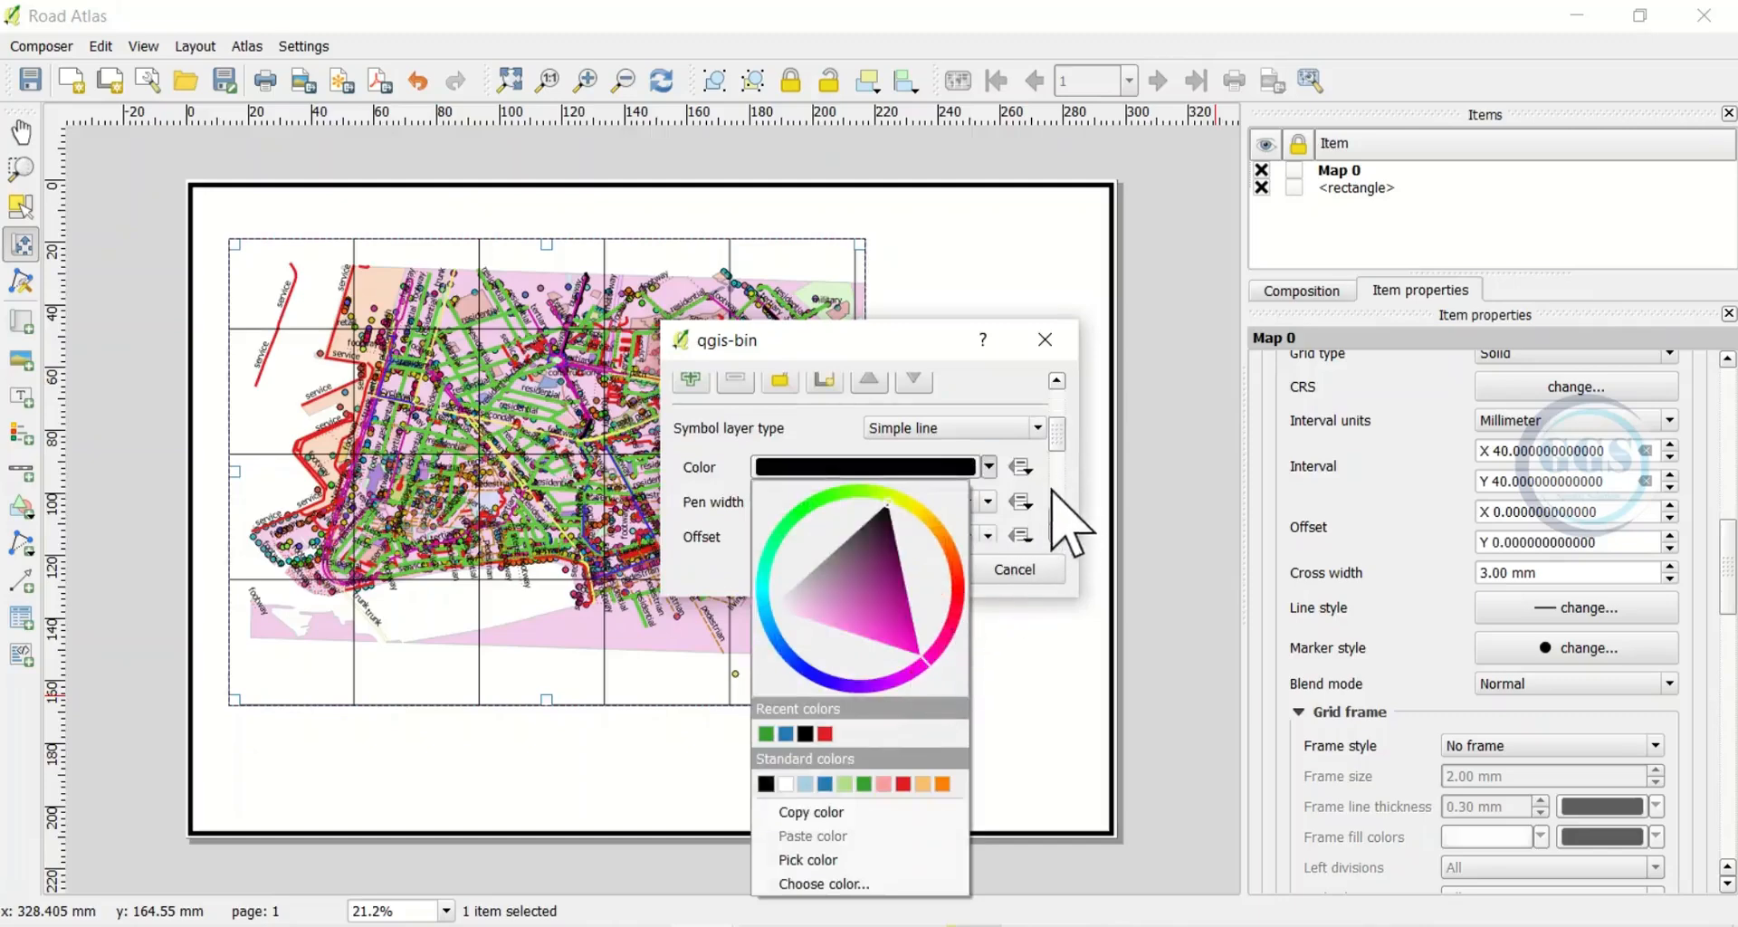
pyautogui.scroll(-3, 1054, 484)
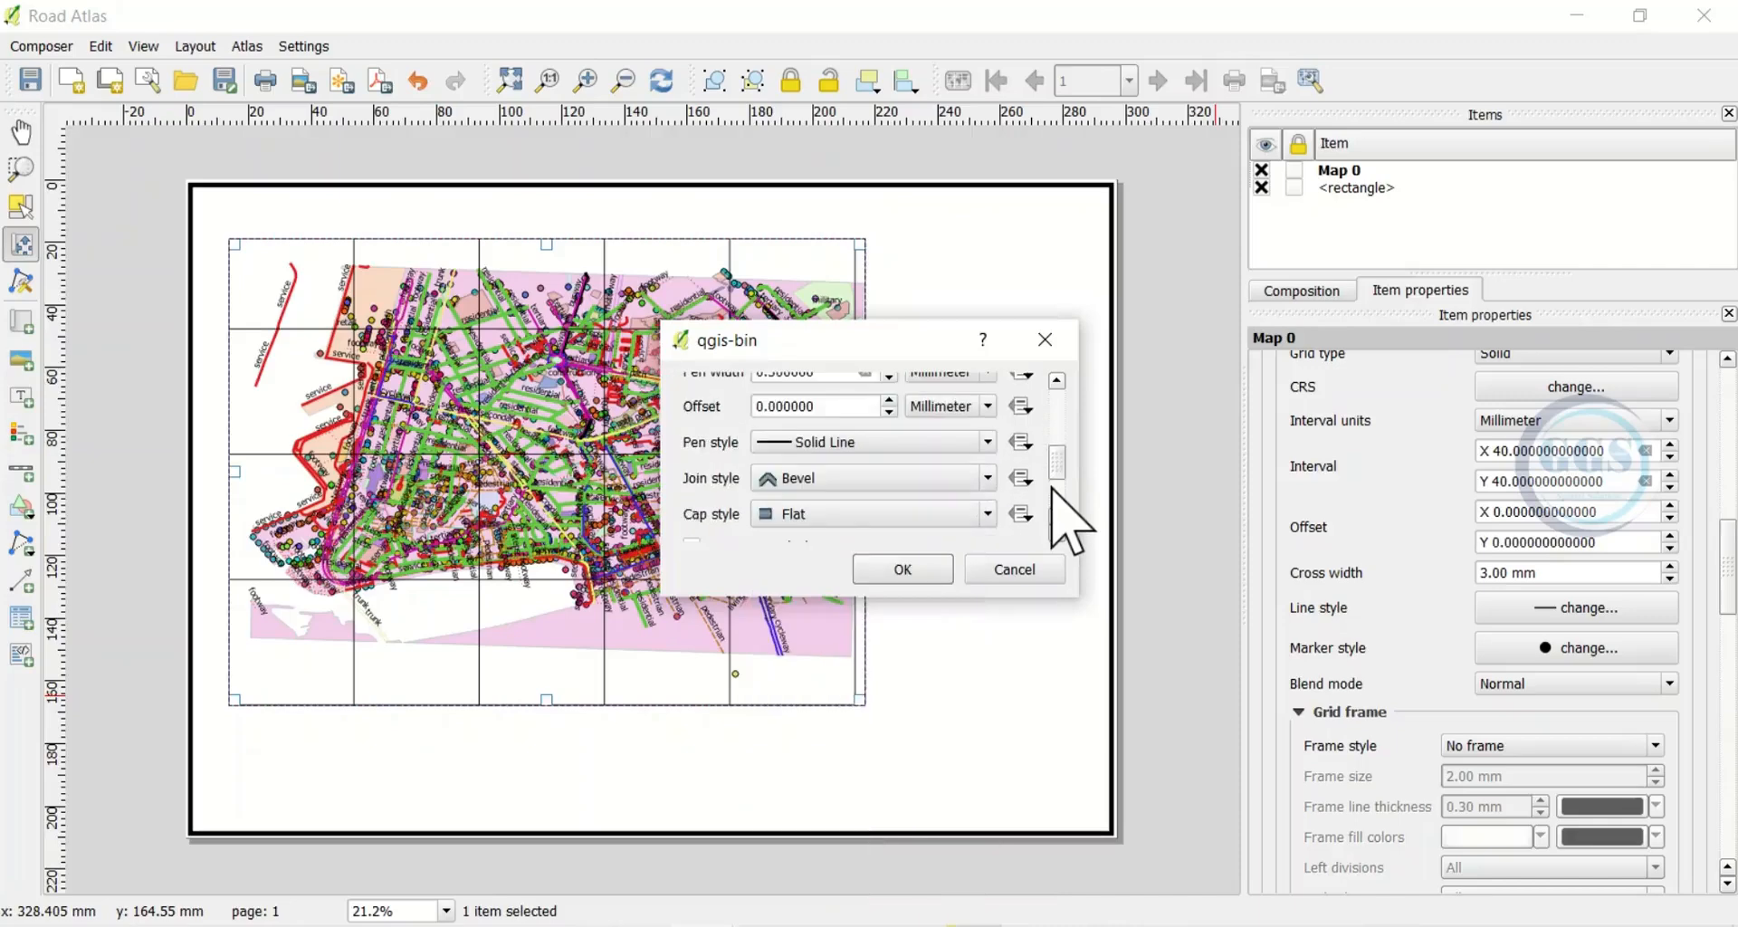
pyautogui.scroll(2, 1052, 489)
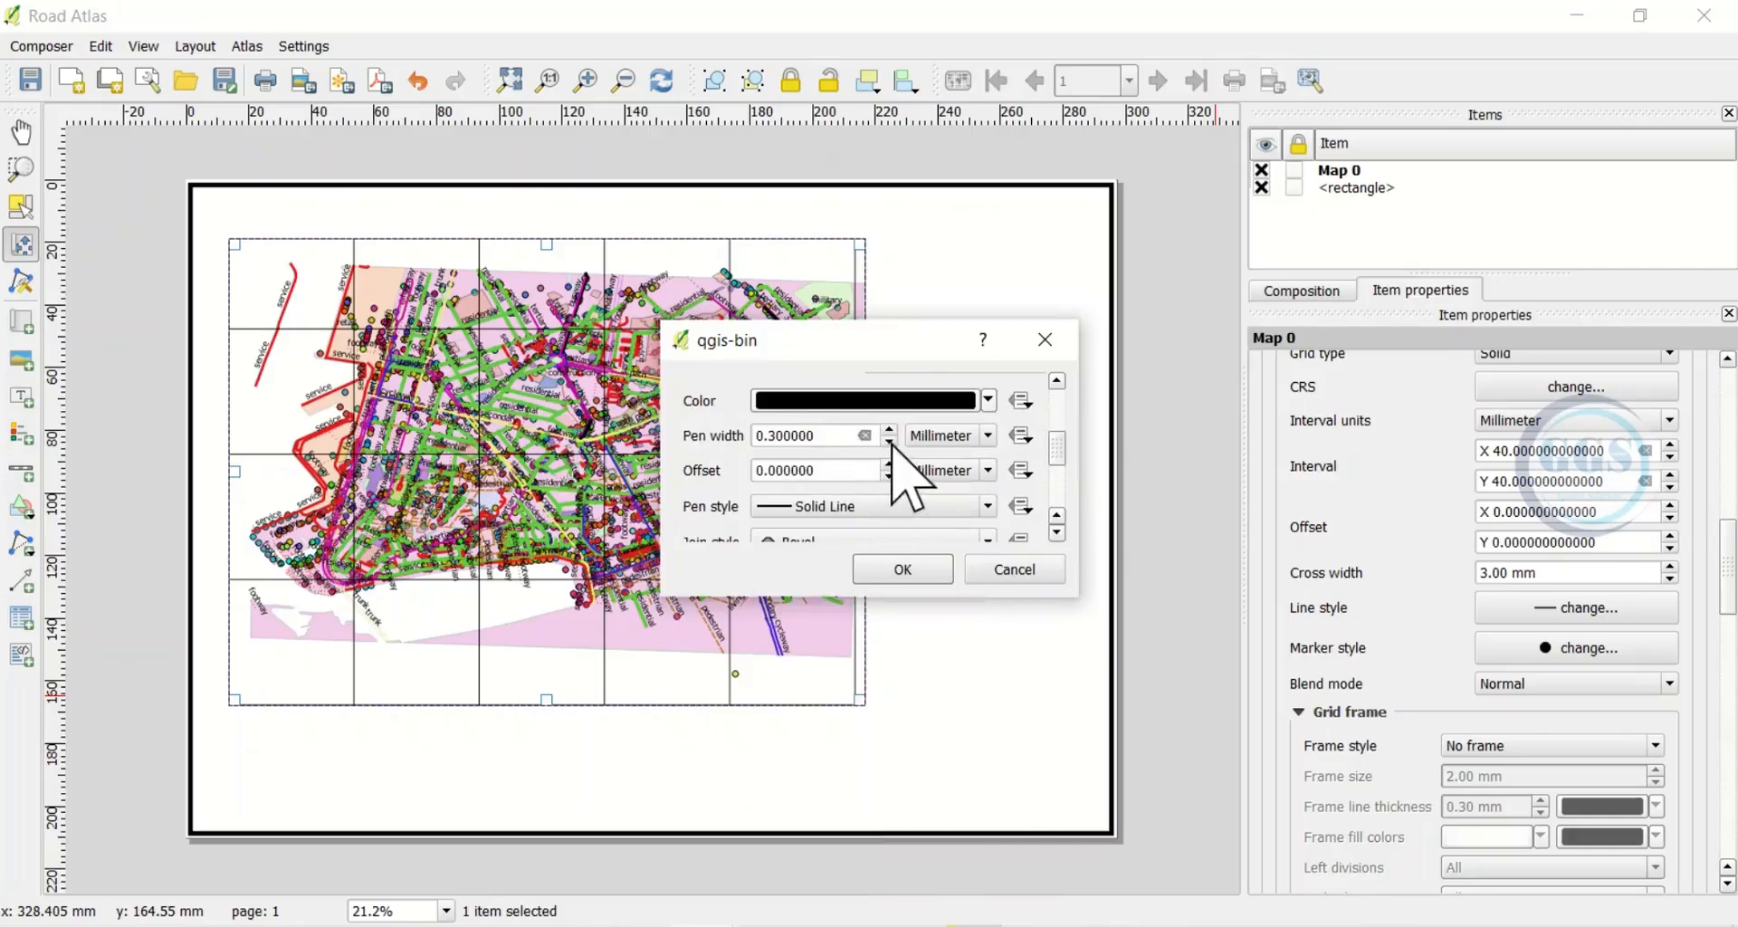
pyautogui.click(898, 568)
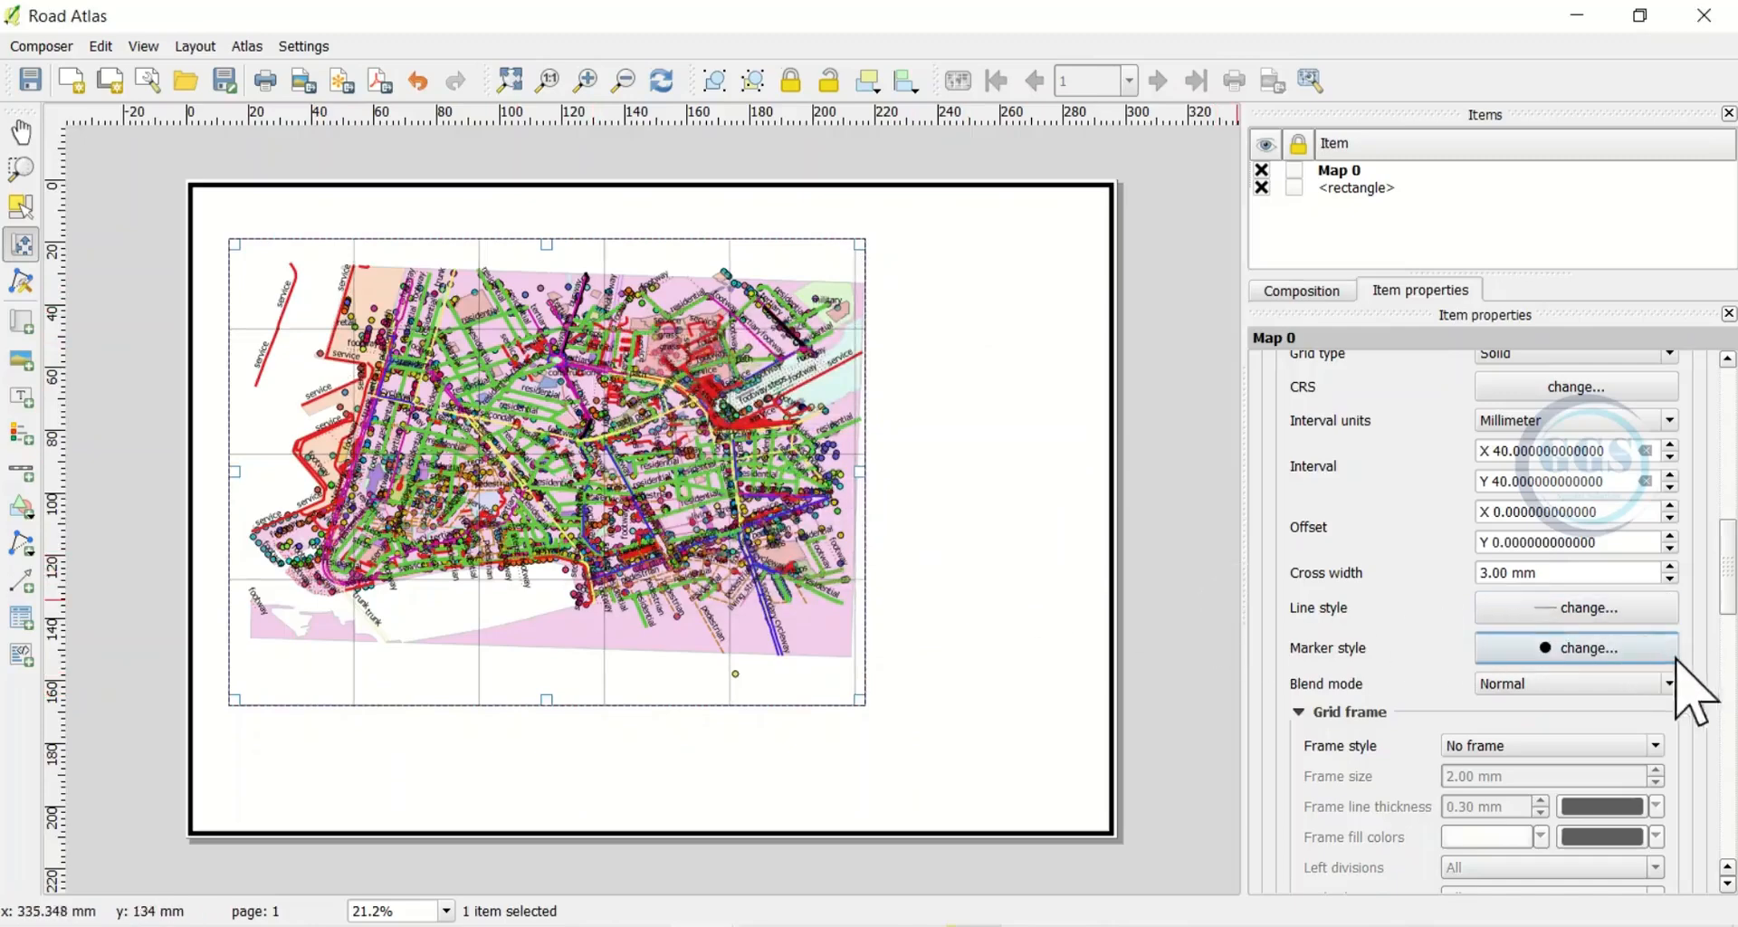
# Turn on coordinate labels drawn around Map 0's grid
pyautogui.scroll(-1, 1724, 644)
pyautogui.scroll(-5, 1724, 644)
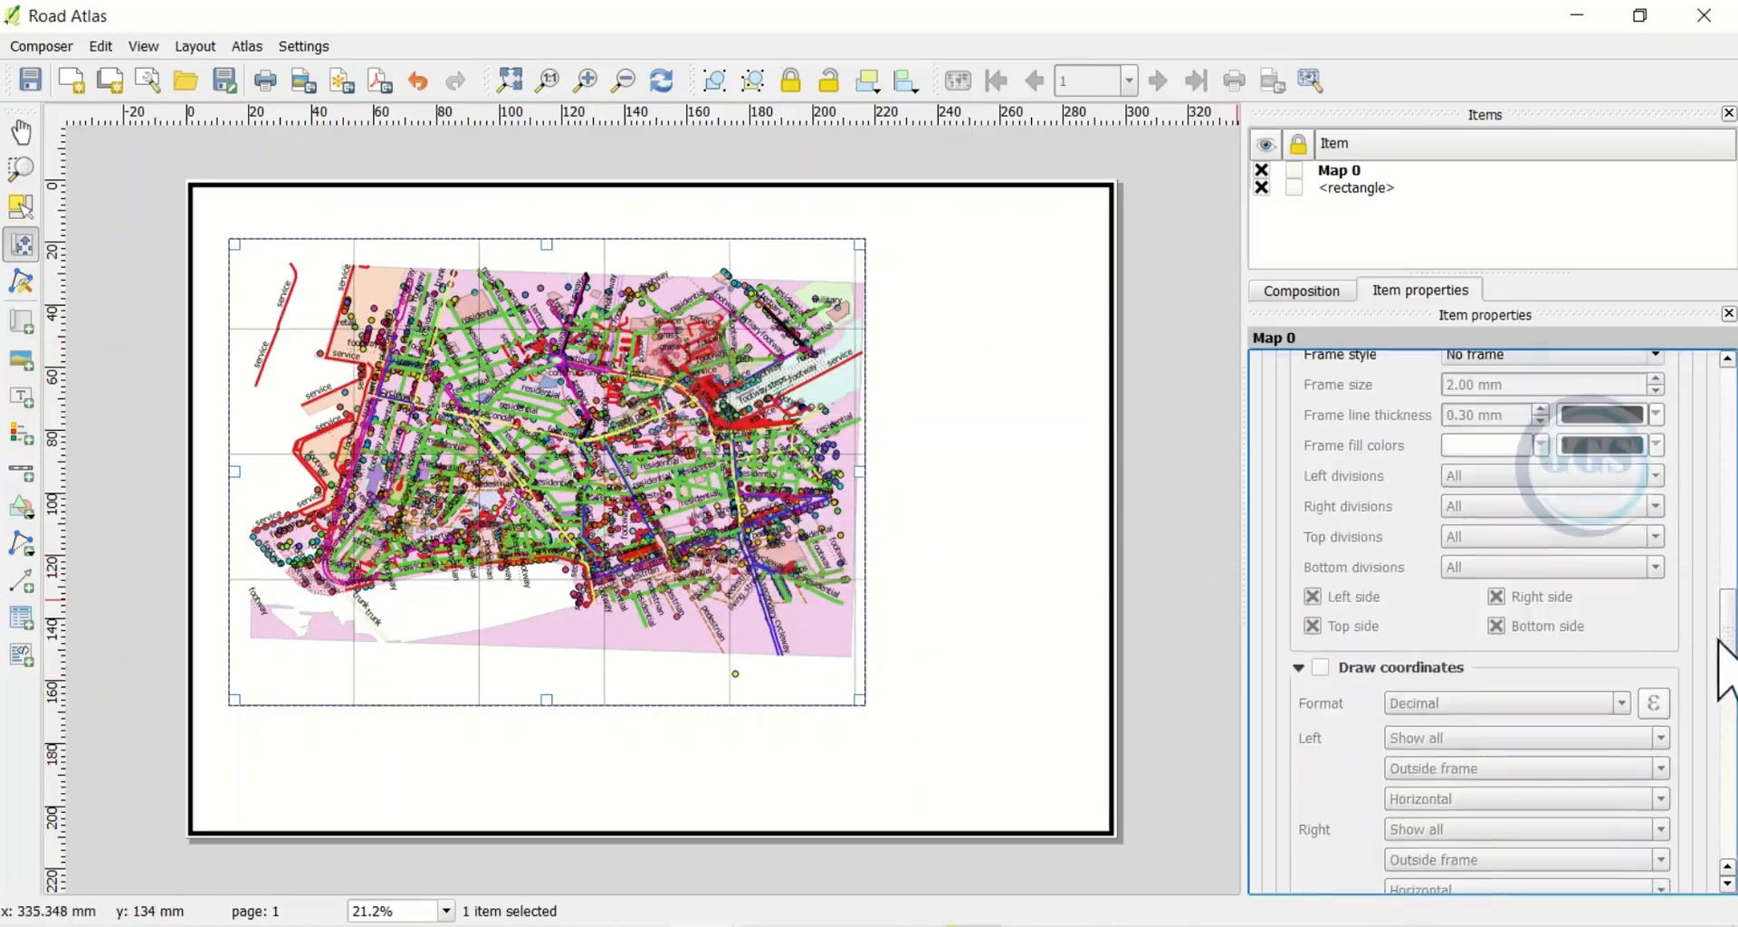
pyautogui.click(1320, 668)
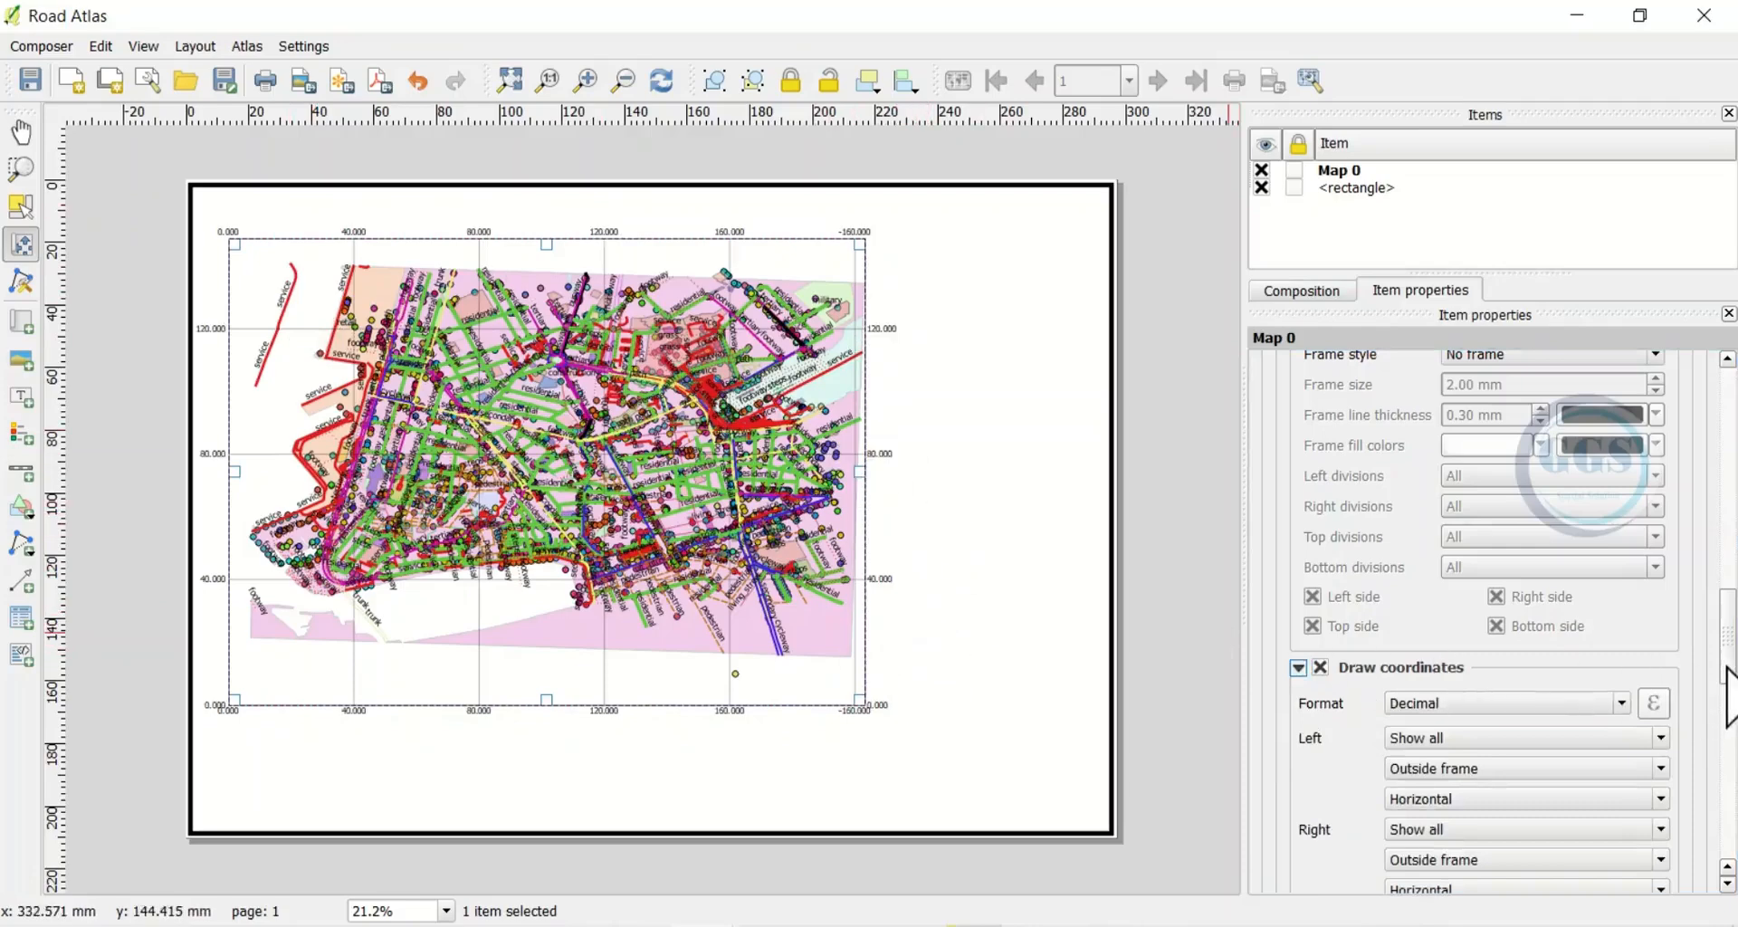
pyautogui.scroll(-2, 1727, 696)
pyautogui.scroll(-1, 1728, 699)
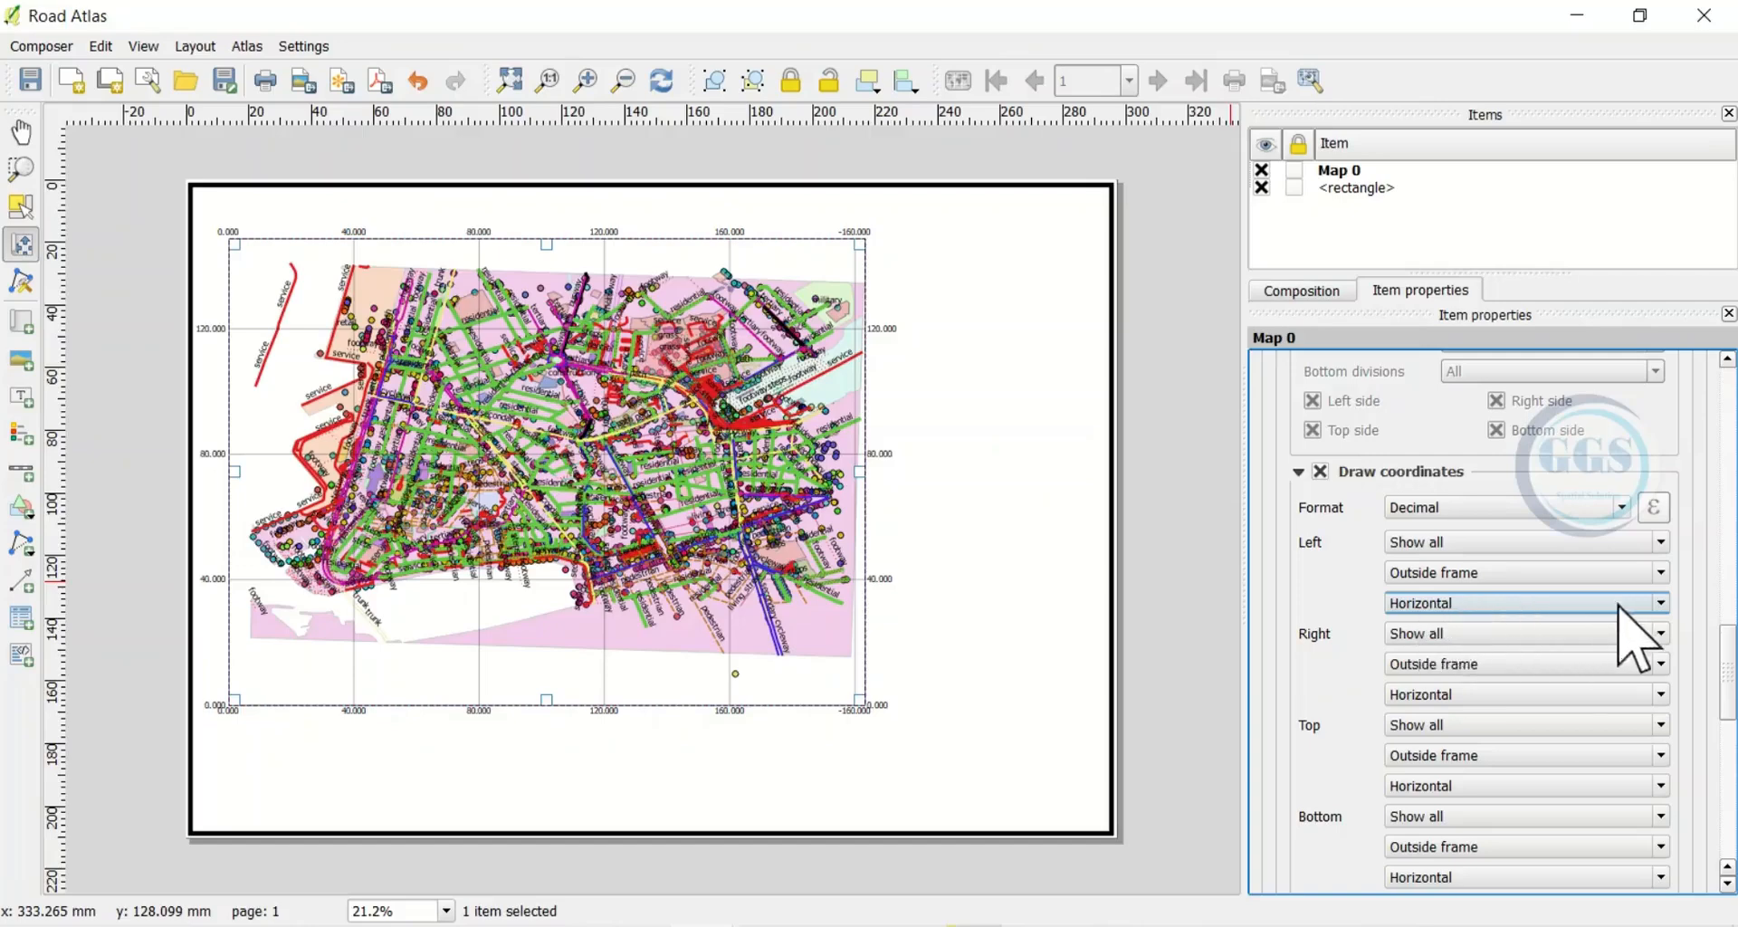
# Set both the left and right coordinate labels to Vertical ascending orientation
pyautogui.click(1660, 604)
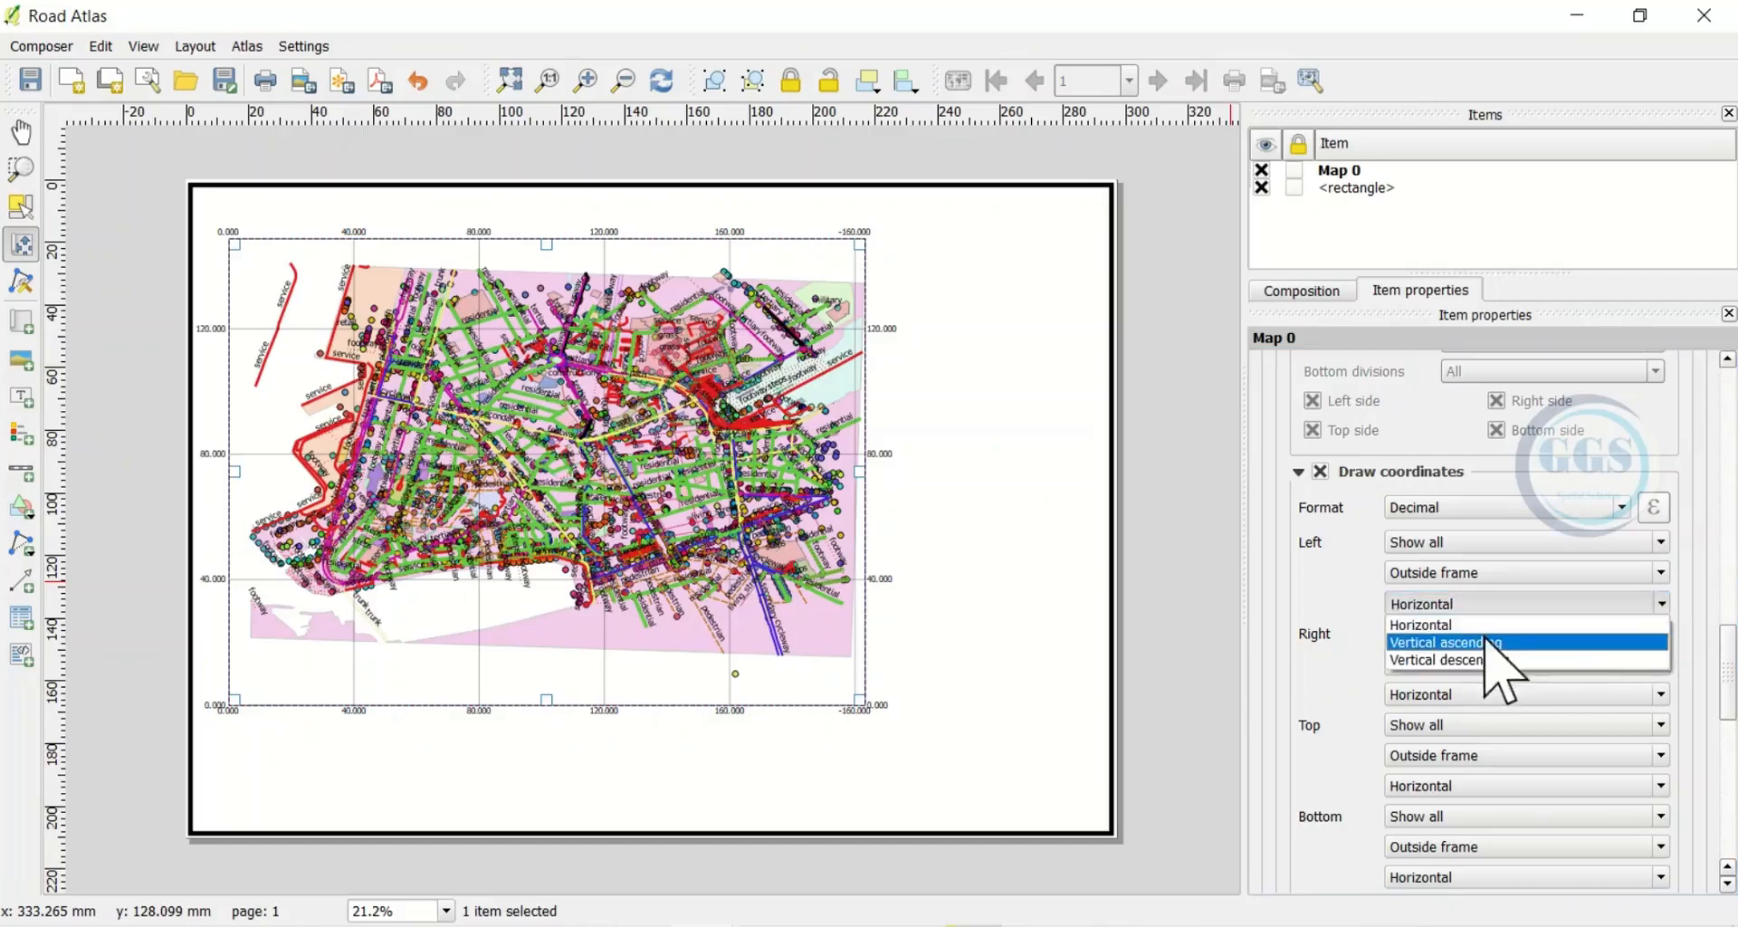
pyautogui.click(1476, 644)
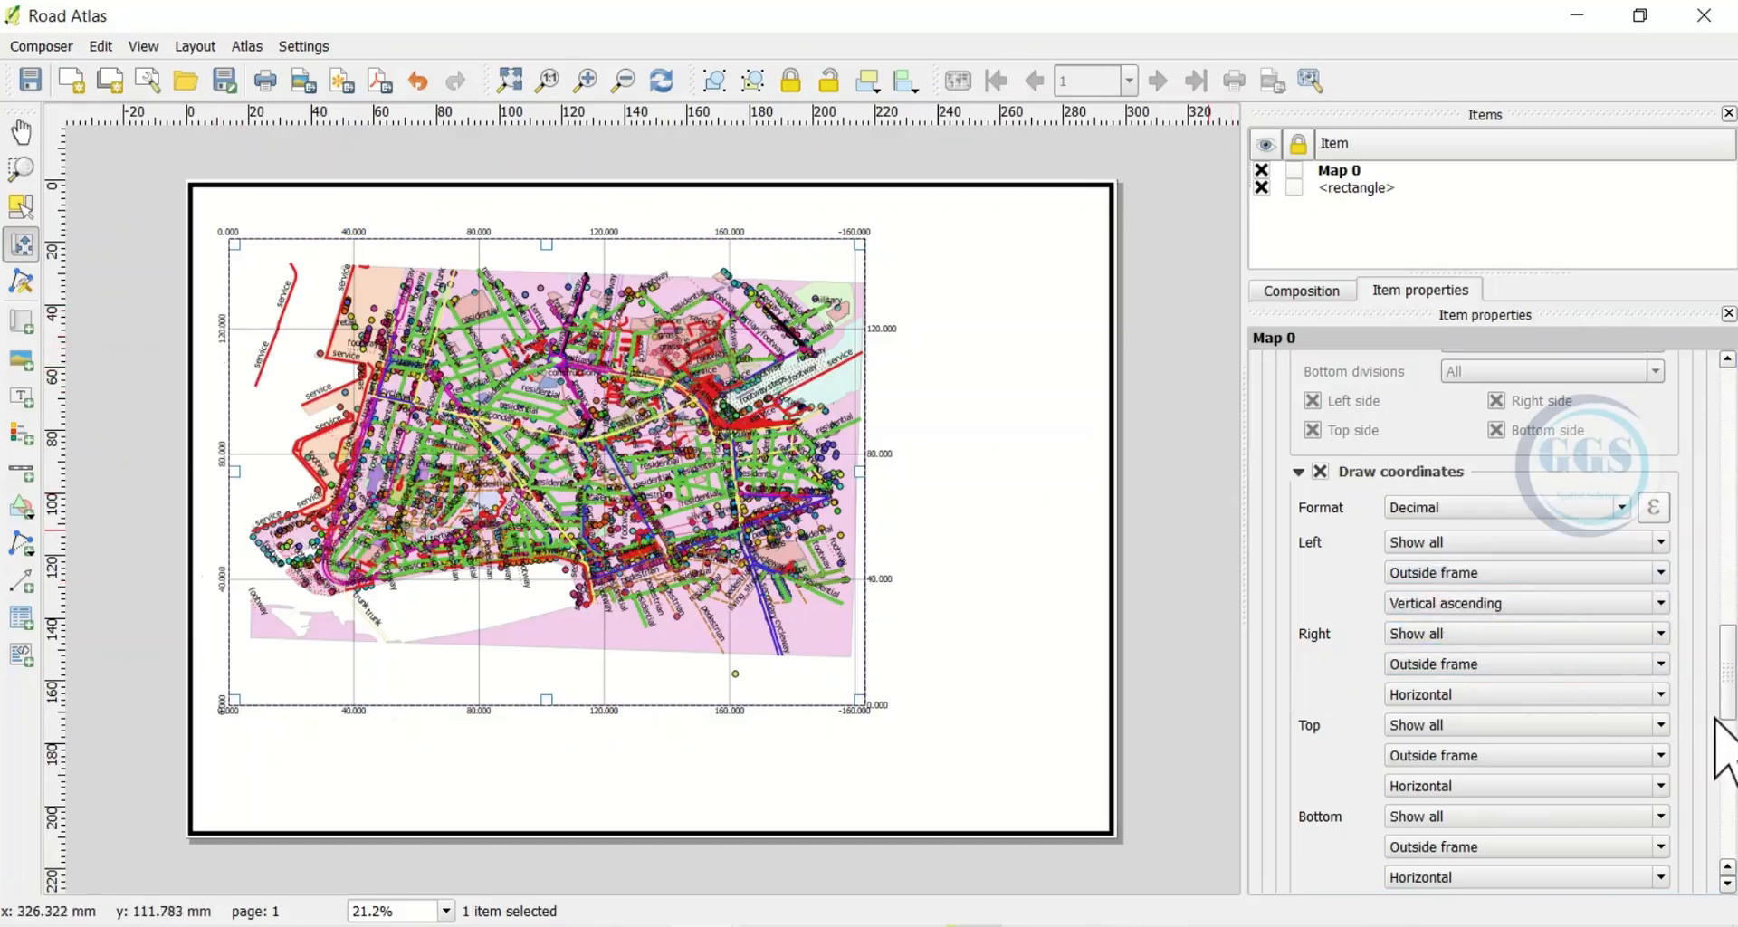
pyautogui.scroll(-1, 1718, 737)
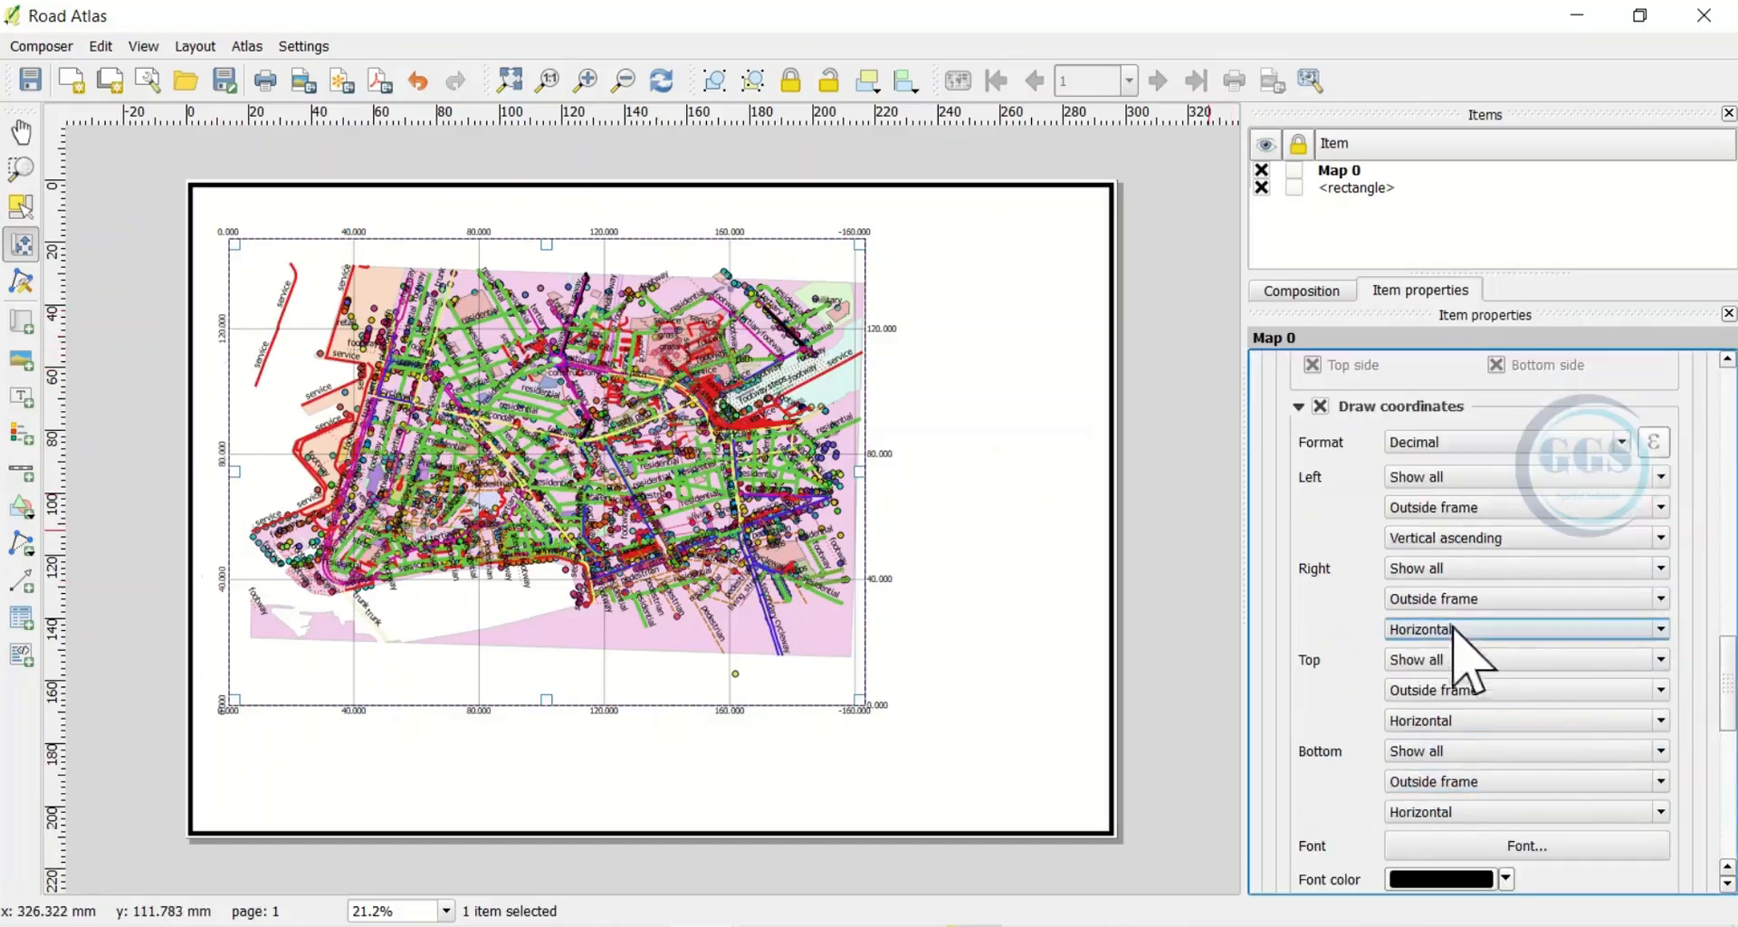
pyautogui.click(1658, 628)
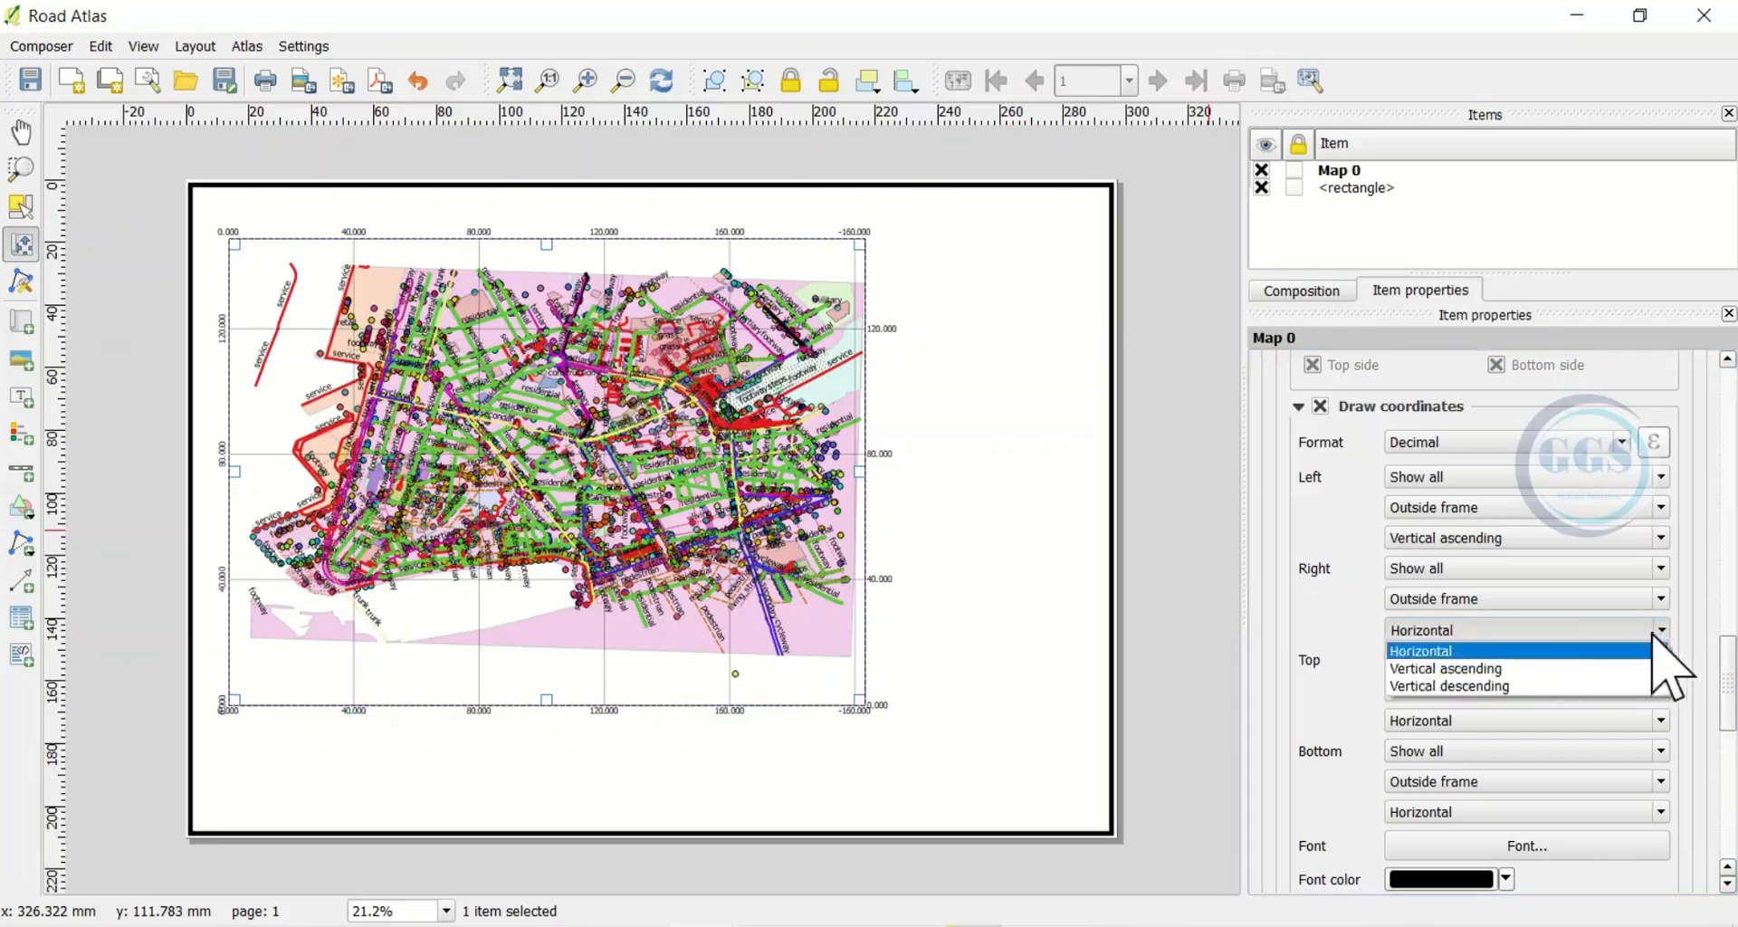
pyautogui.click(1442, 670)
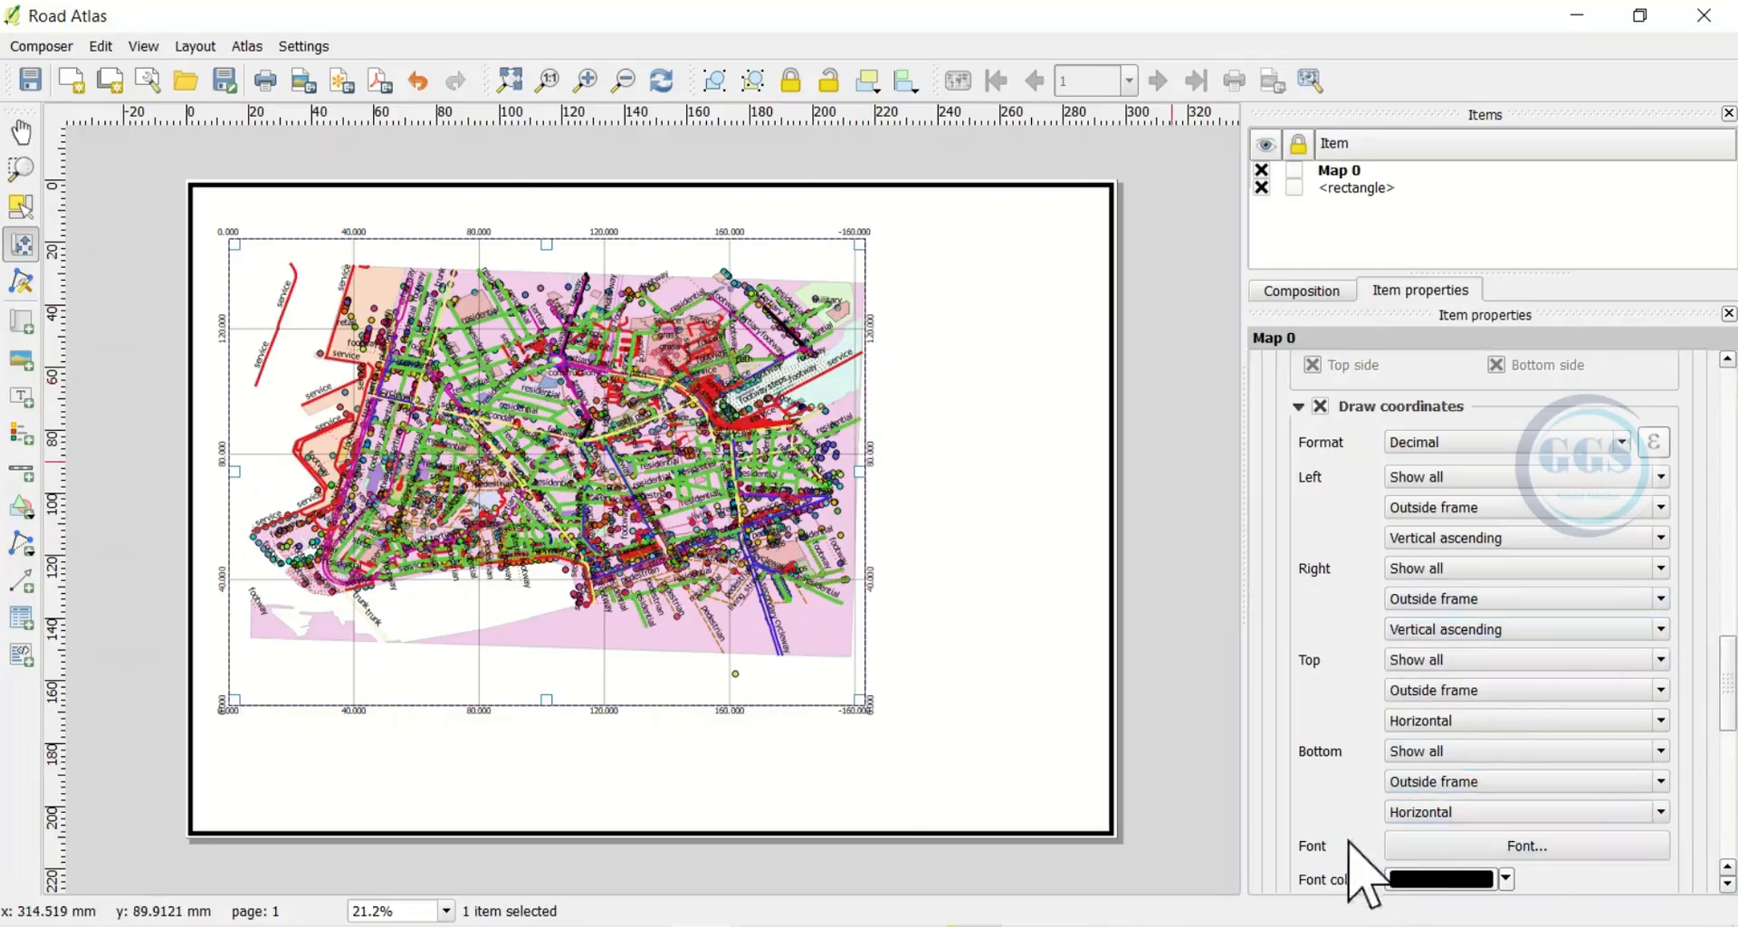
pyautogui.scroll(-3, 1530, 616)
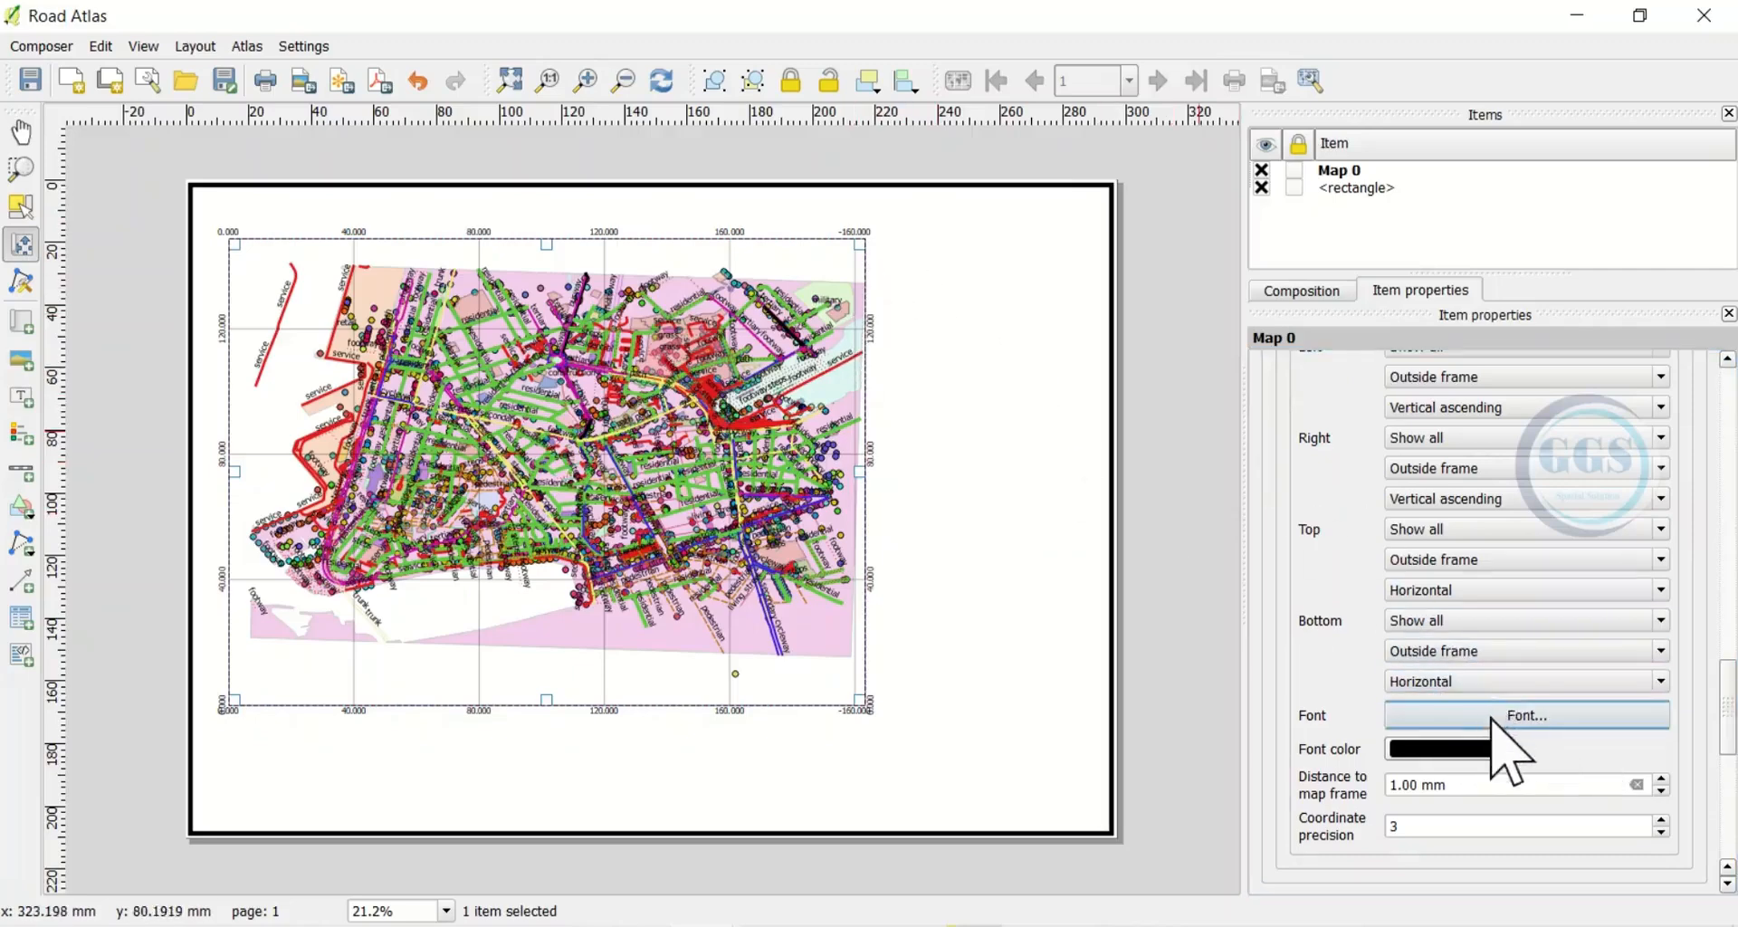
# Change the grid coordinate label font to Bold at size 14
pyautogui.click(1492, 717)
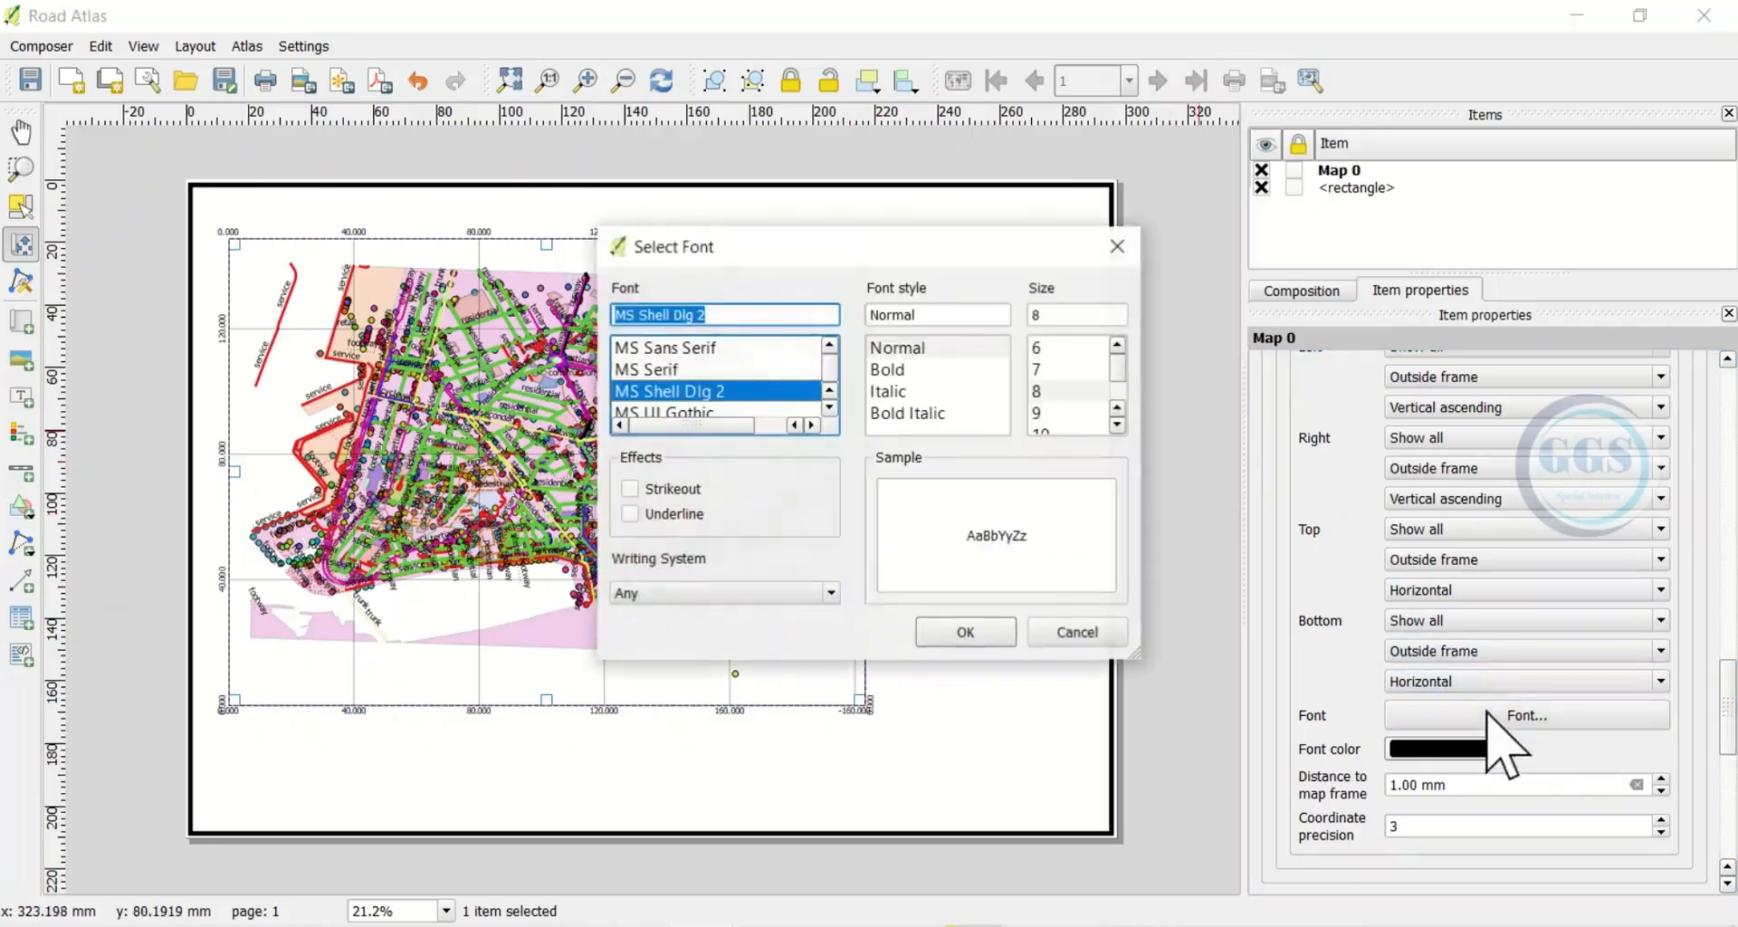
pyautogui.click(877, 371)
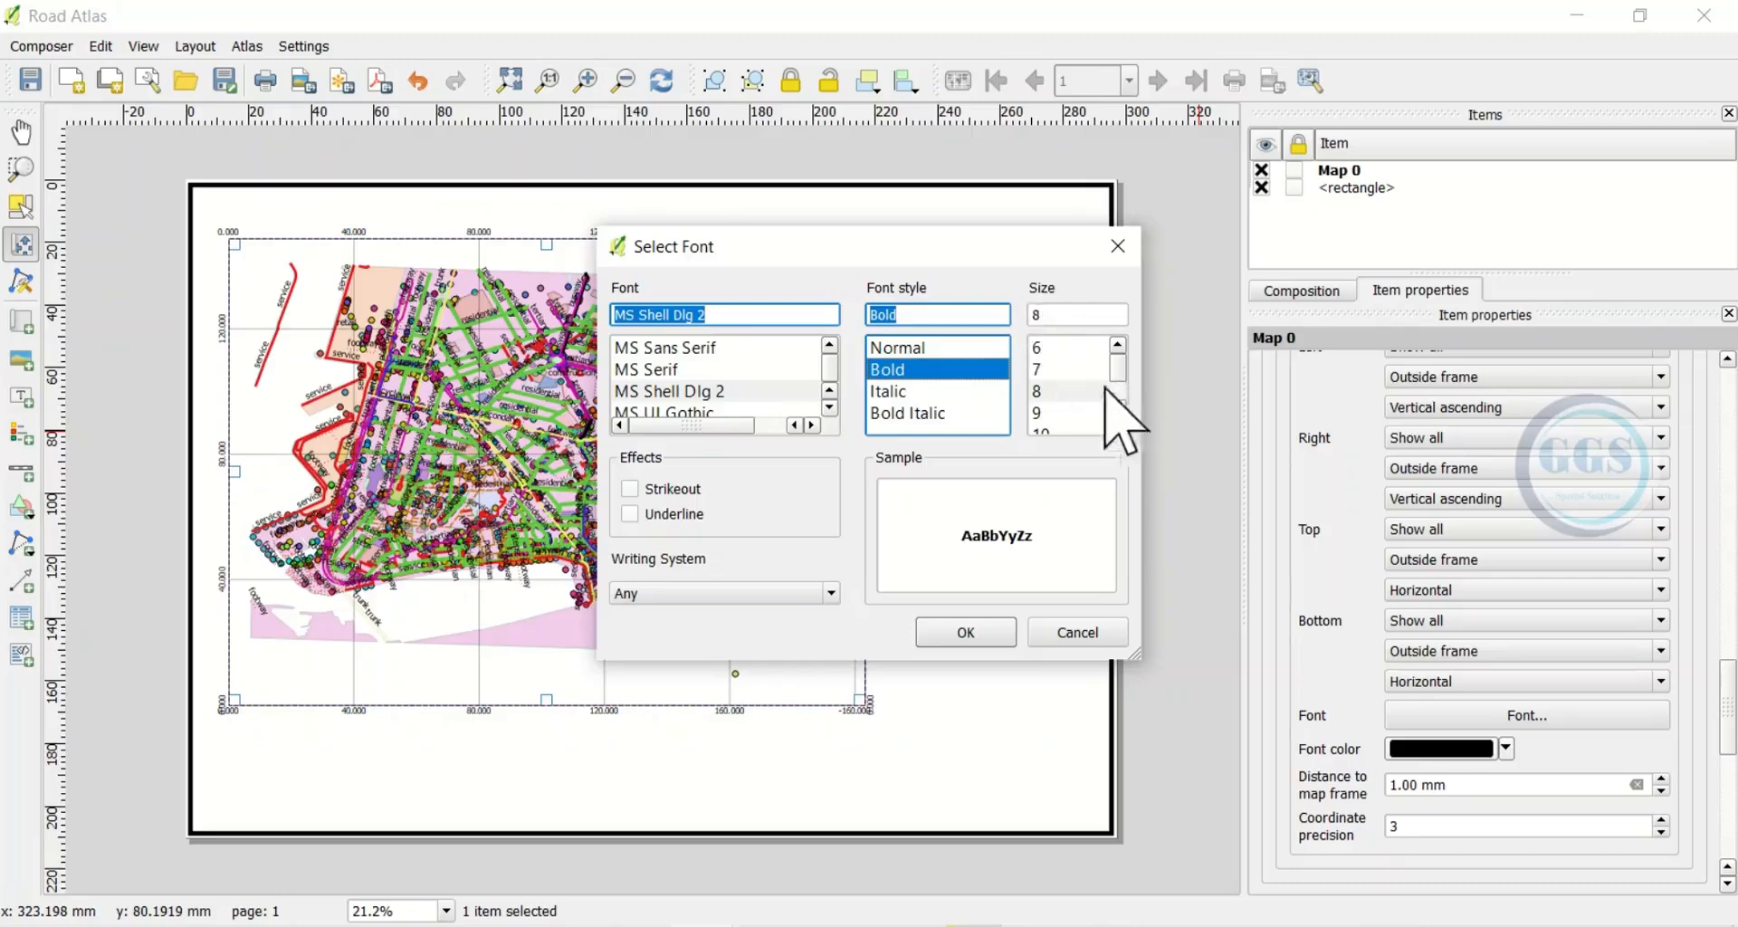
pyautogui.scroll(-1, 1086, 408)
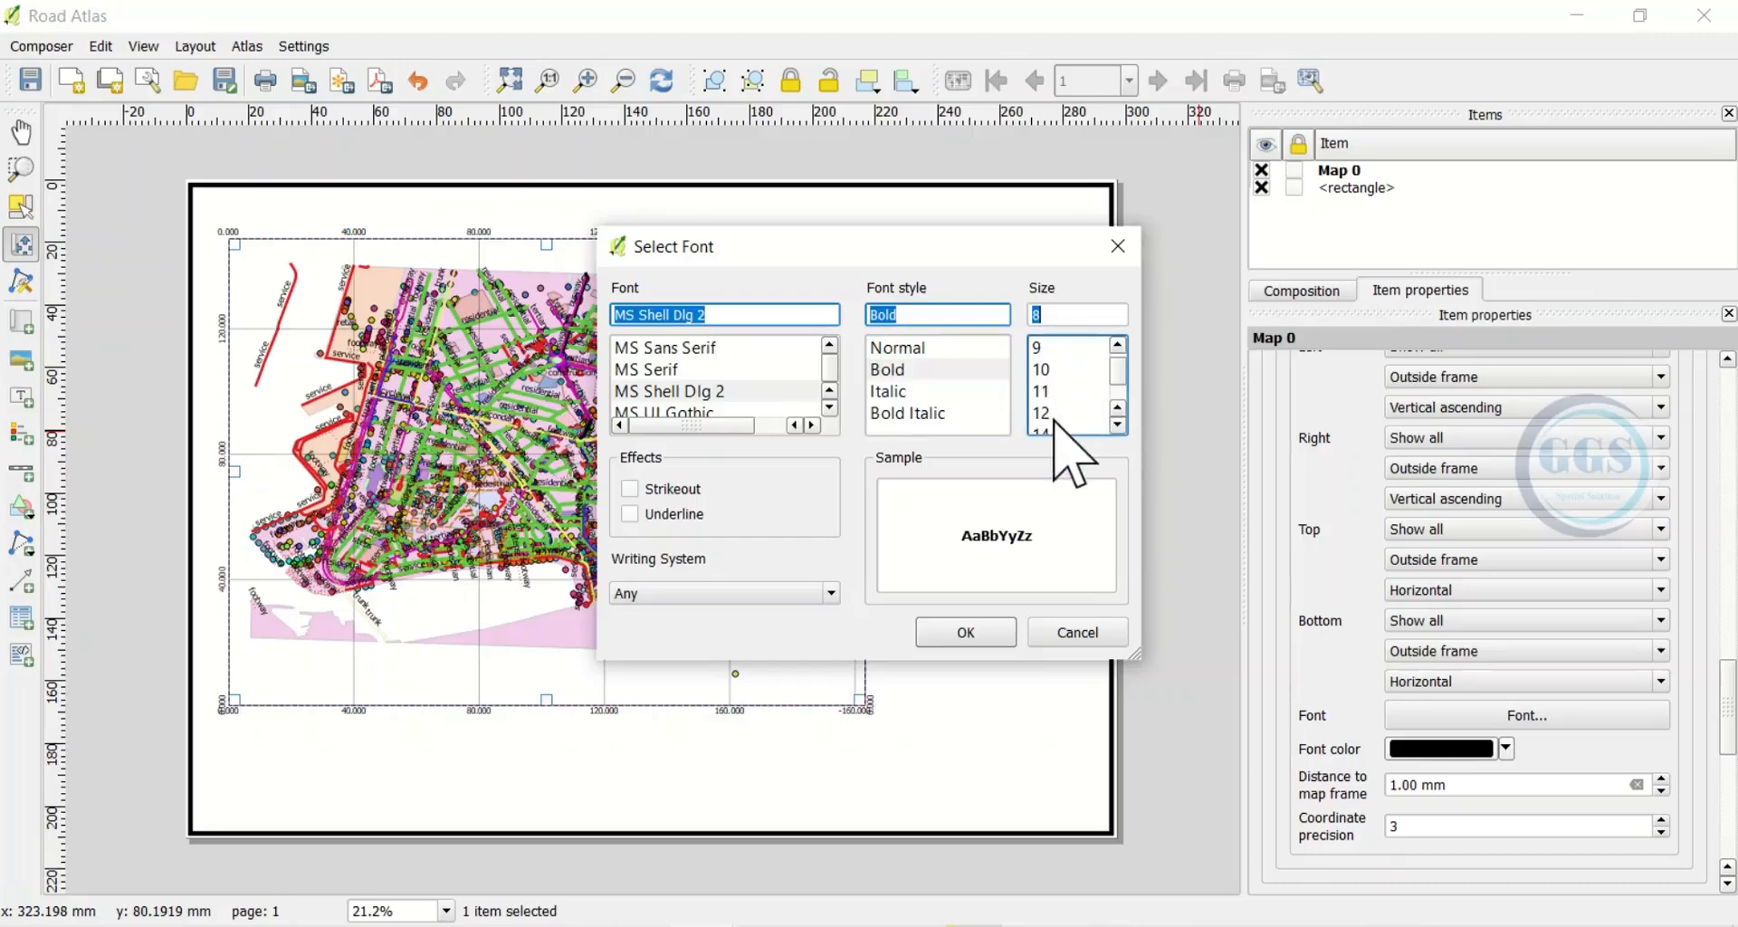
pyautogui.scroll(-1, 1050, 416)
pyautogui.click(1043, 369)
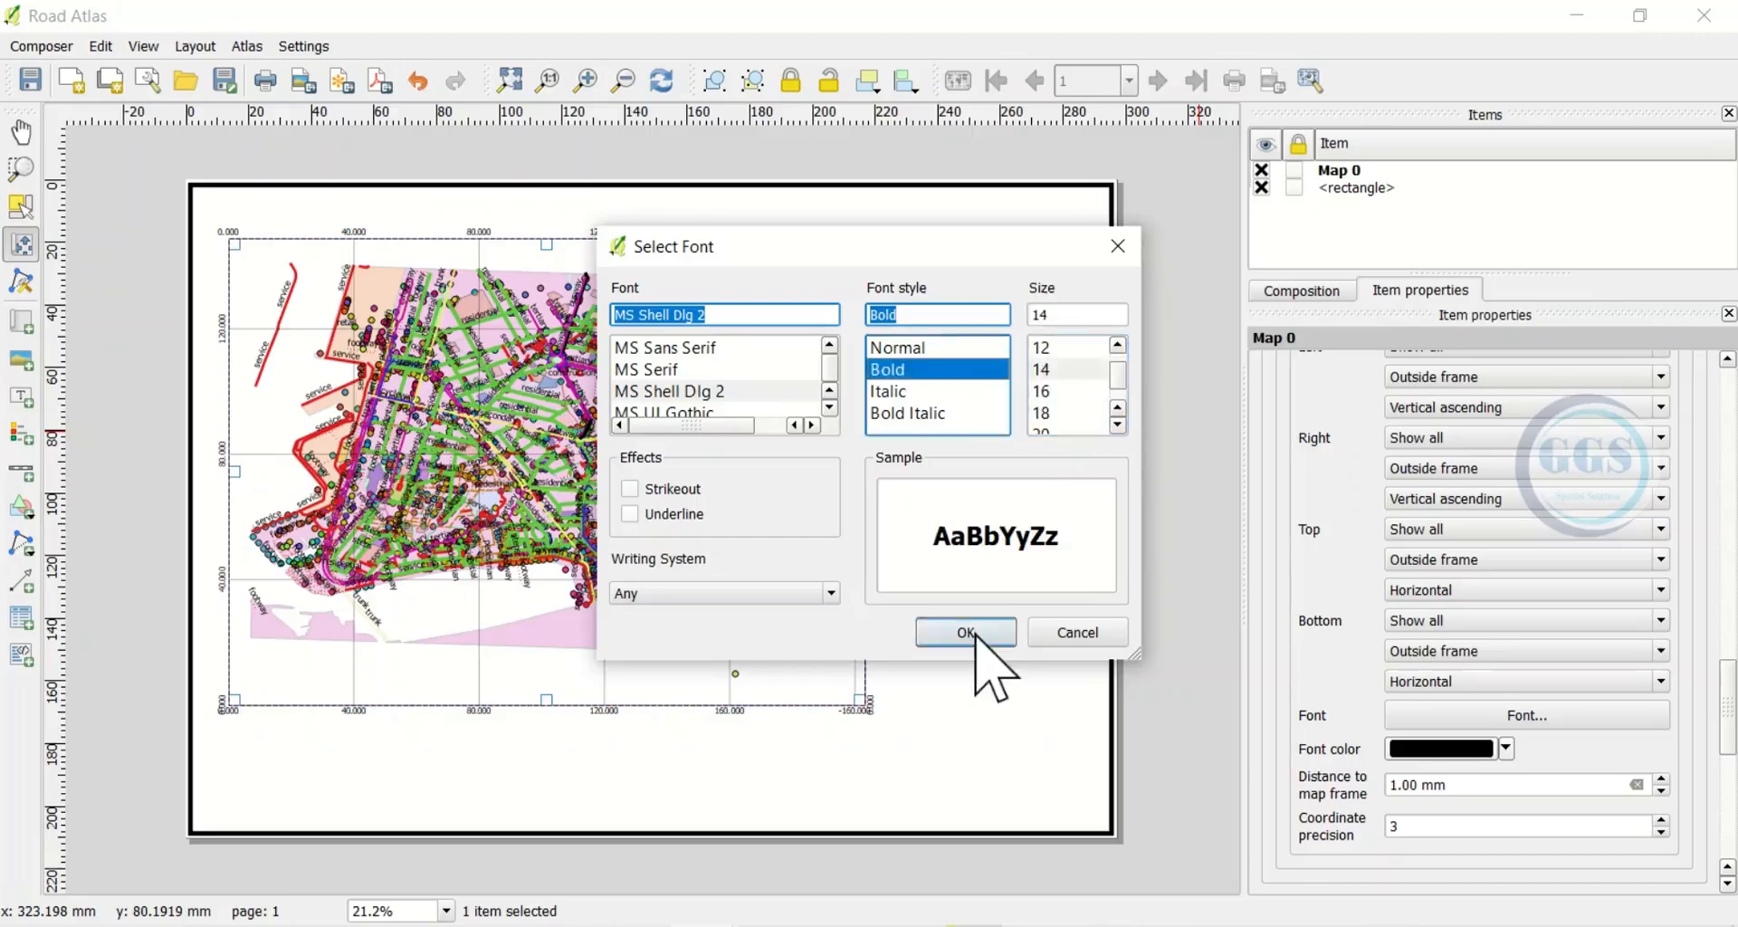
pyautogui.click(986, 638)
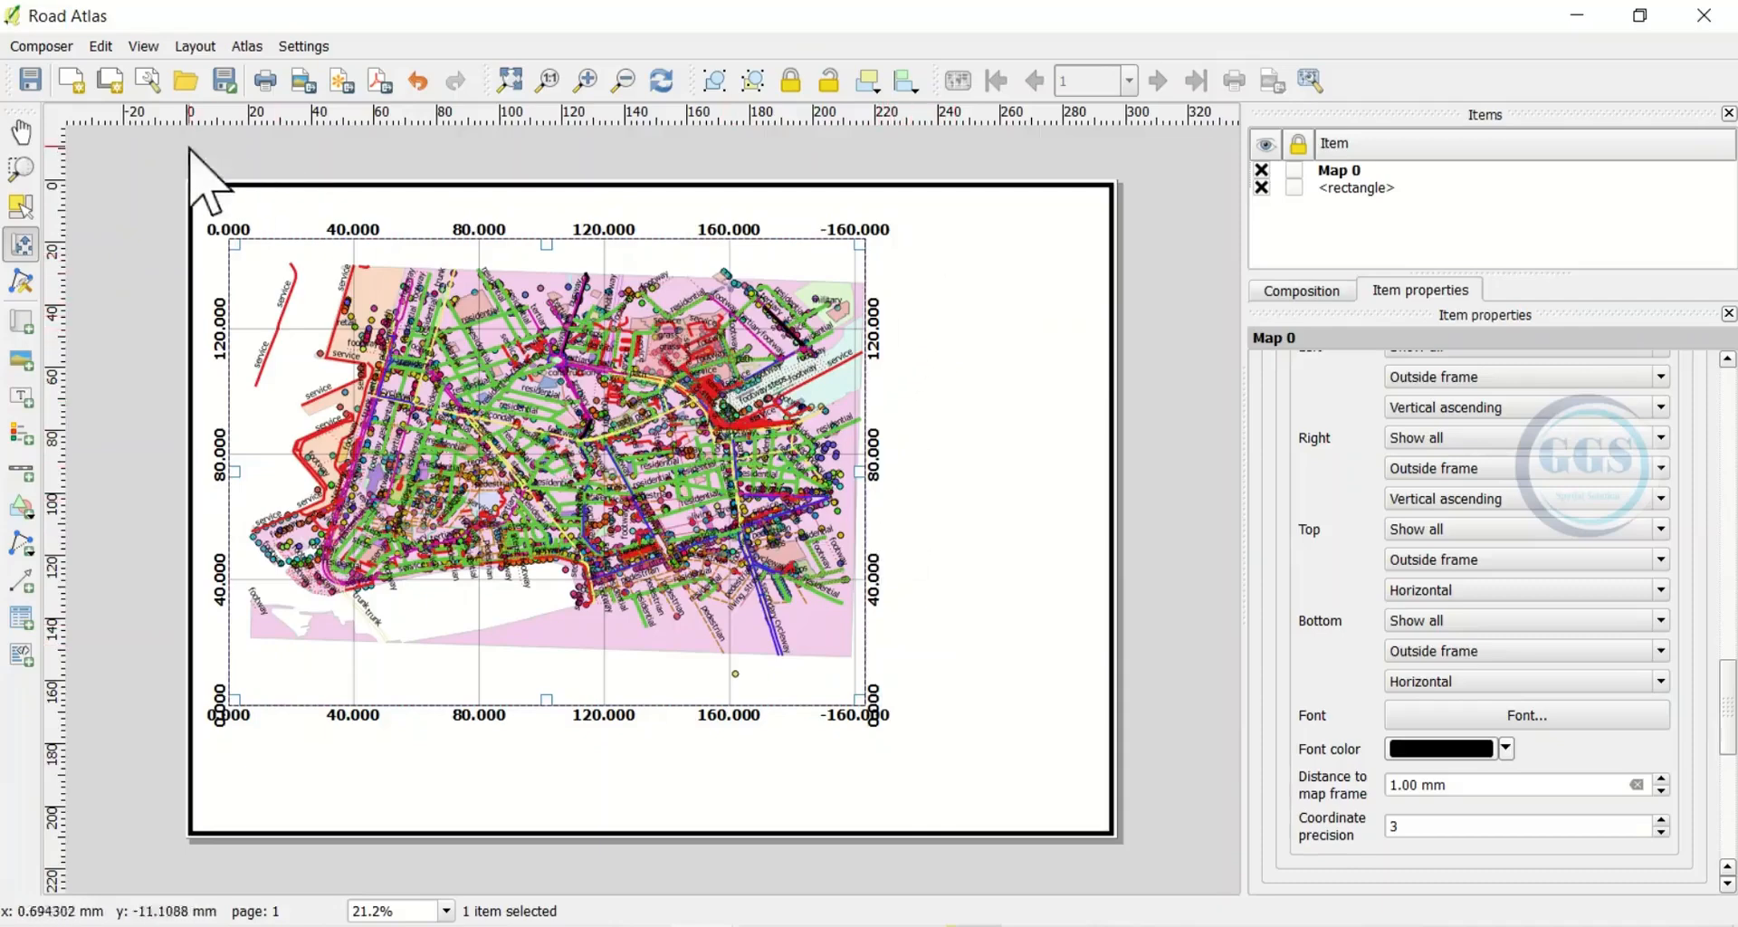
# Draw a vertical line without arrowheads down the page, right of the map
pyautogui.click(194, 46)
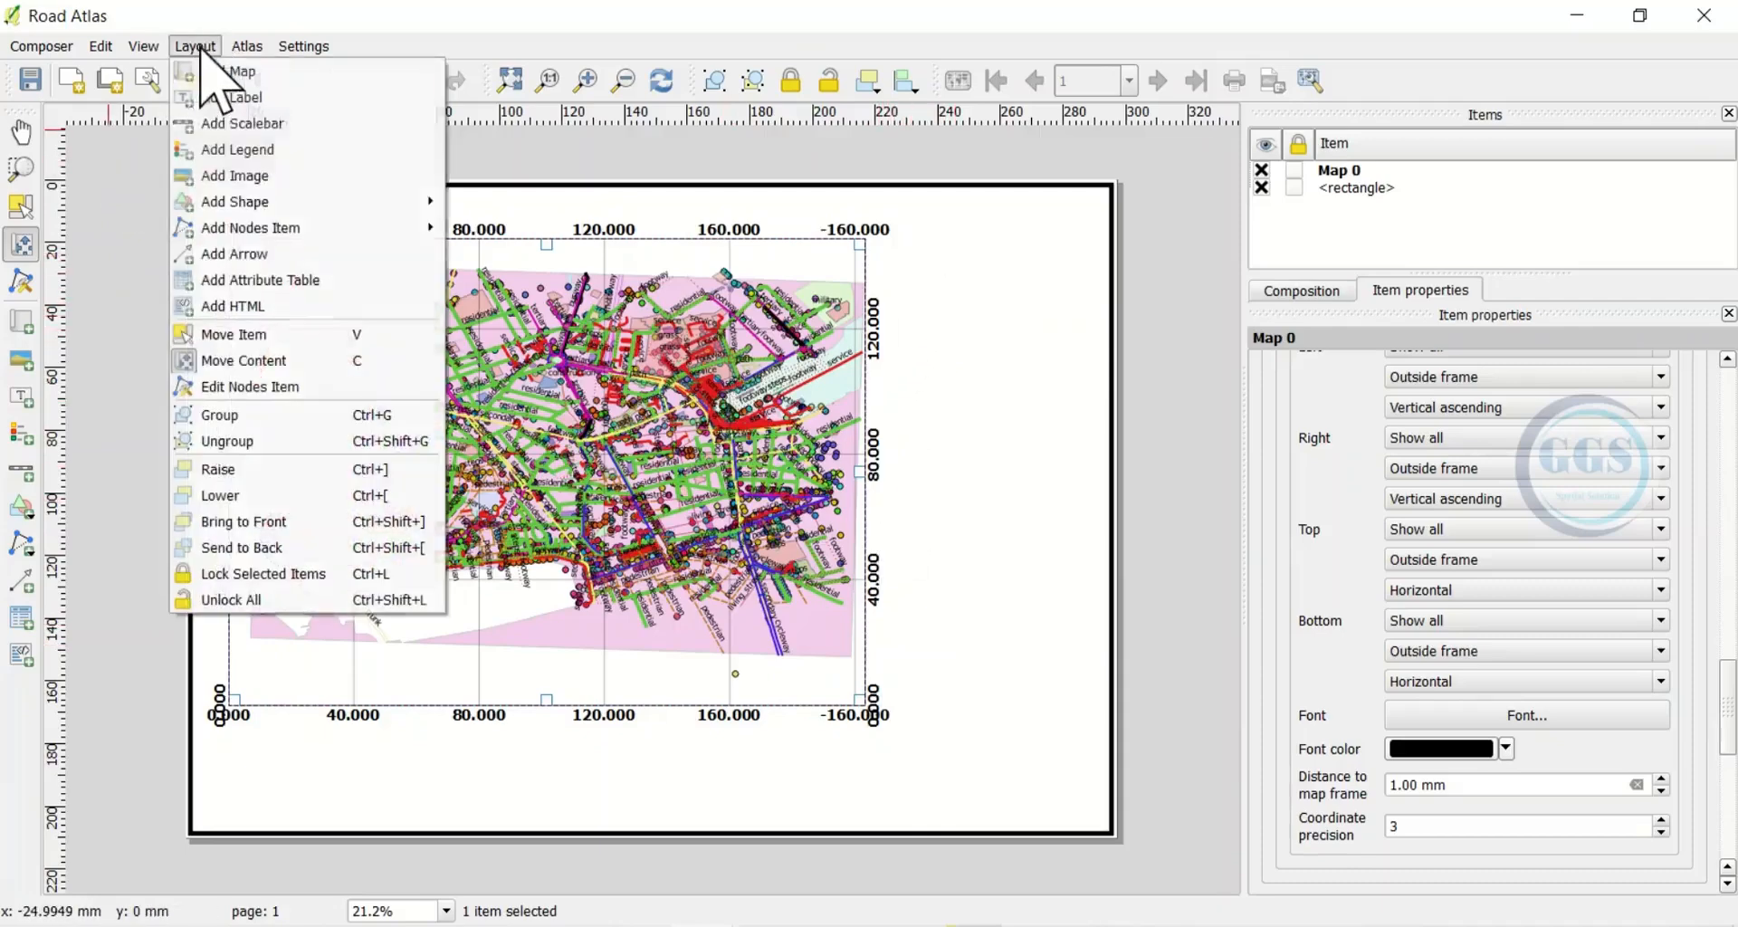
pyautogui.click(247, 256)
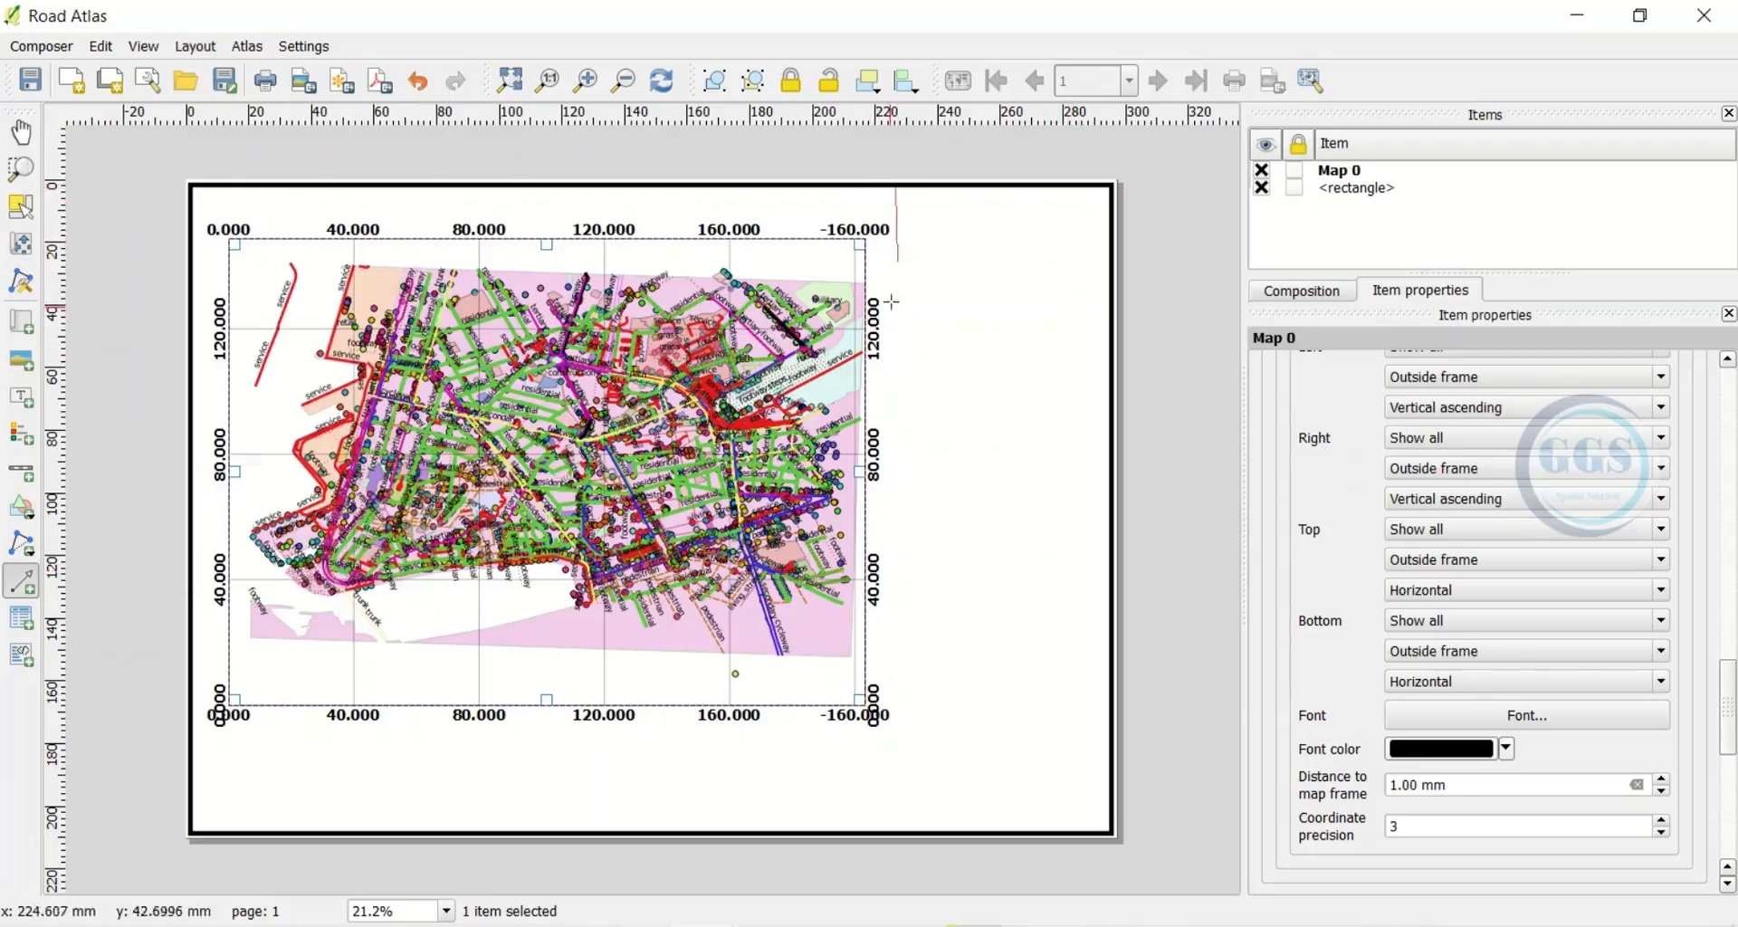
pyautogui.moveTo(891, 302); pyautogui.dragTo(891, 831)
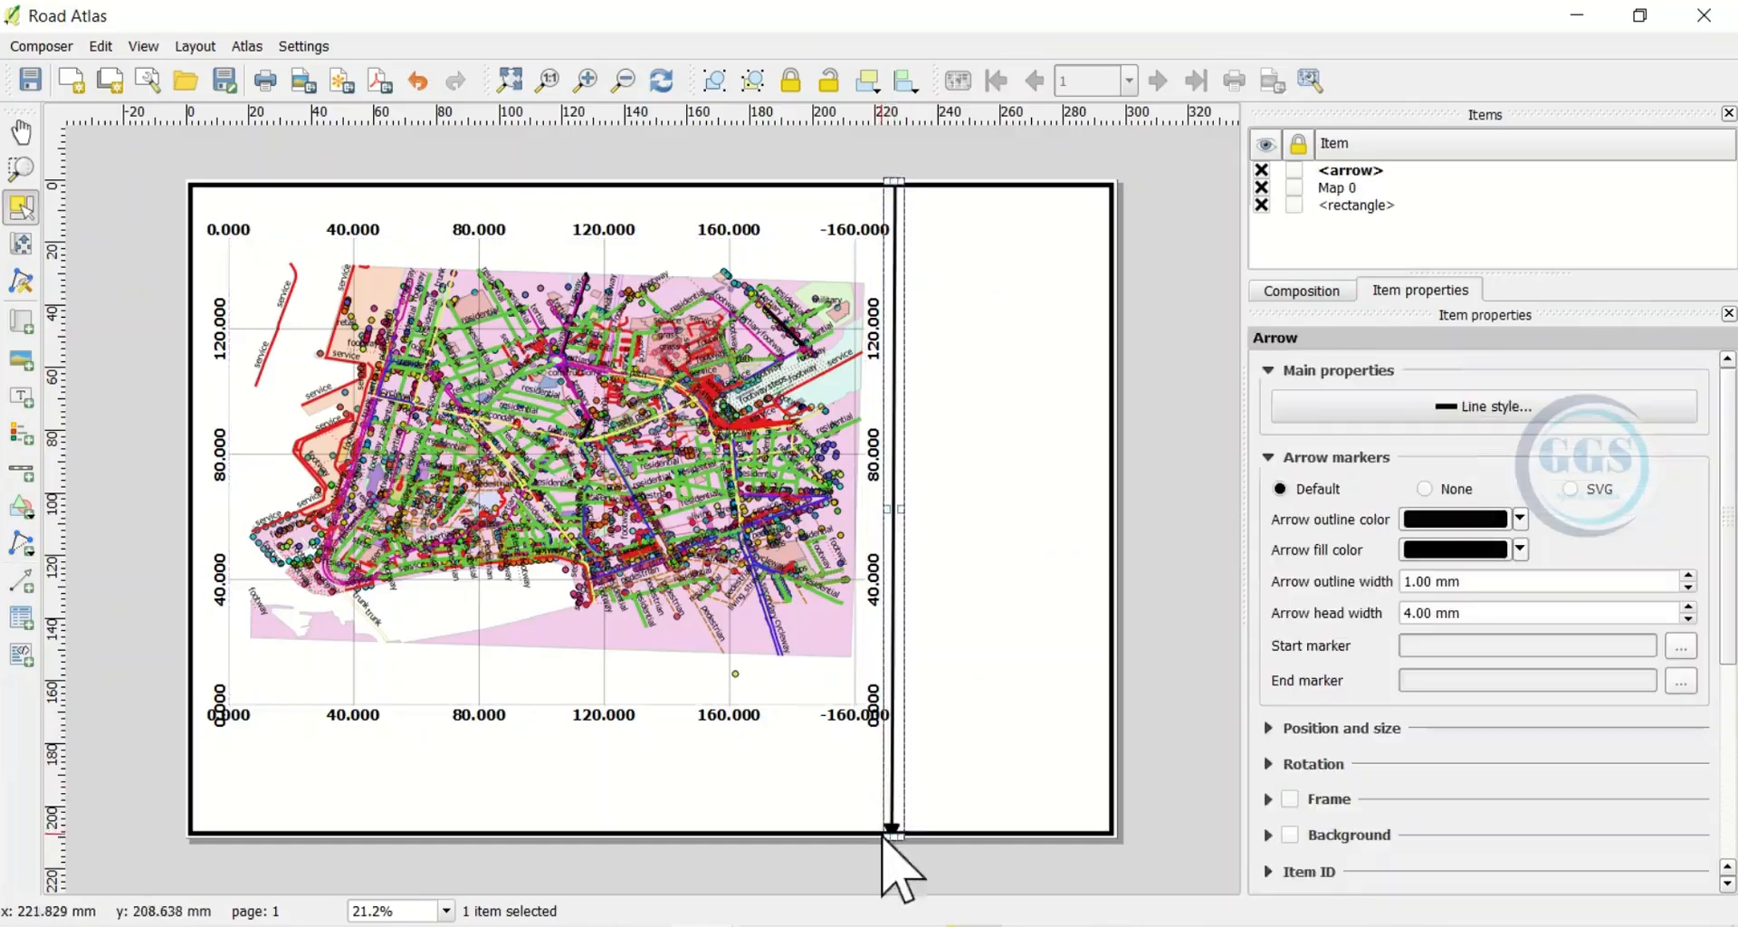
pyautogui.click(1424, 488)
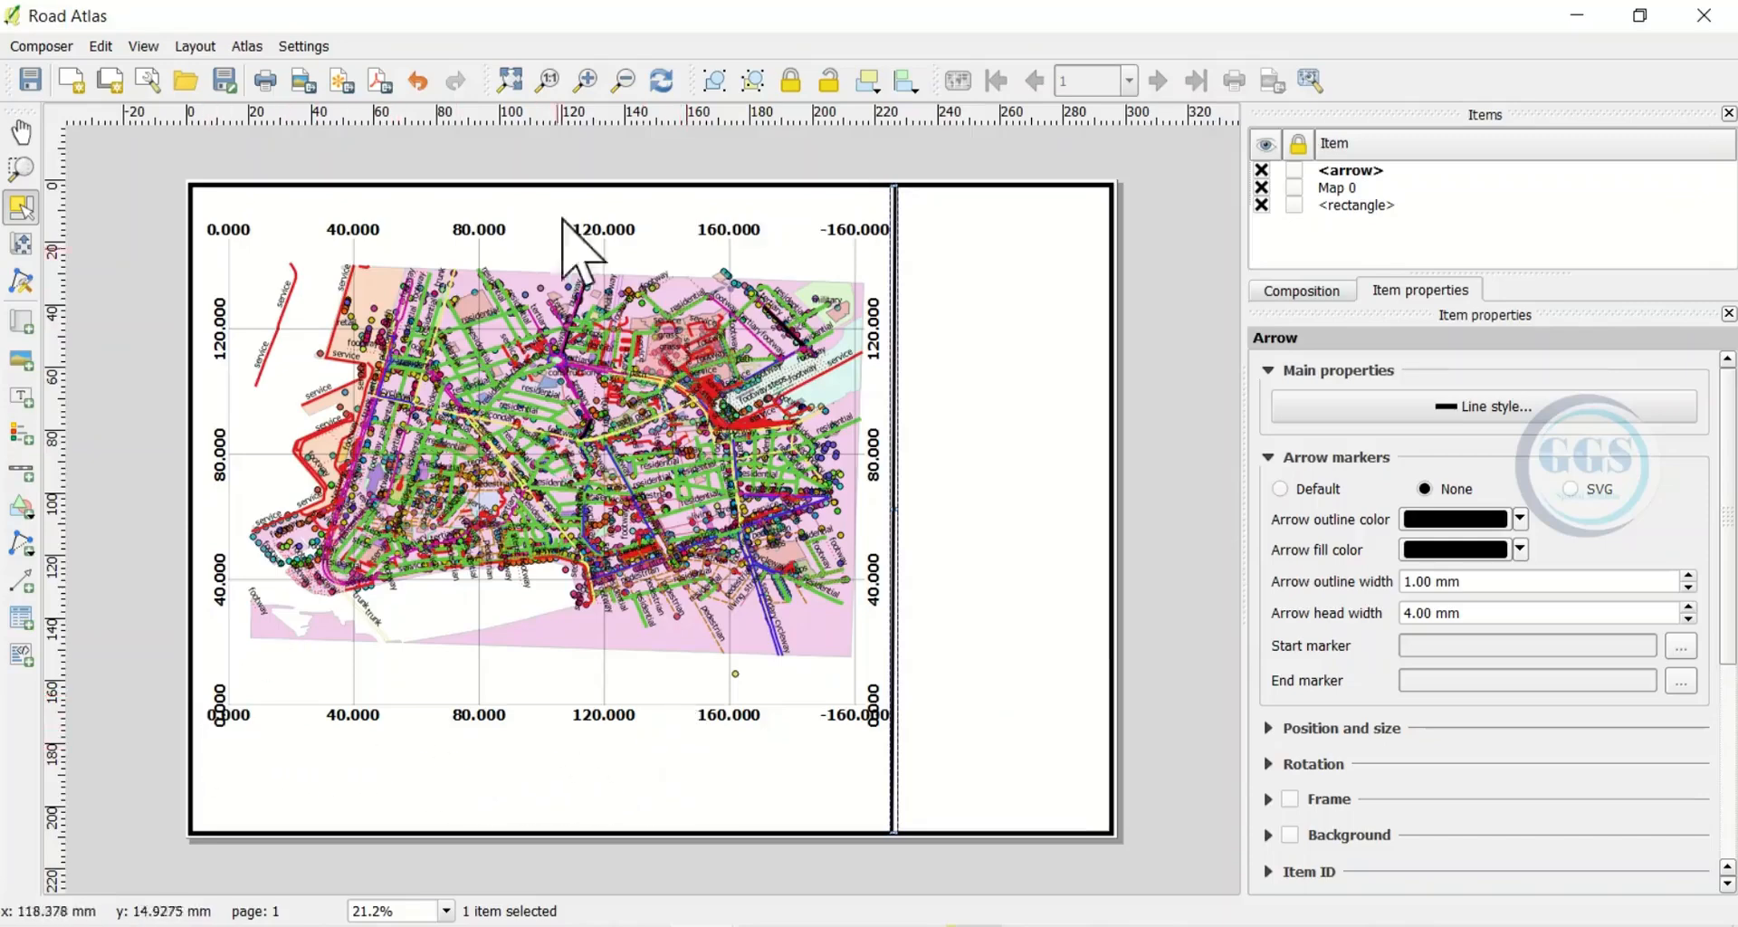
# Draw a horizontal line without arrowheads beneath the map
pyautogui.click(194, 46)
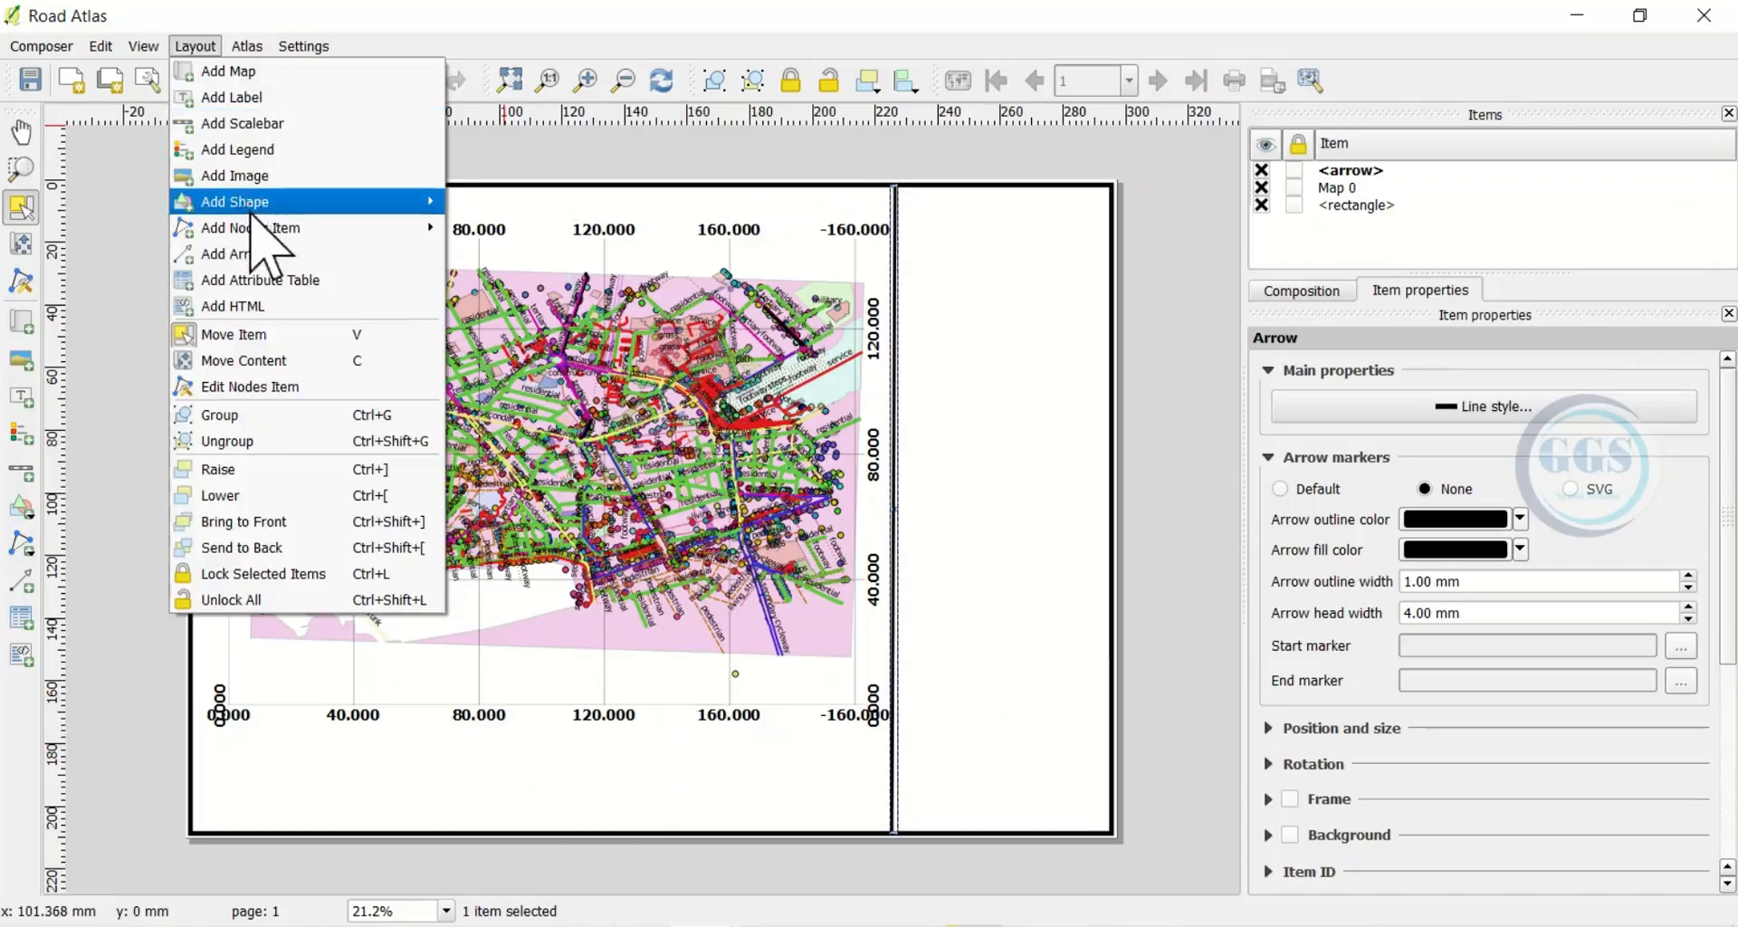
pyautogui.moveTo(248, 227)
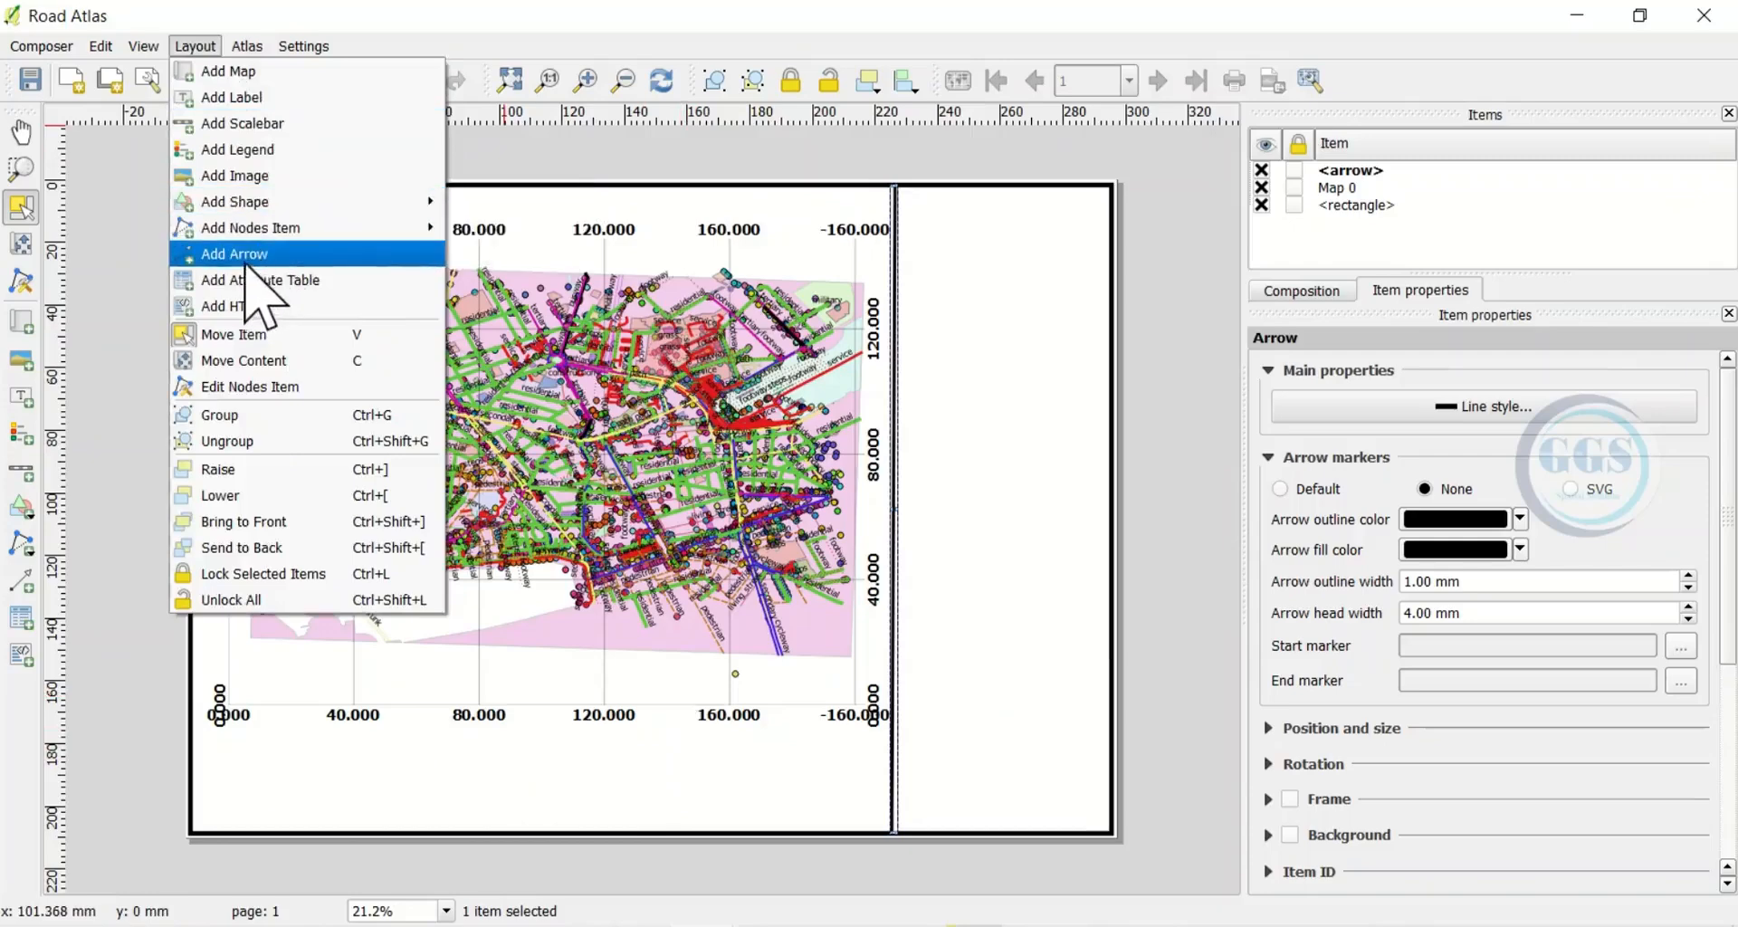
pyautogui.click(246, 262)
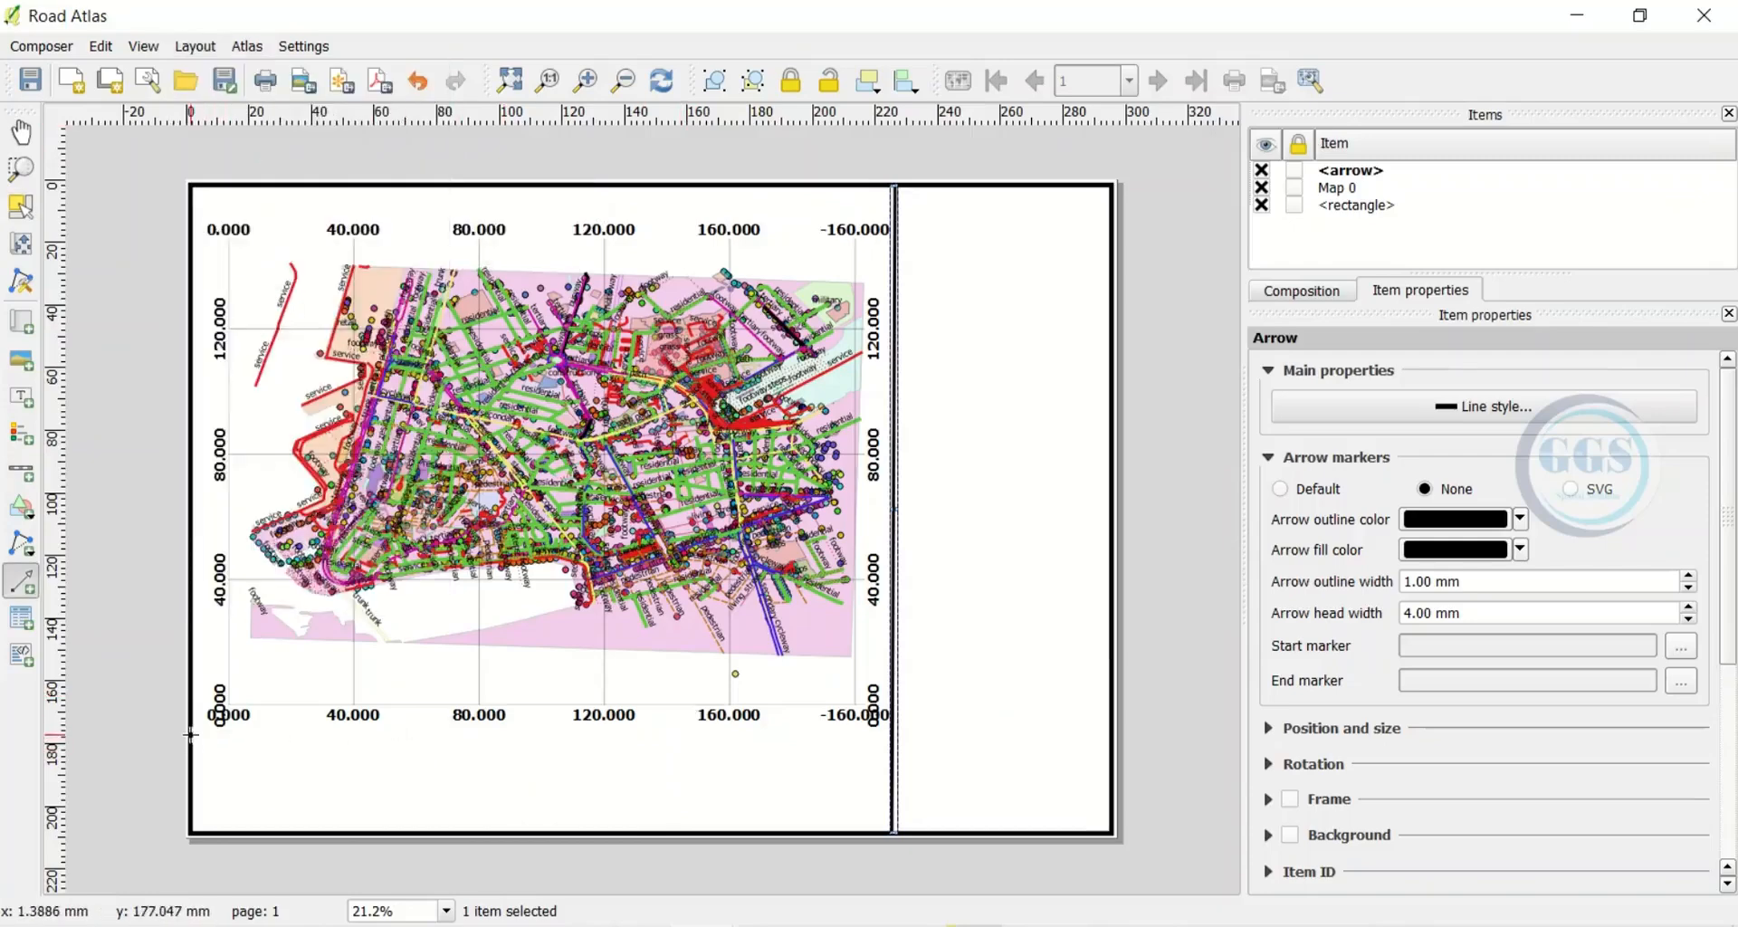
pyautogui.moveTo(408, 753)
pyautogui.mouseDown()
pyautogui.moveTo(788, 758)
pyautogui.moveTo(903, 729)
pyautogui.moveTo(889, 736)
pyautogui.mouseUp()
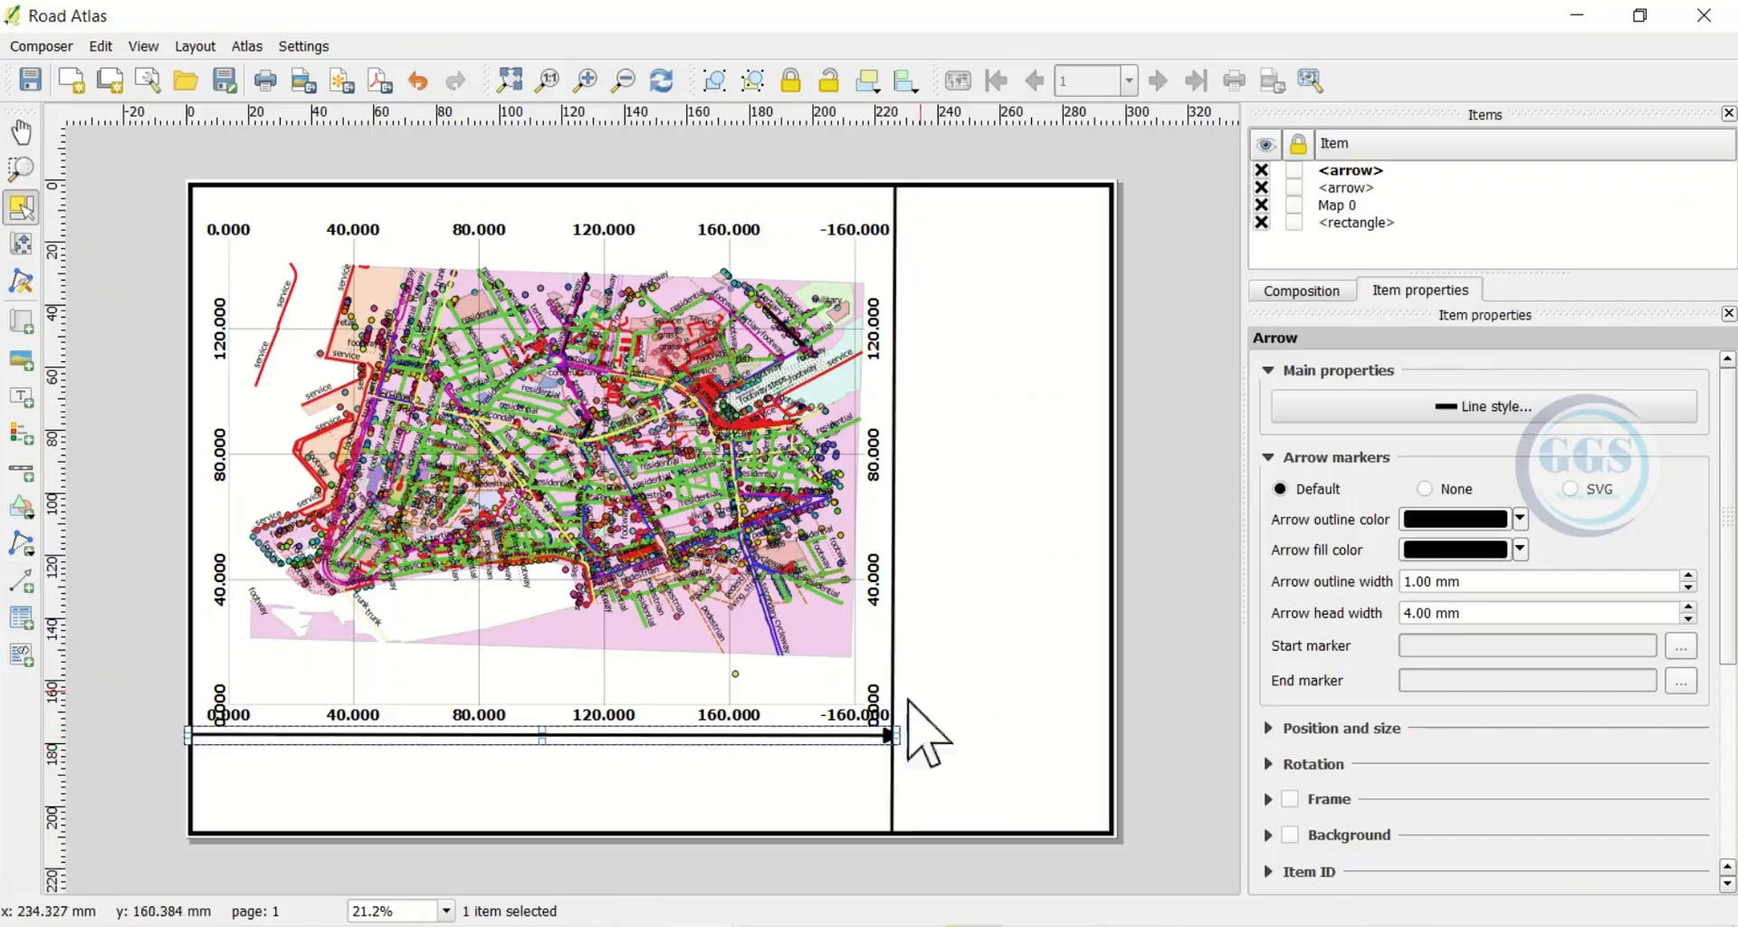
pyautogui.click(1425, 490)
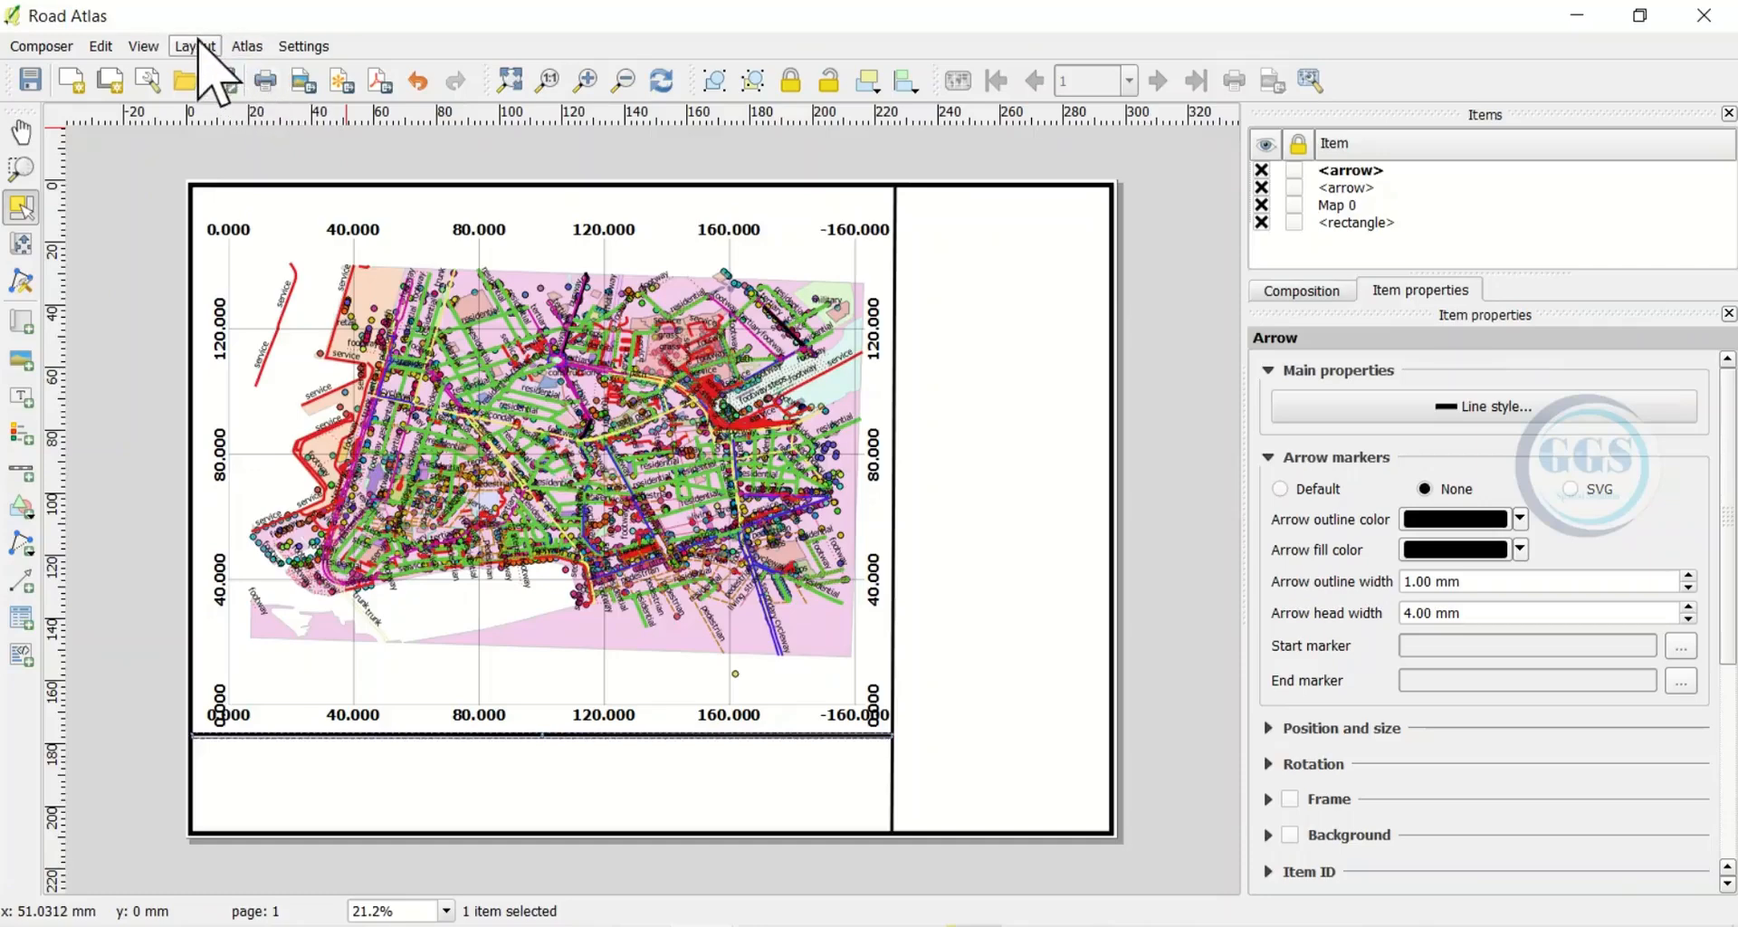
pyautogui.click(196, 46)
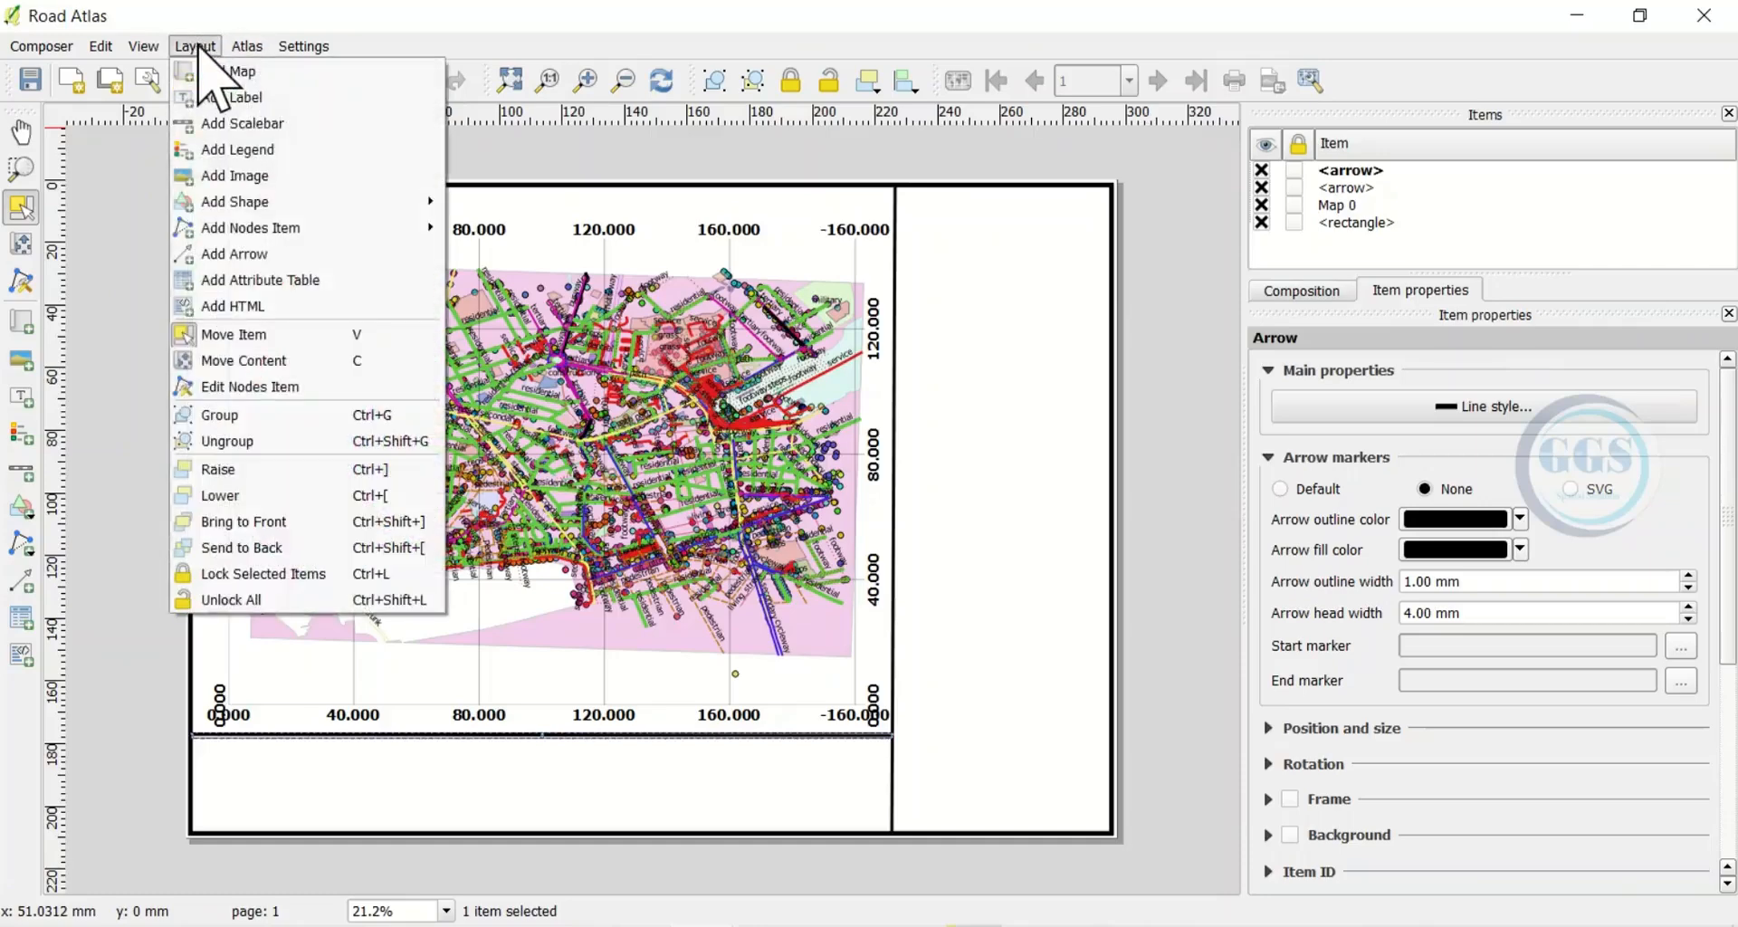
# Add a Single Box 250–1000 m scale bar below the map and lock it in place
pyautogui.click(263, 123)
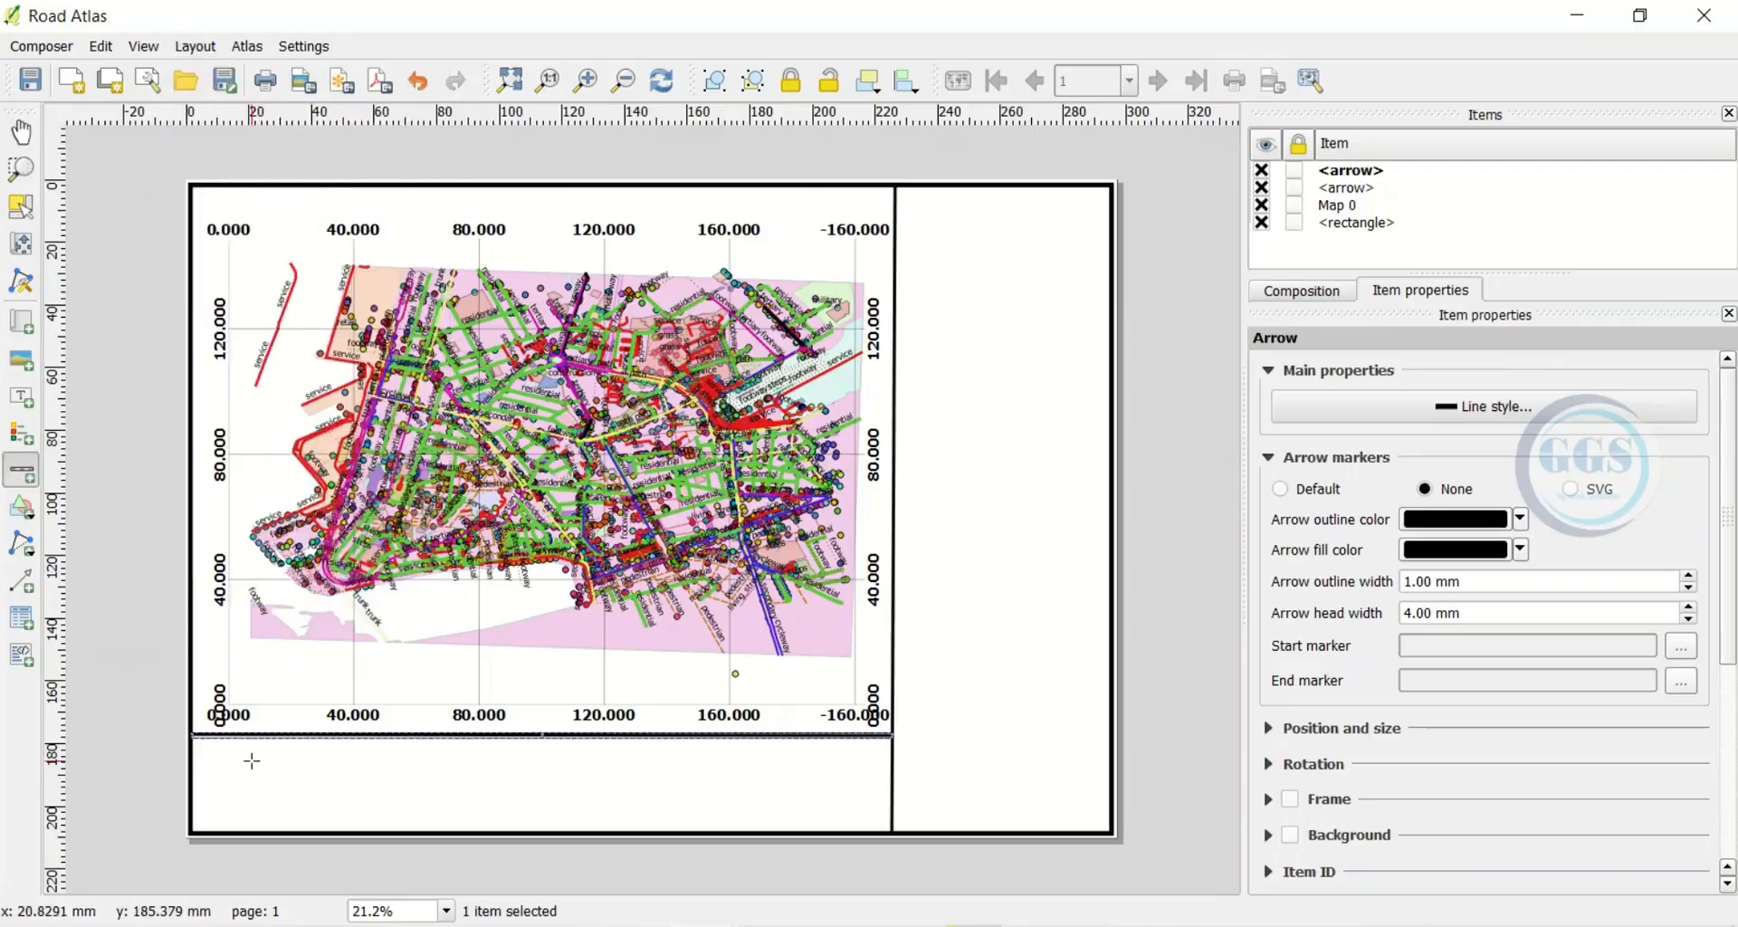
pyautogui.click(338, 779)
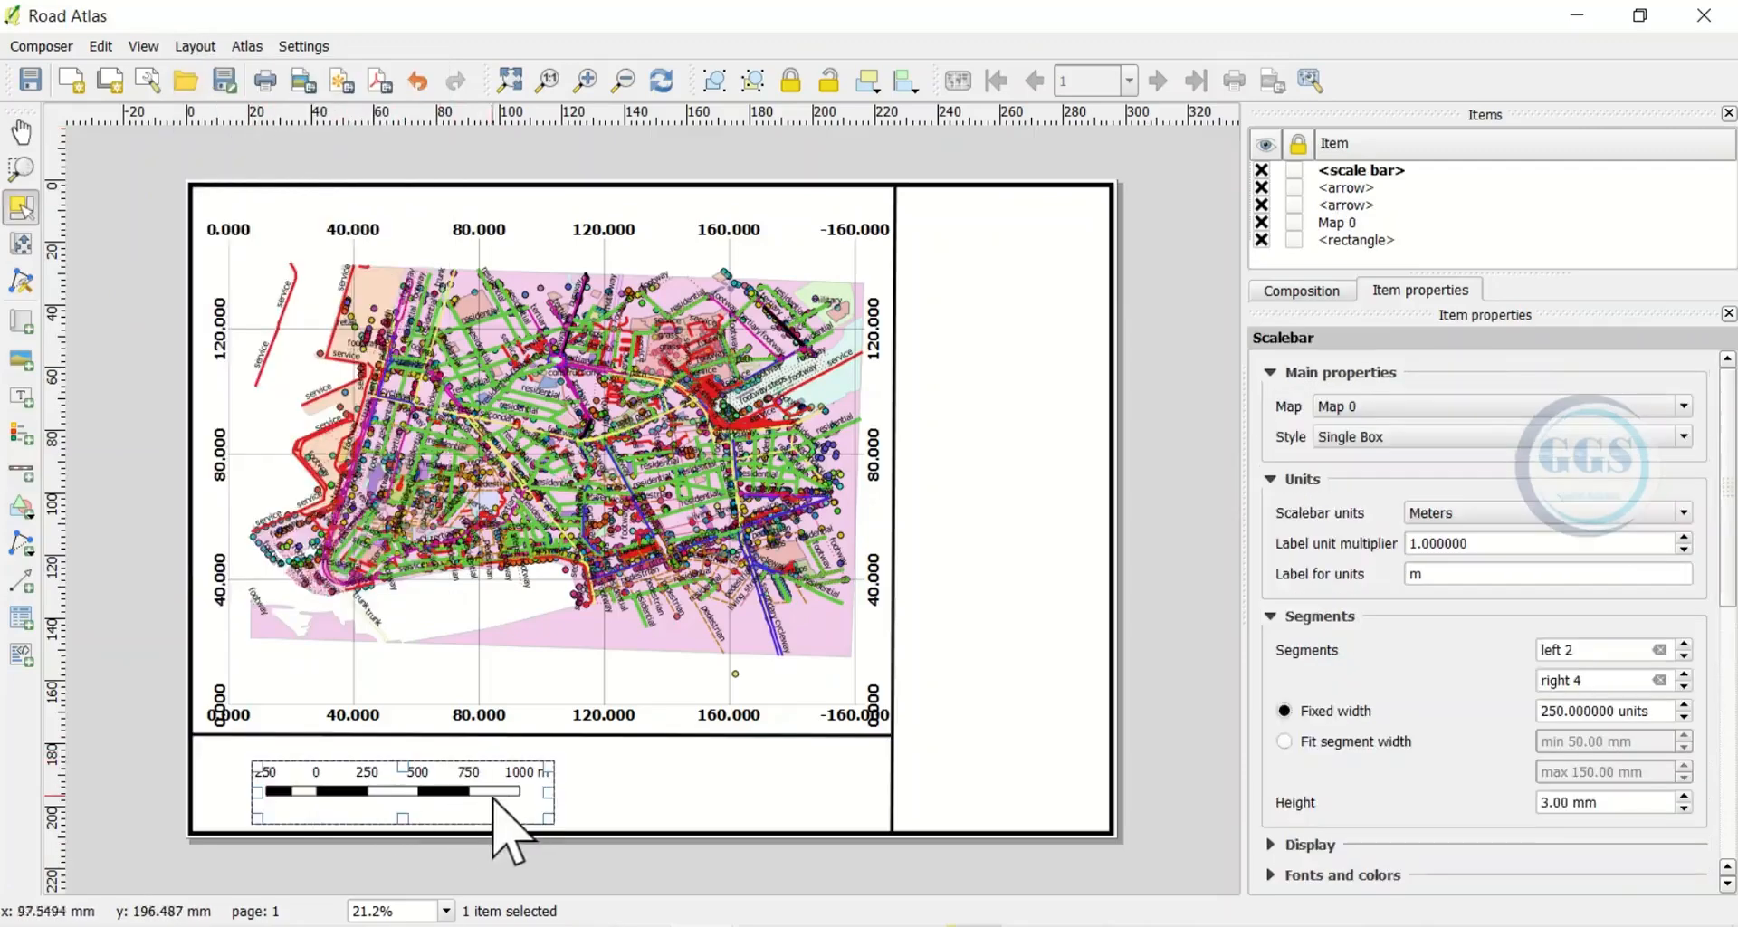
pyautogui.click(610, 777)
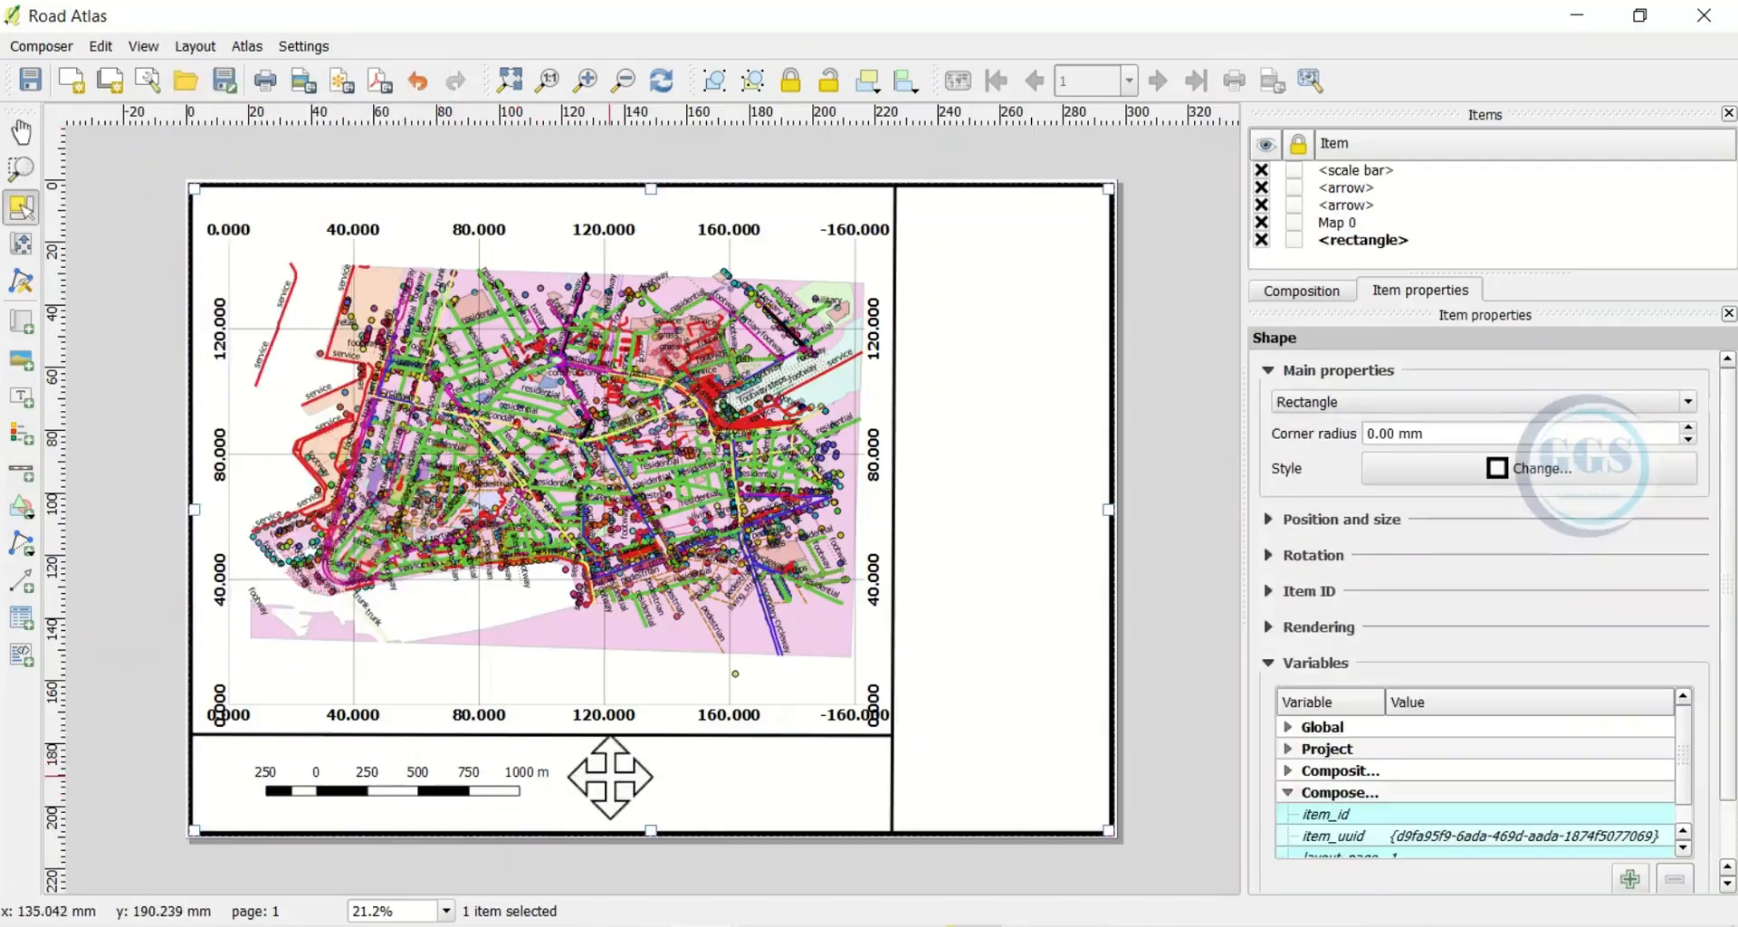
pyautogui.click(421, 786)
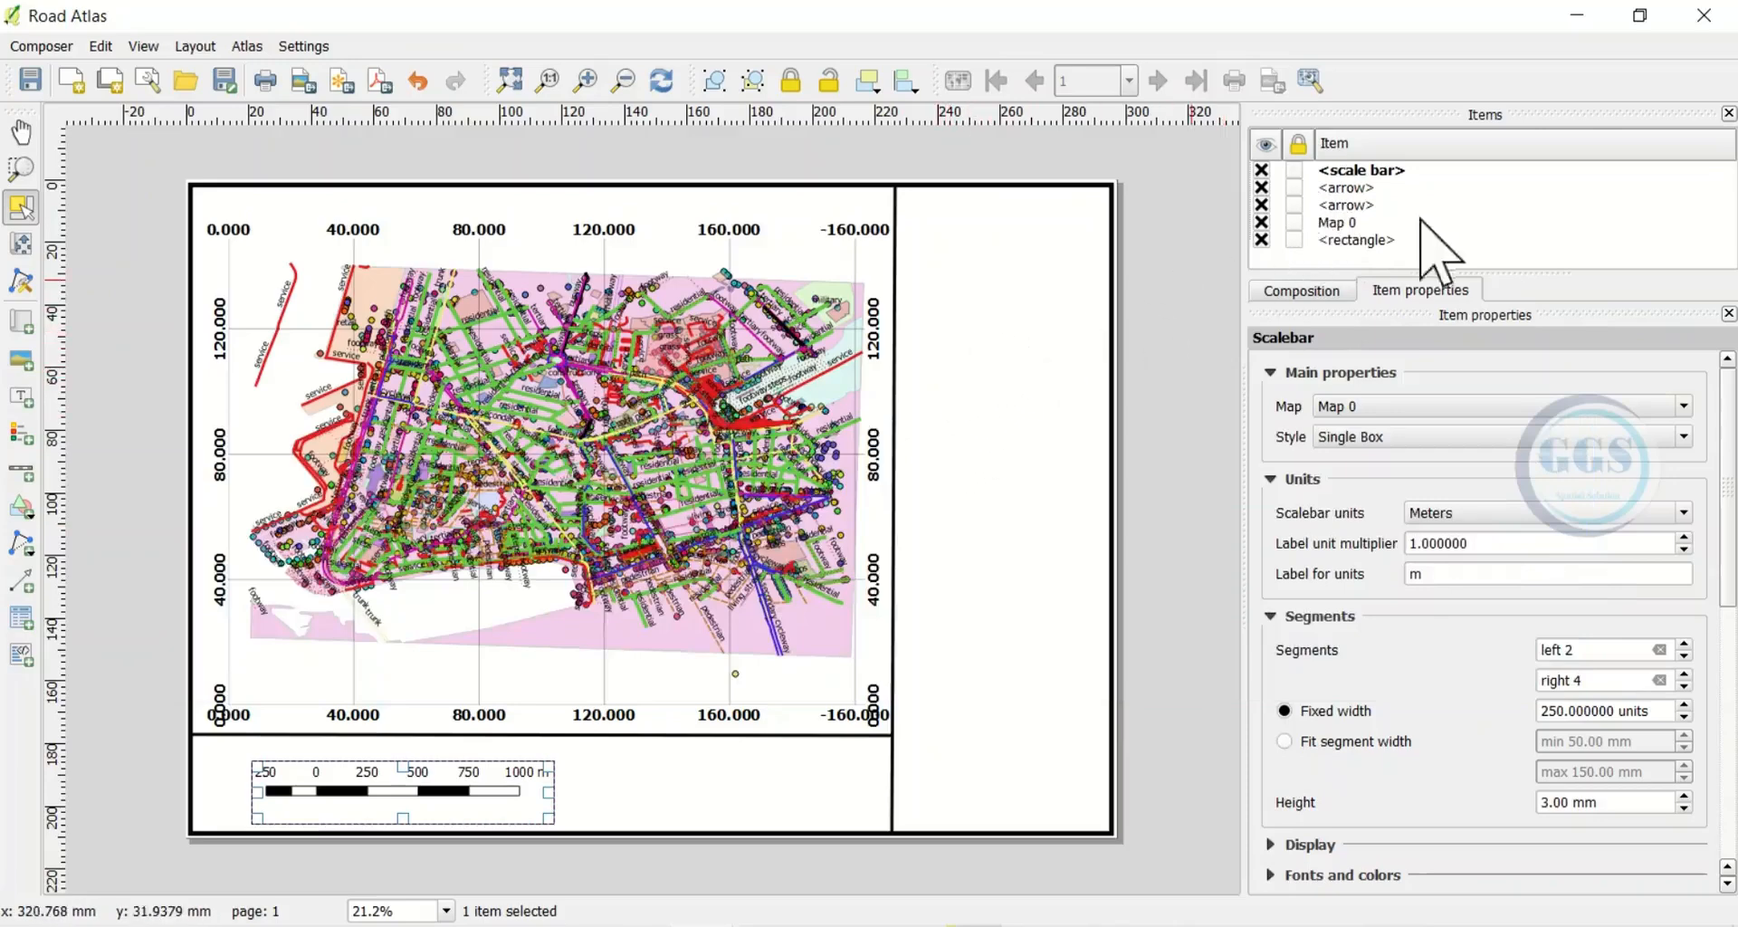
pyautogui.click(1295, 170)
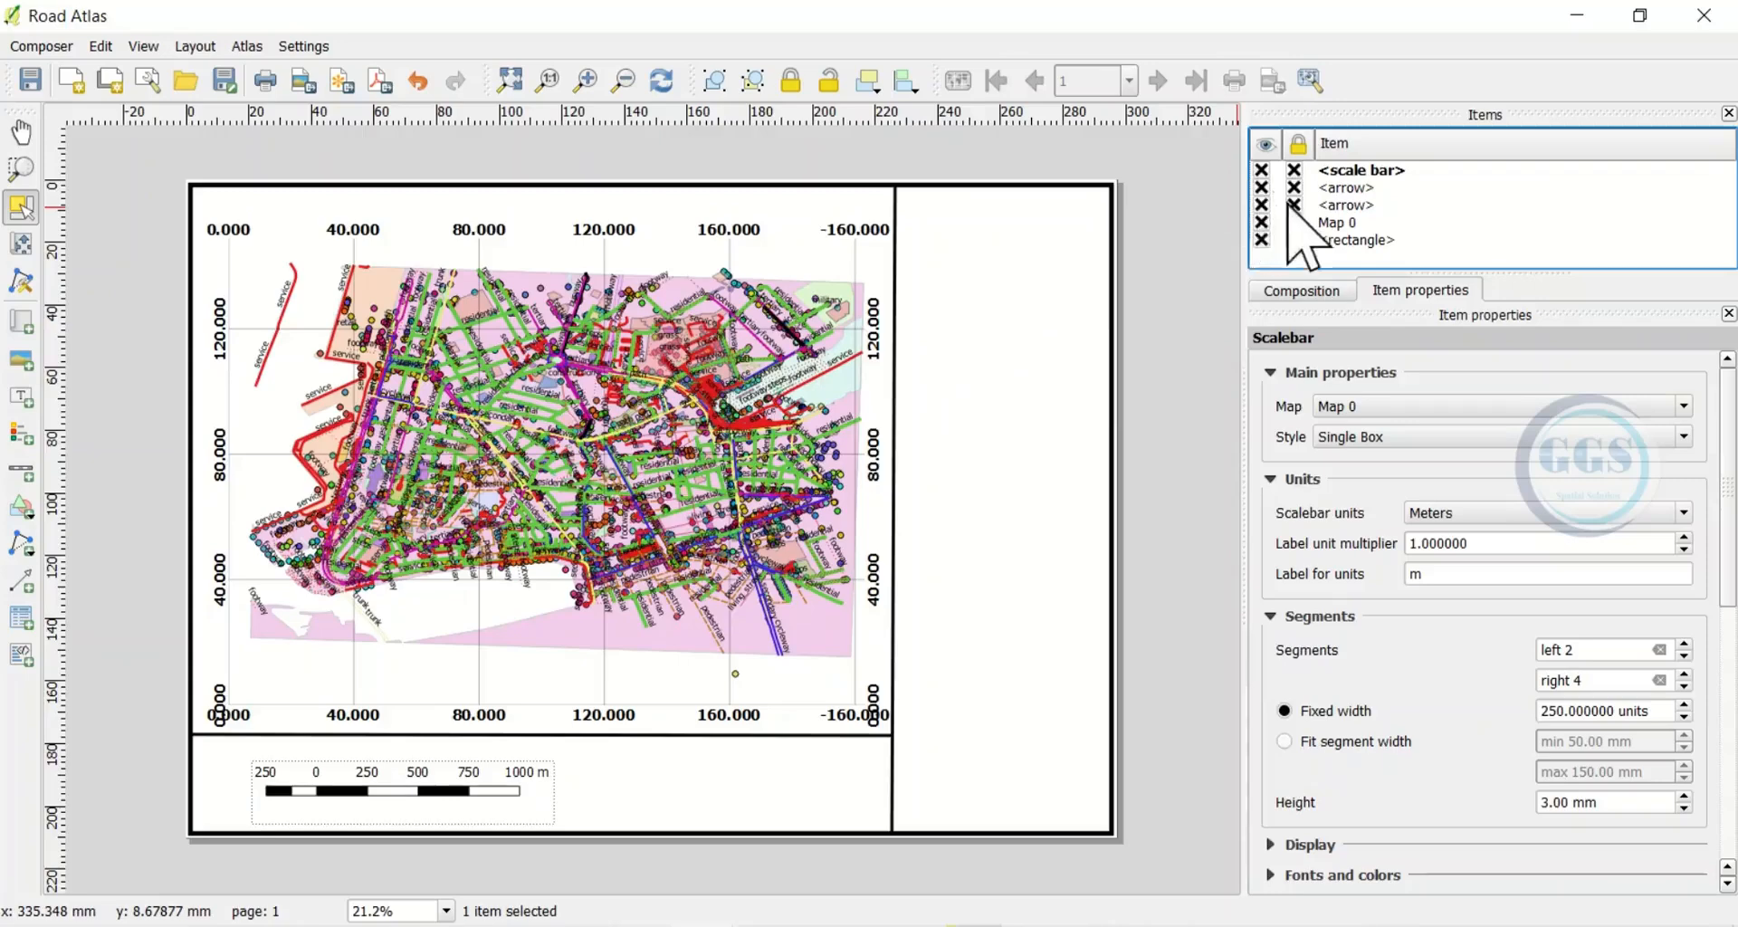
# Draw a legend linked to Map 0 in the page's right column beside the map
pyautogui.click(195, 46)
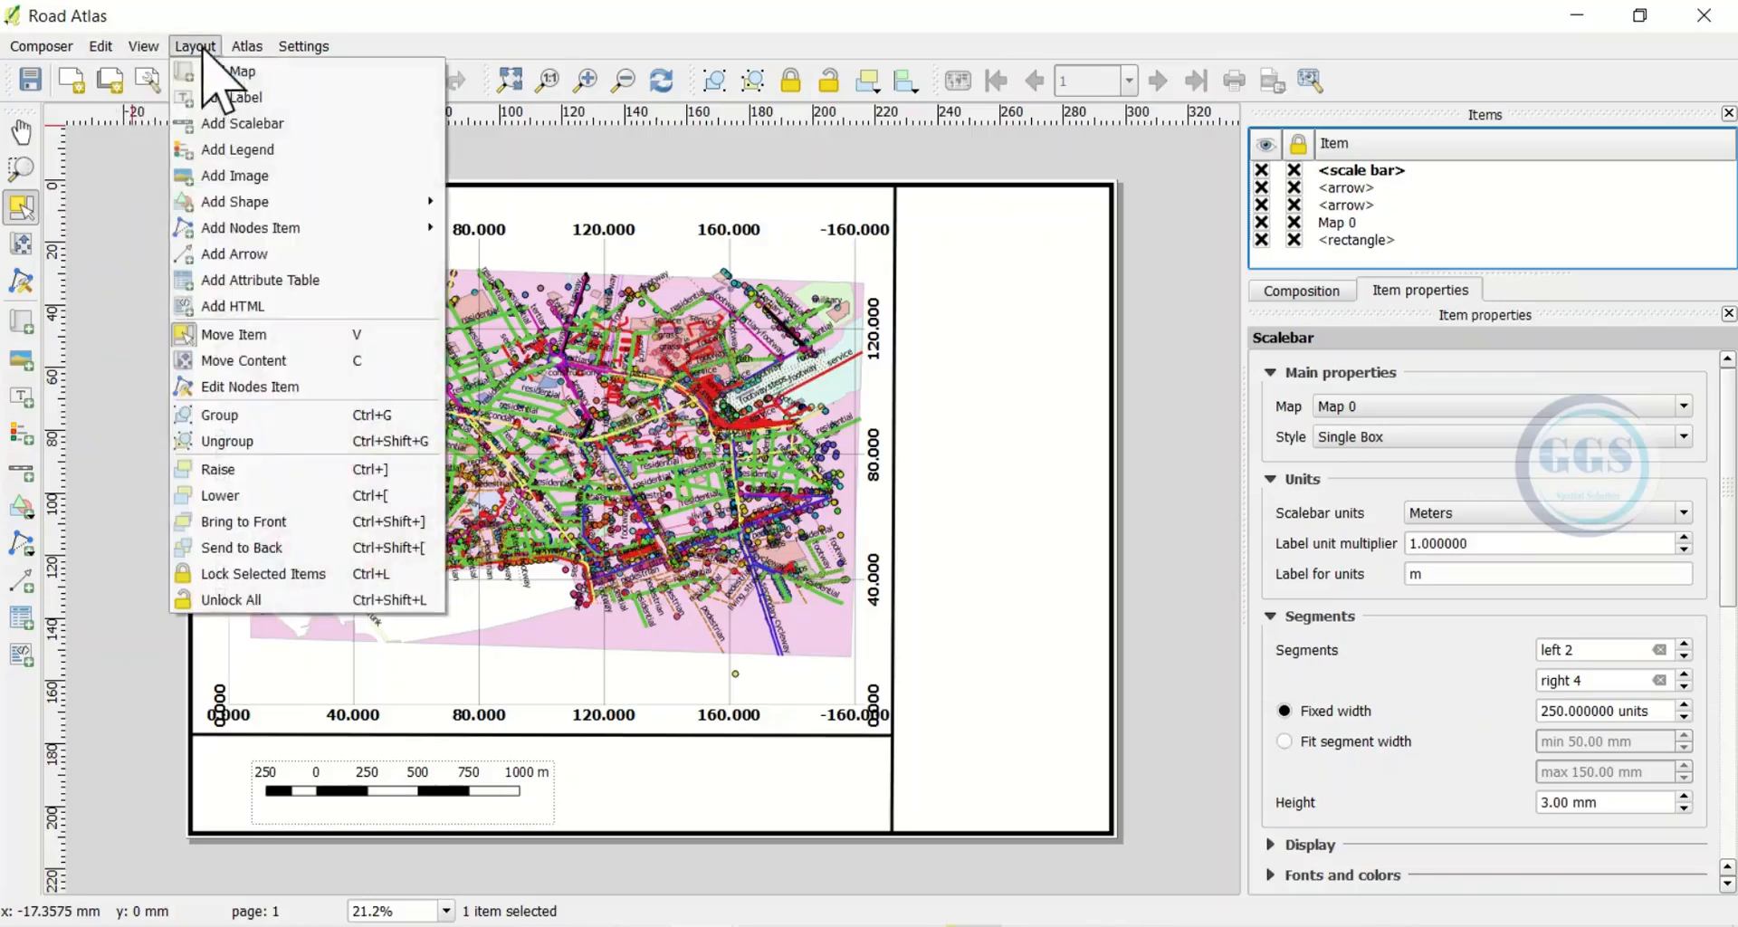
pyautogui.click(244, 152)
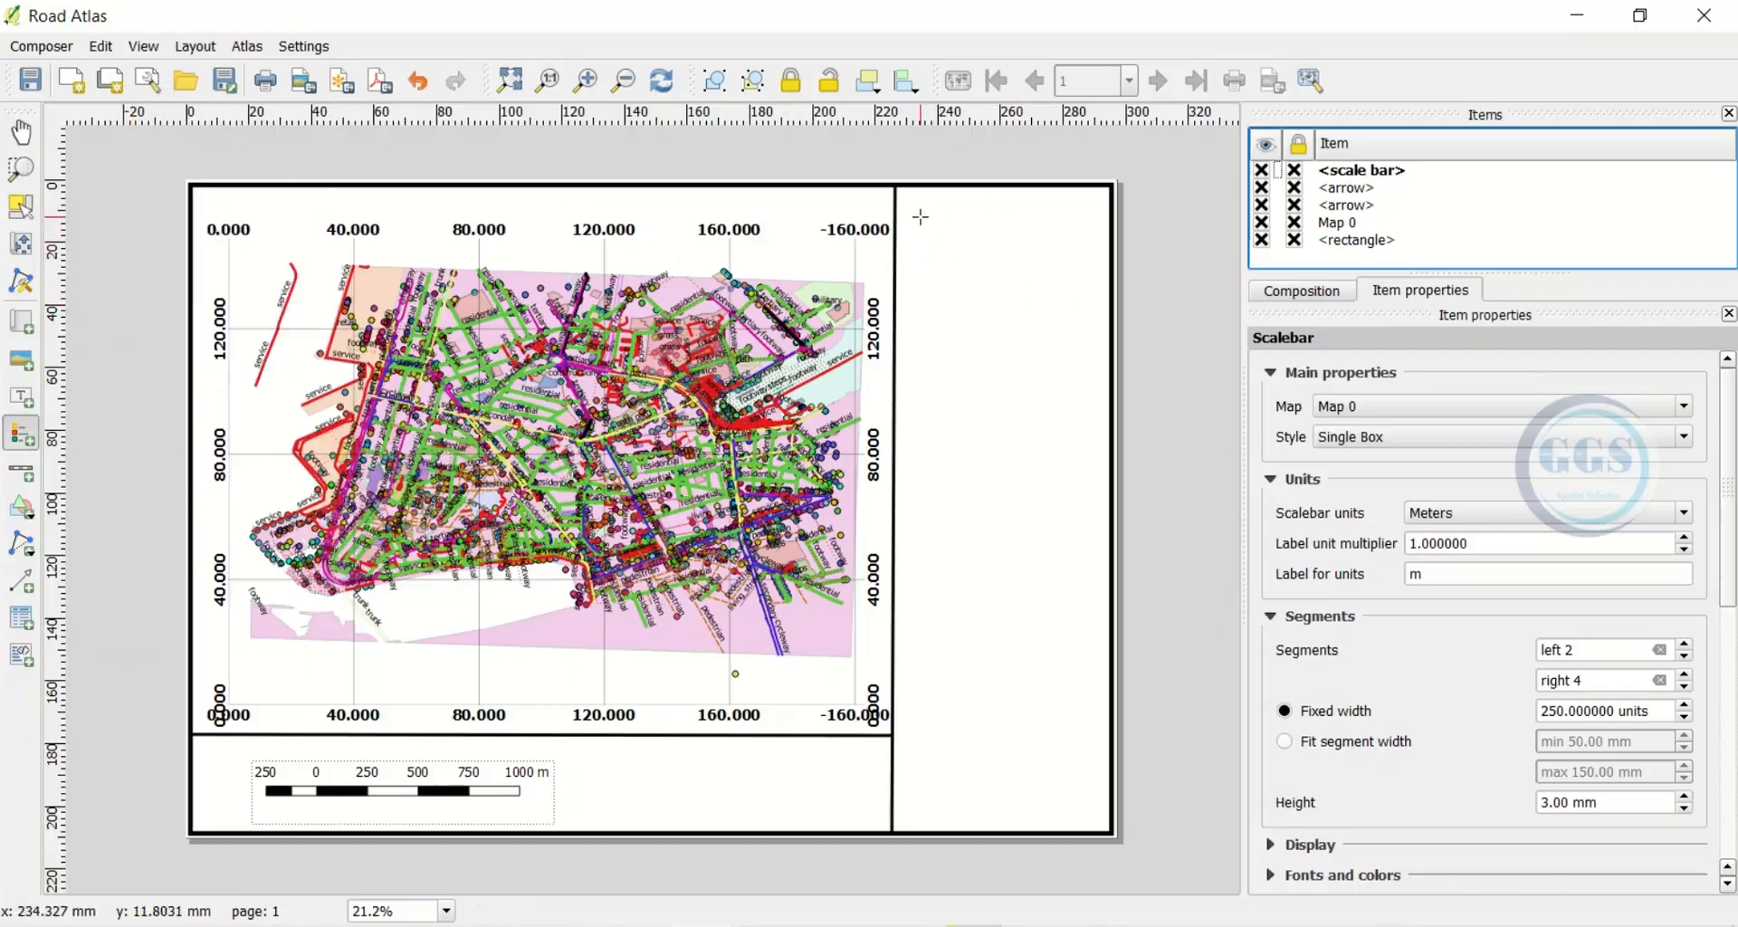
pyautogui.moveTo(920, 218); pyautogui.dragTo(1086, 761)
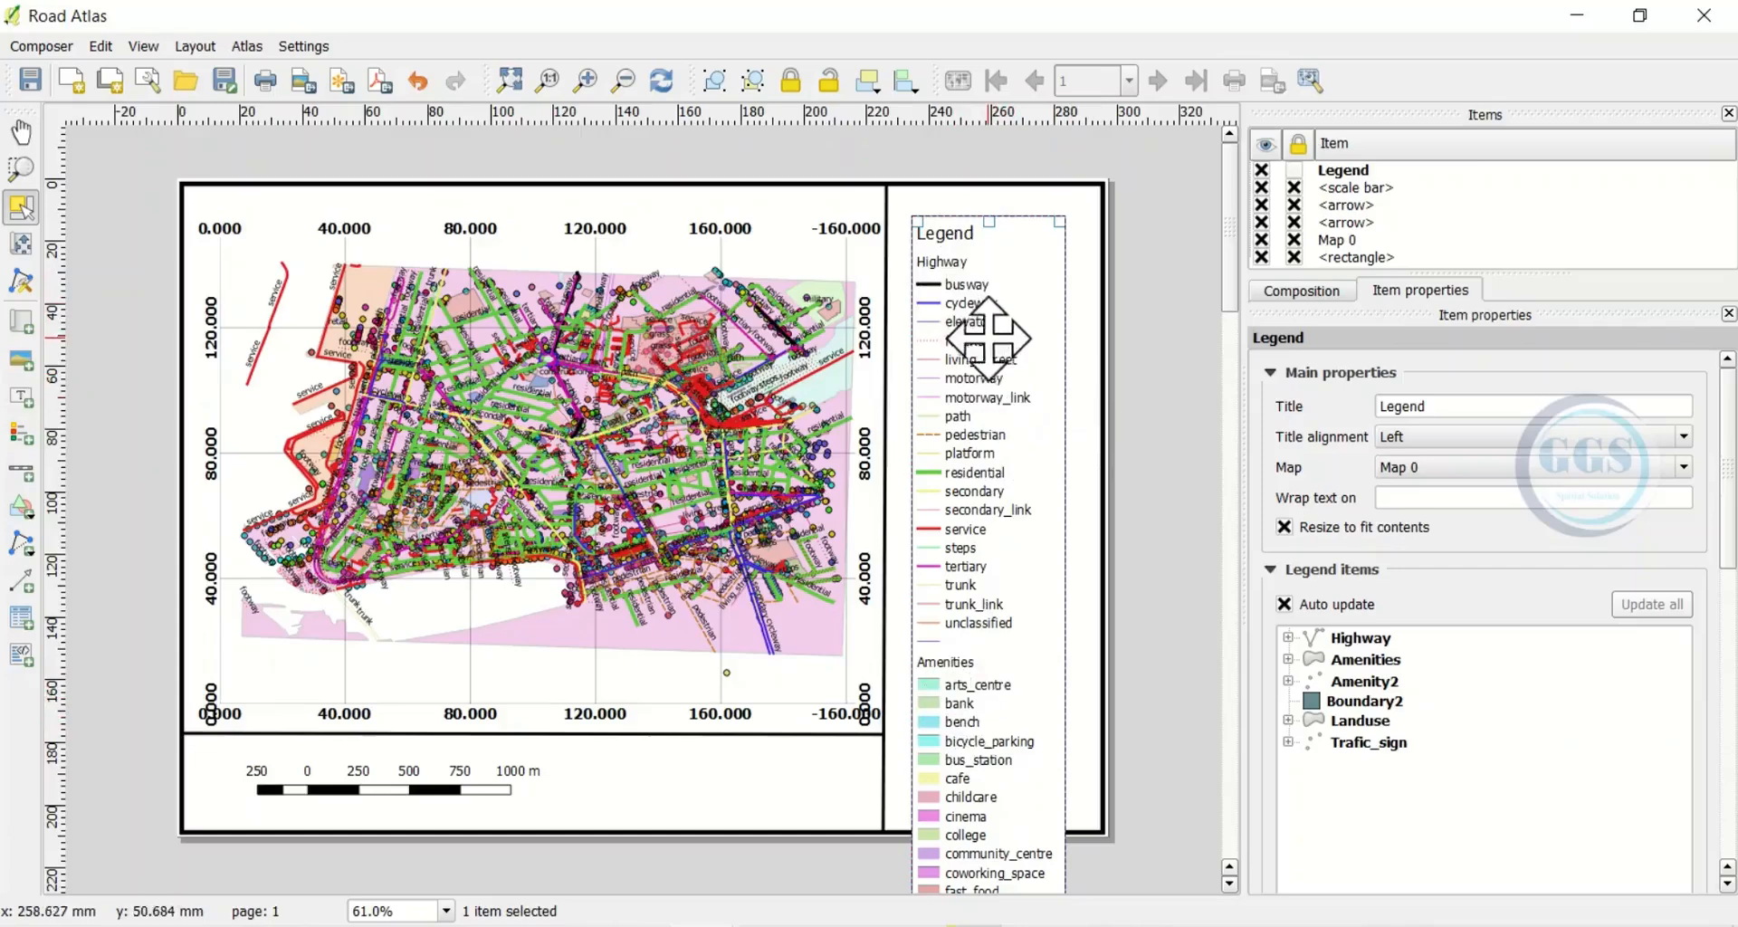
# Check the 'Legend' title text and expand the legend's Fonts section
pyautogui.click(1429, 406)
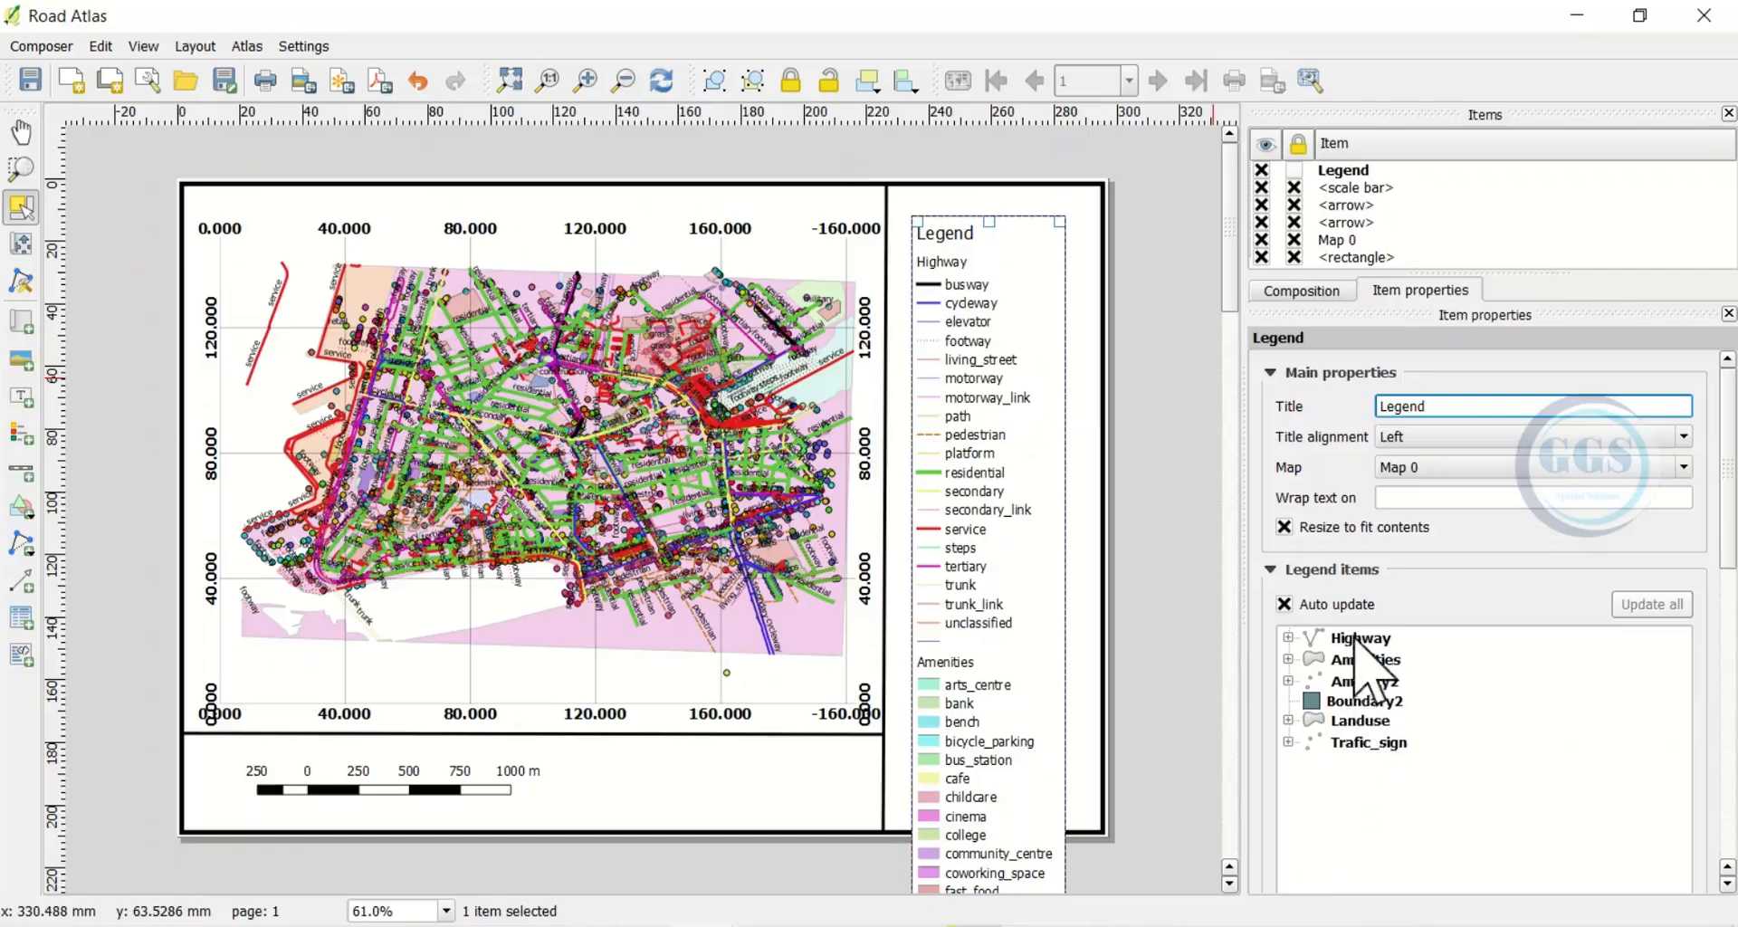
pyautogui.click(1358, 760)
pyautogui.scroll(-5, 1716, 724)
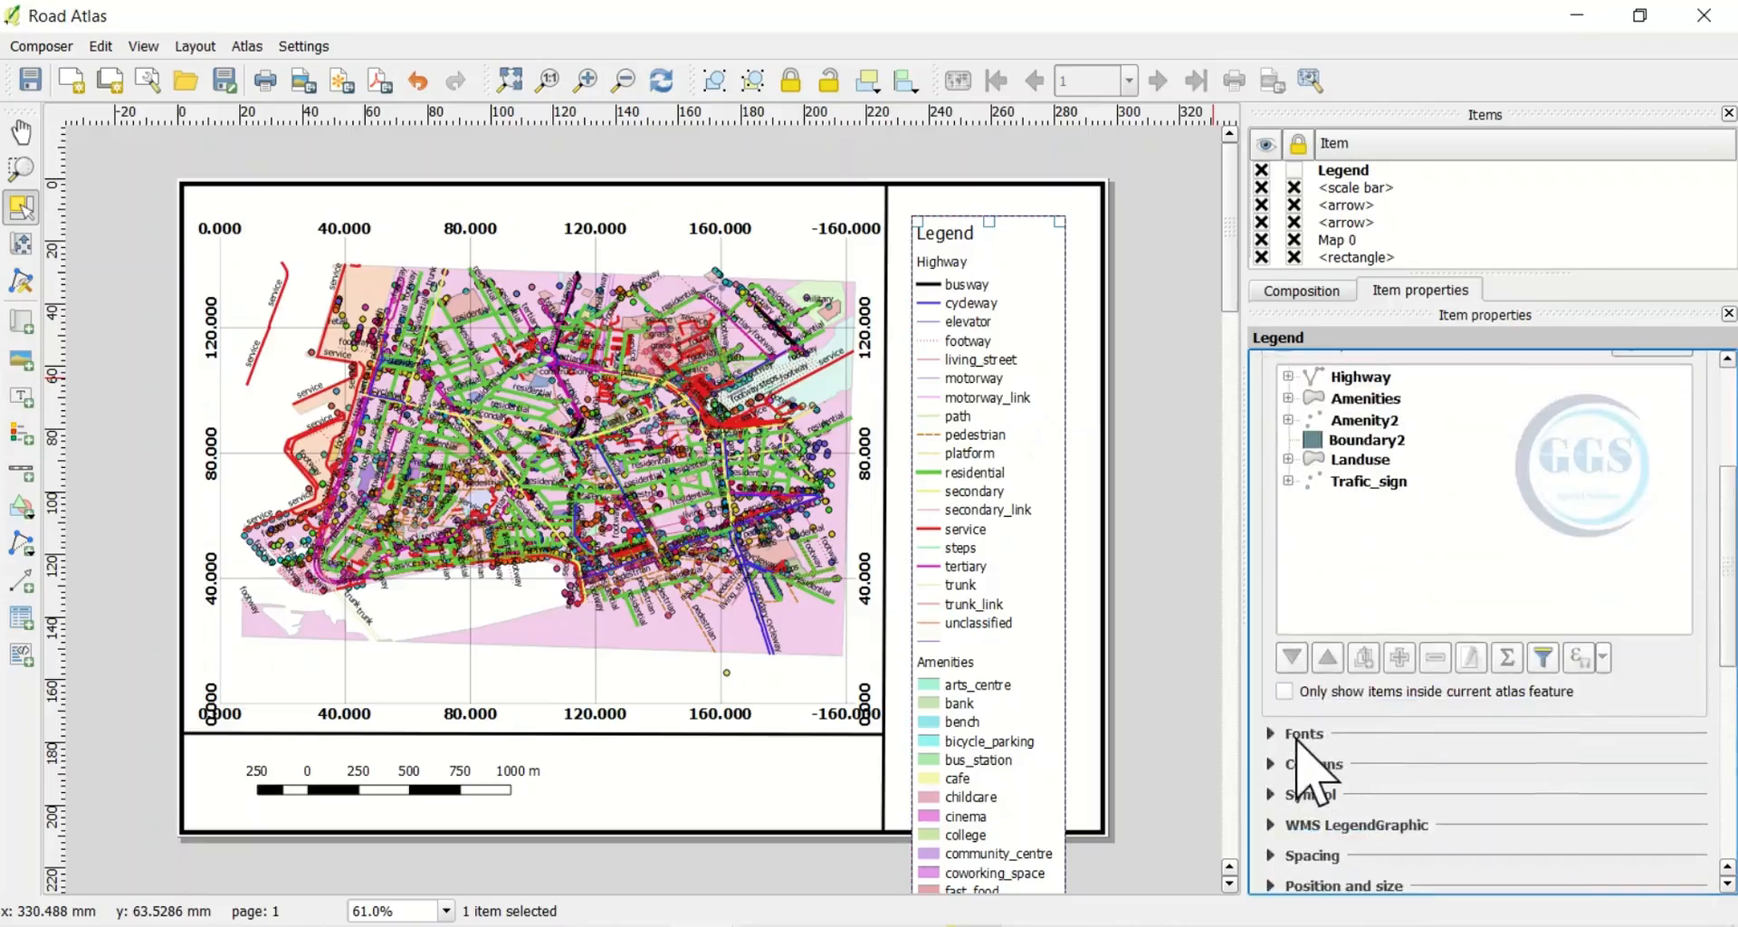
pyautogui.scroll(-1, 1296, 740)
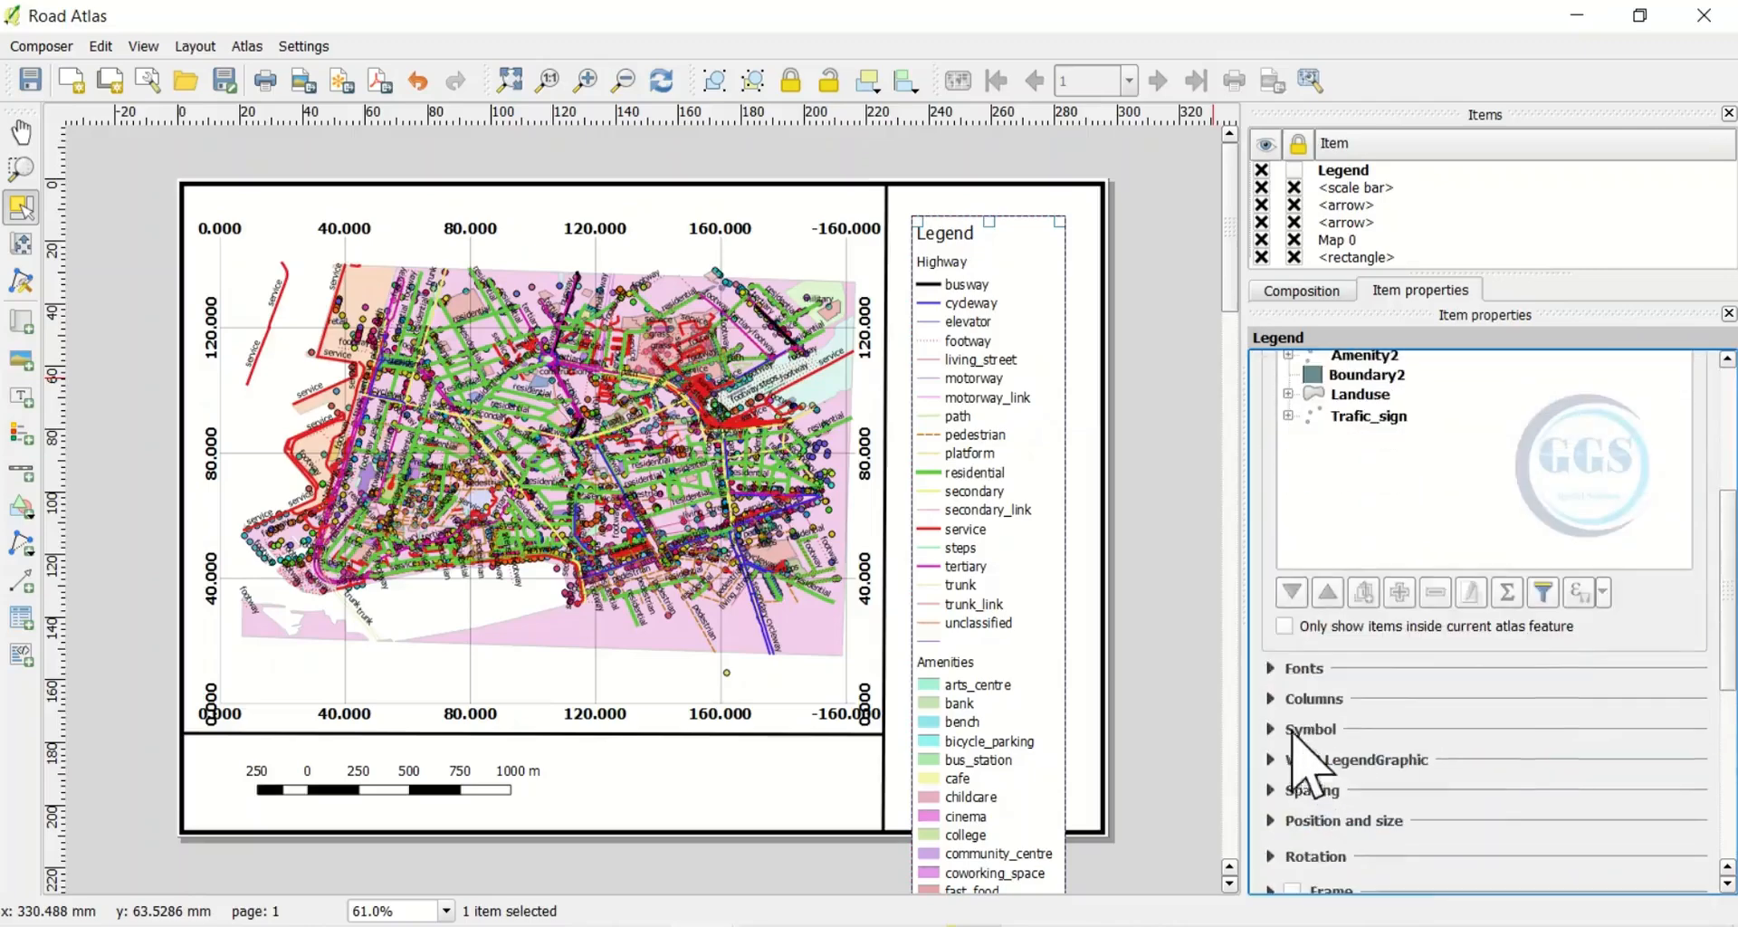
pyautogui.click(1276, 671)
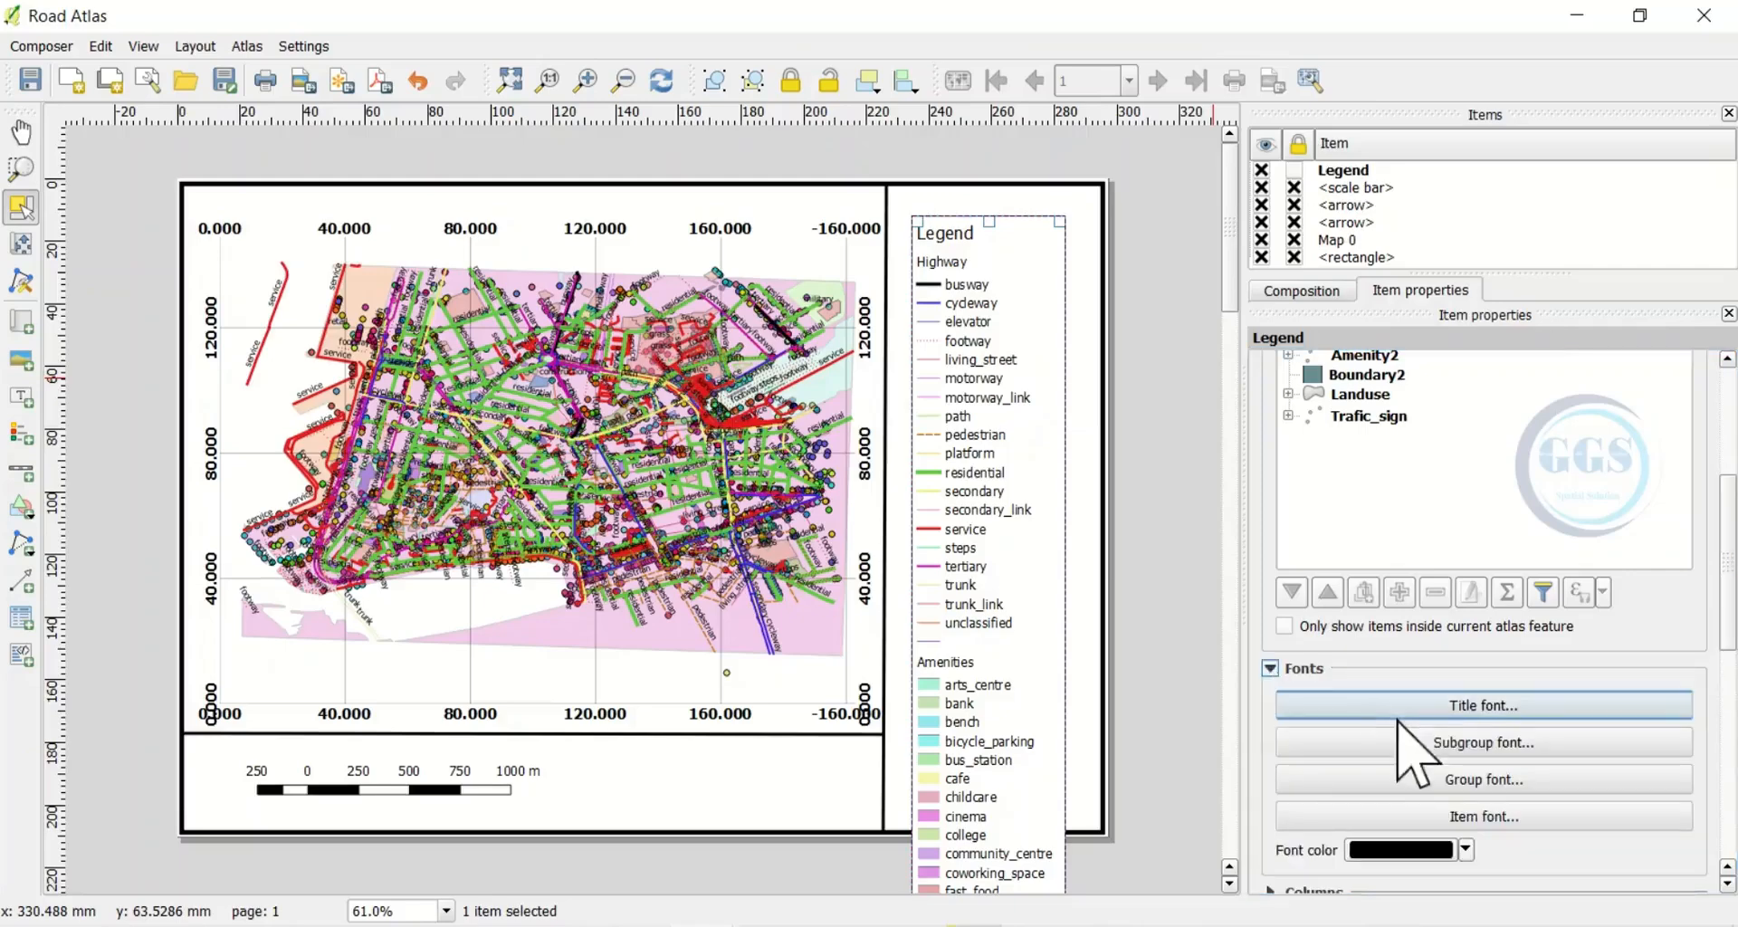
# Set the legend title font to Bold, size 22
pyautogui.click(1470, 710)
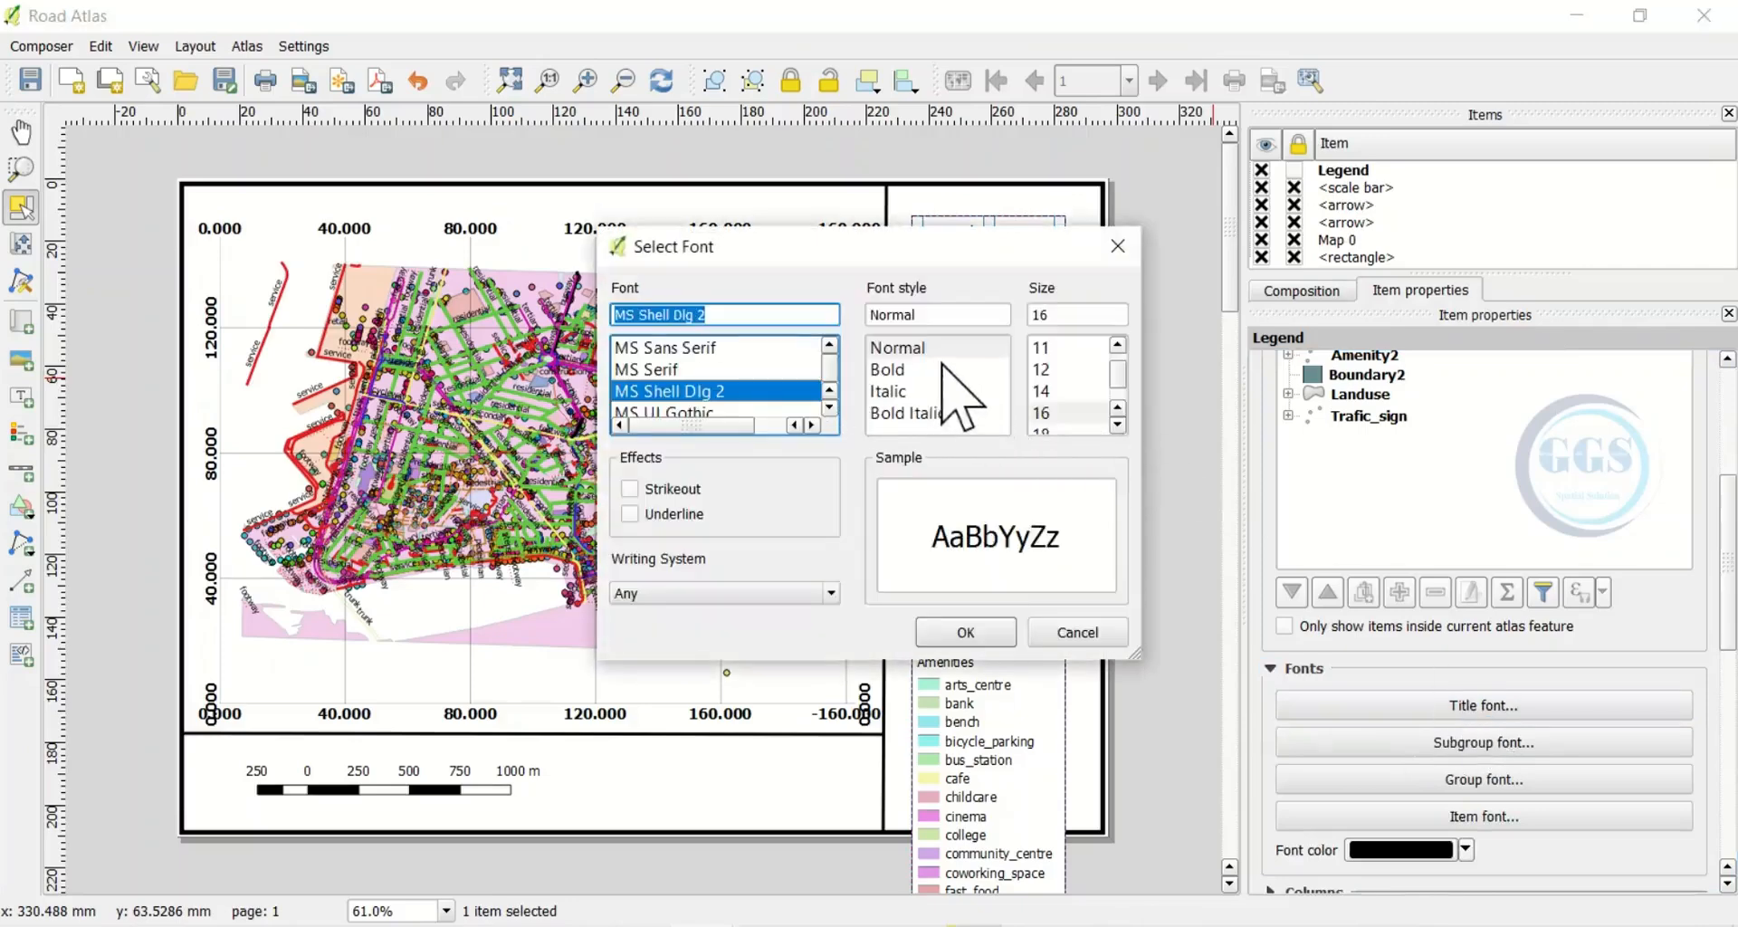
pyautogui.click(887, 371)
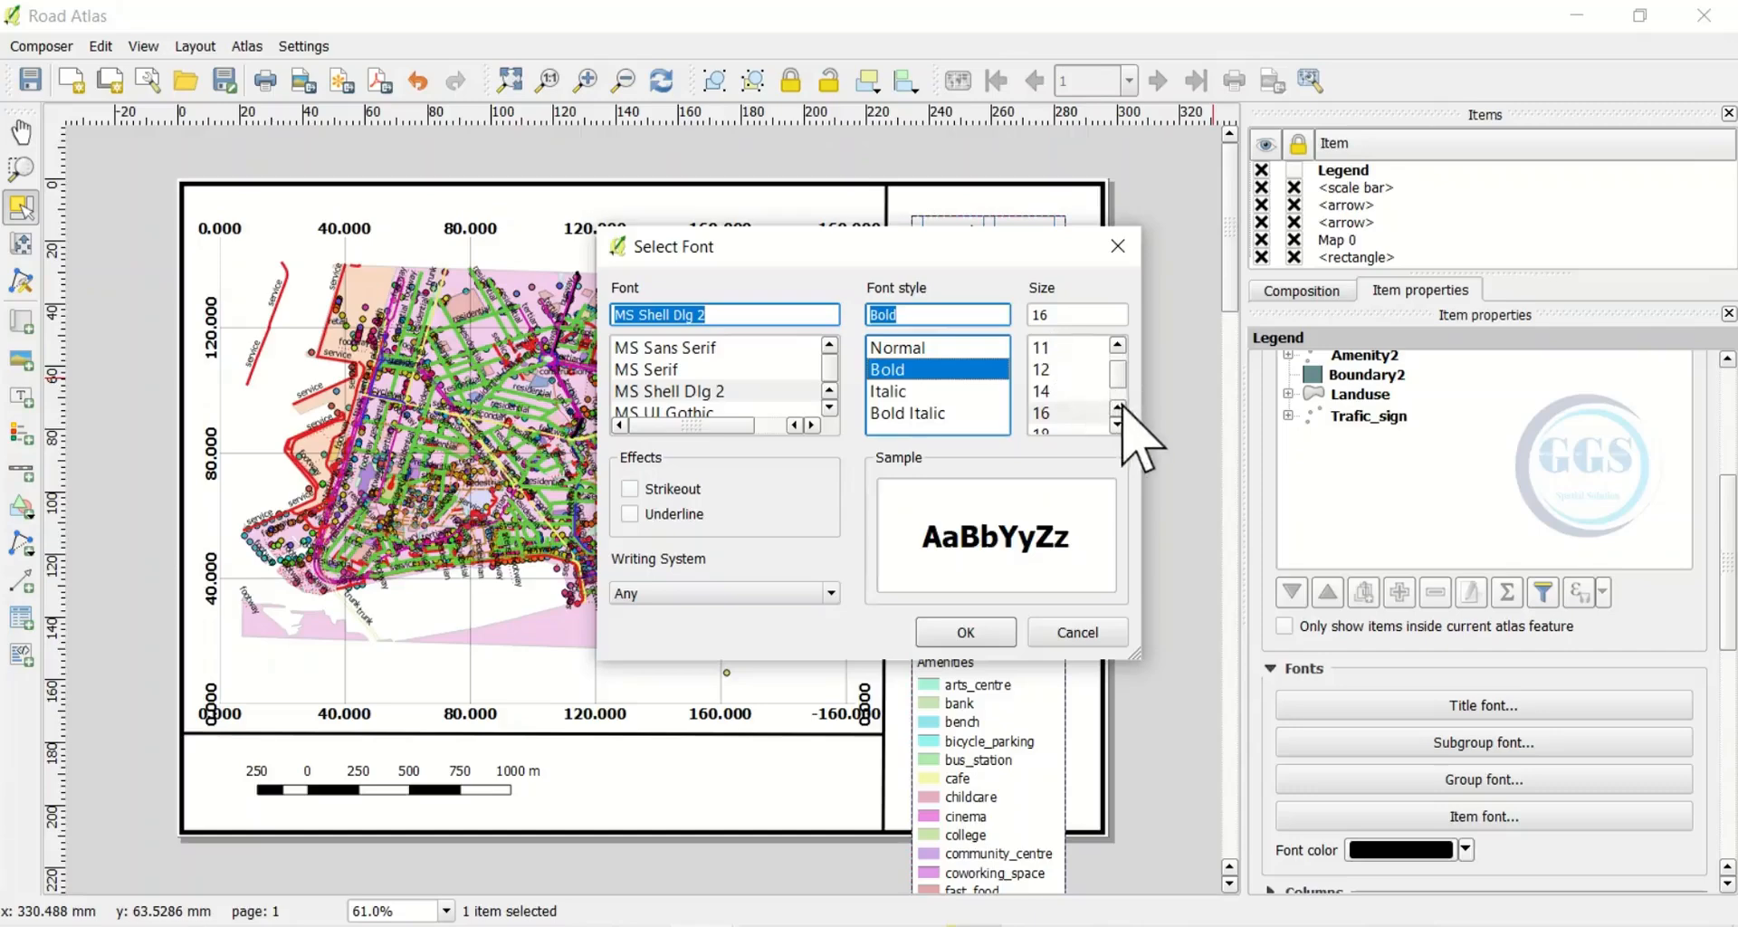
pyautogui.scroll(-1, 1077, 396)
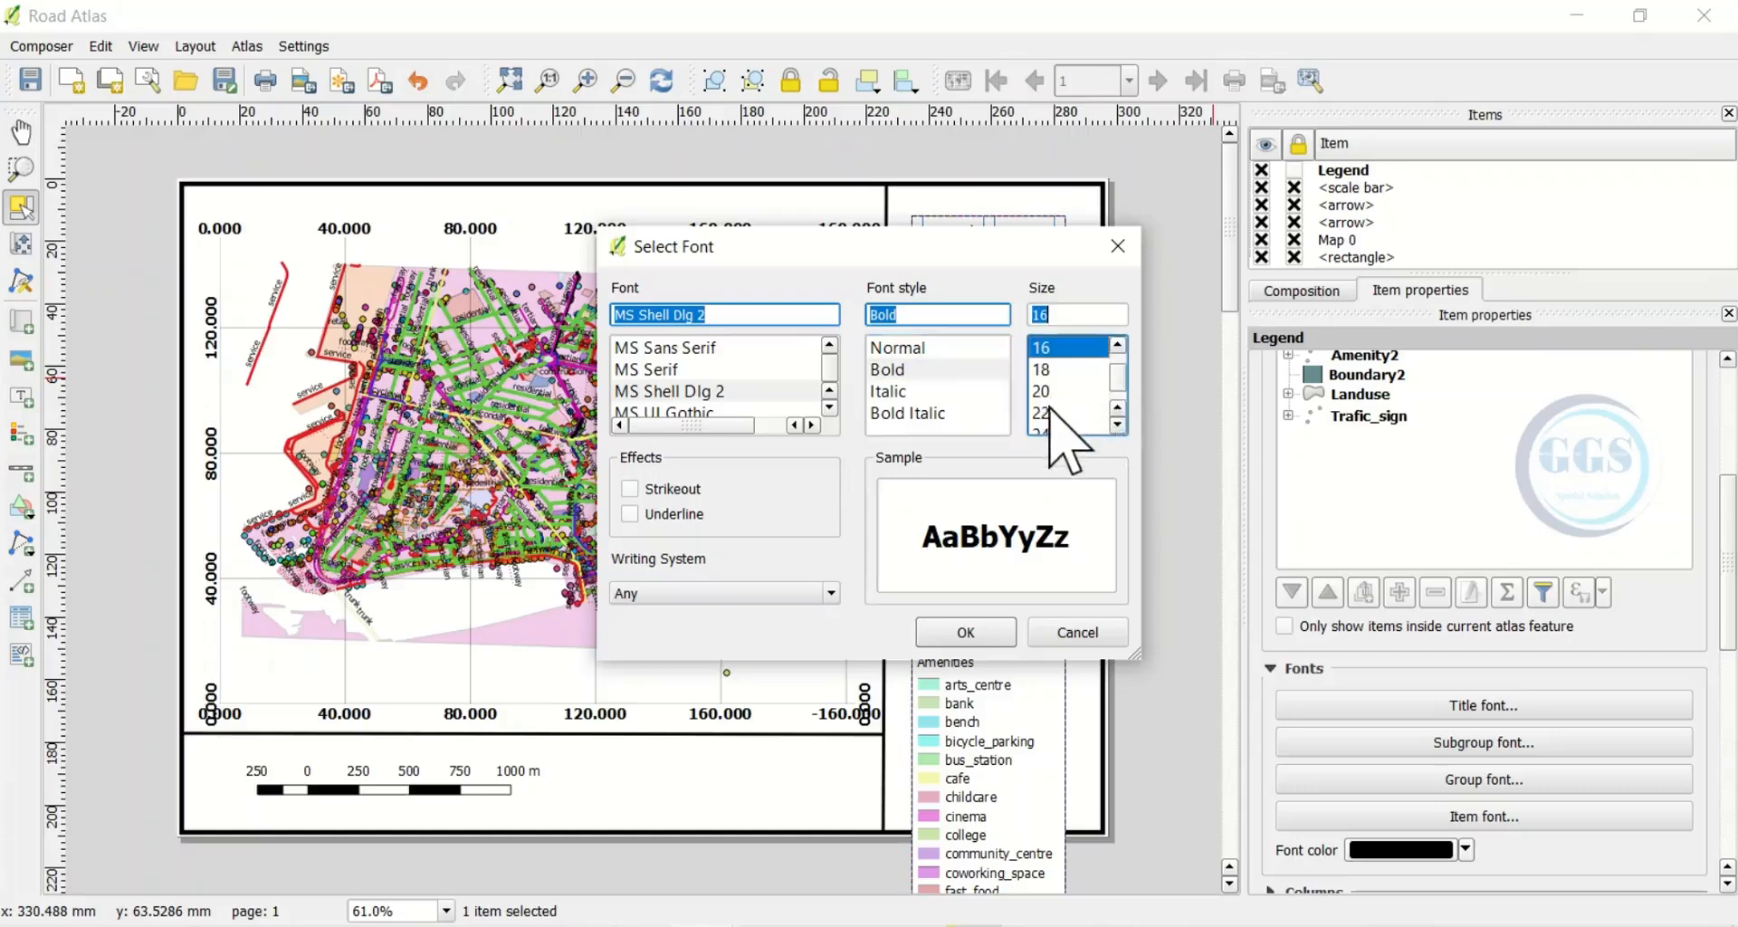
pyautogui.click(1042, 414)
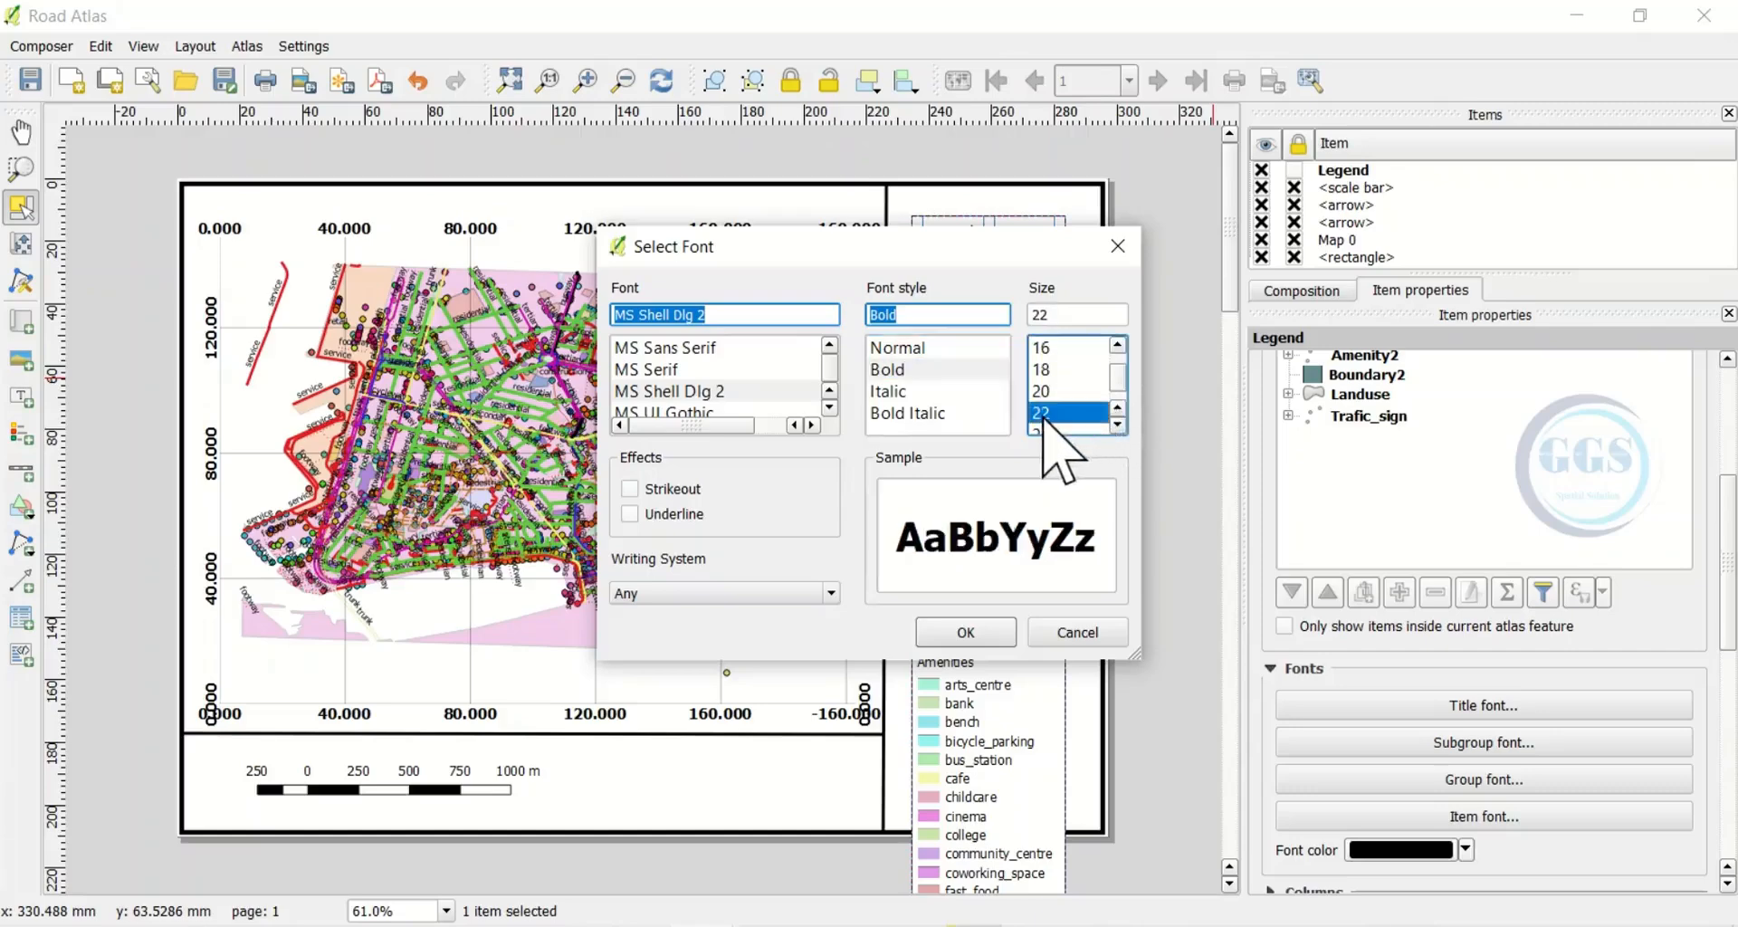
pyautogui.click(981, 630)
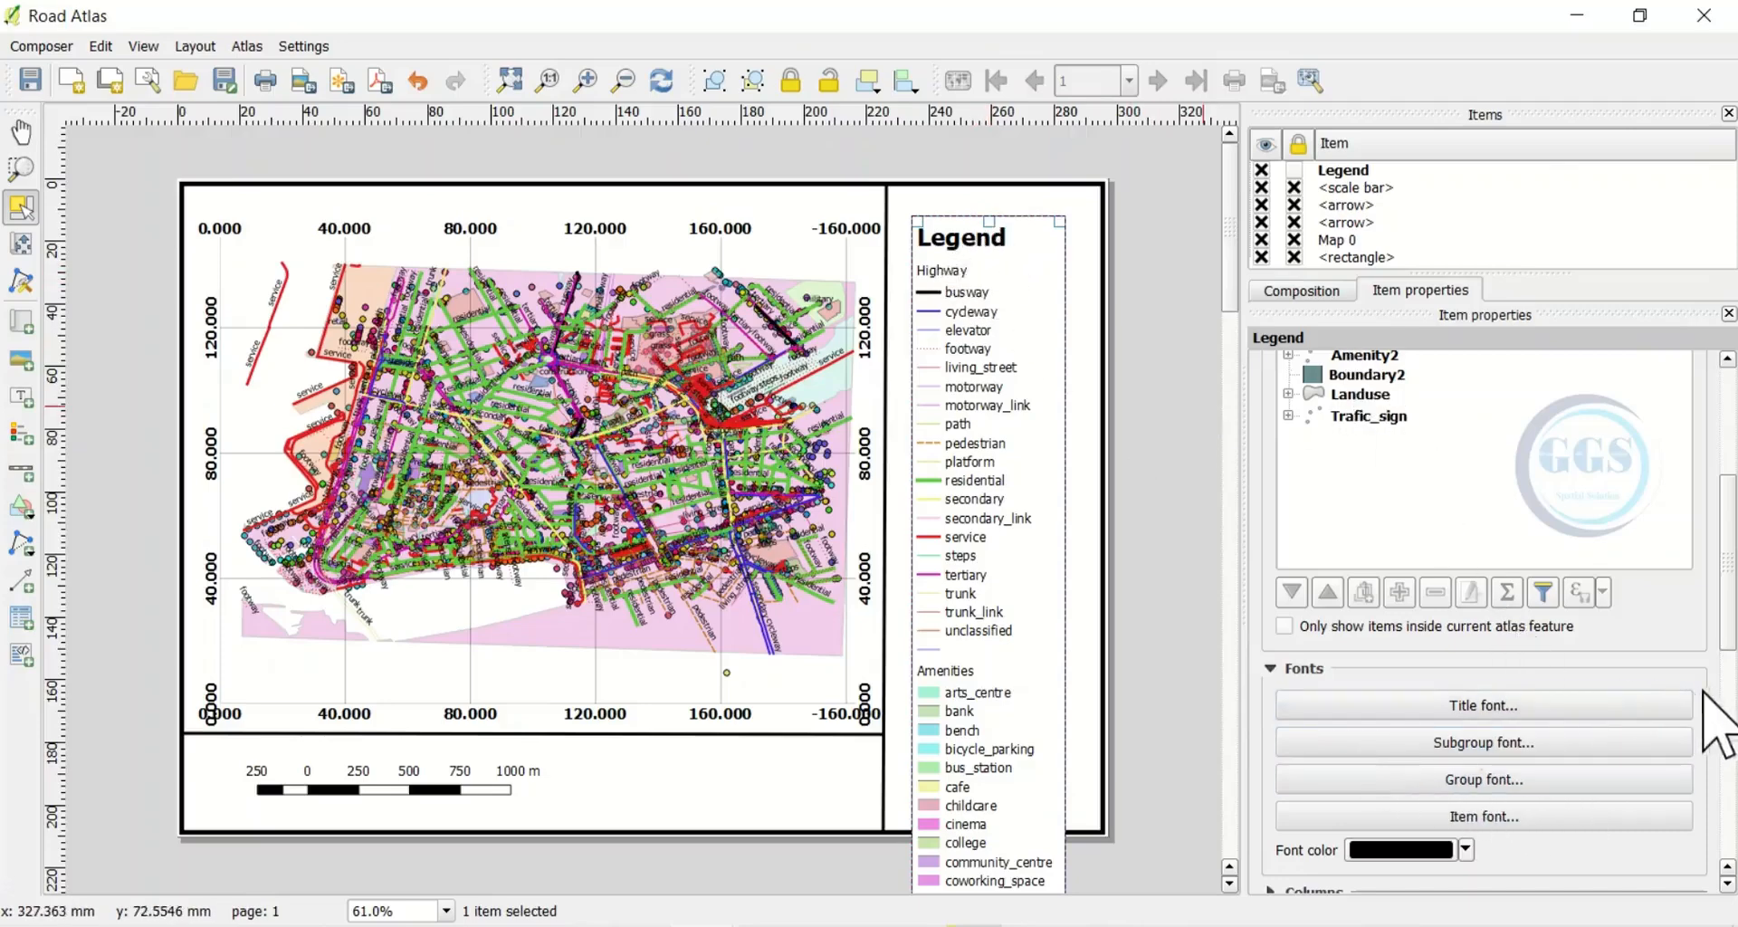
pyautogui.scroll(-1, 1718, 690)
pyautogui.scroll(-2, 1718, 690)
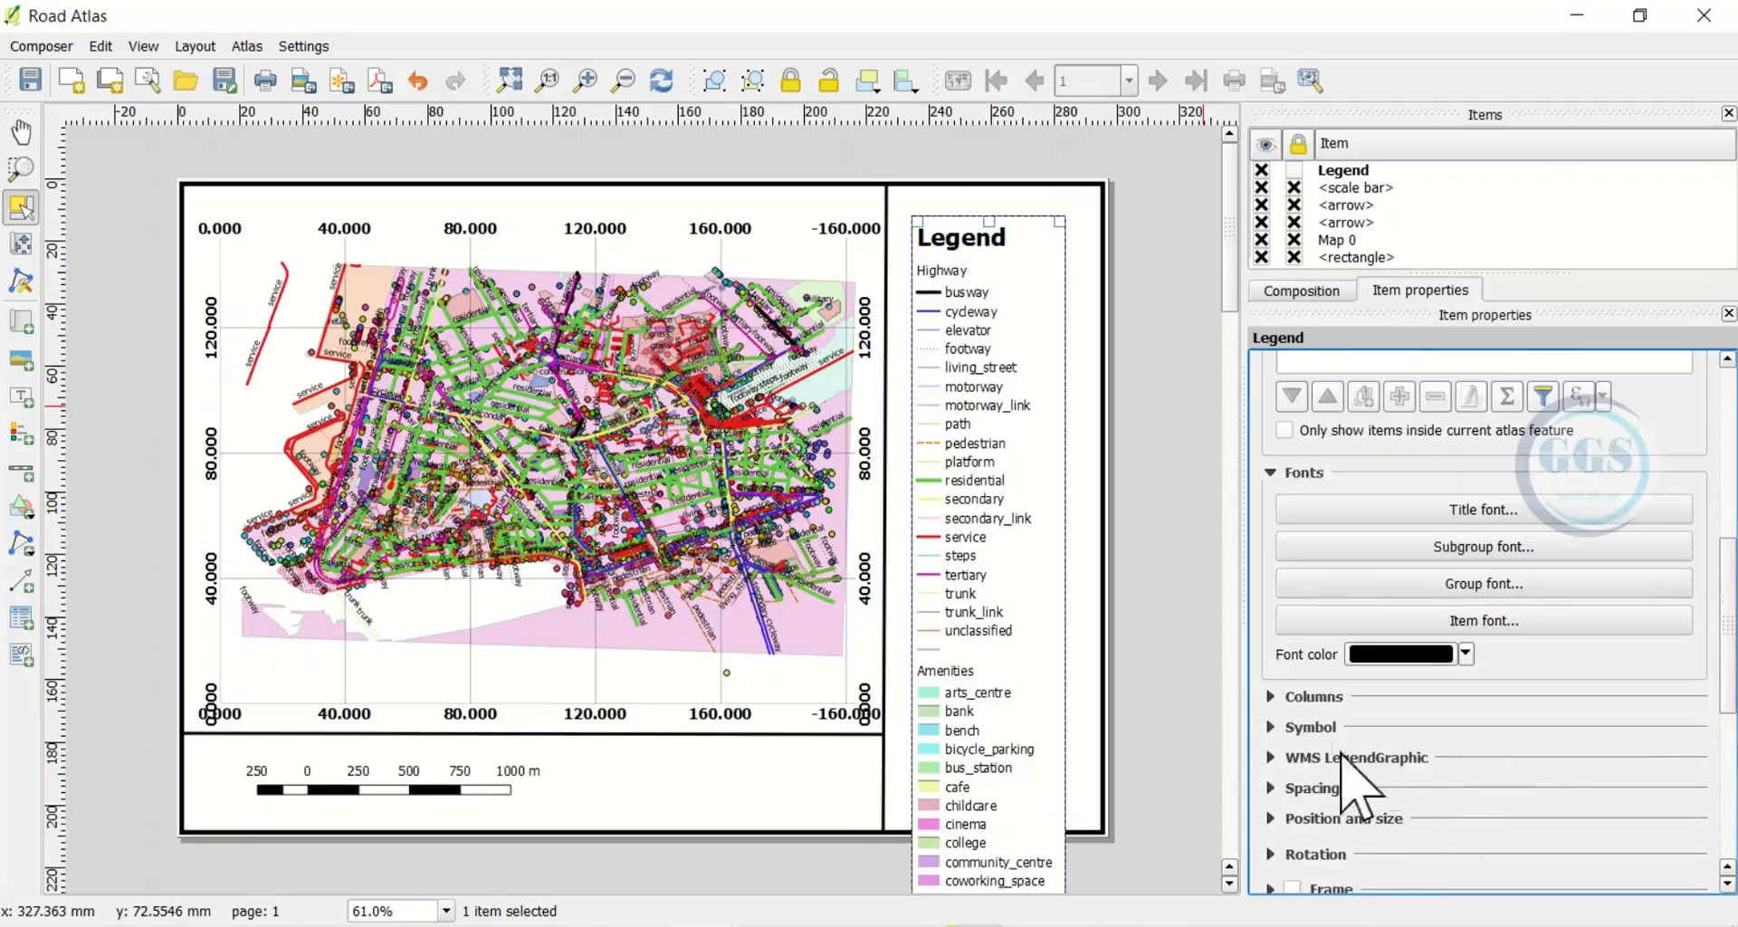
# Give the legend 2 equal-width columns with split layers, then shrink it and move it up
pyautogui.click(1270, 697)
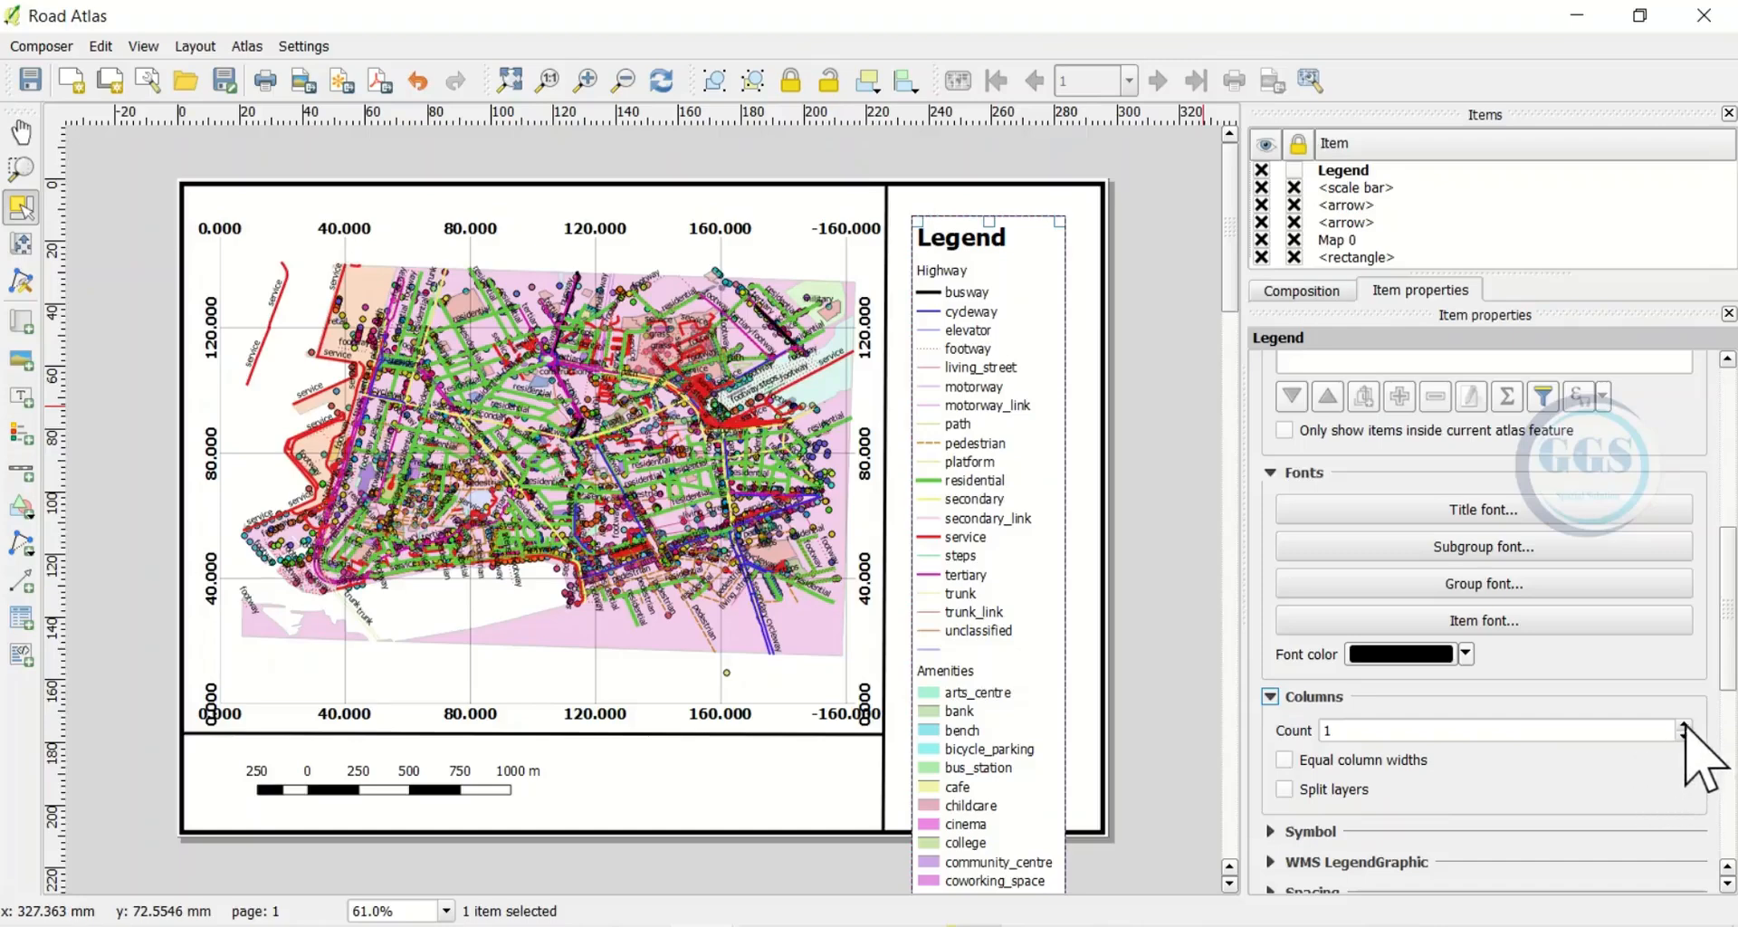
pyautogui.click(1684, 725)
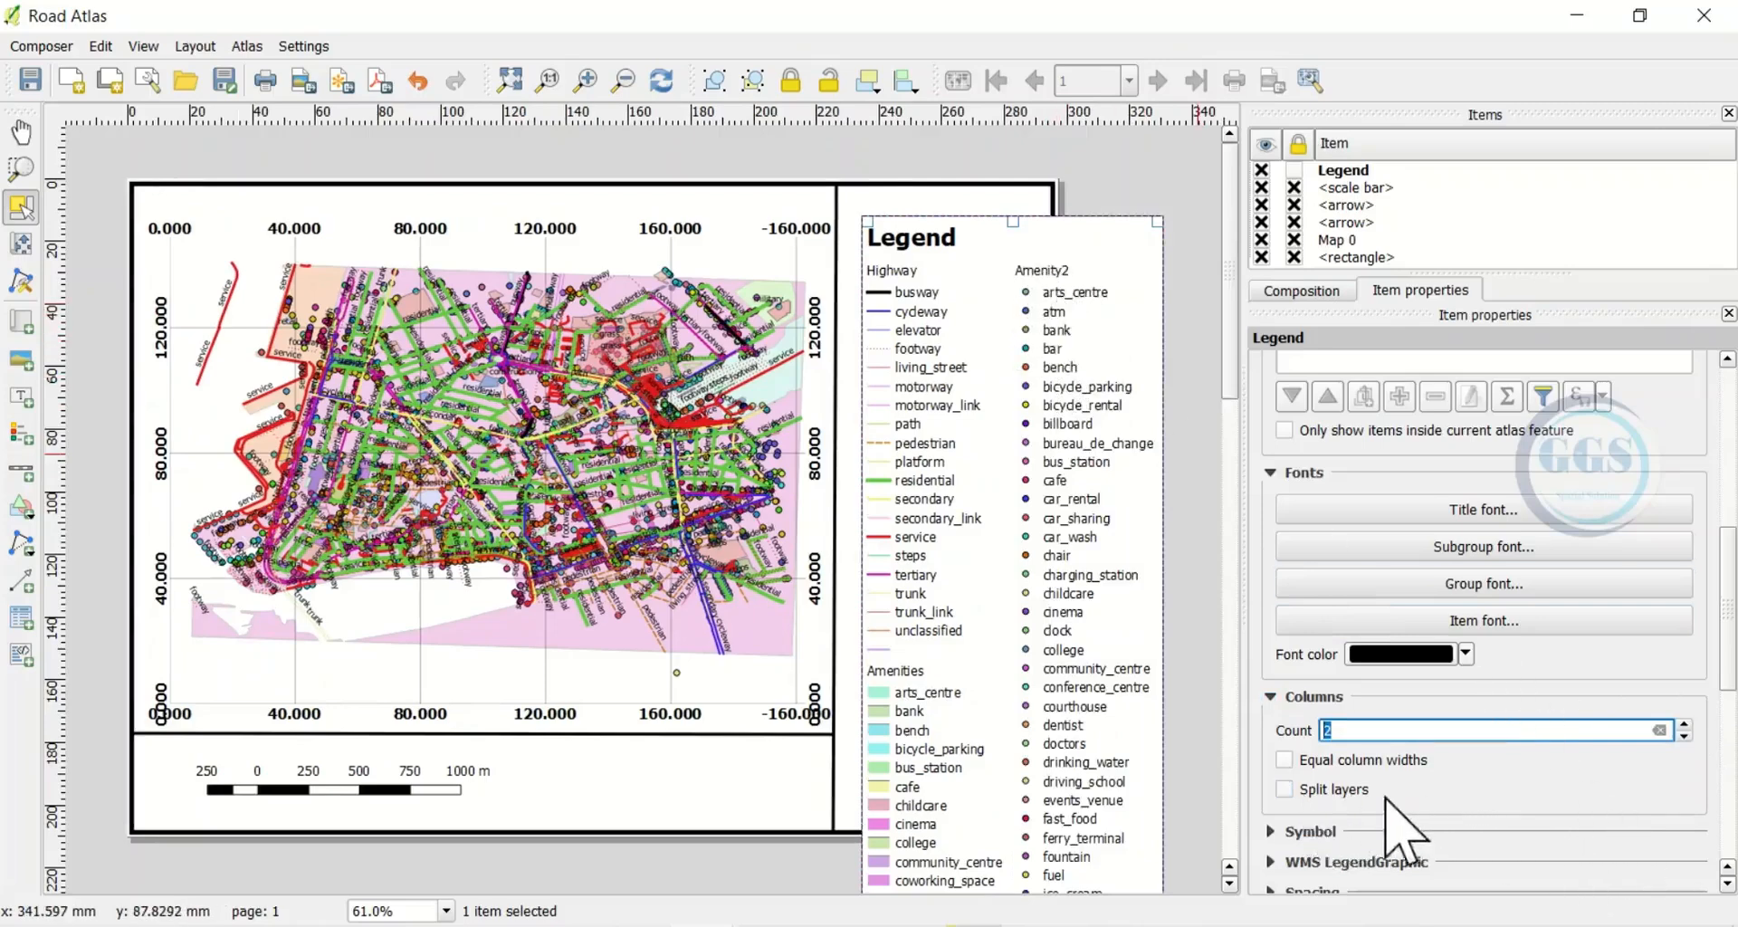
pyautogui.click(1285, 761)
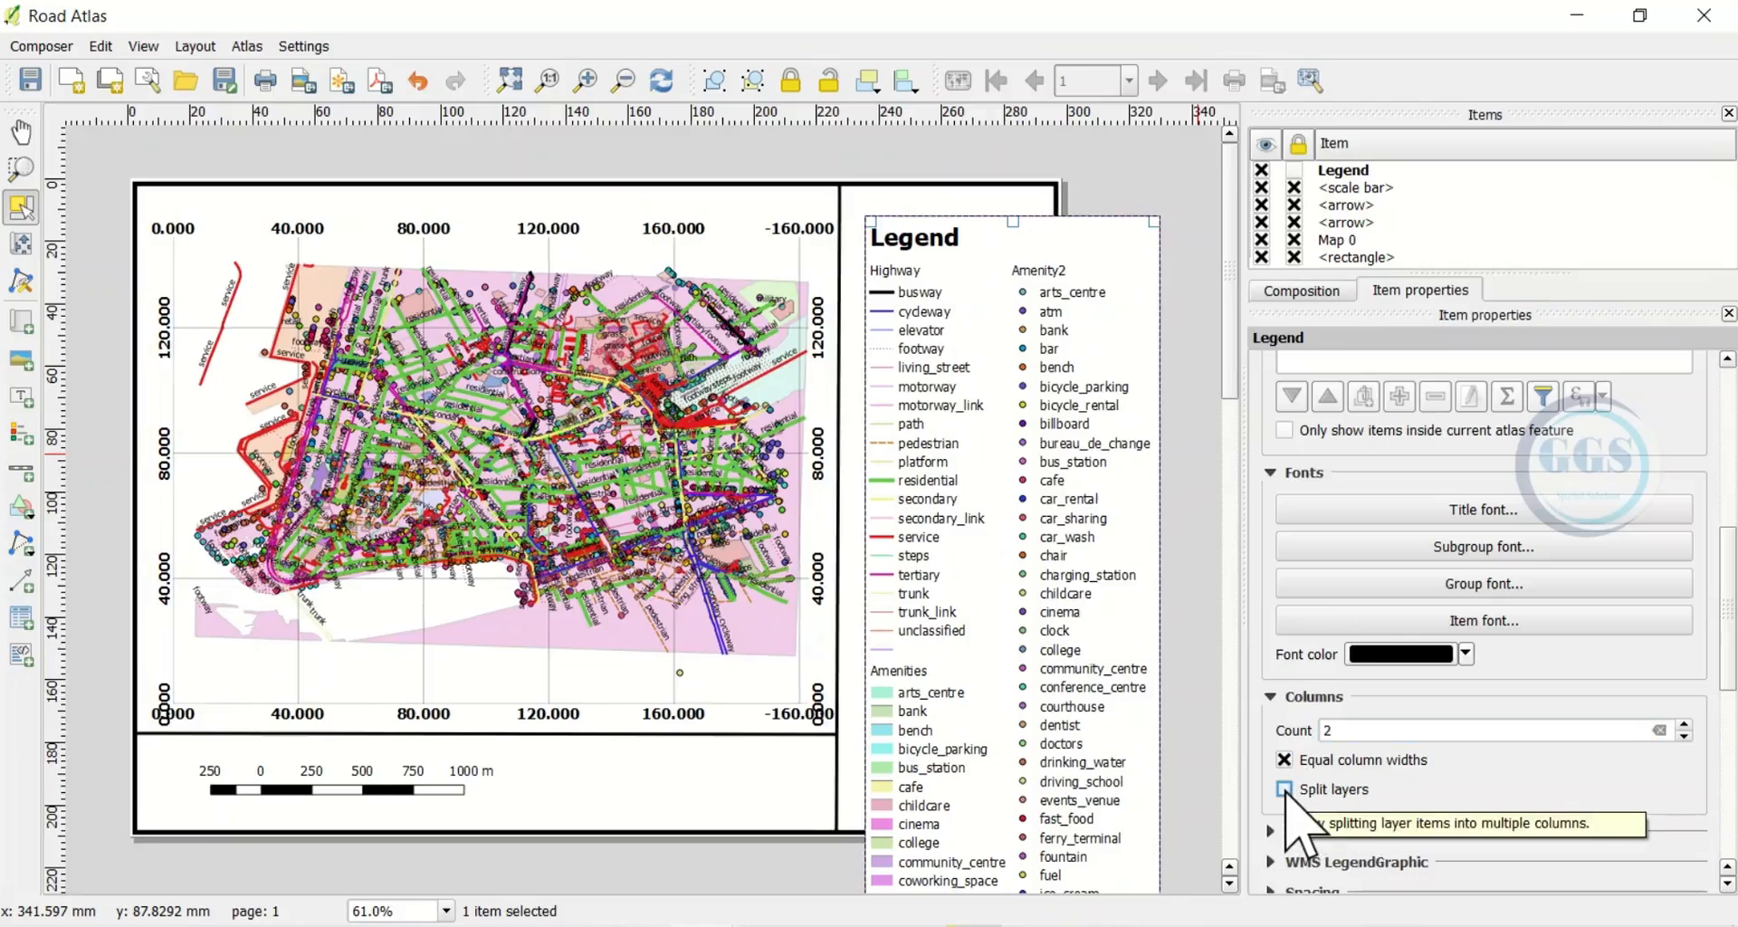
pyautogui.click(1284, 790)
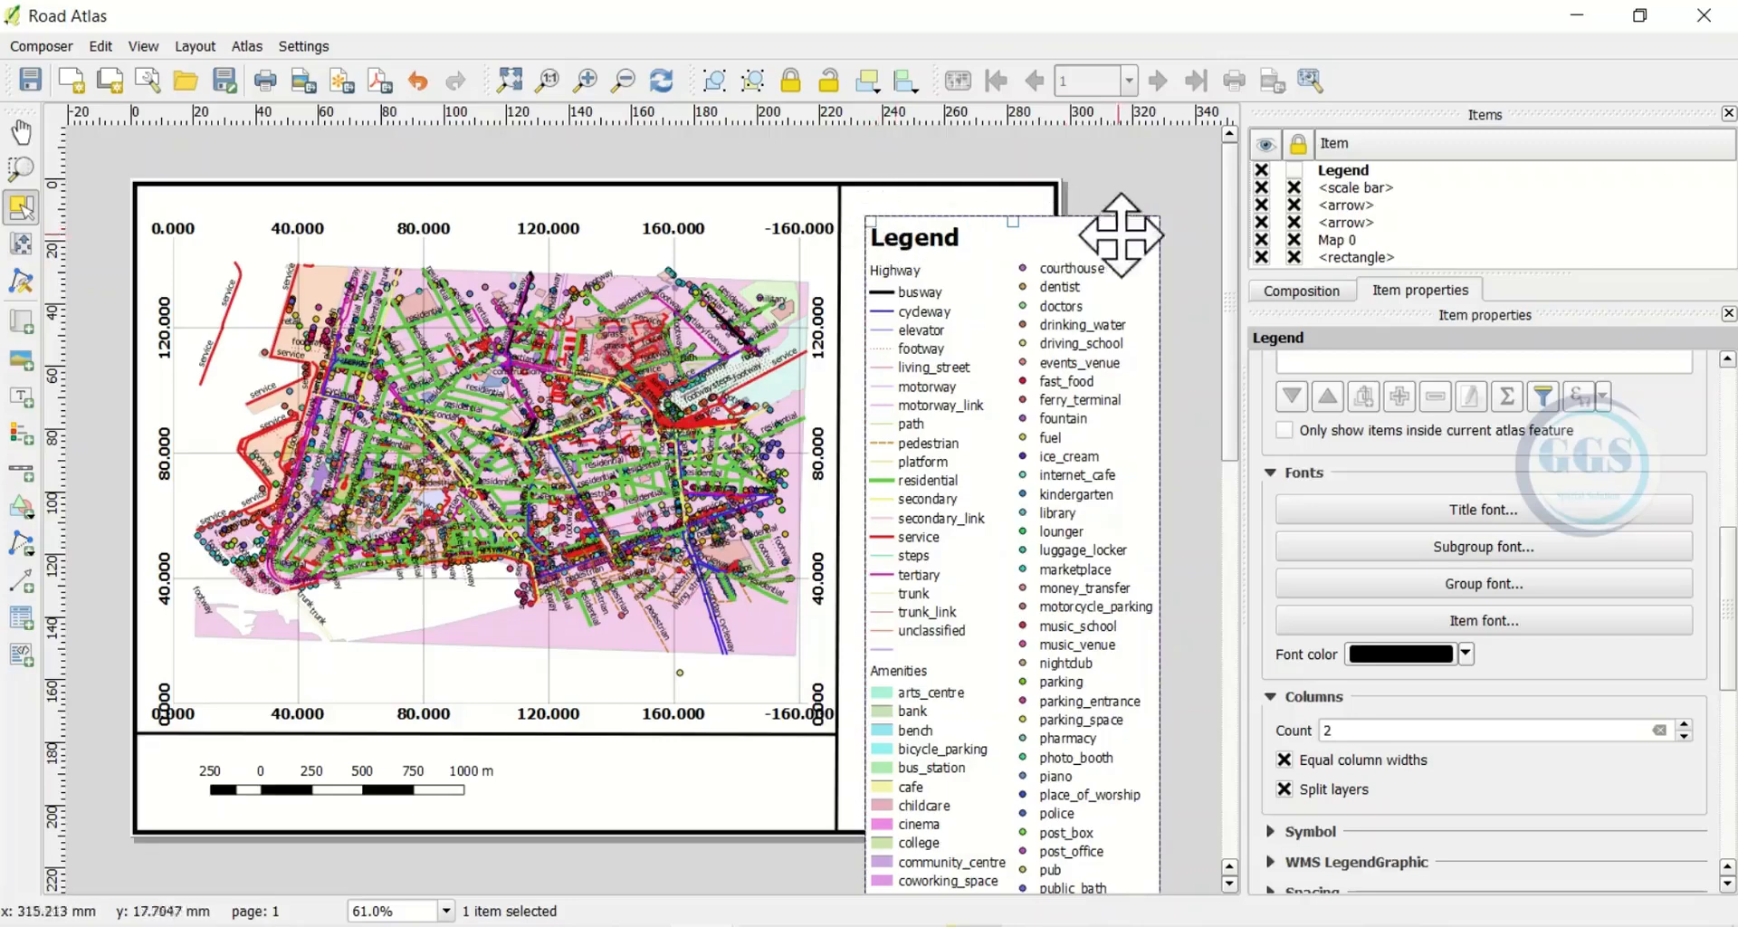
pyautogui.moveTo(1131, 230); pyautogui.dragTo(1040, 371)
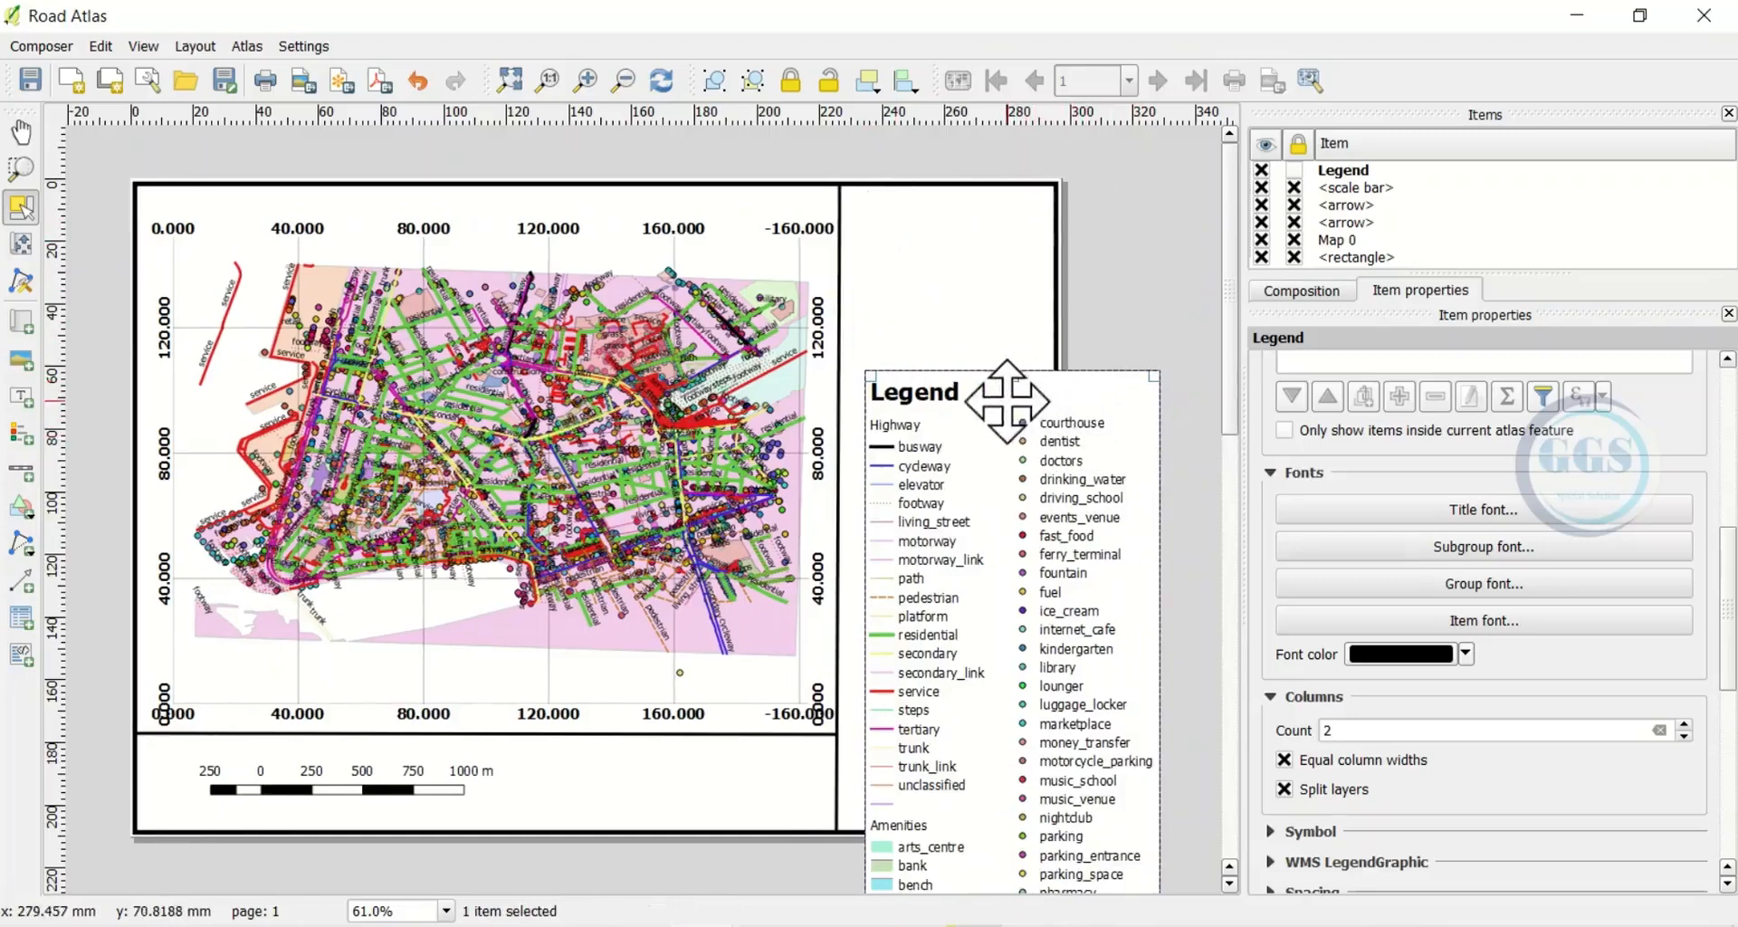
pyautogui.moveTo(993, 399); pyautogui.dragTo(965, 182)
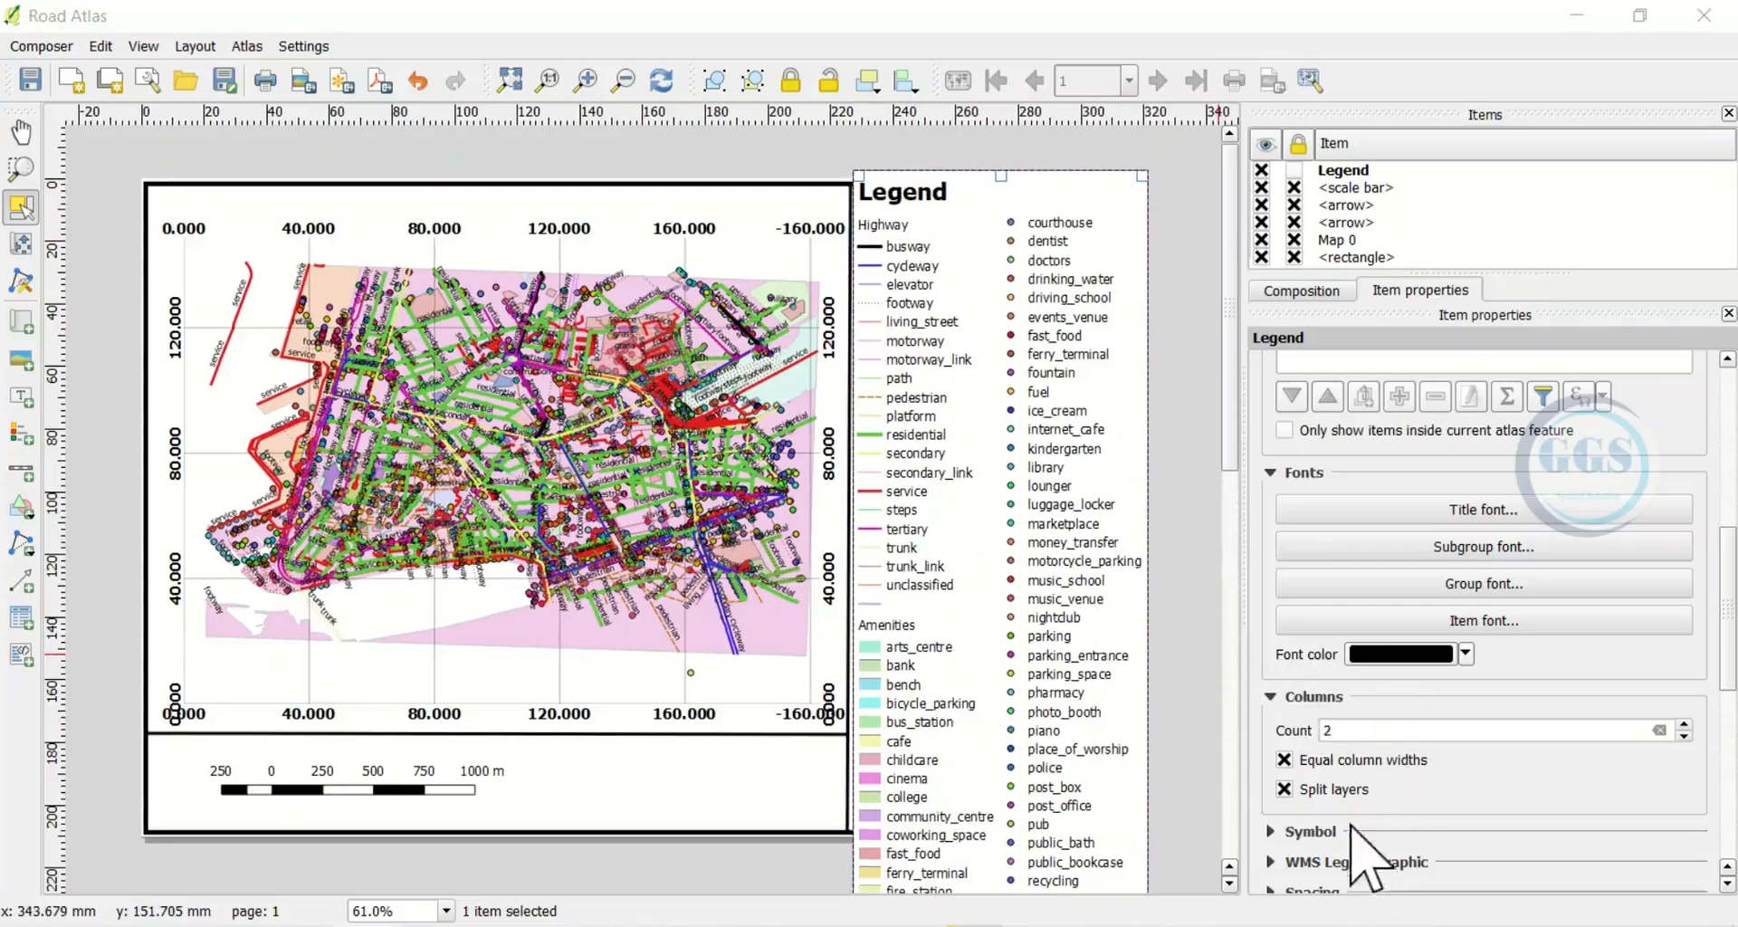
# Set the legend item font size to 8
pyautogui.click(1476, 622)
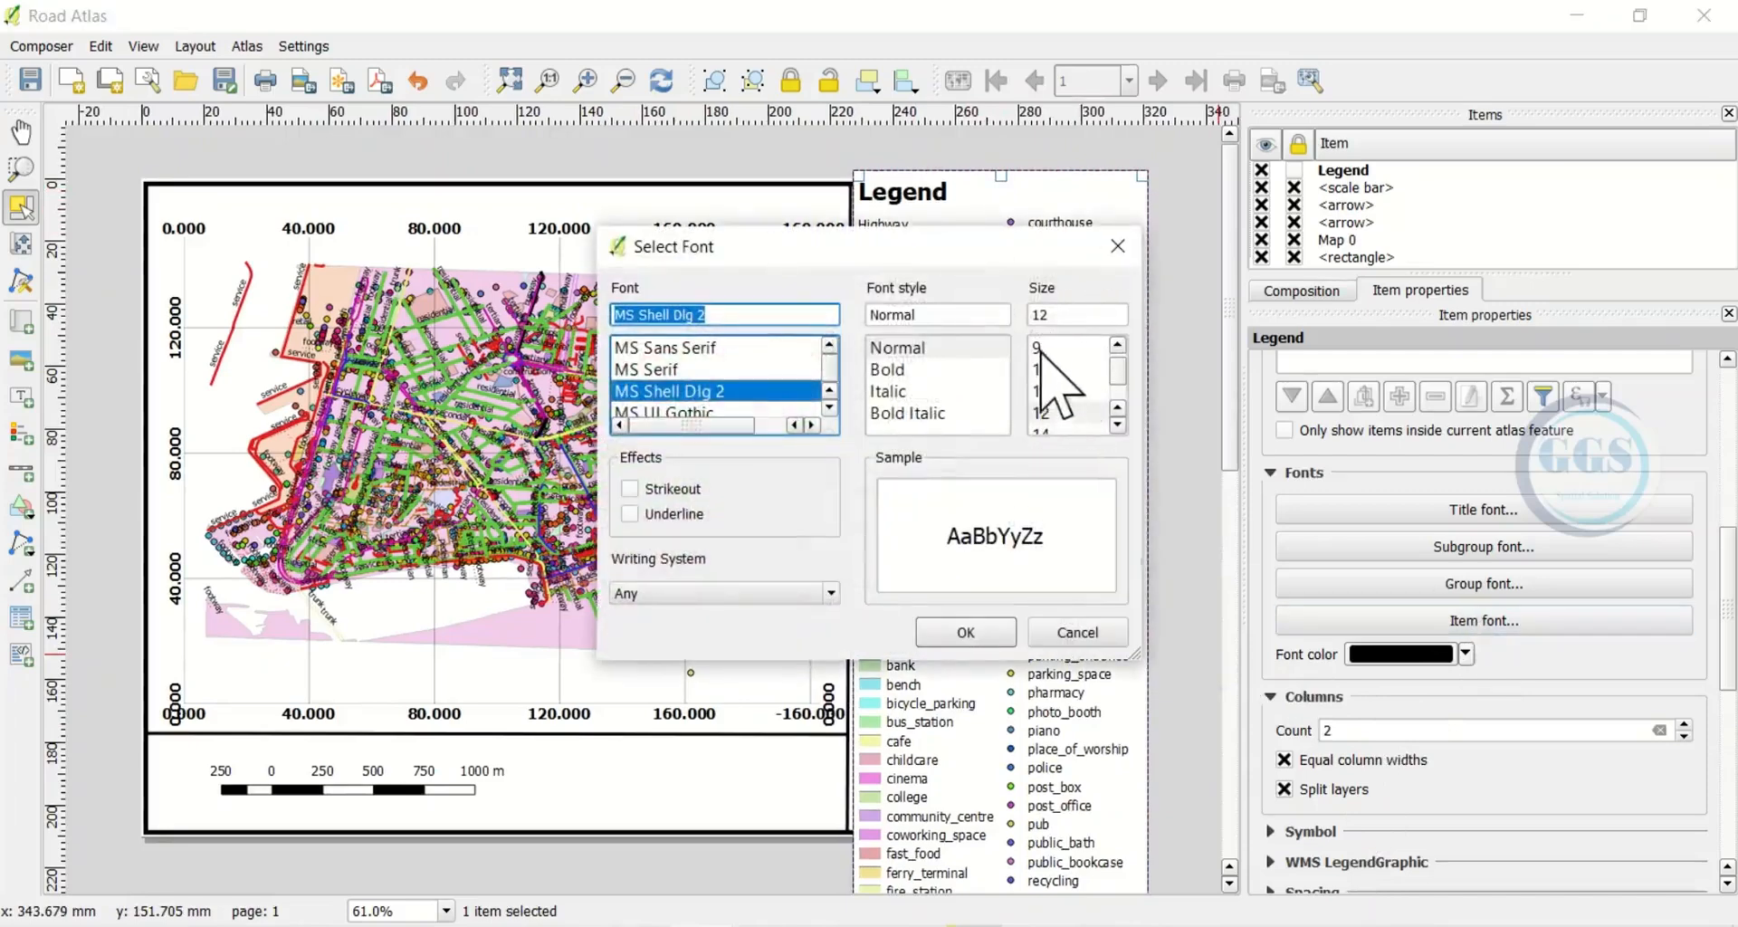
pyautogui.scroll(1, 1050, 366)
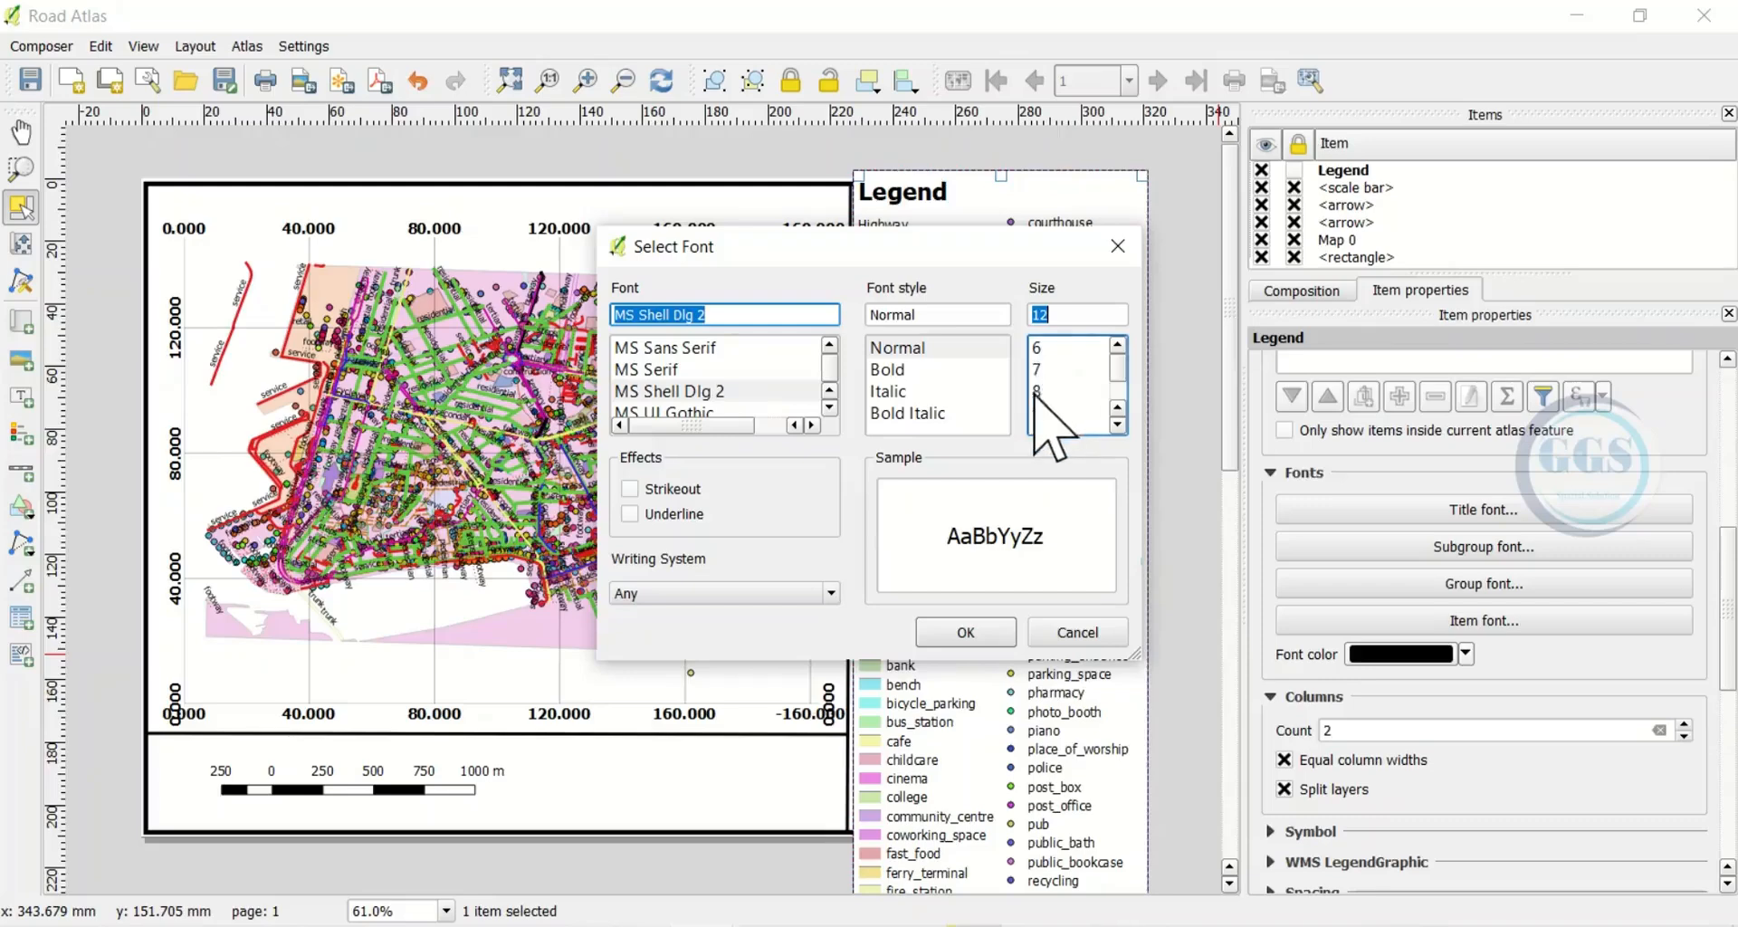
pyautogui.click(1036, 390)
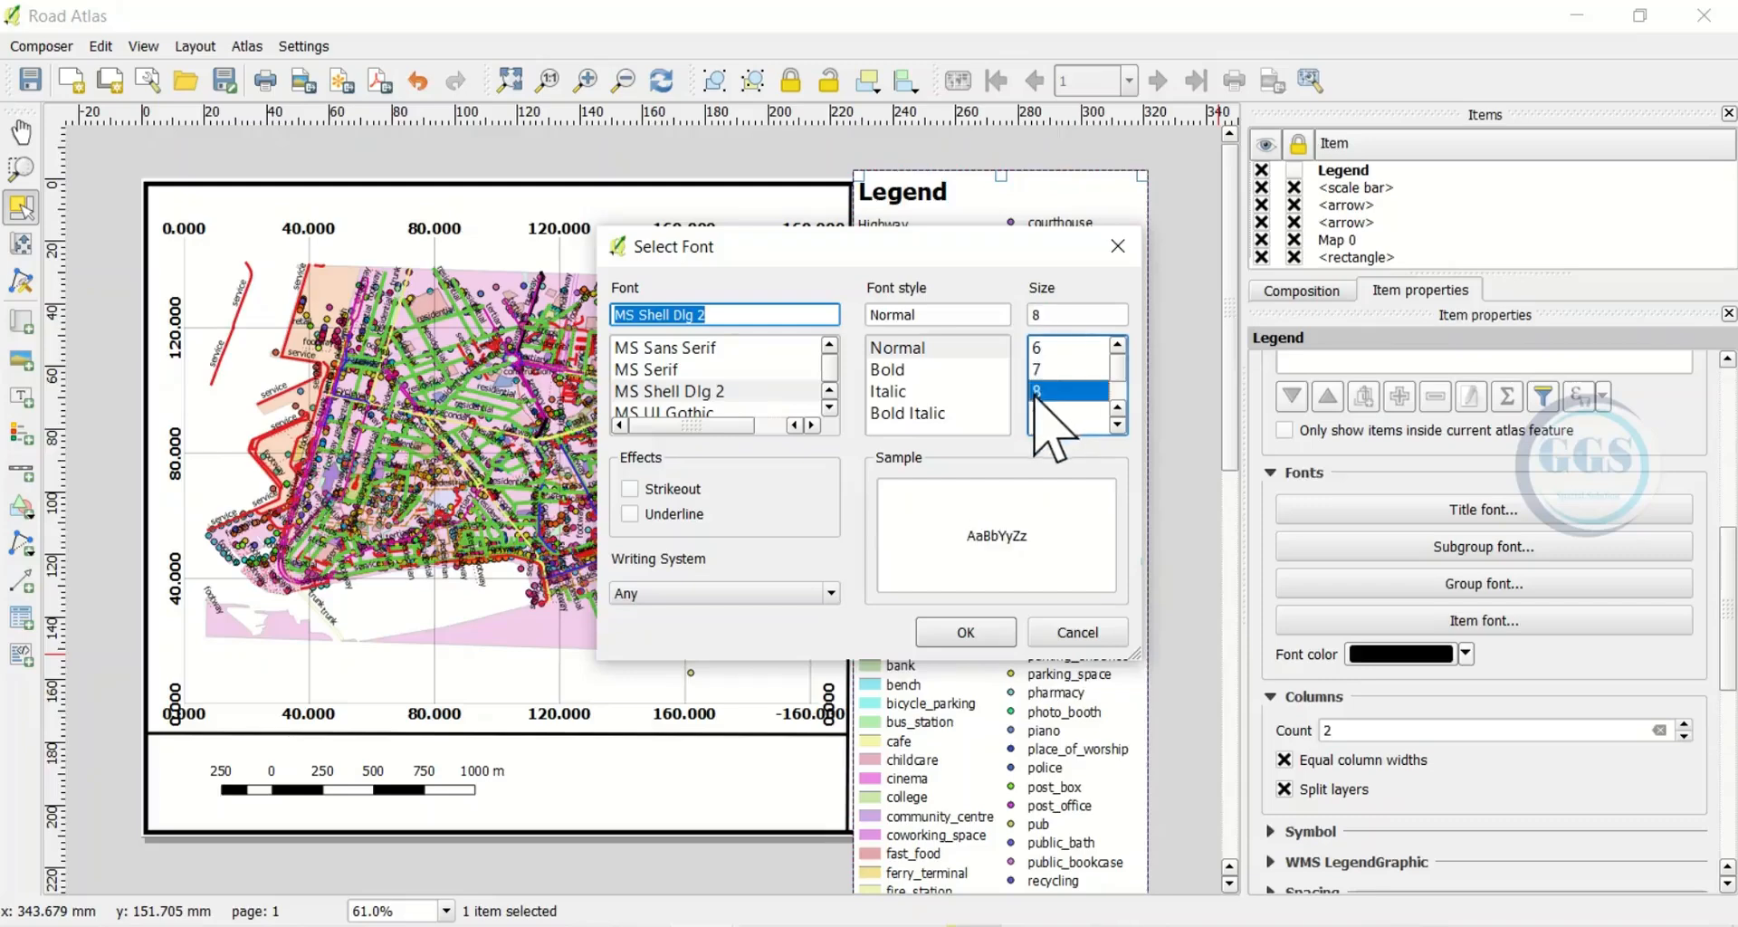
pyautogui.click(965, 631)
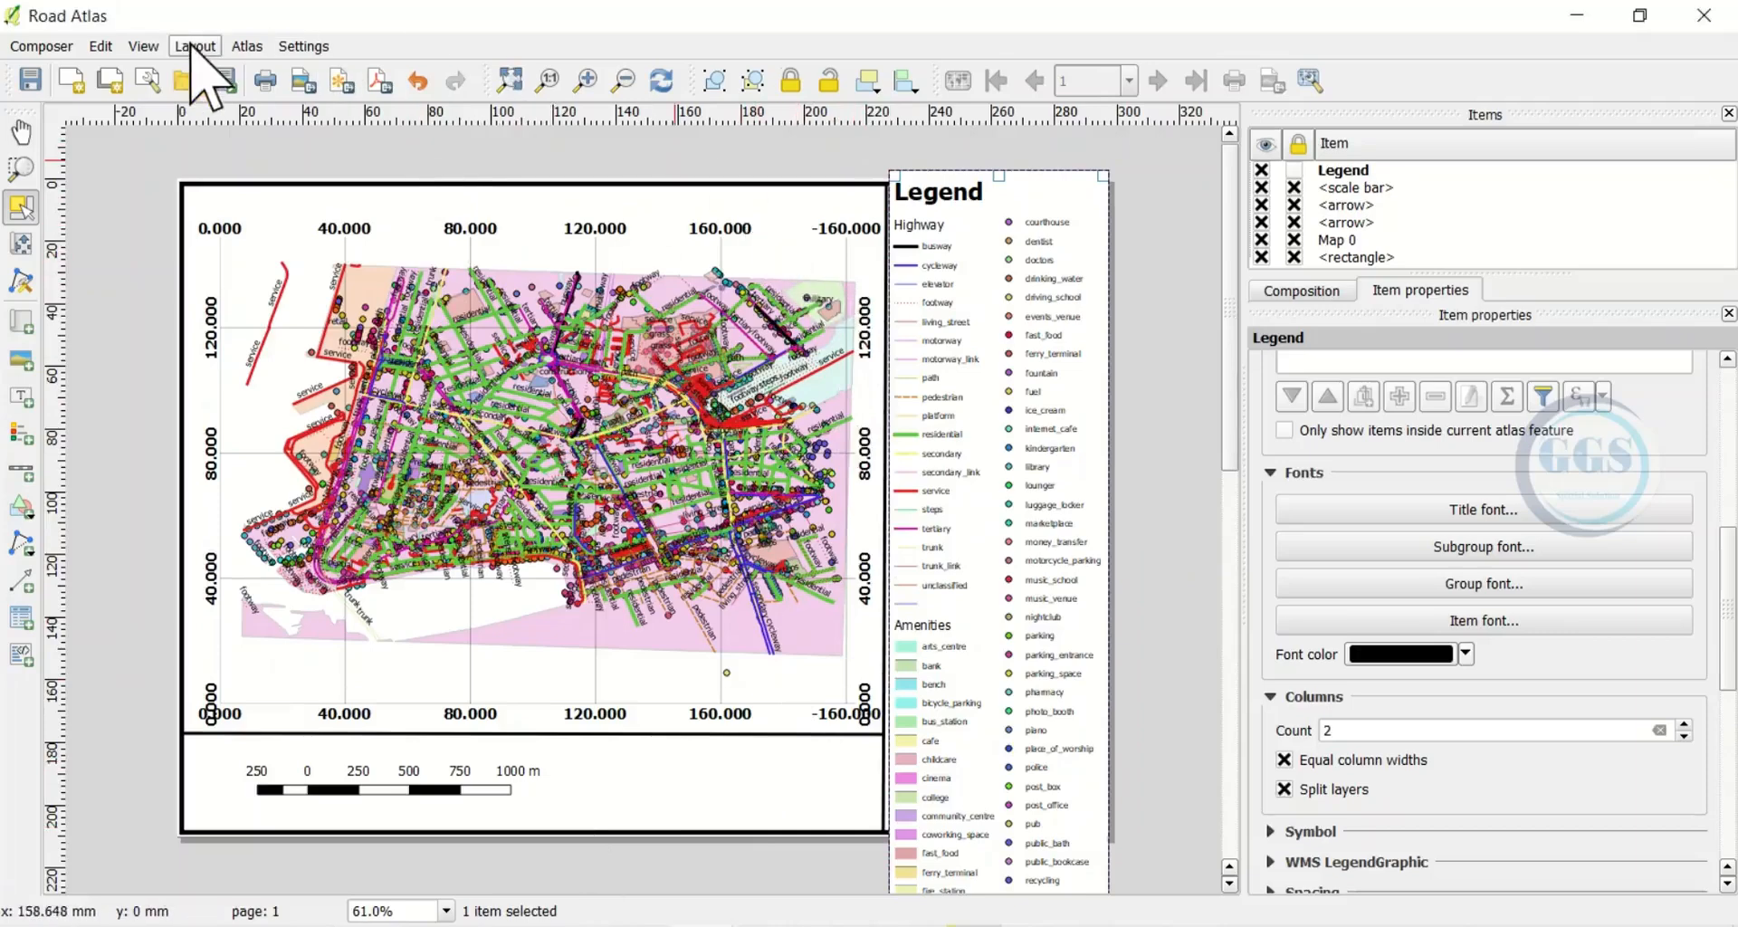
# Draw an upward-pointing north arrow above the map's upper-right corner
pyautogui.click(194, 46)
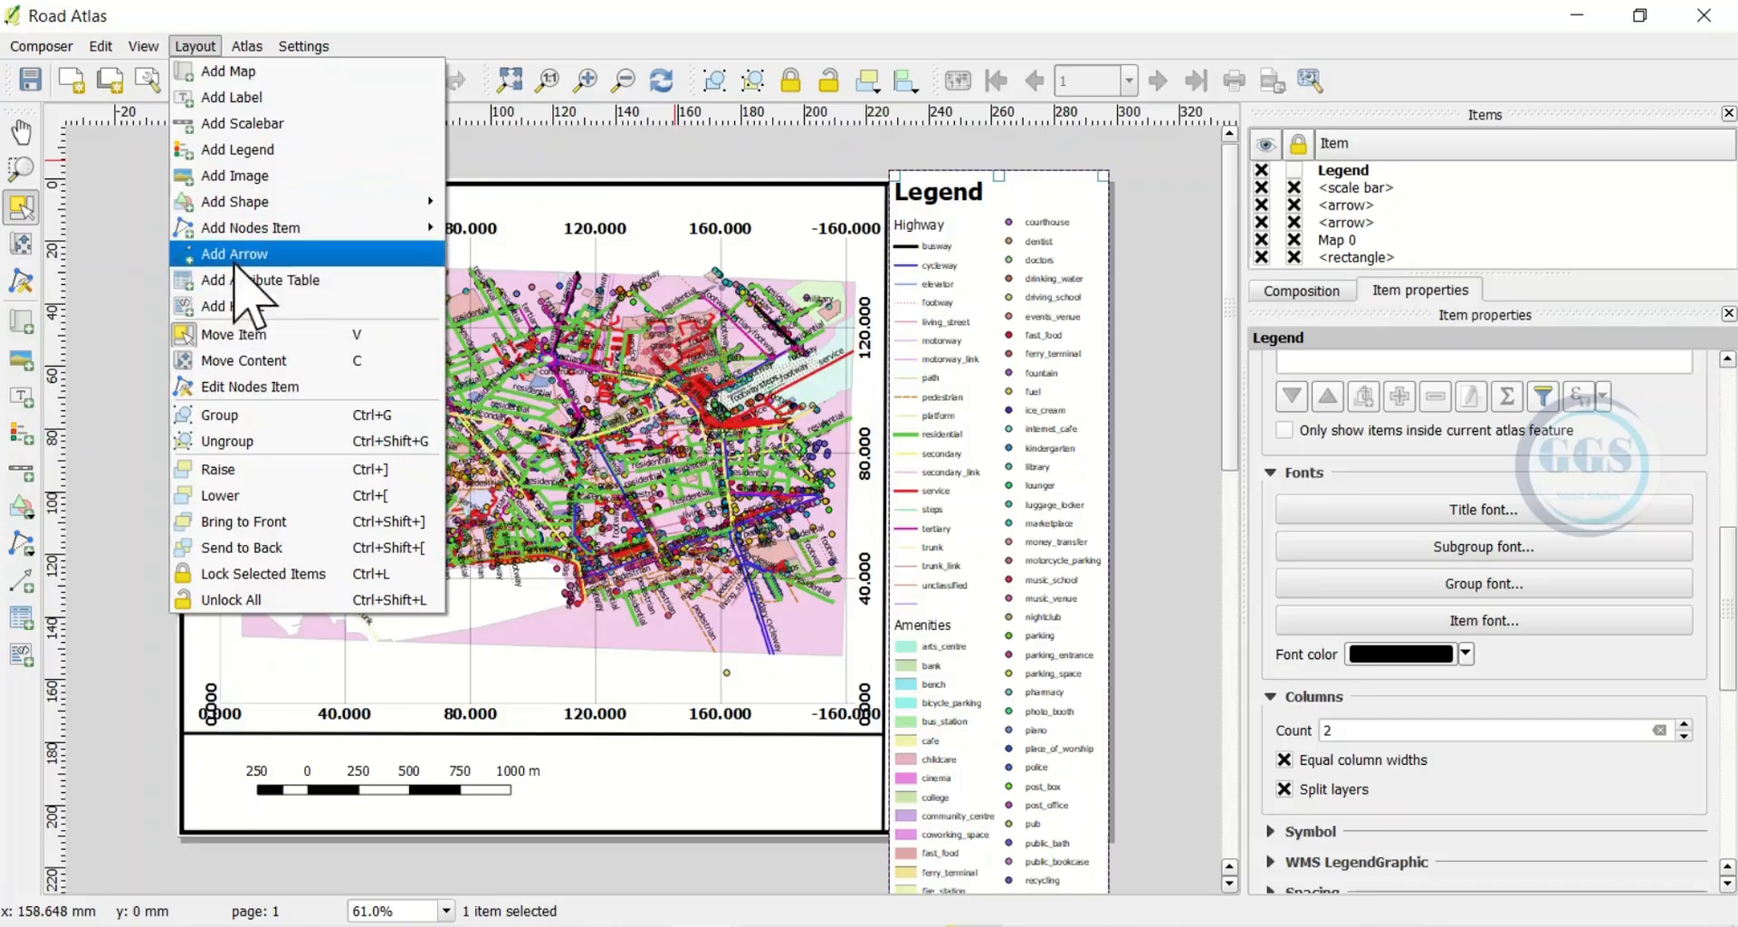
pyautogui.click(219, 259)
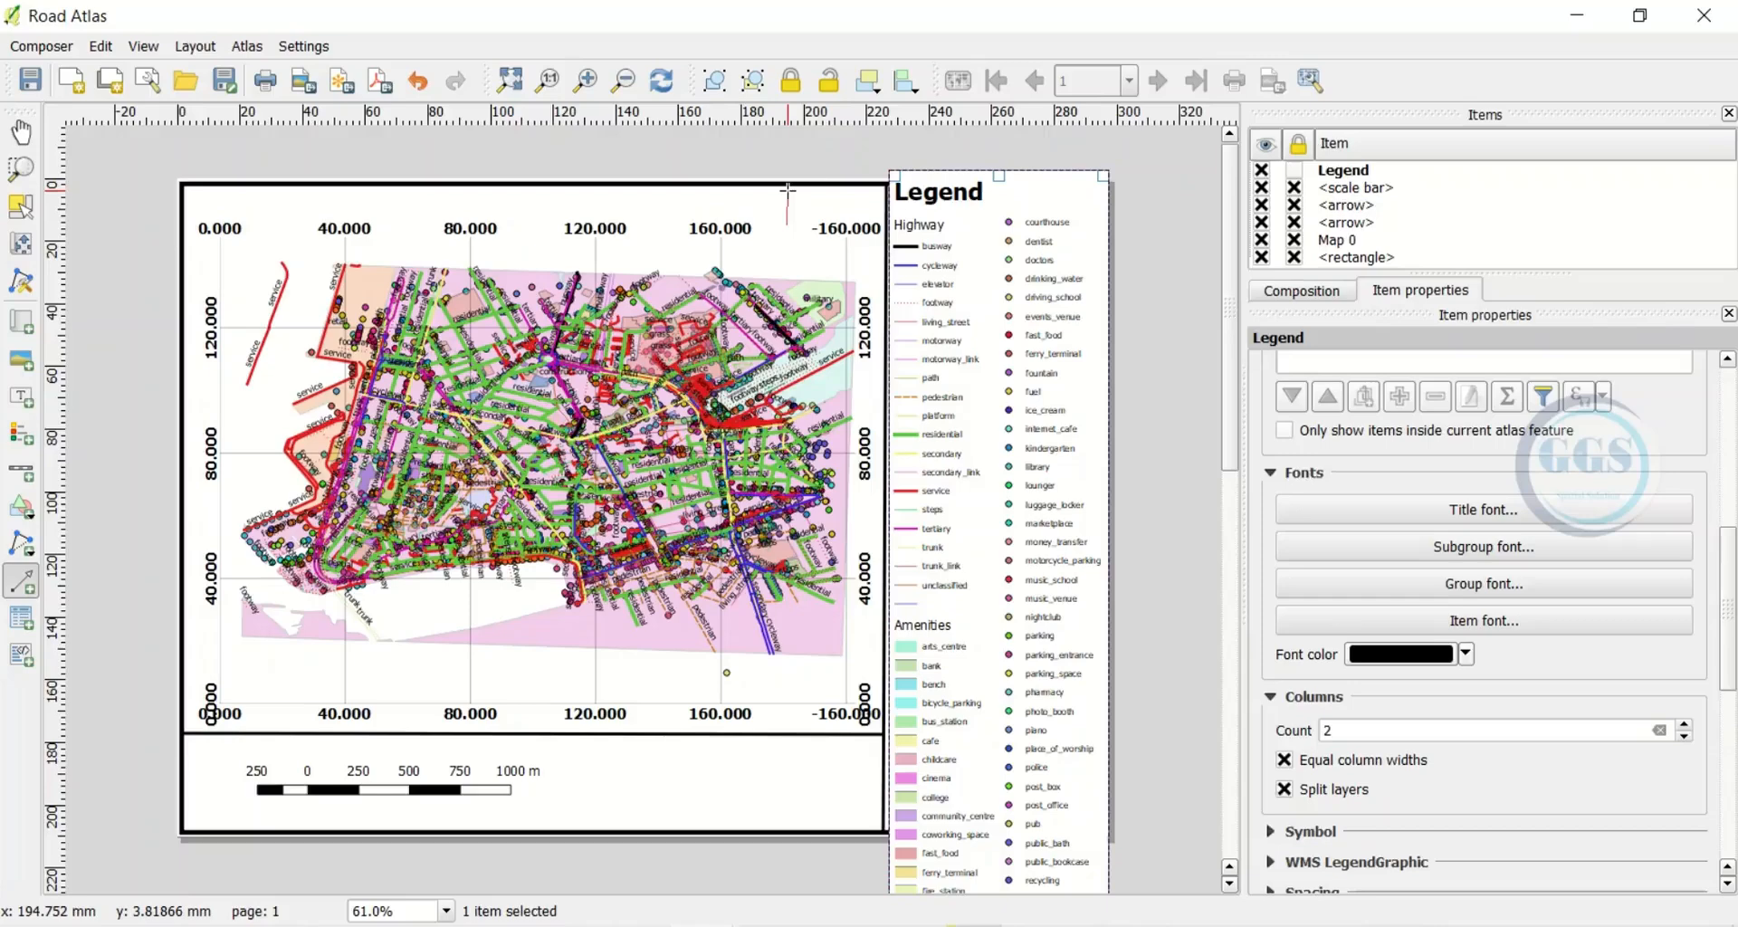
pyautogui.moveTo(785, 193); pyautogui.dragTo(786, 191)
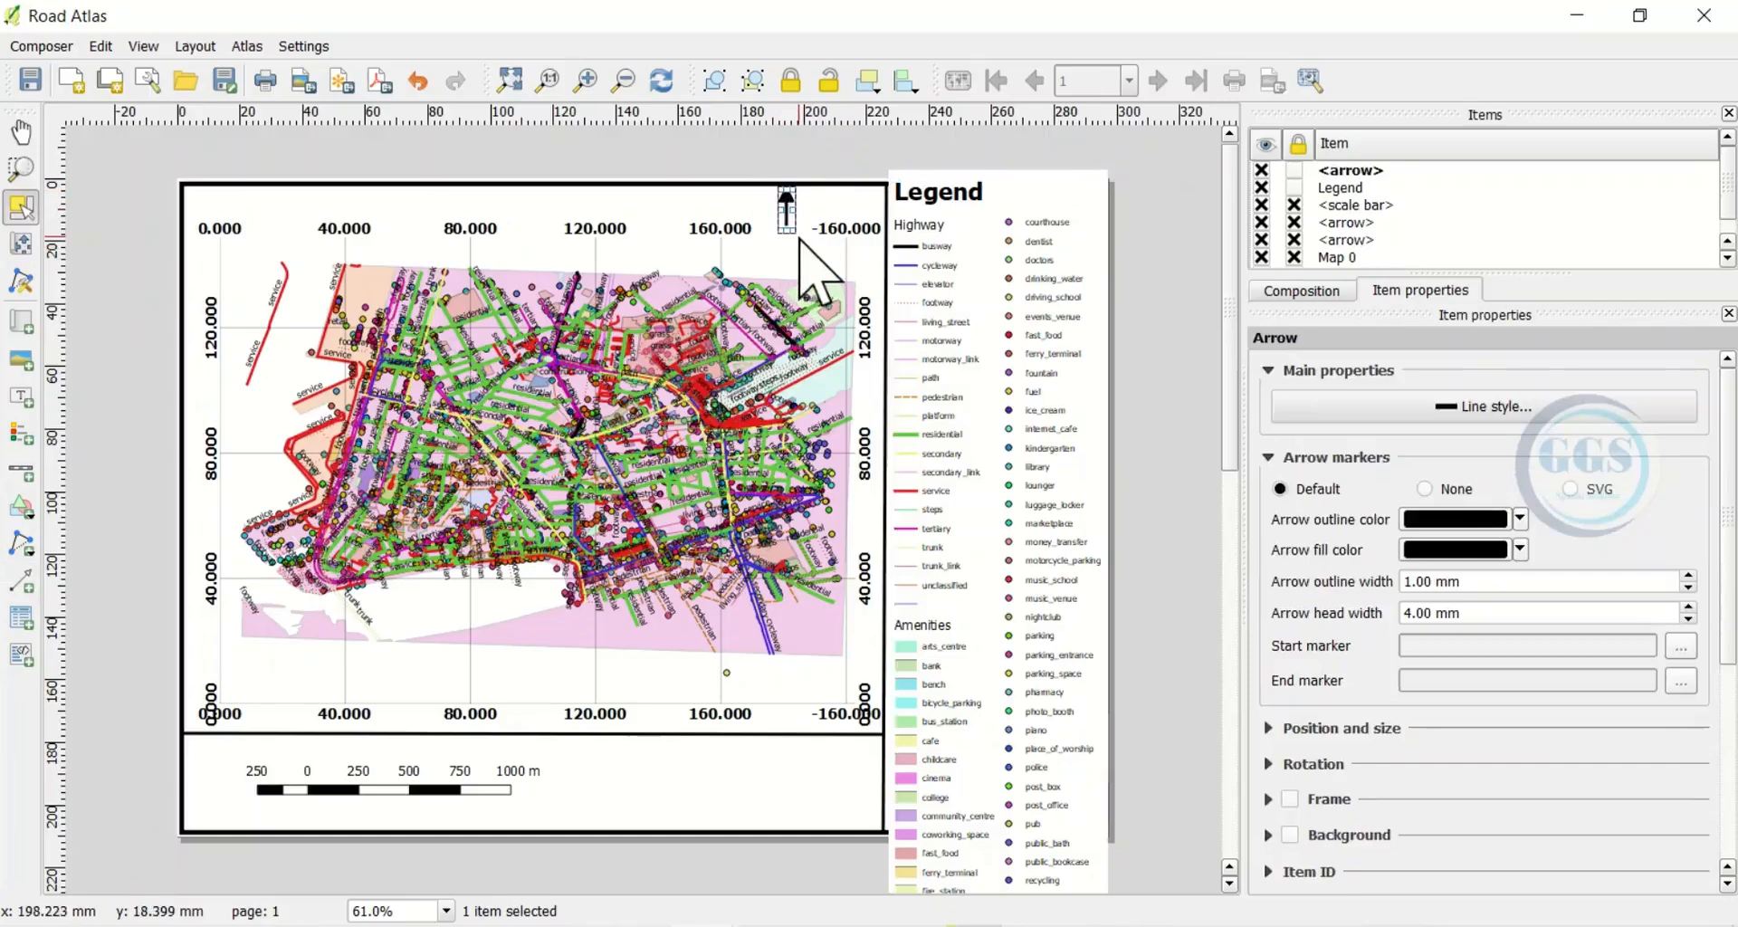
pyautogui.click(758, 214)
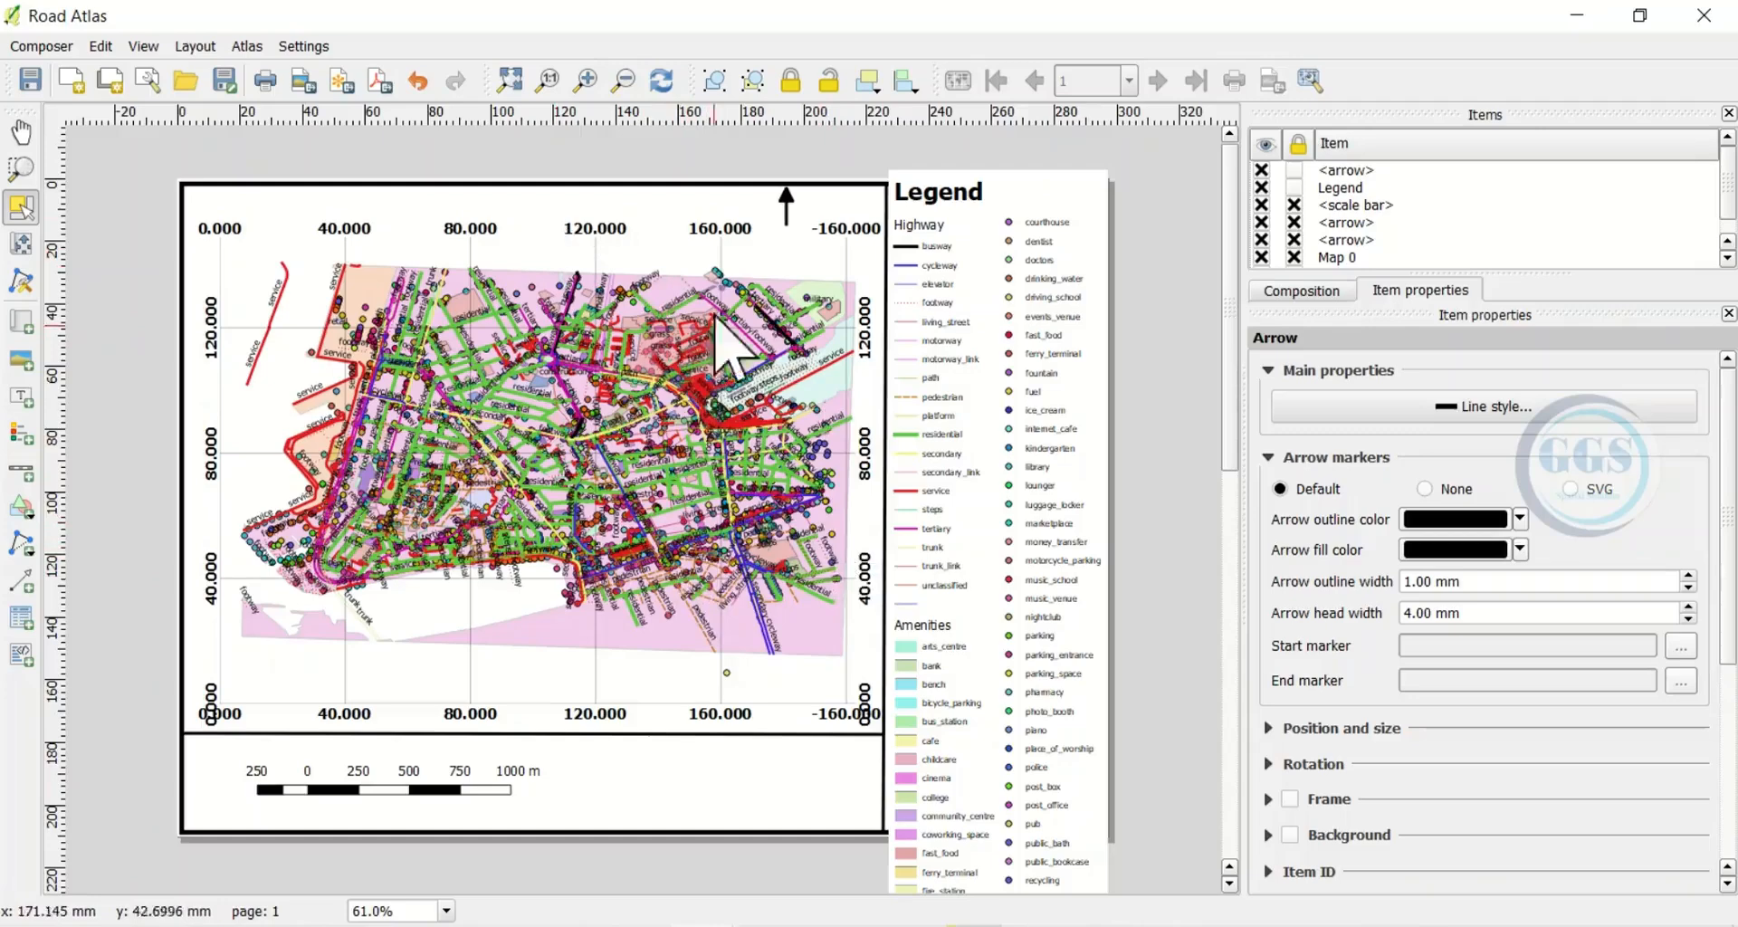
# Add a centred label reading 'Road Map Atlas of Marseille' at the map's top left
pyautogui.click(205, 51)
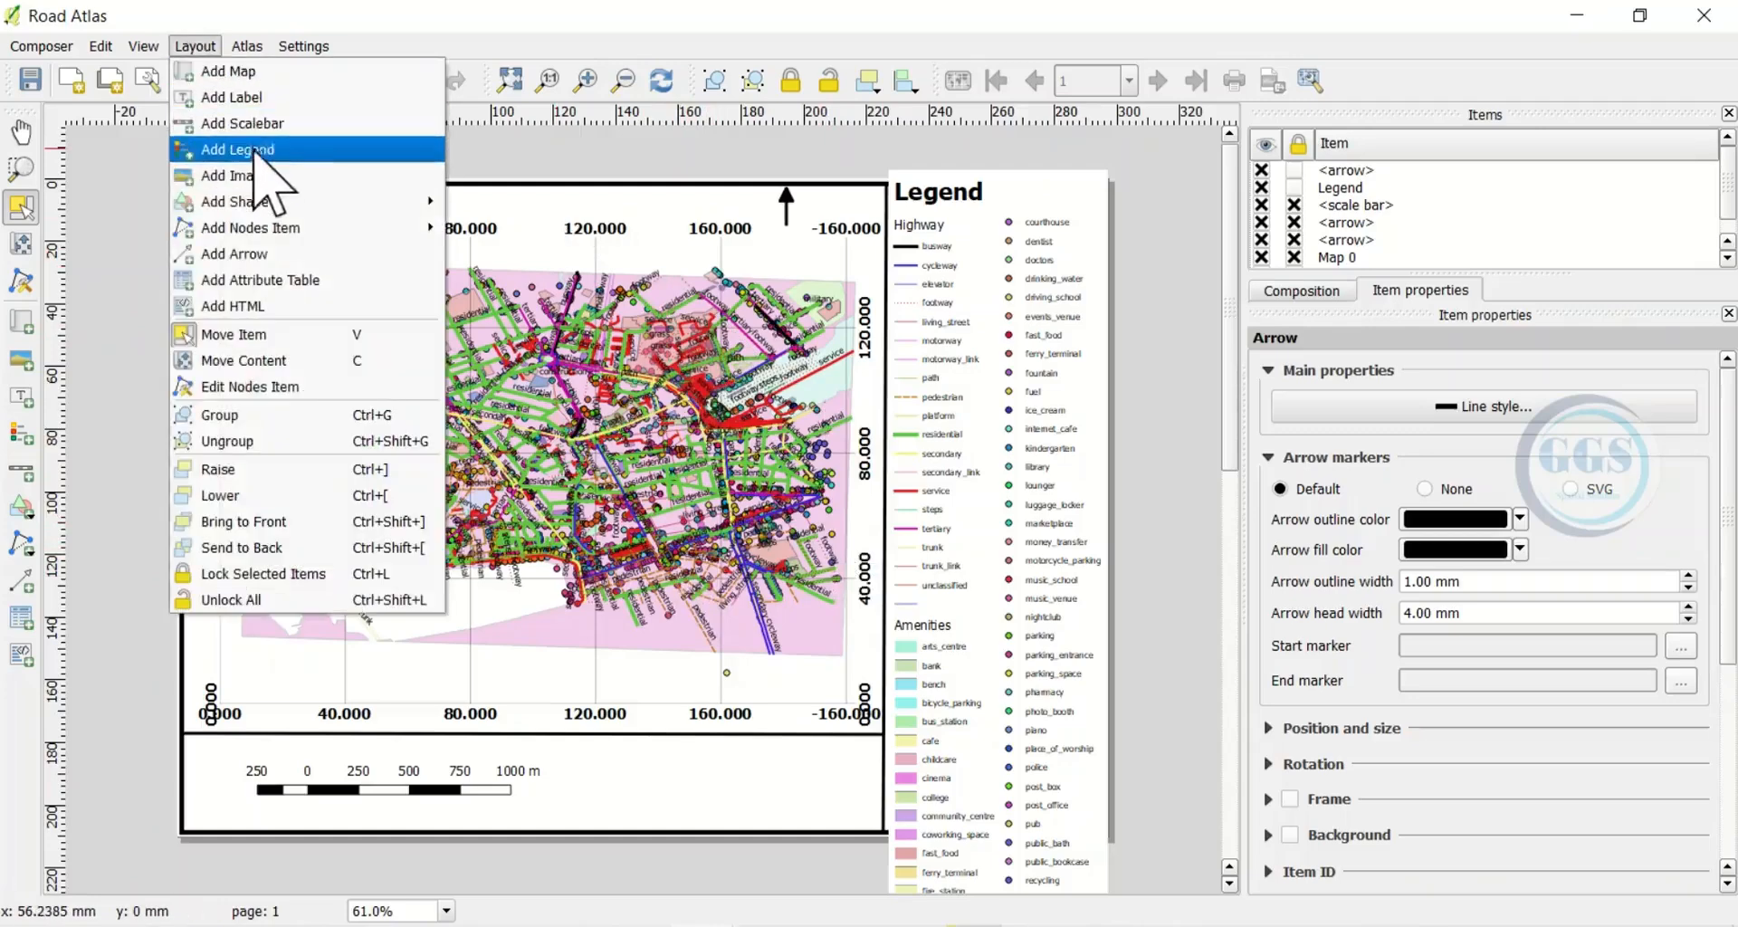
pyautogui.click(247, 102)
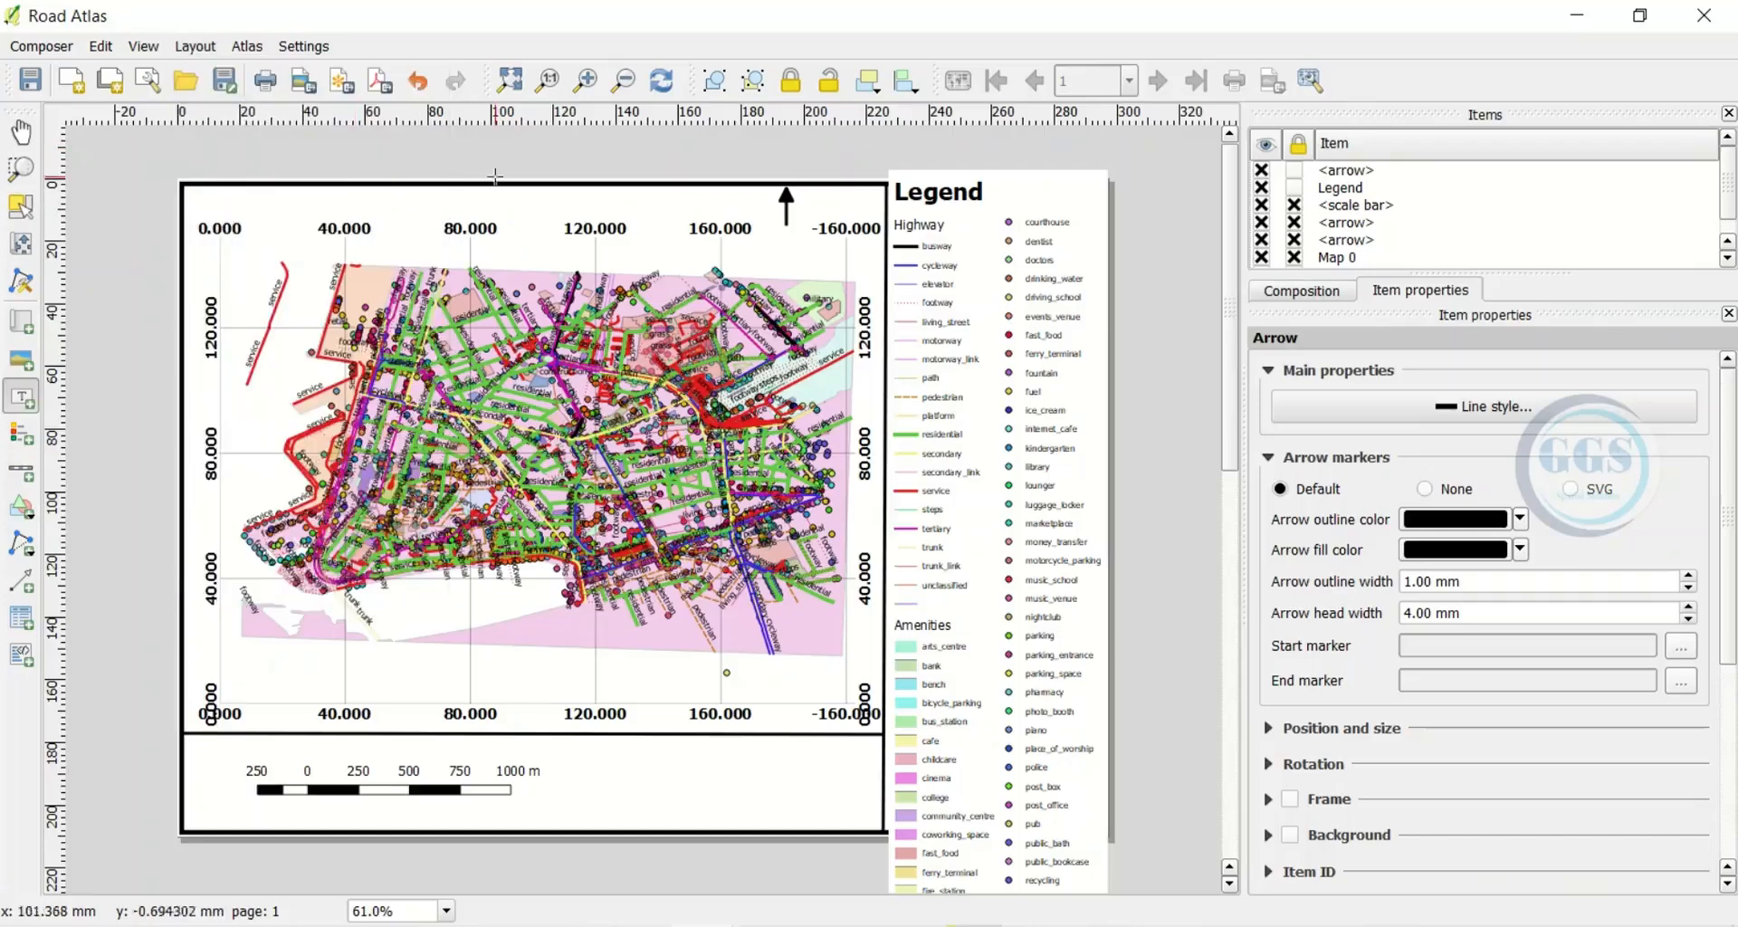
pyautogui.click(339, 200)
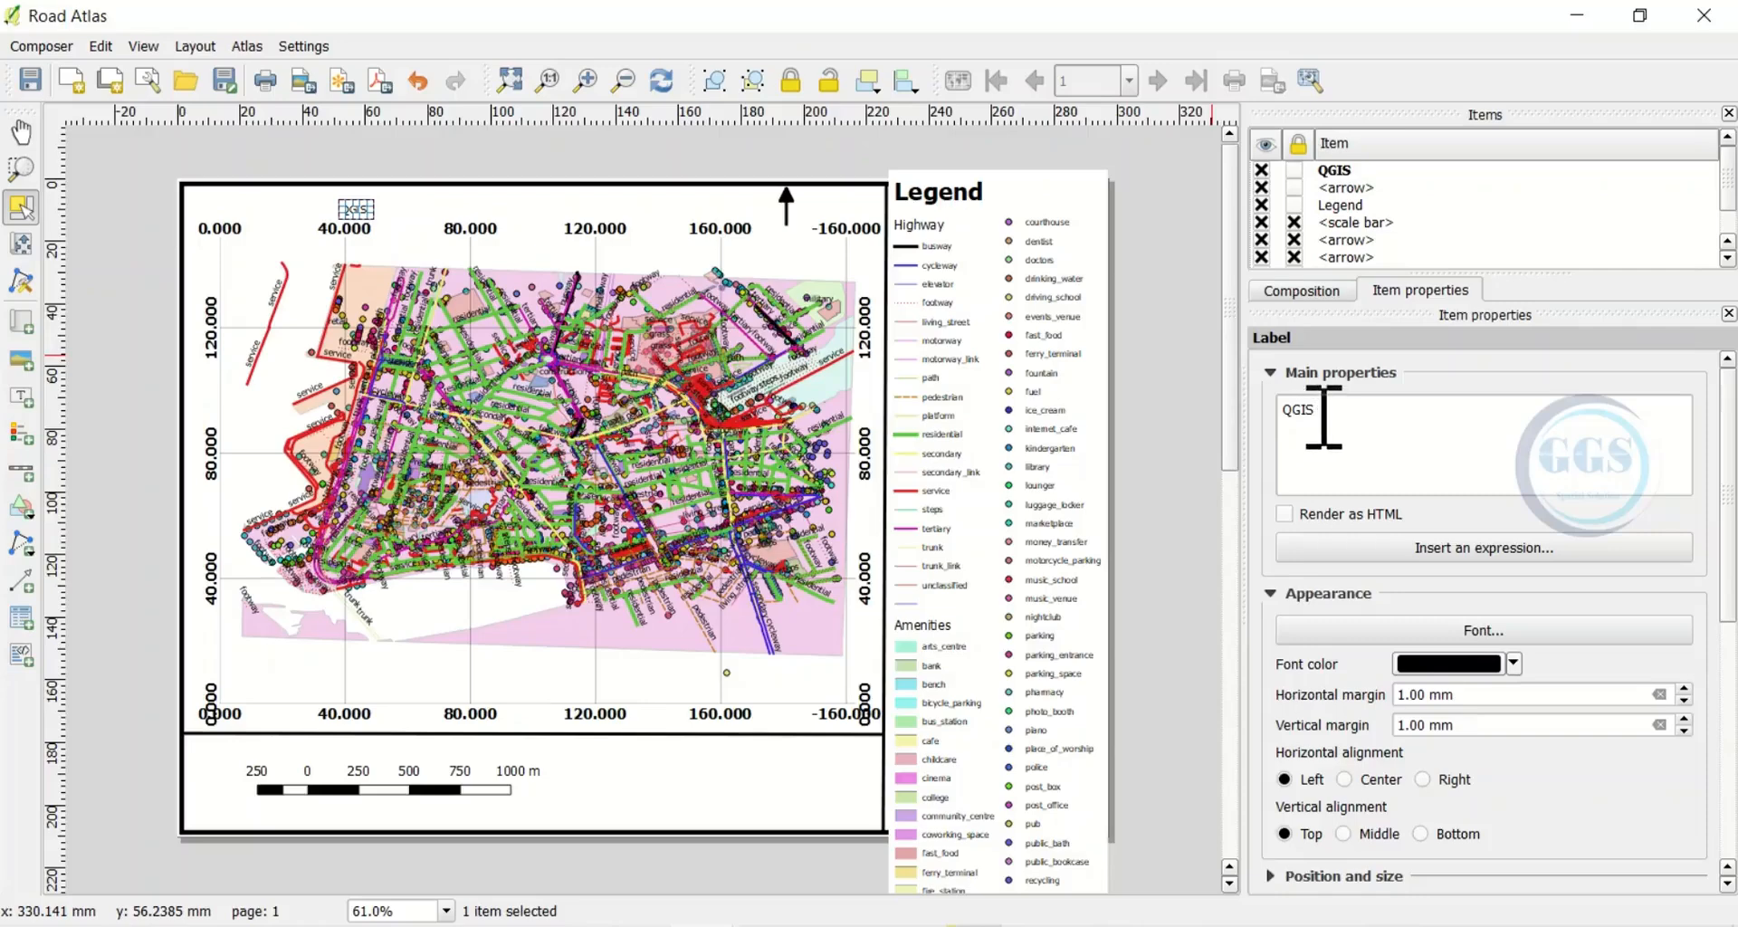
pyautogui.doubleClick(1294, 412)
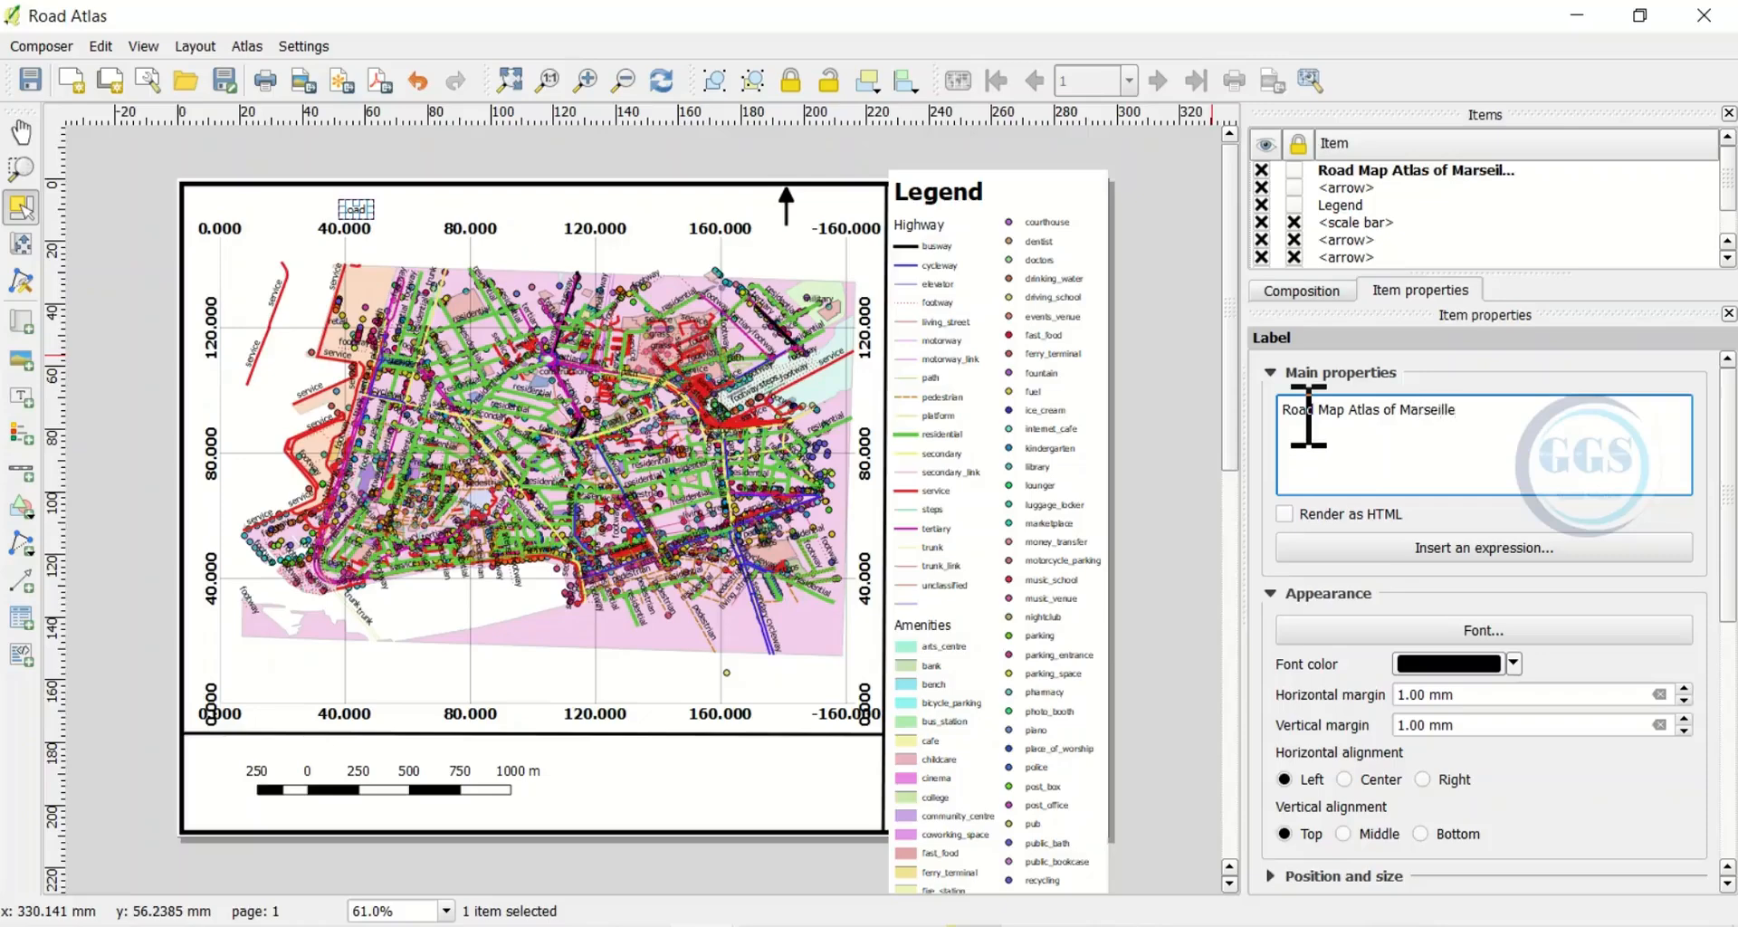
pyautogui.click(1345, 780)
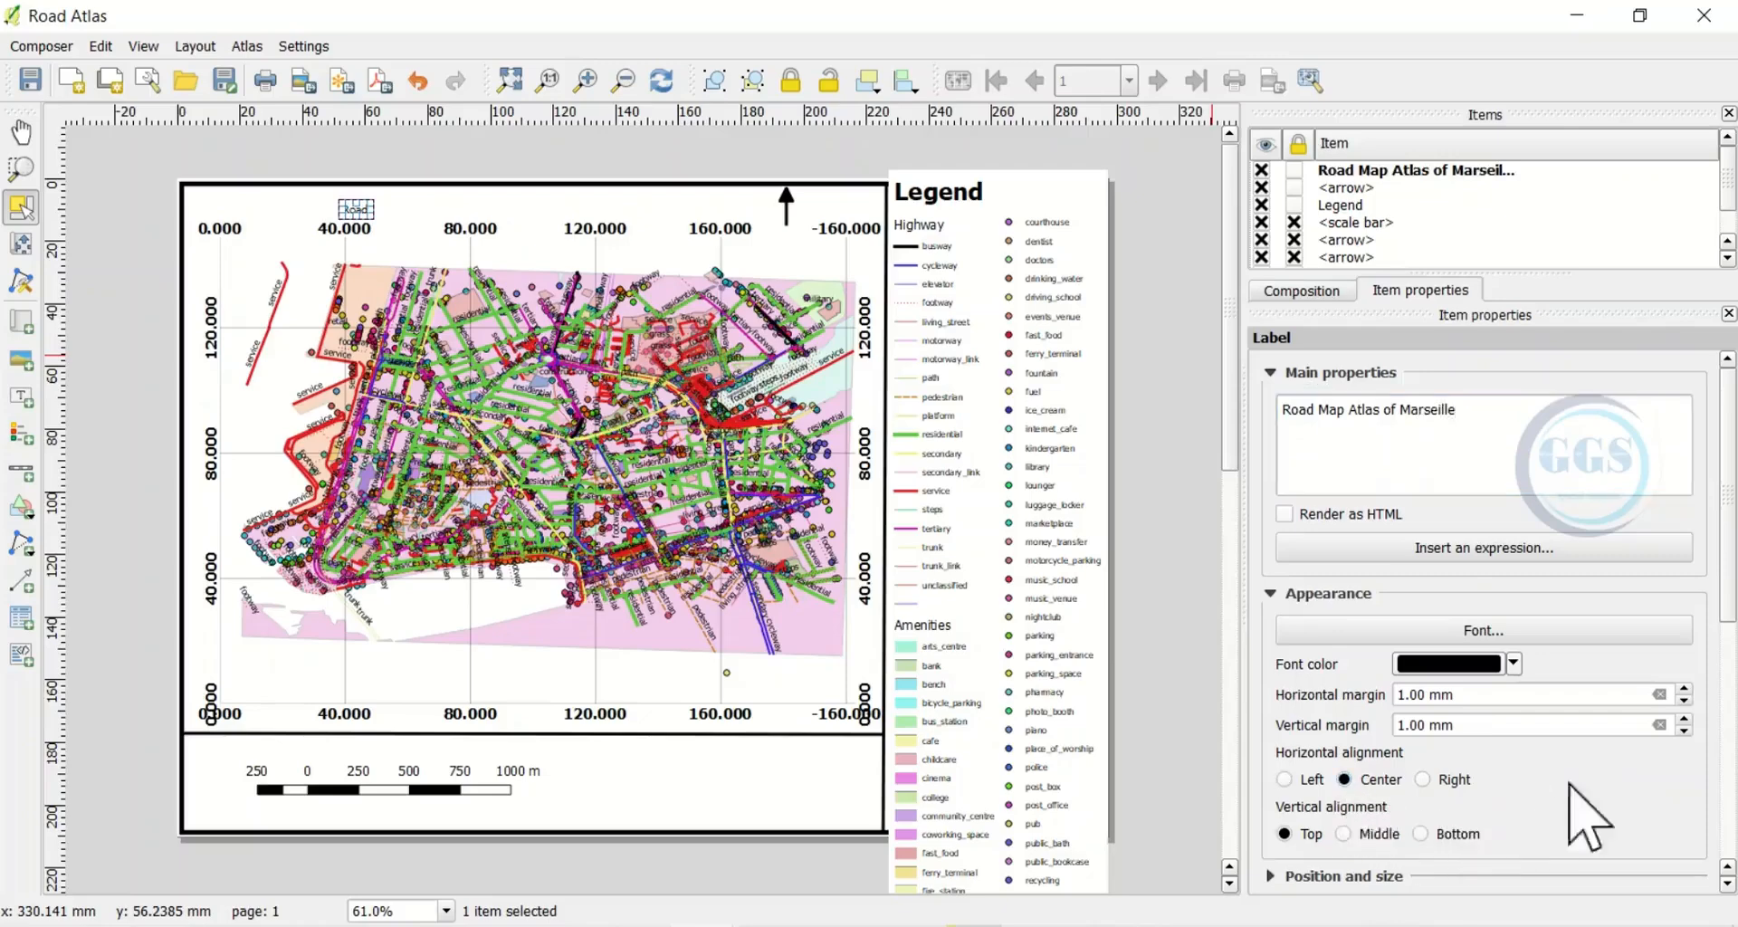
pyautogui.scroll(-5, 1730, 724)
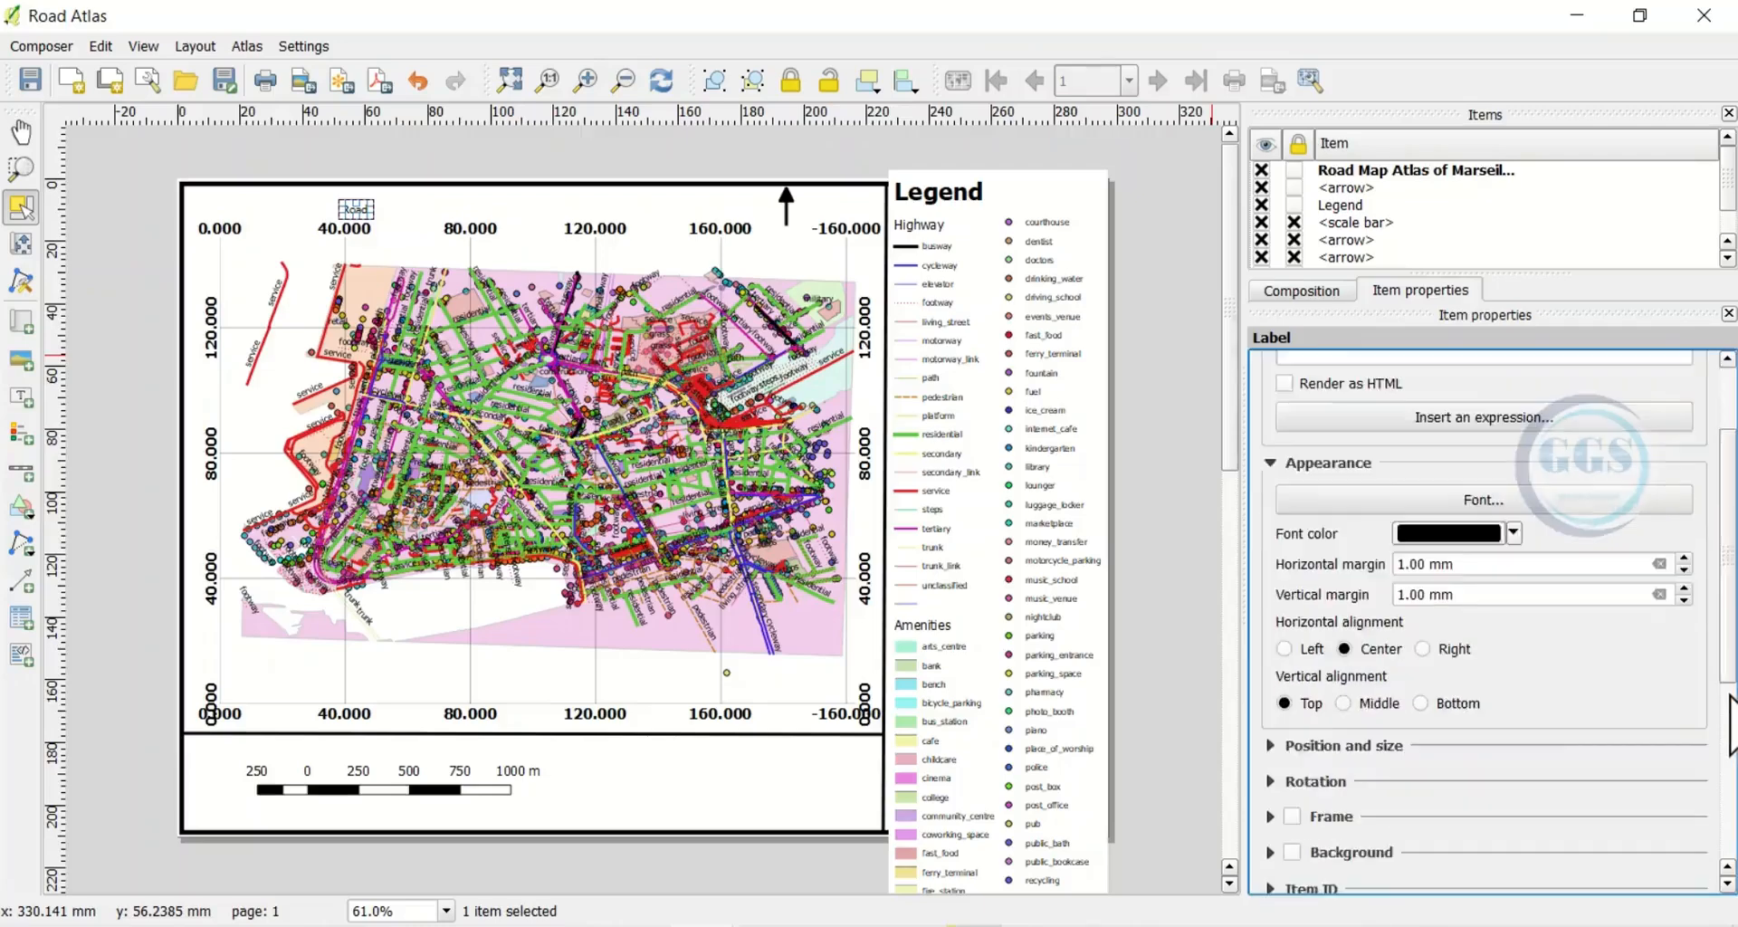
pyautogui.scroll(-3, 1730, 724)
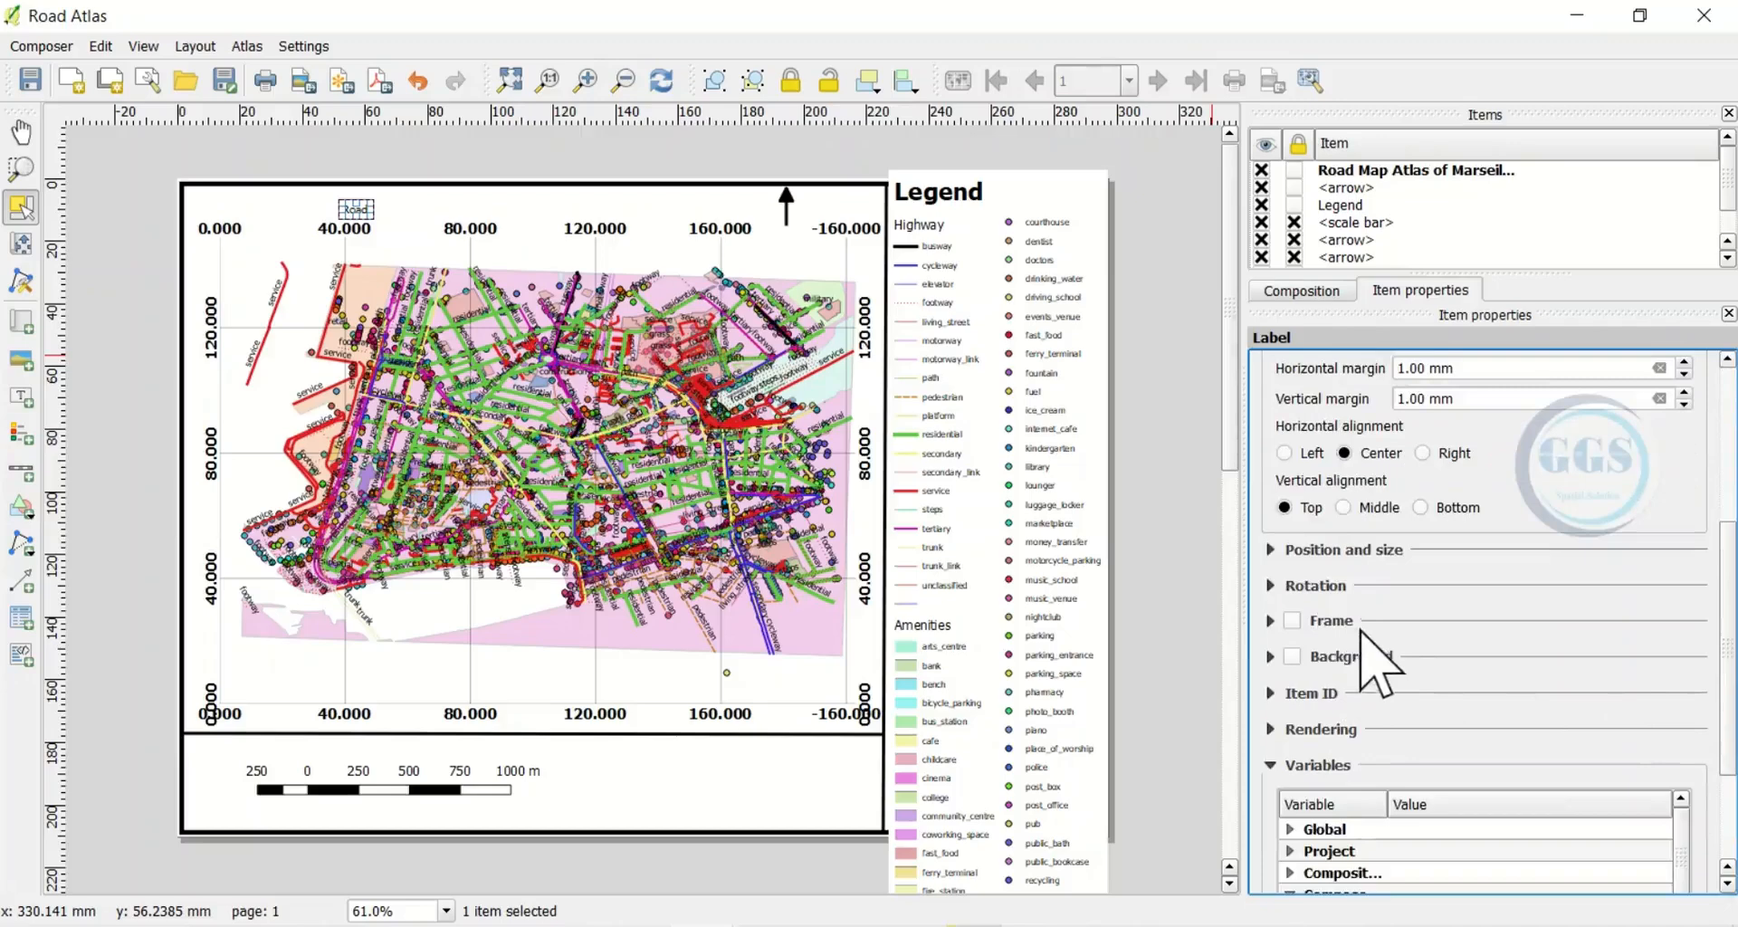
pyautogui.click(1270, 549)
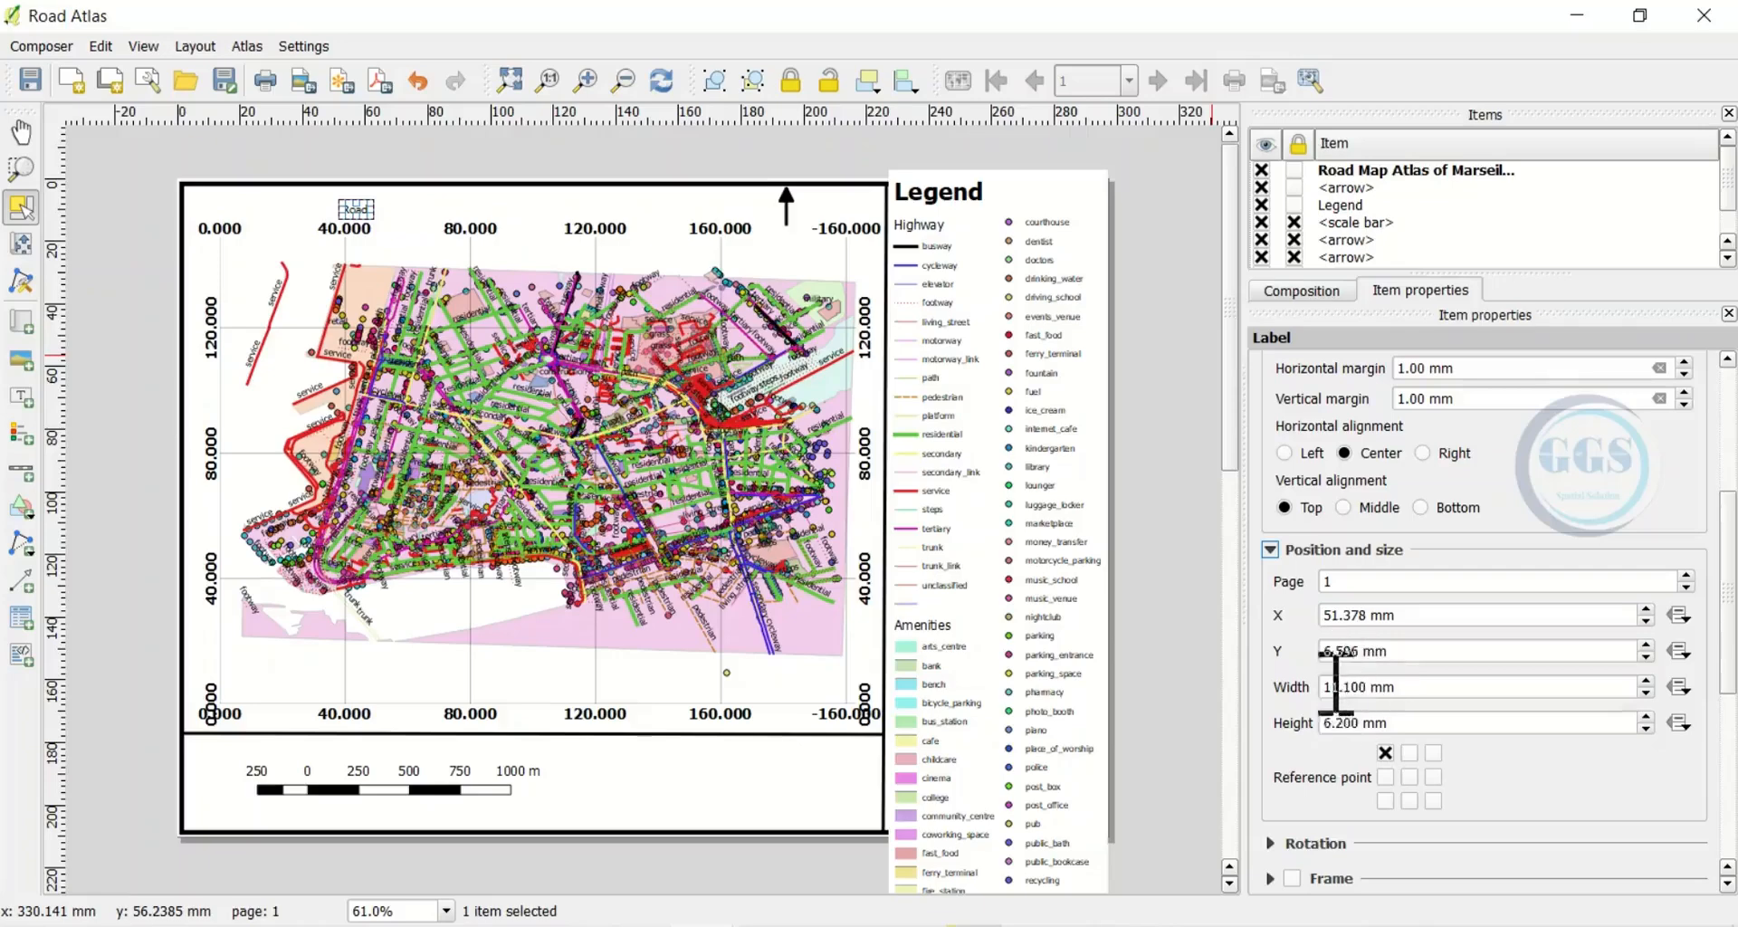
pyautogui.click(1270, 551)
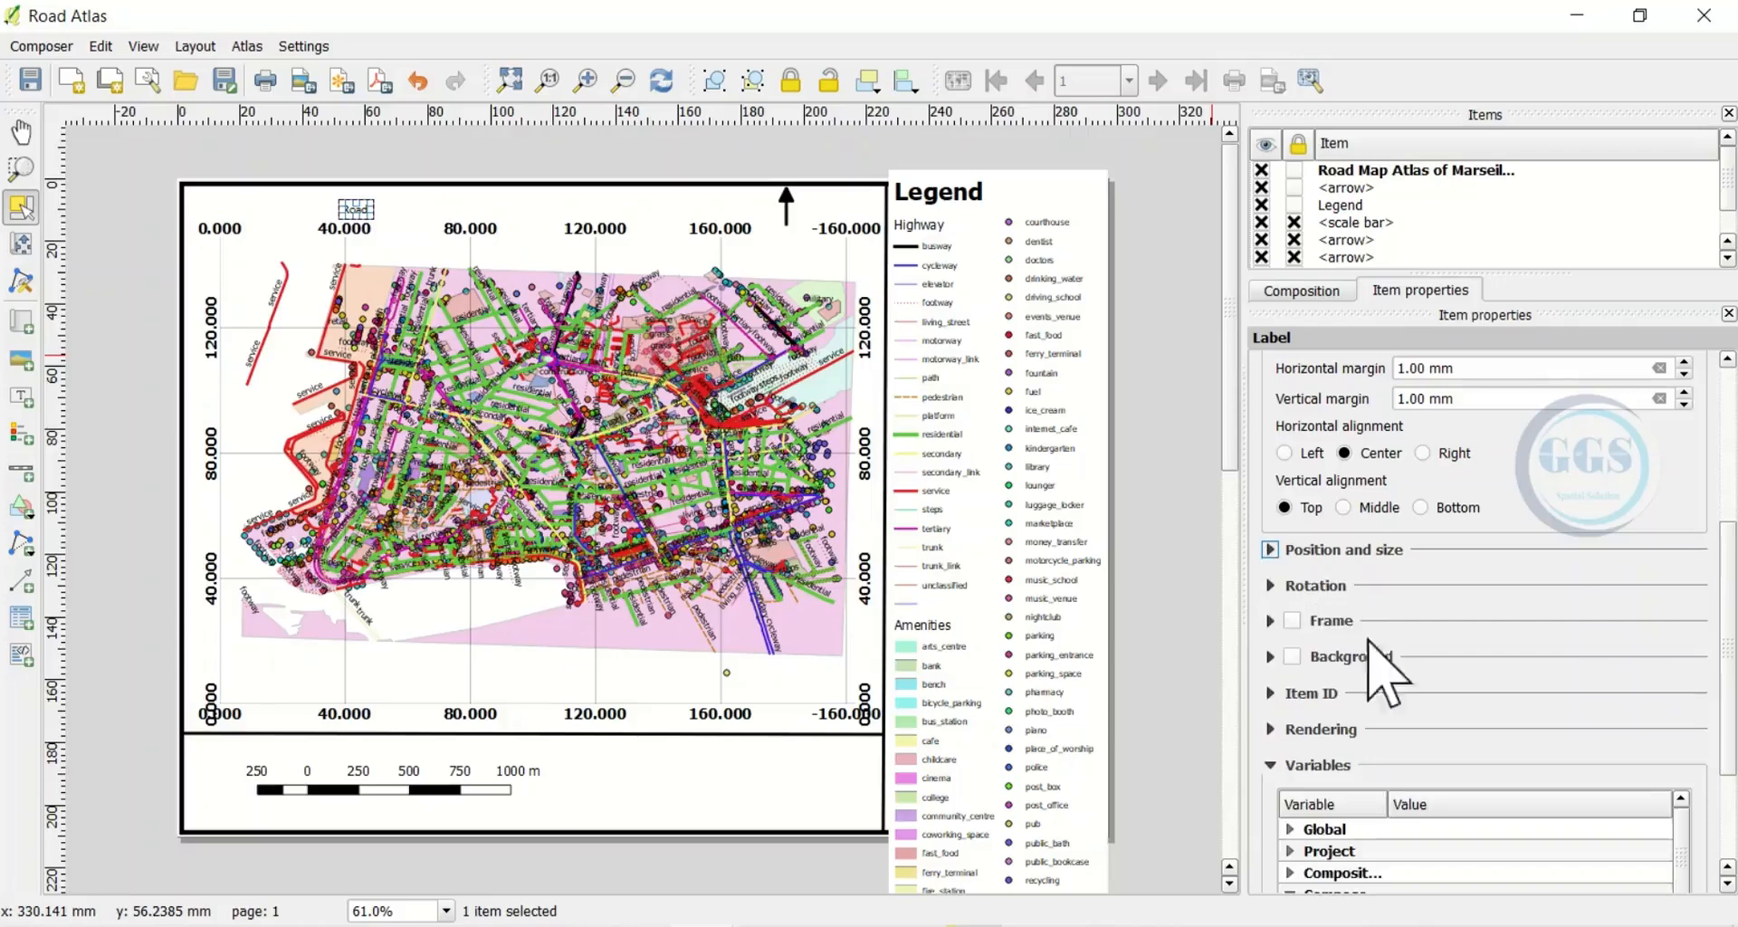
pyautogui.scroll(3, 1520, 735)
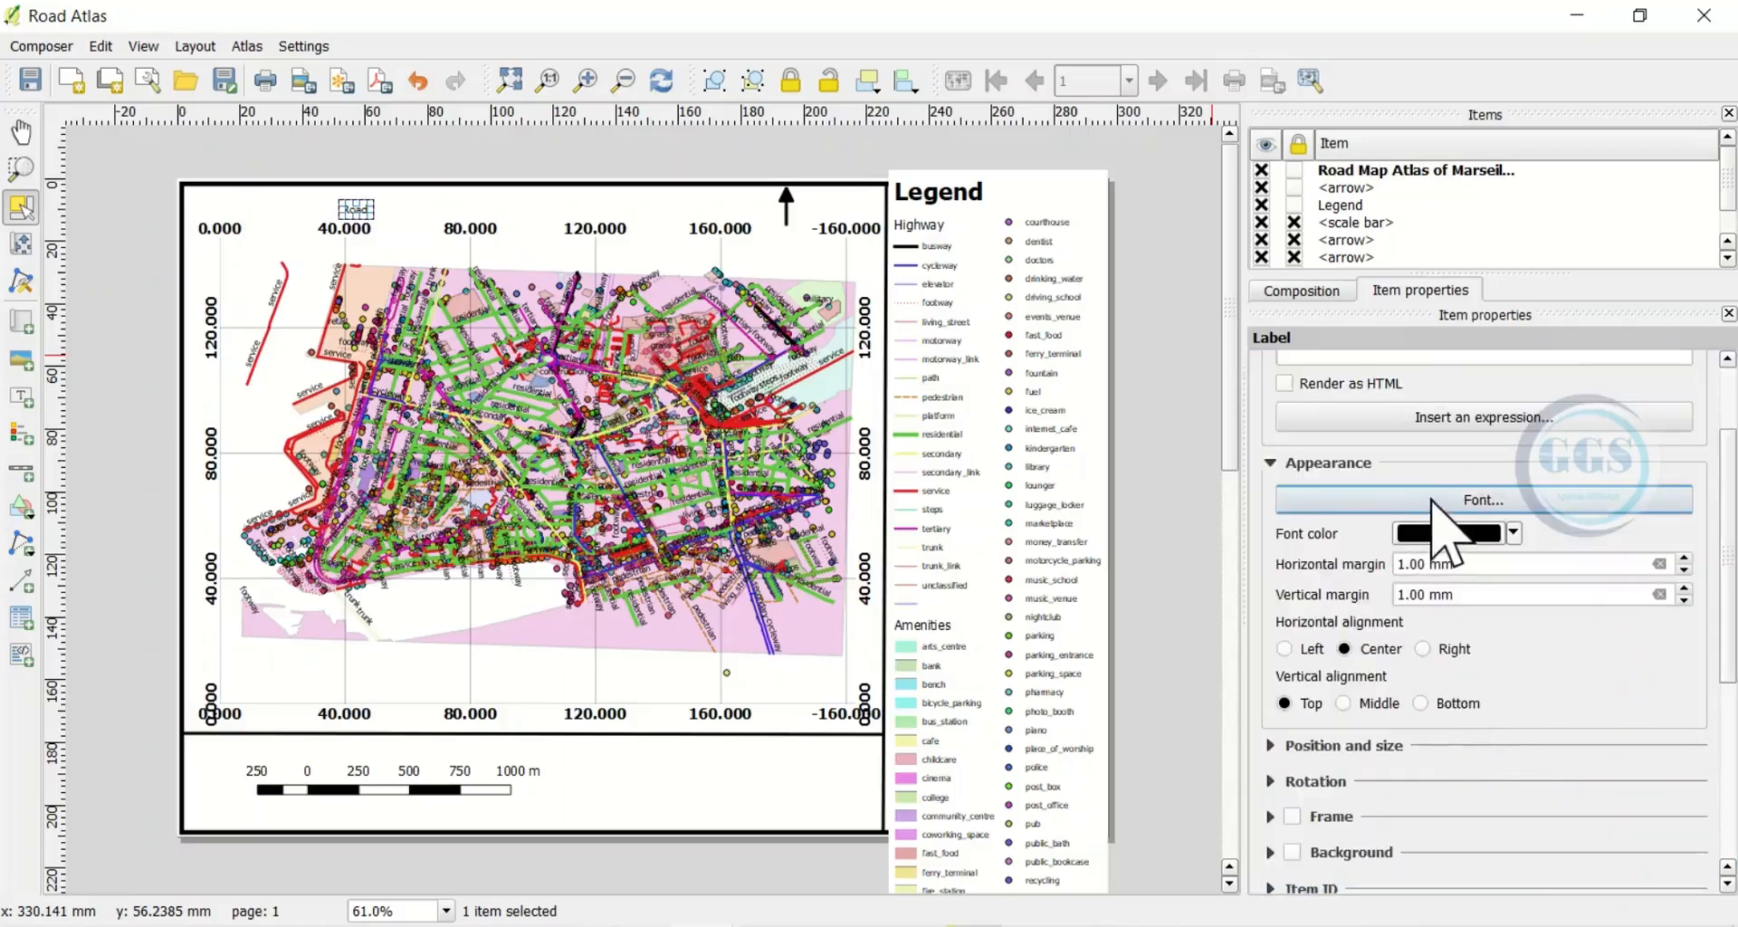
# Make the title Bold size 16 and widen its box across the top of the map
pyautogui.click(1439, 504)
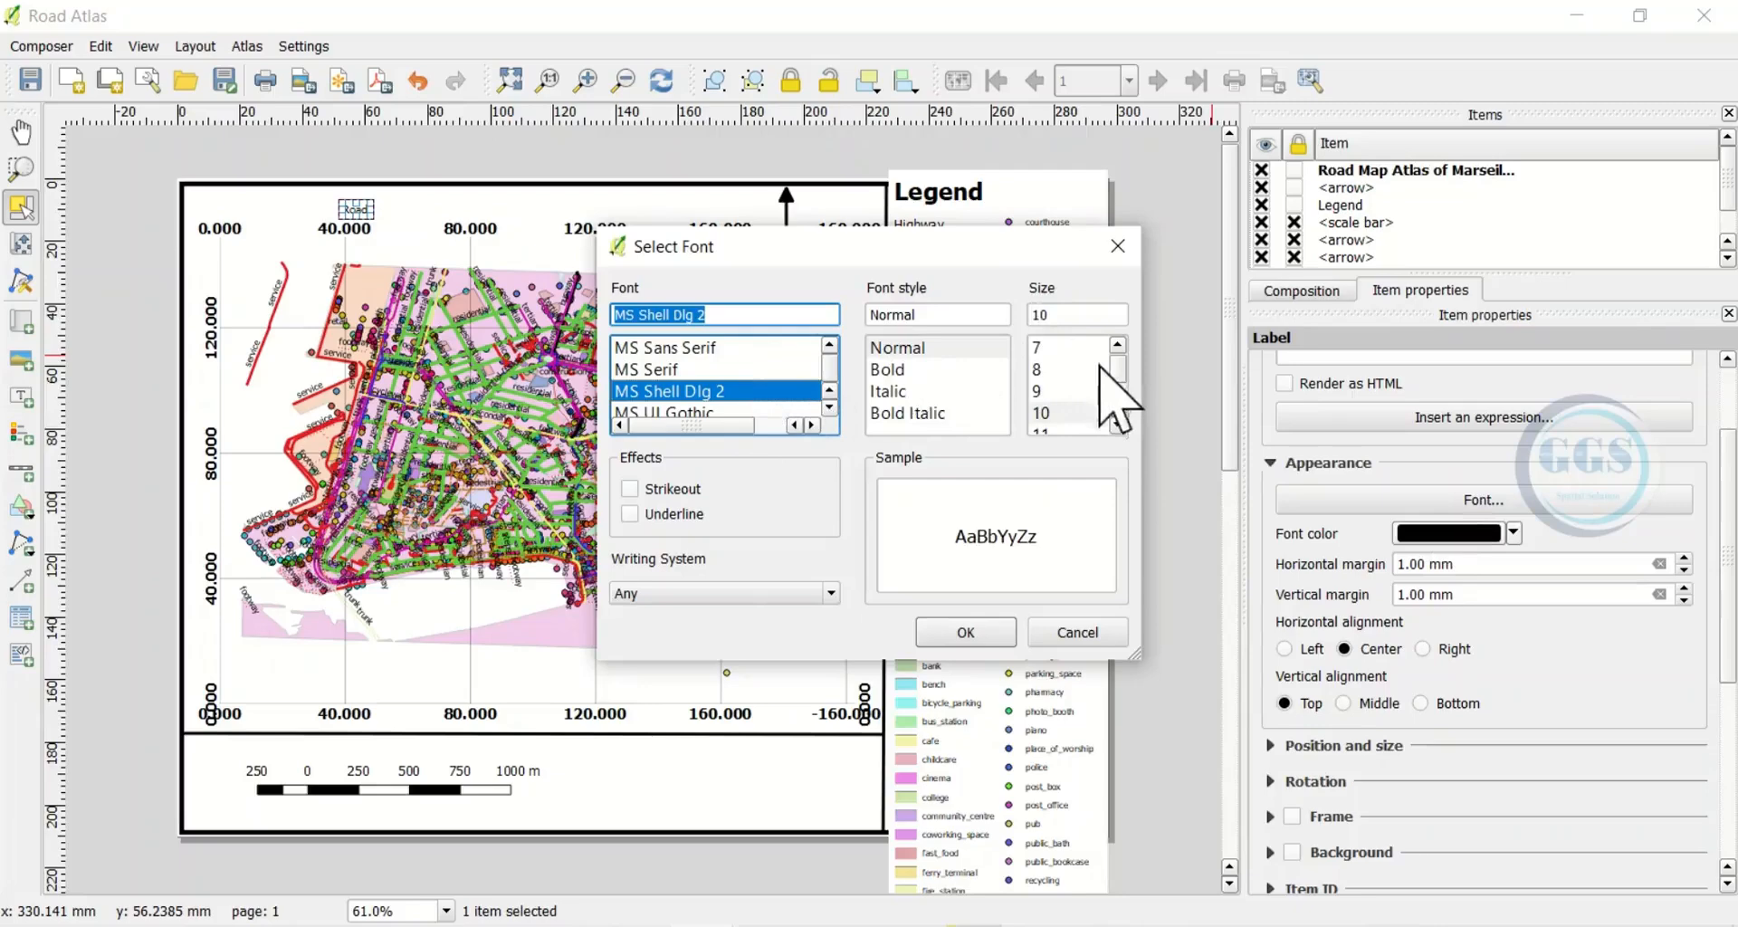
pyautogui.click(886, 370)
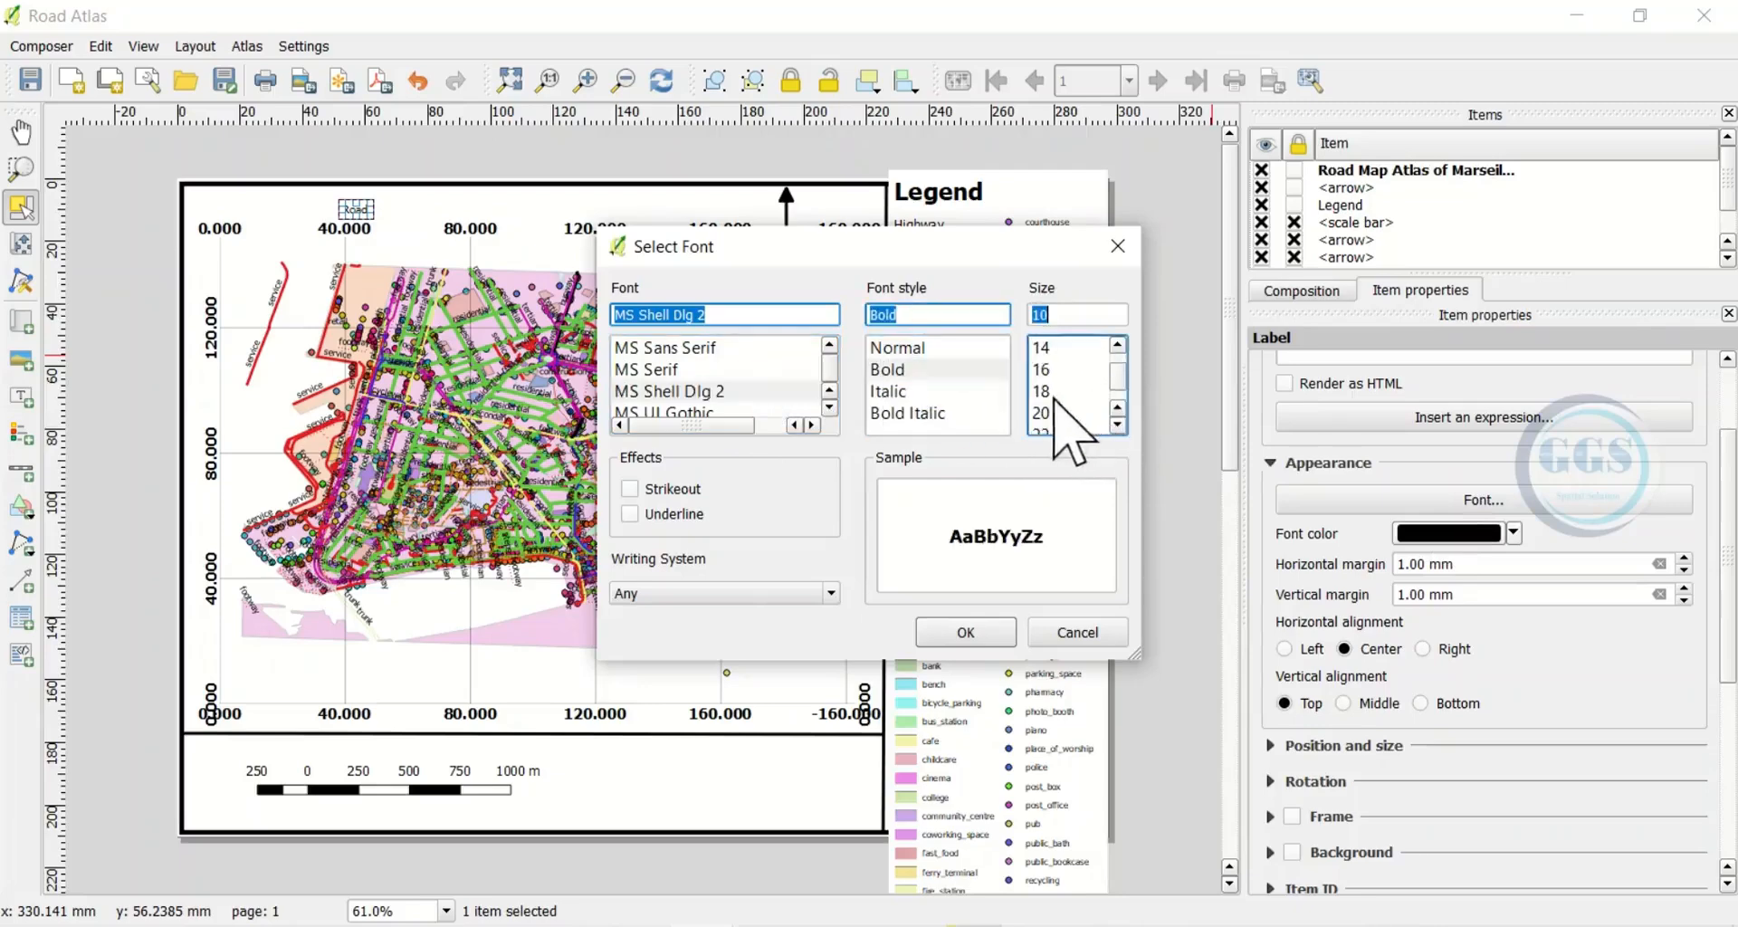
pyautogui.click(1041, 369)
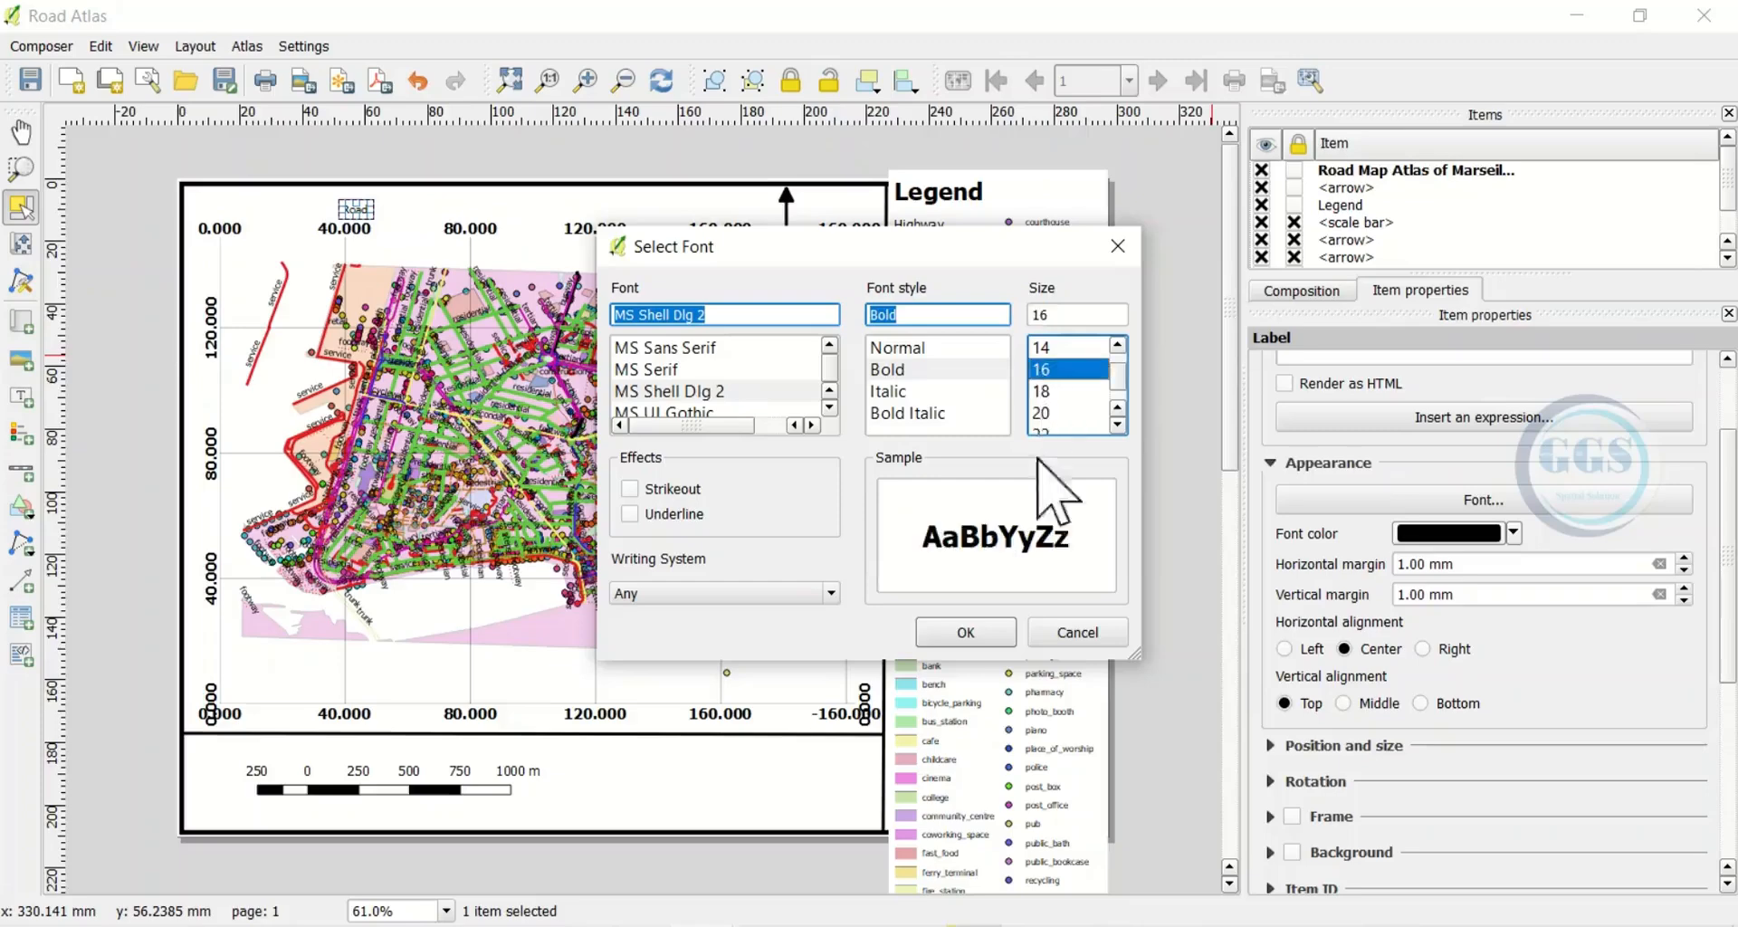
pyautogui.click(960, 633)
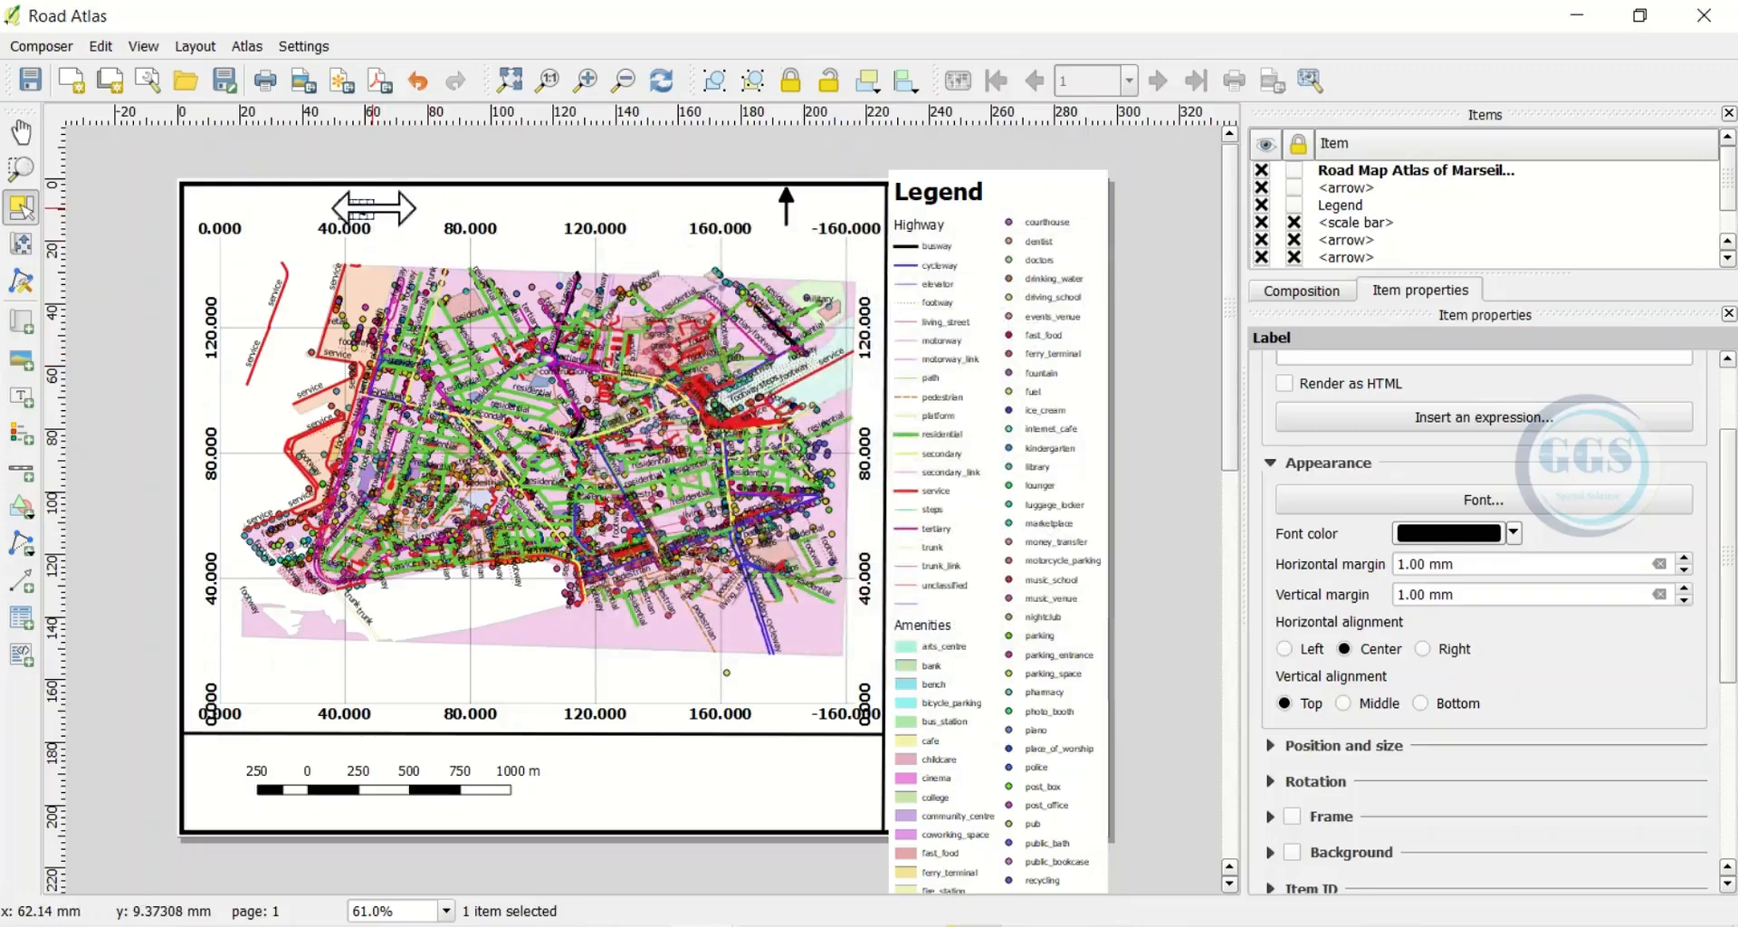
pyautogui.moveTo(441, 217); pyautogui.dragTo(742, 222)
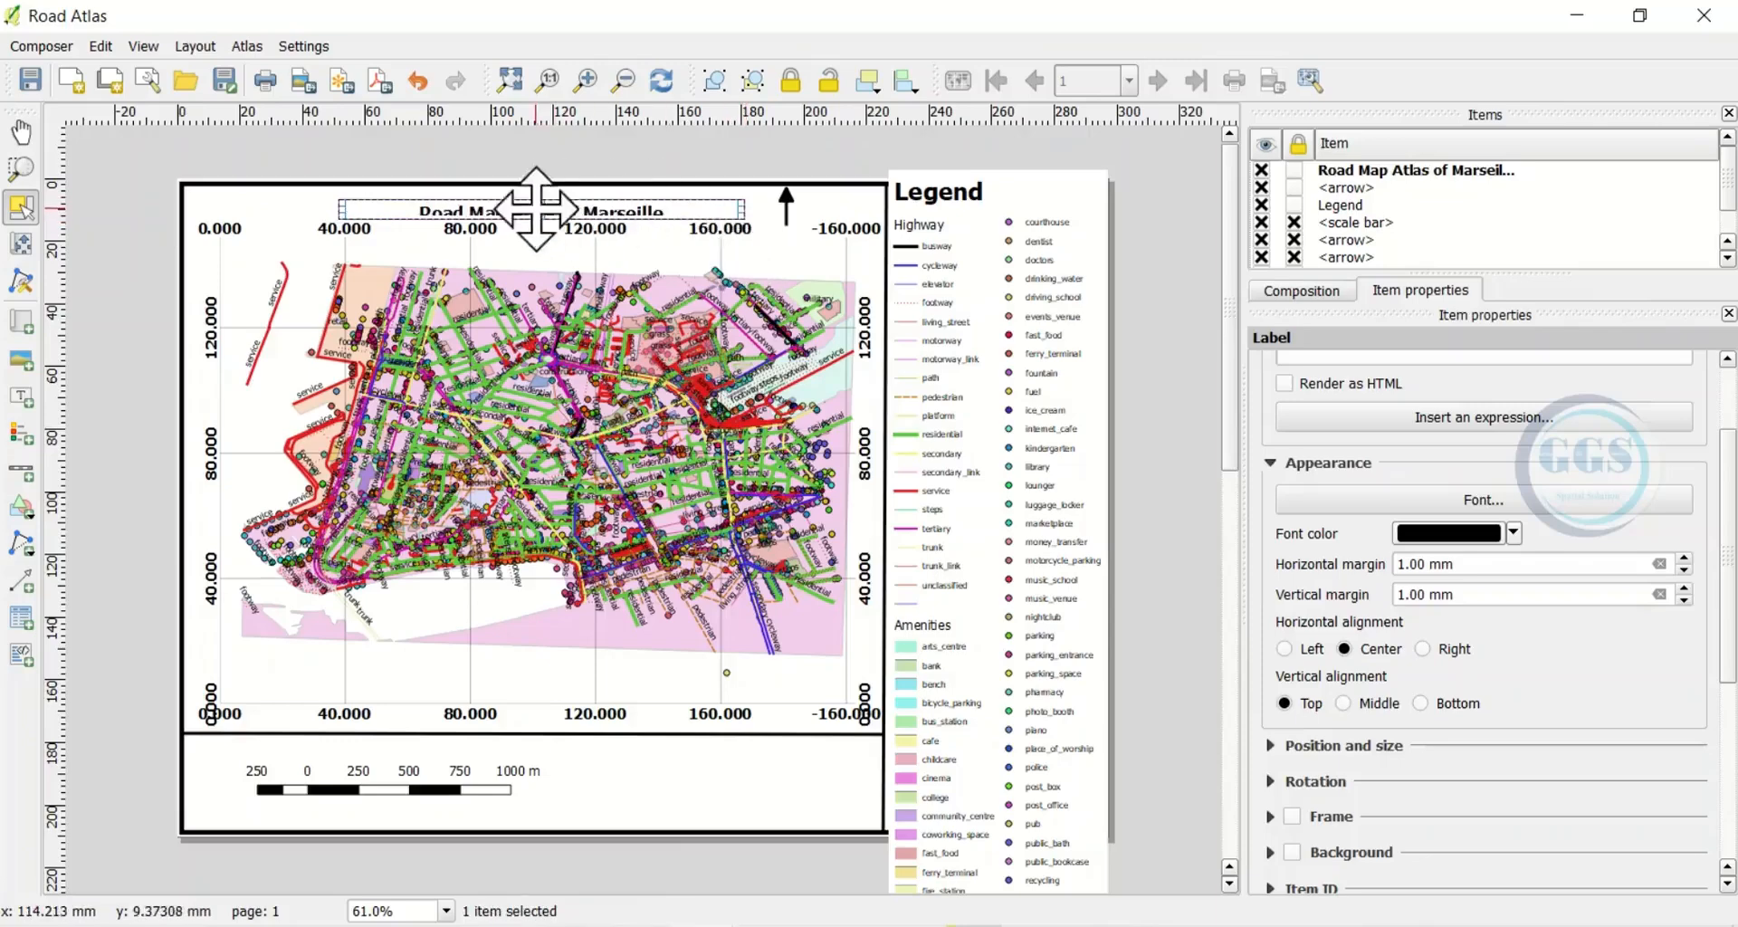
pyautogui.moveTo(545, 201); pyautogui.dragTo(545, 185)
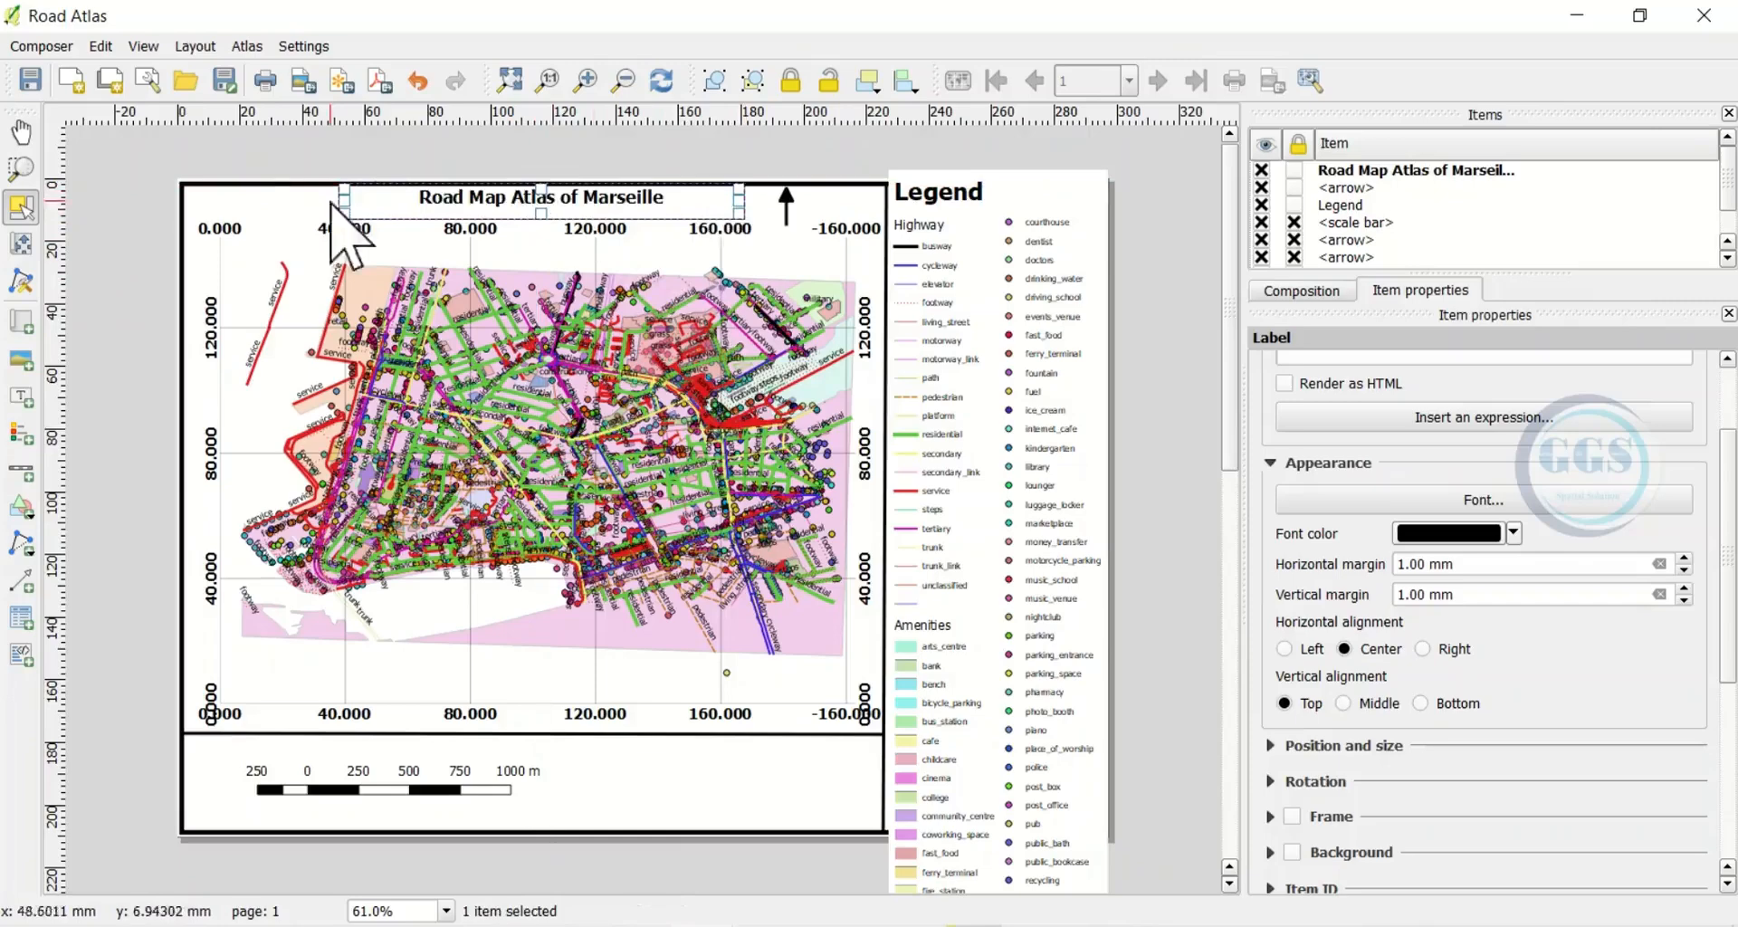
pyautogui.click(270, 153)
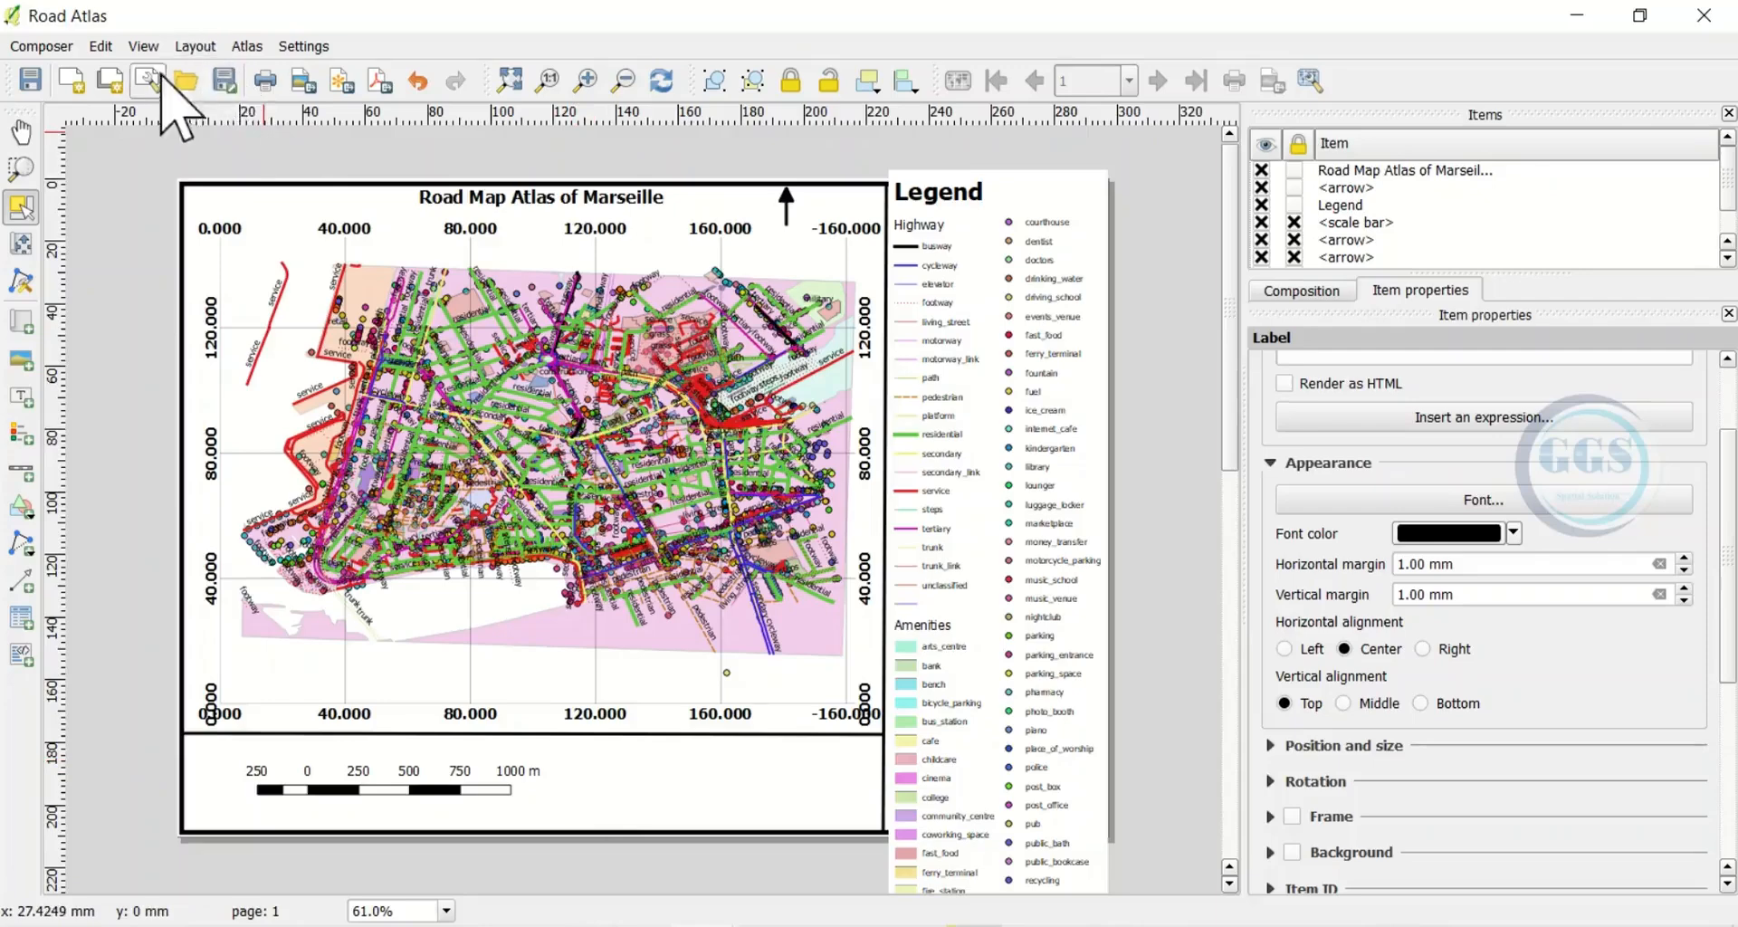
# Add a label reading 'Made by: GGS' below the map next to the scale bar
pyautogui.click(199, 43)
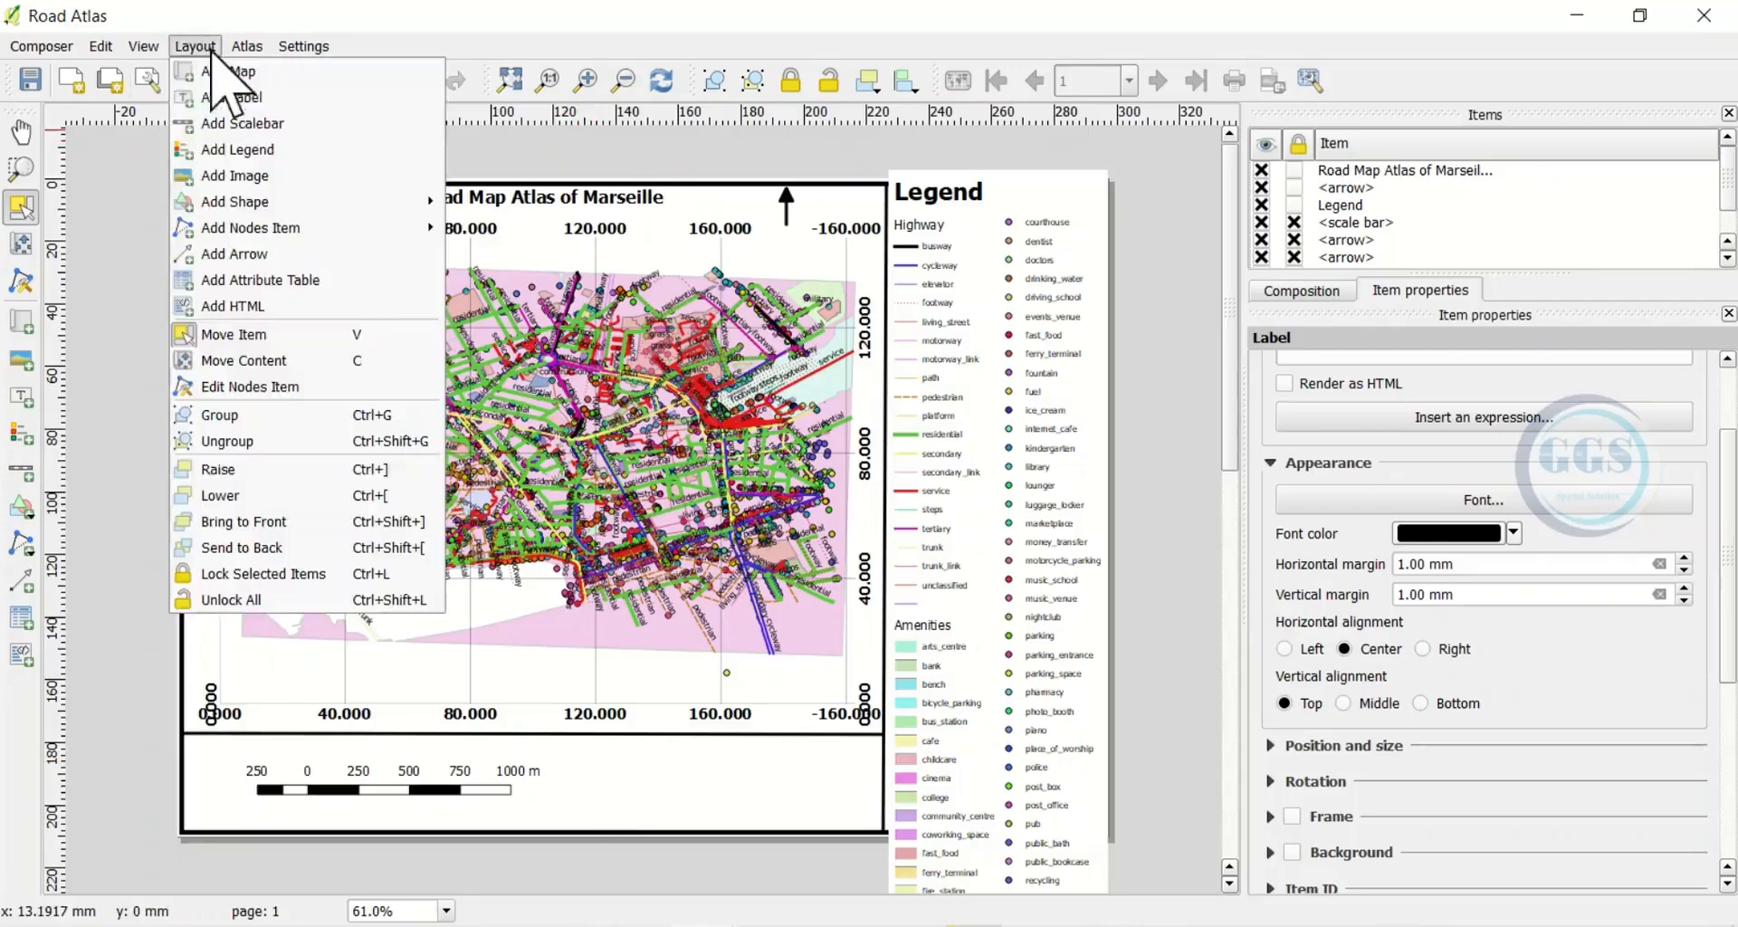
pyautogui.click(242, 101)
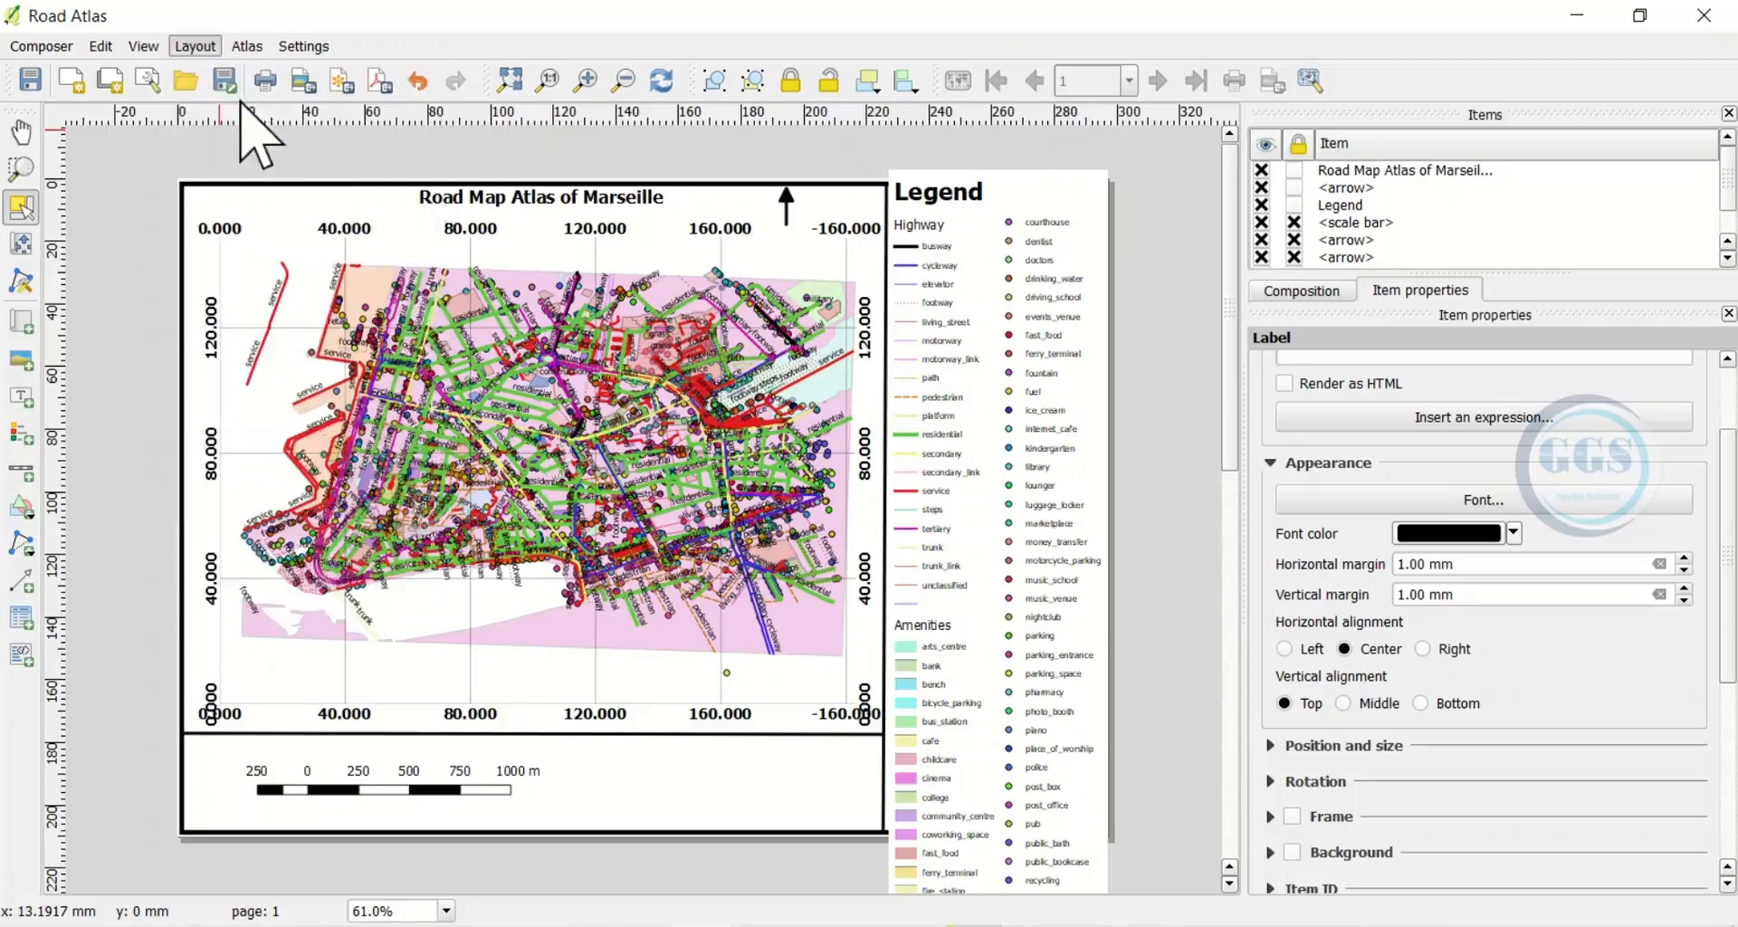
pyautogui.click(635, 779)
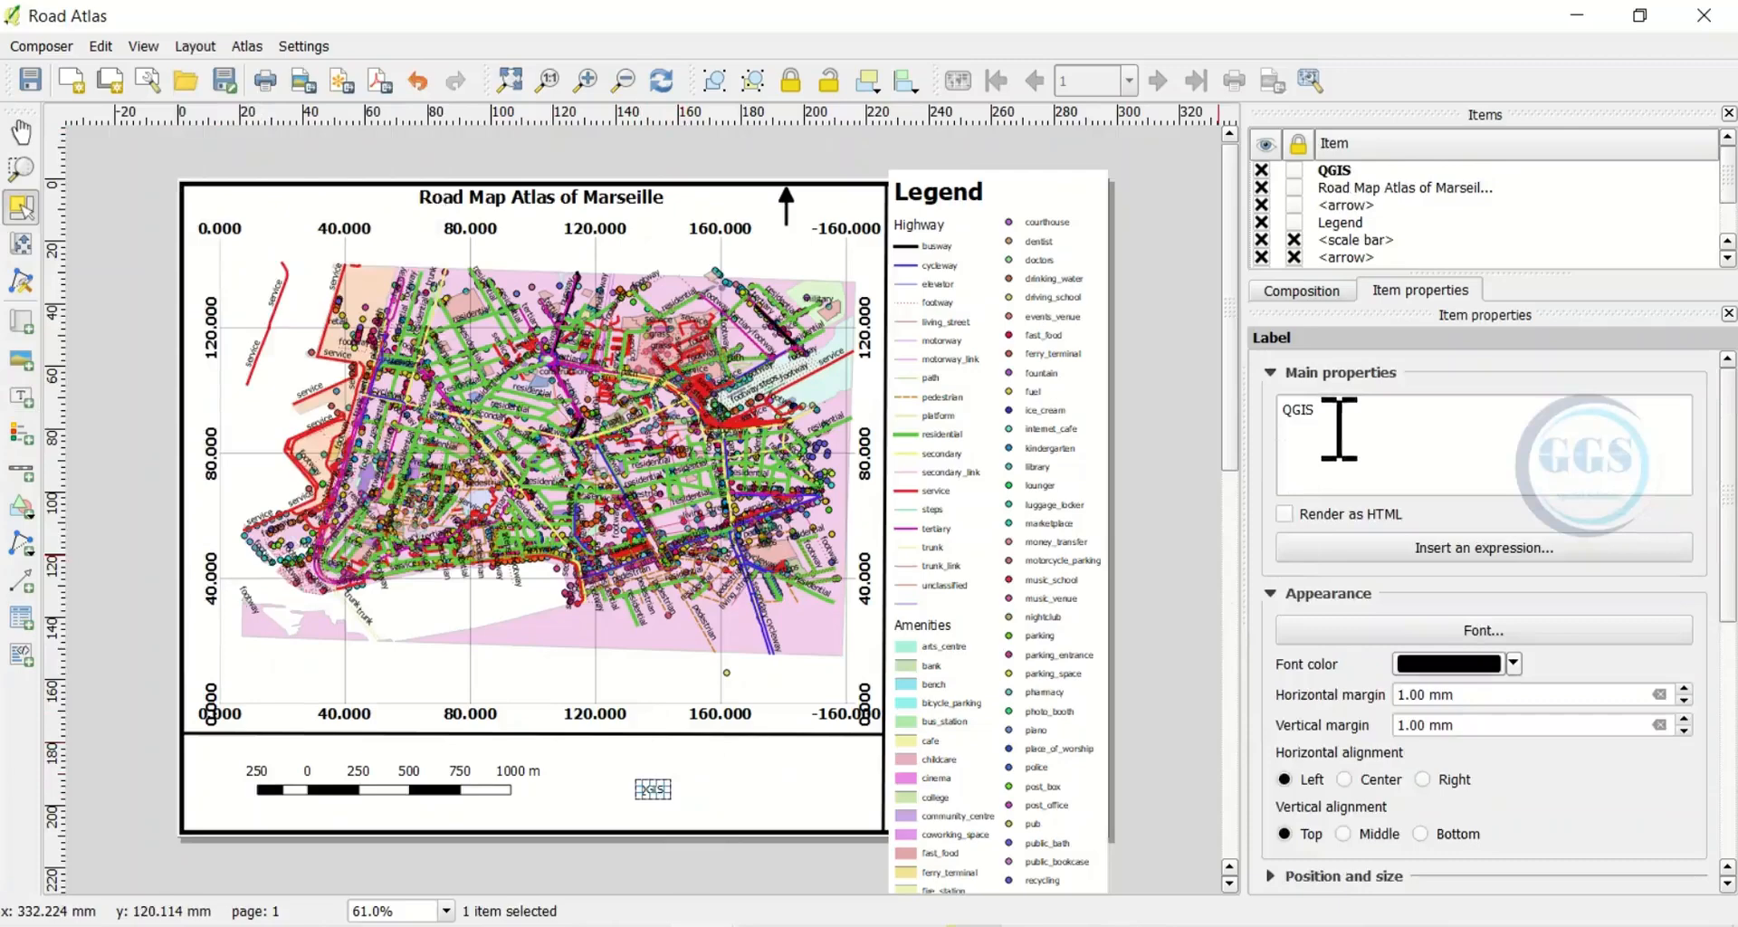
pyautogui.moveTo(1323, 421); pyautogui.dragTo(1281, 409)
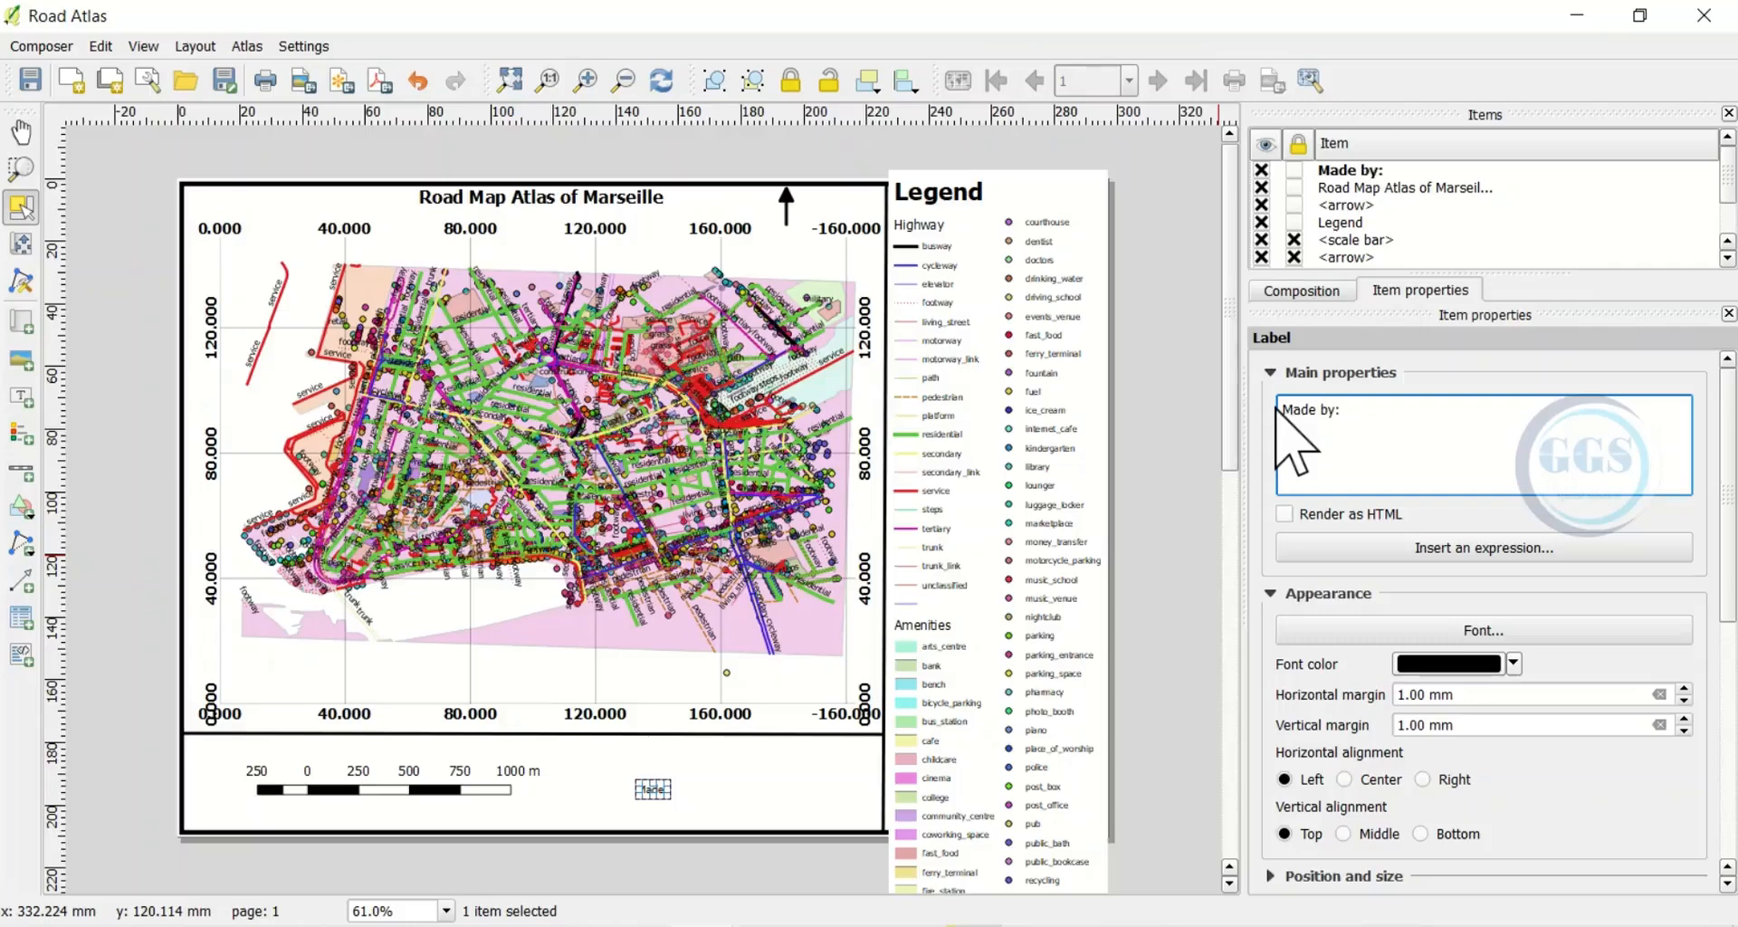
# Set the label font to Bold, size 36
pyautogui.click(1494, 631)
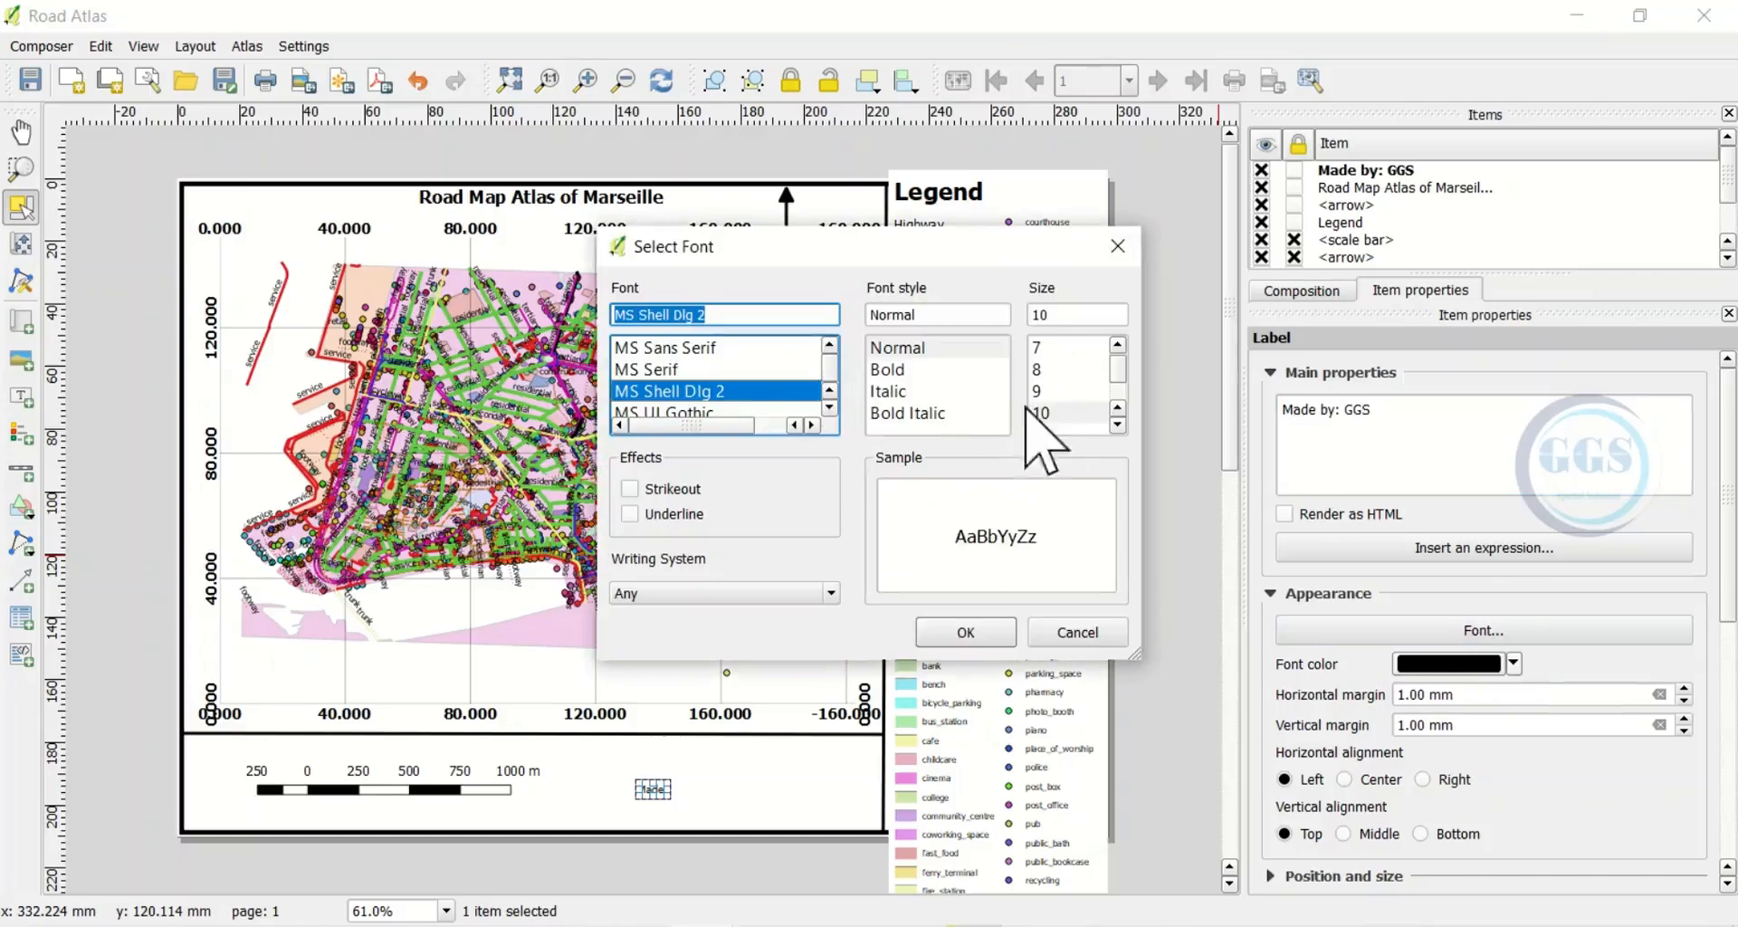
pyautogui.press('Tab')
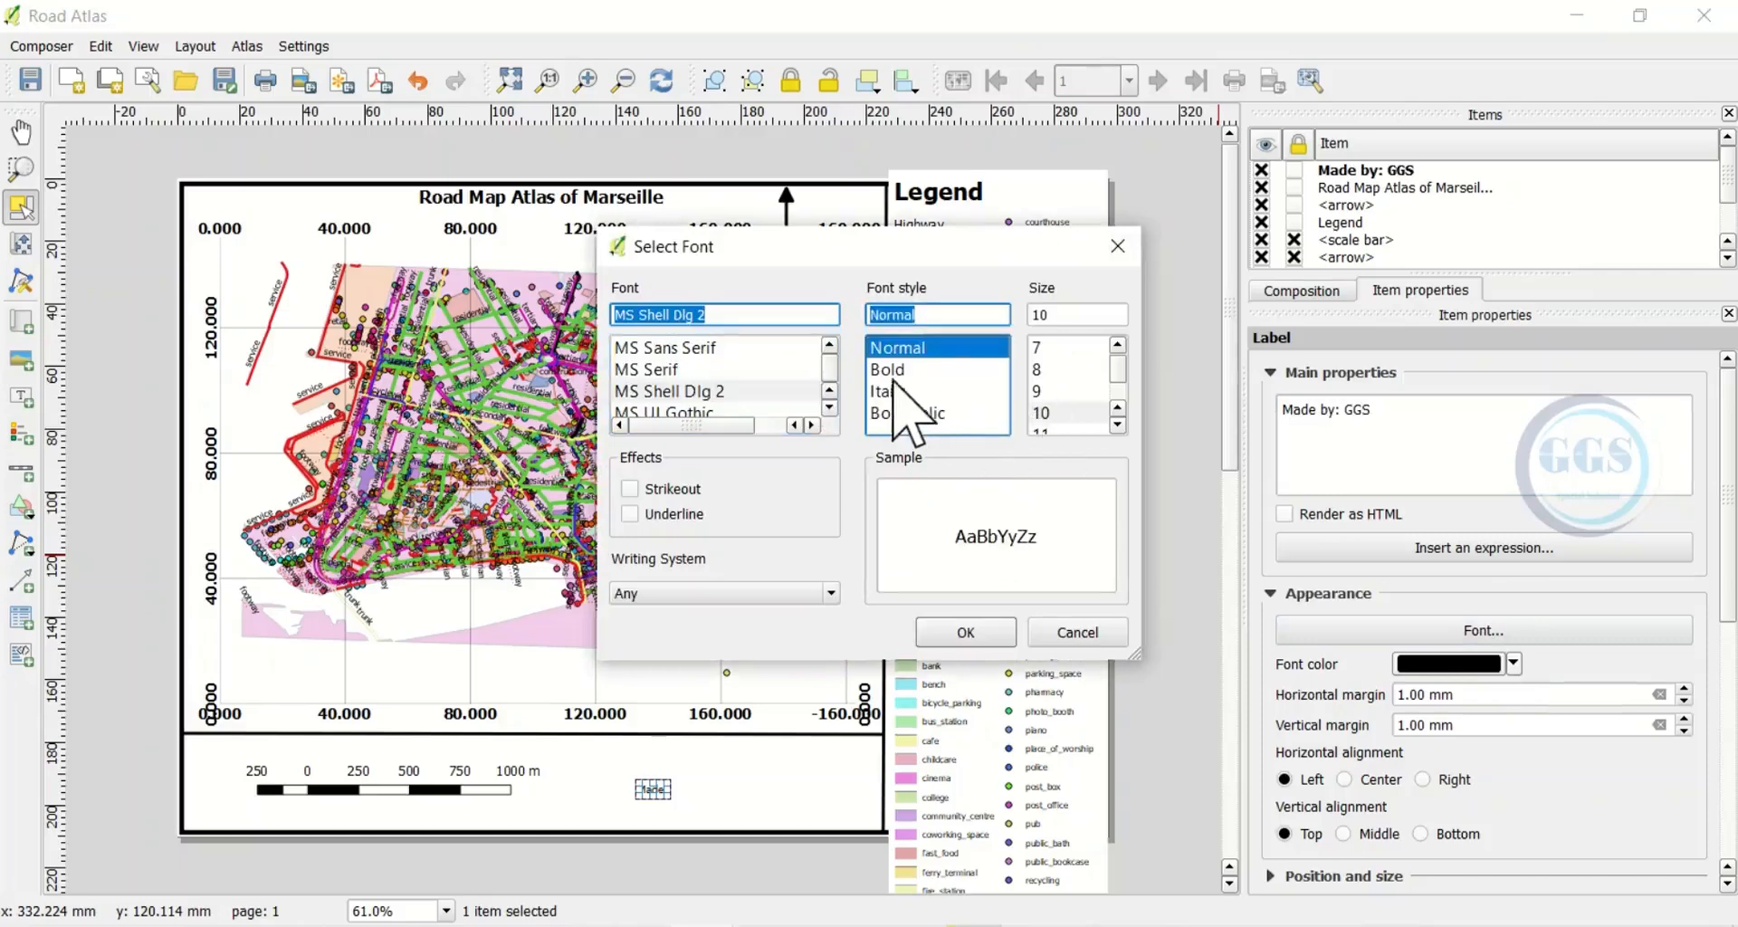
pyautogui.click(895, 373)
pyautogui.scroll(-3, 1048, 398)
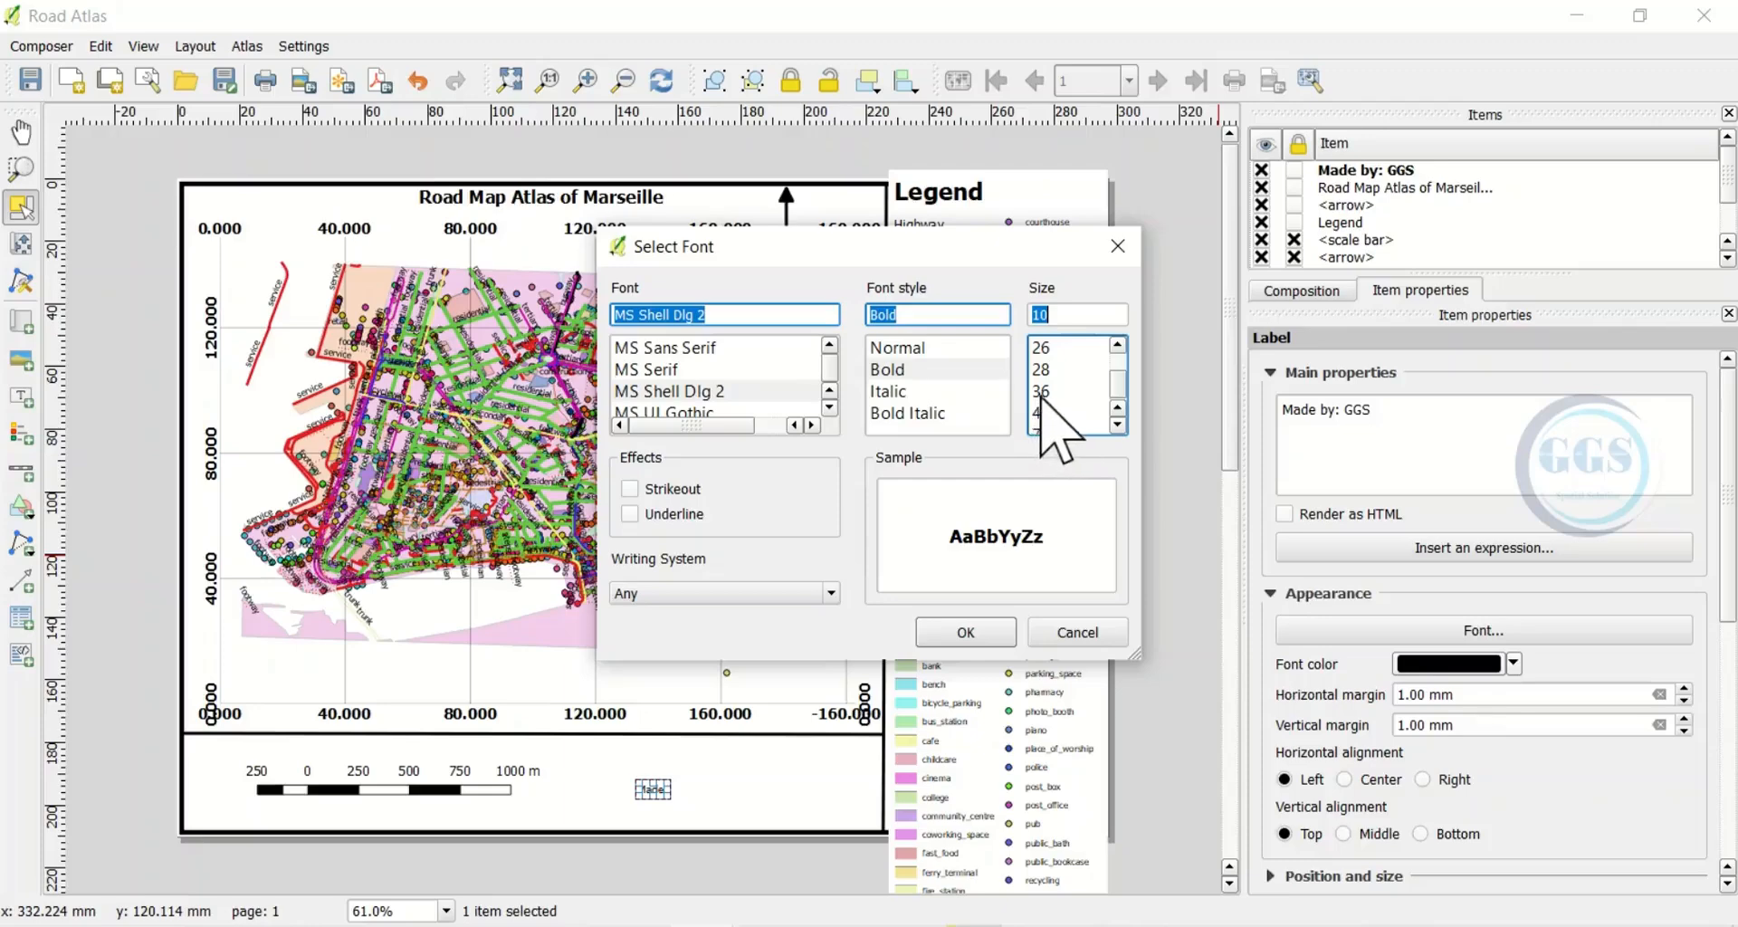
pyautogui.click(1041, 393)
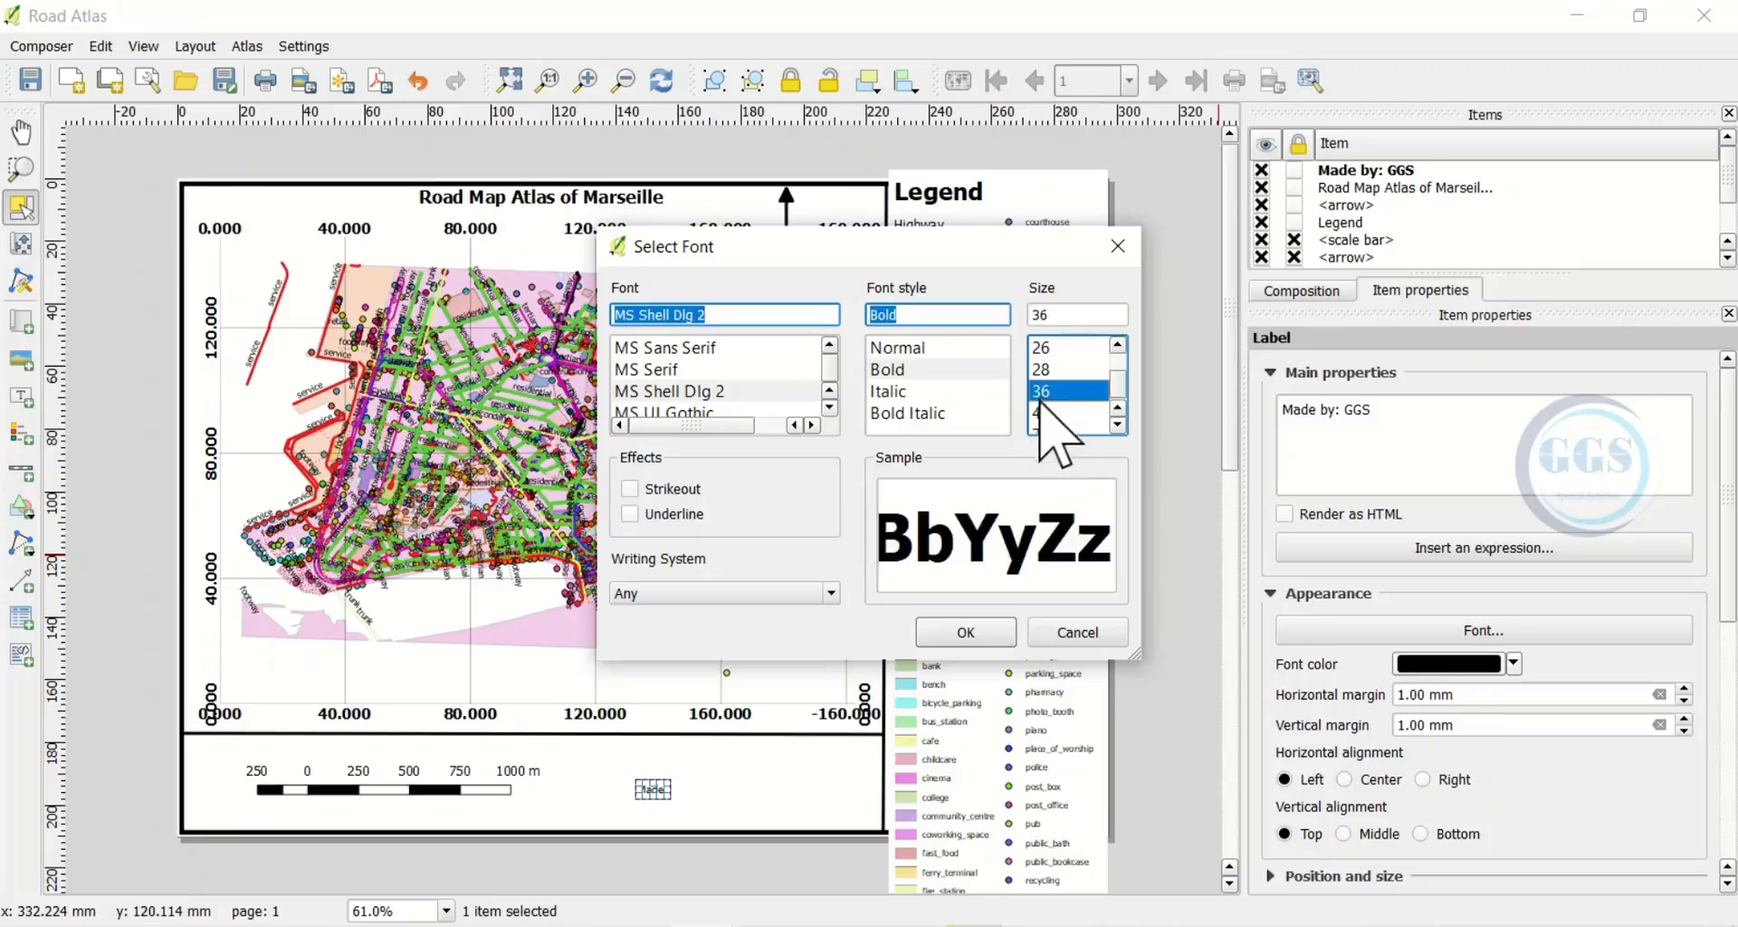
pyautogui.click(994, 629)
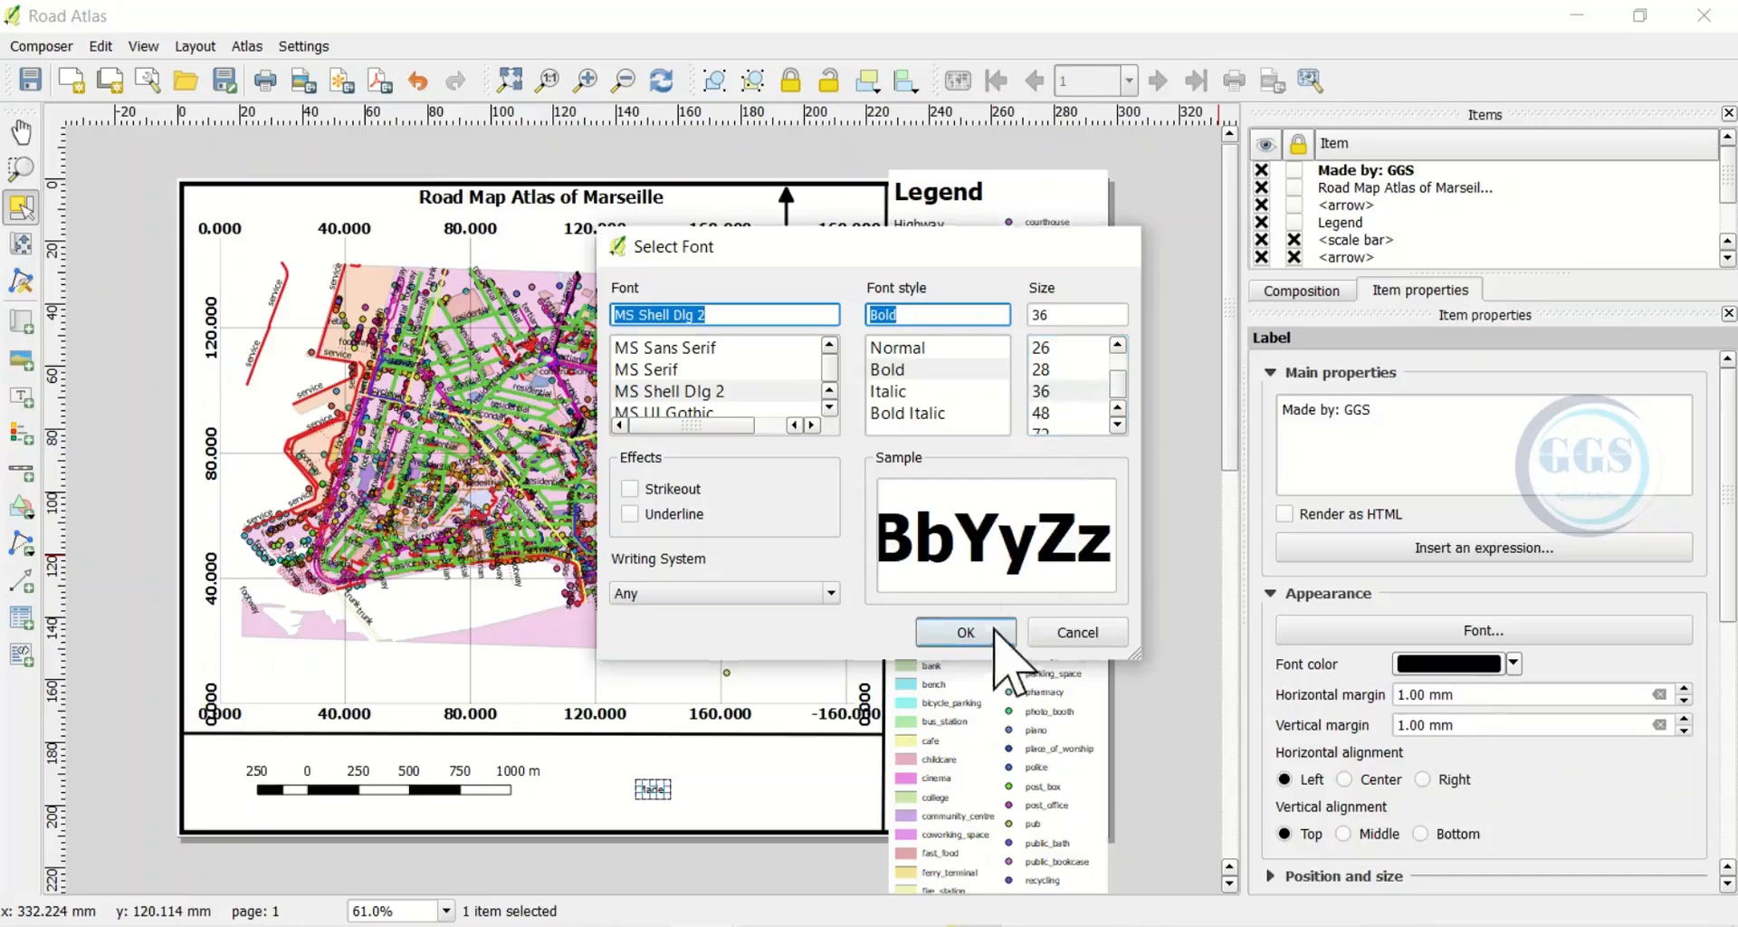
# Colour the label text blue and widen its box so the full text shows
pyautogui.click(1513, 664)
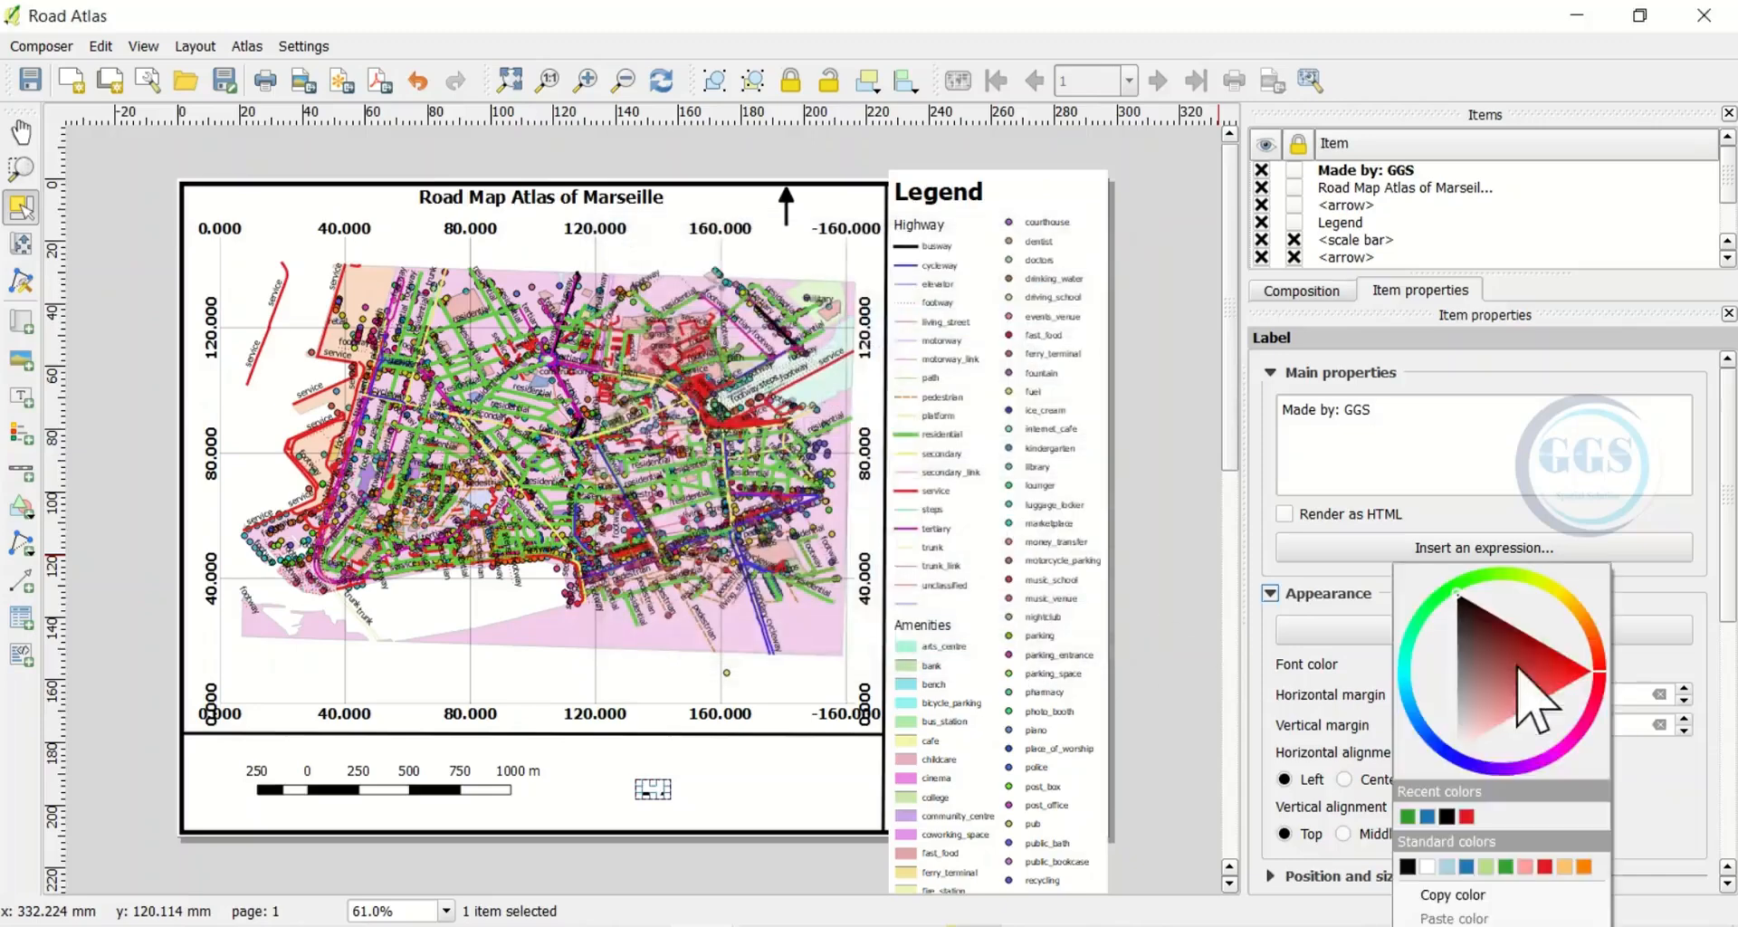
pyautogui.click(1466, 867)
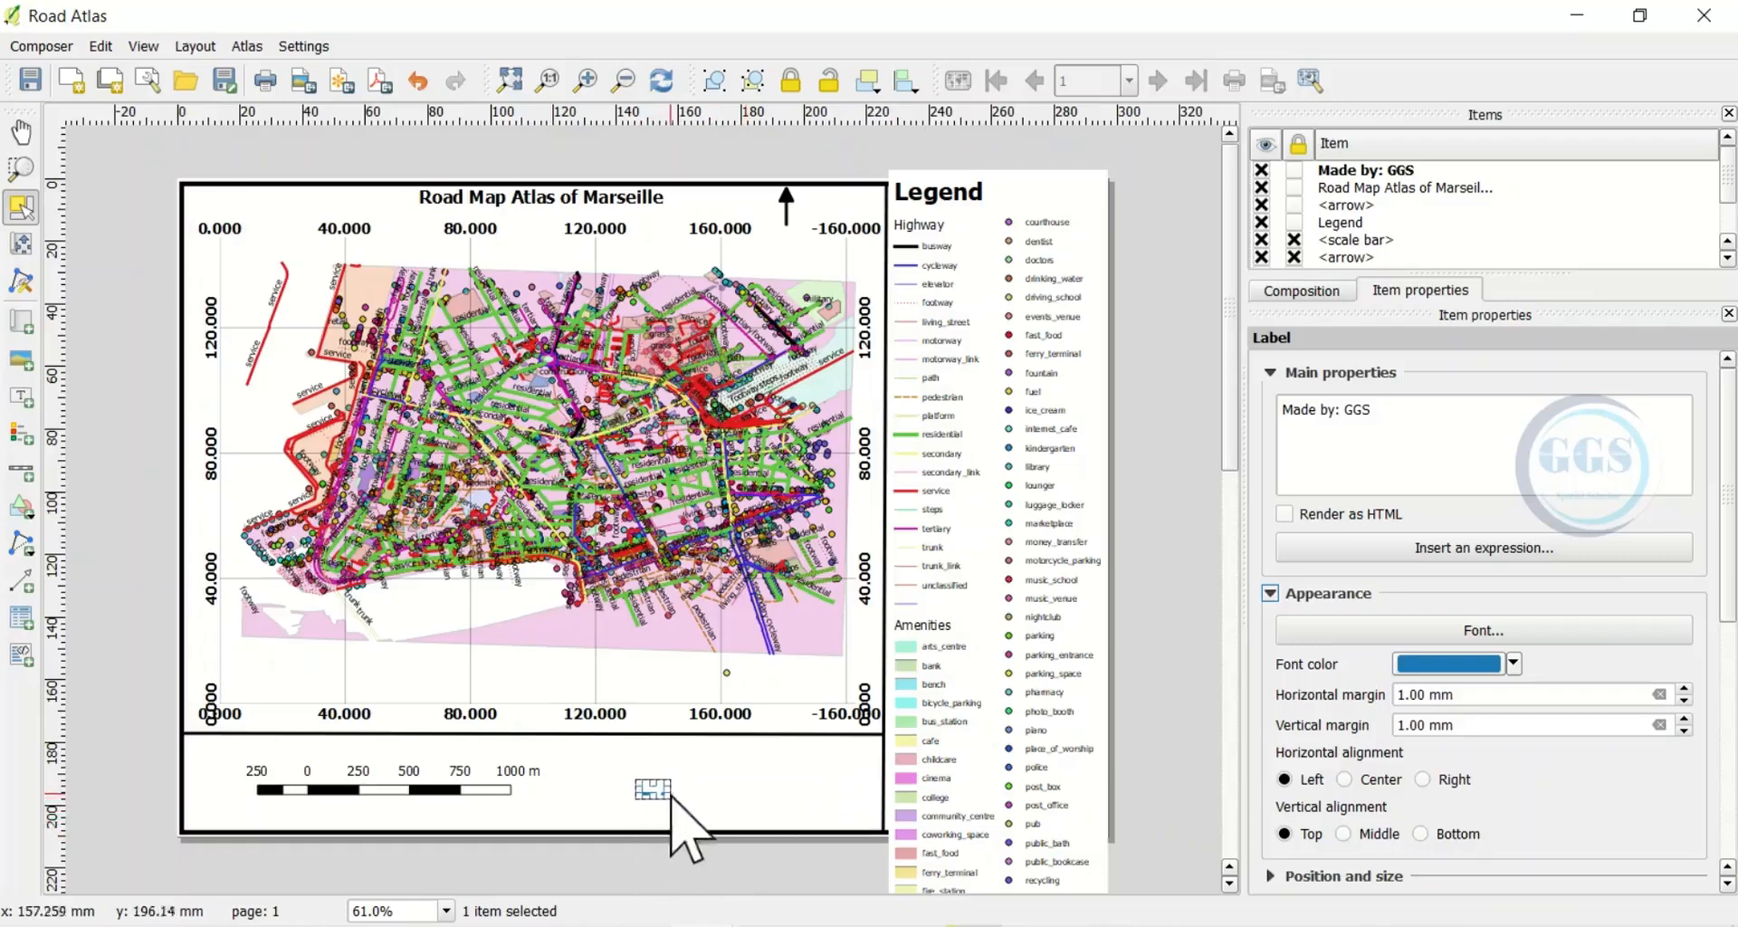
pyautogui.moveTo(670, 789); pyautogui.dragTo(770, 797)
pyautogui.moveTo(770, 769); pyautogui.dragTo(875, 783)
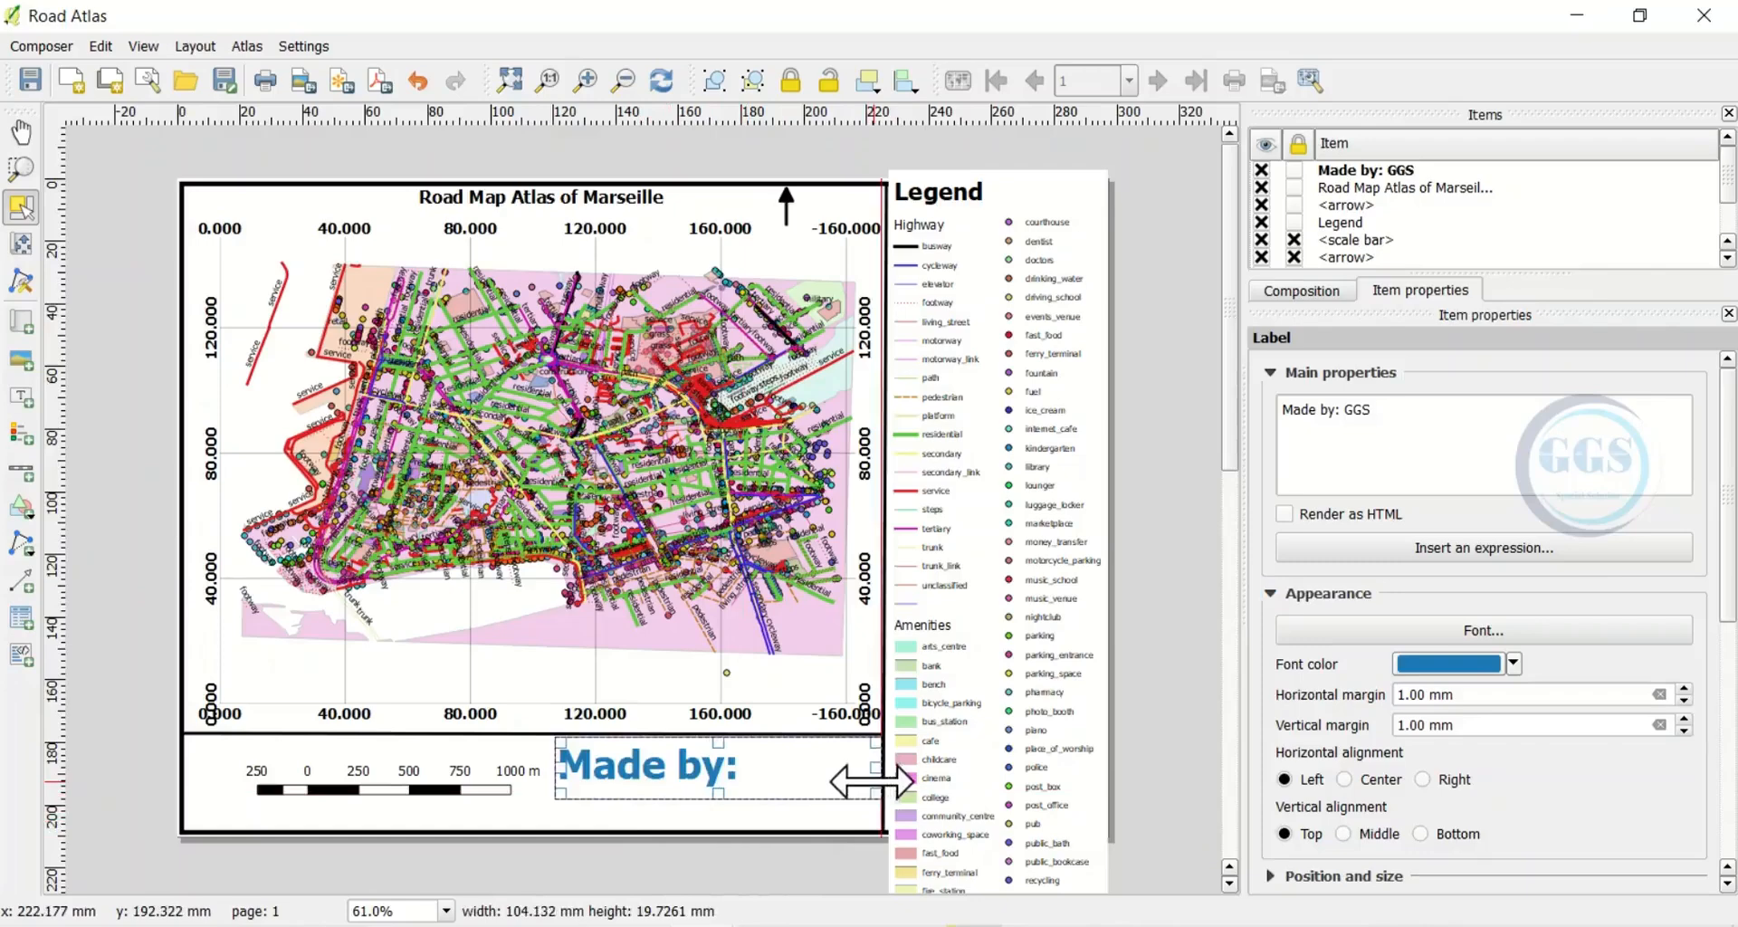
pyautogui.click(735, 824)
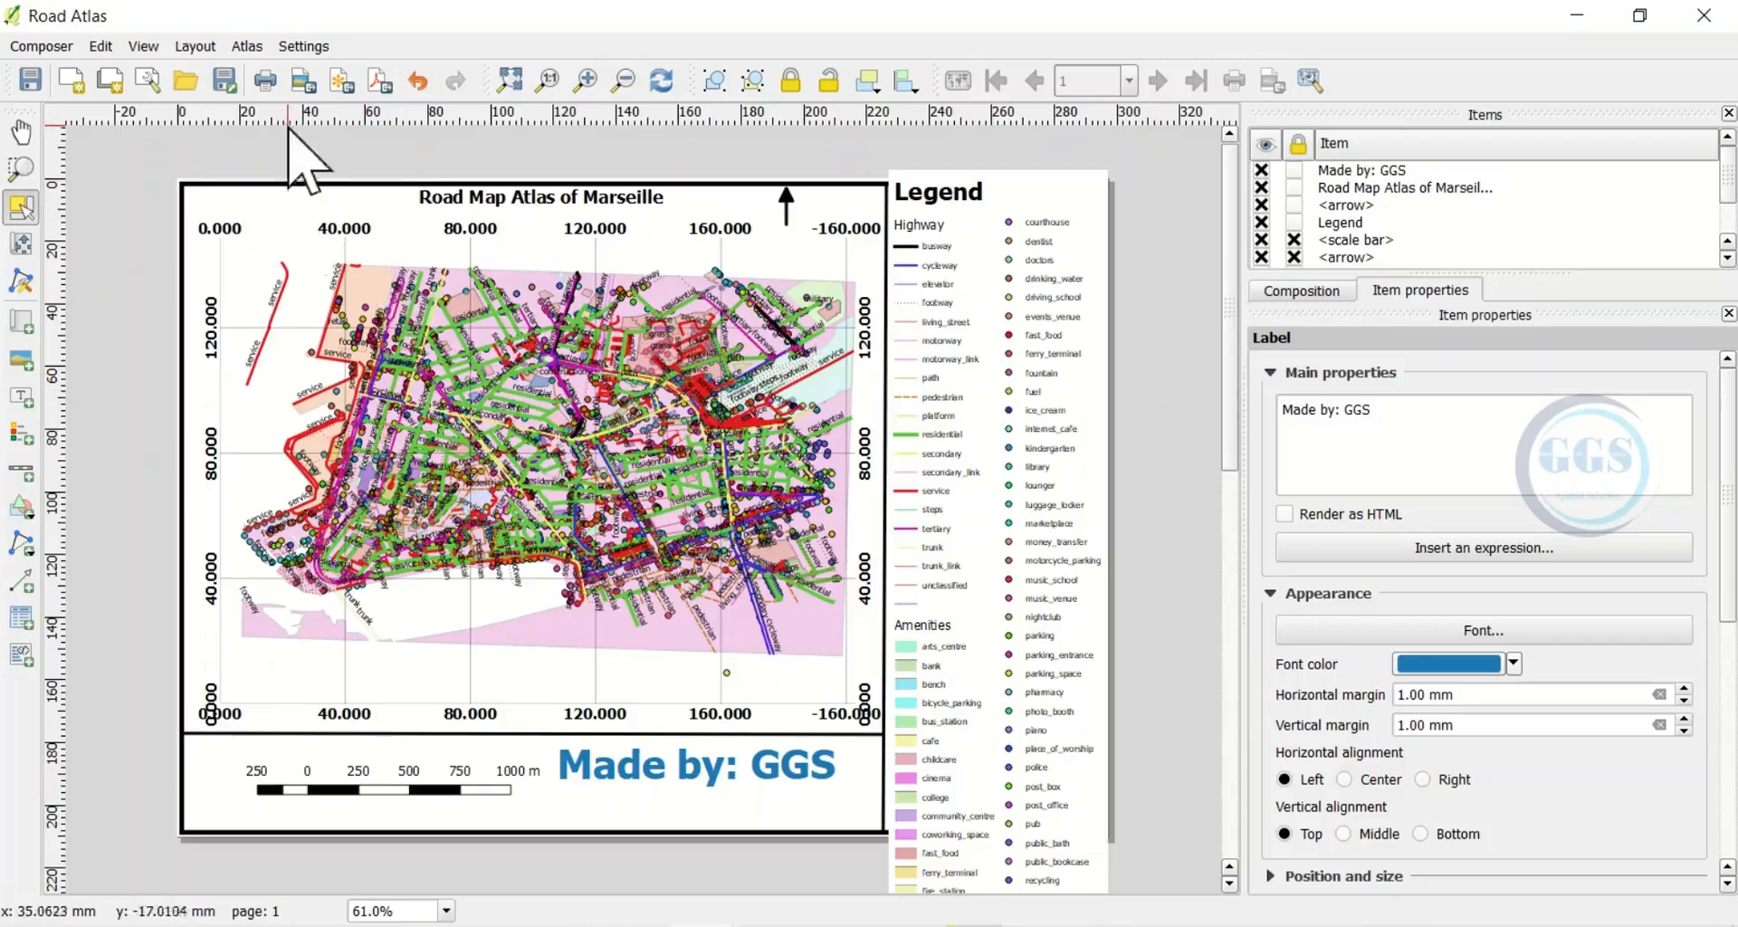
# Export the layout as the PDF 'Atlas map' into the Atlas folder on the C drive
pyautogui.click(377, 85)
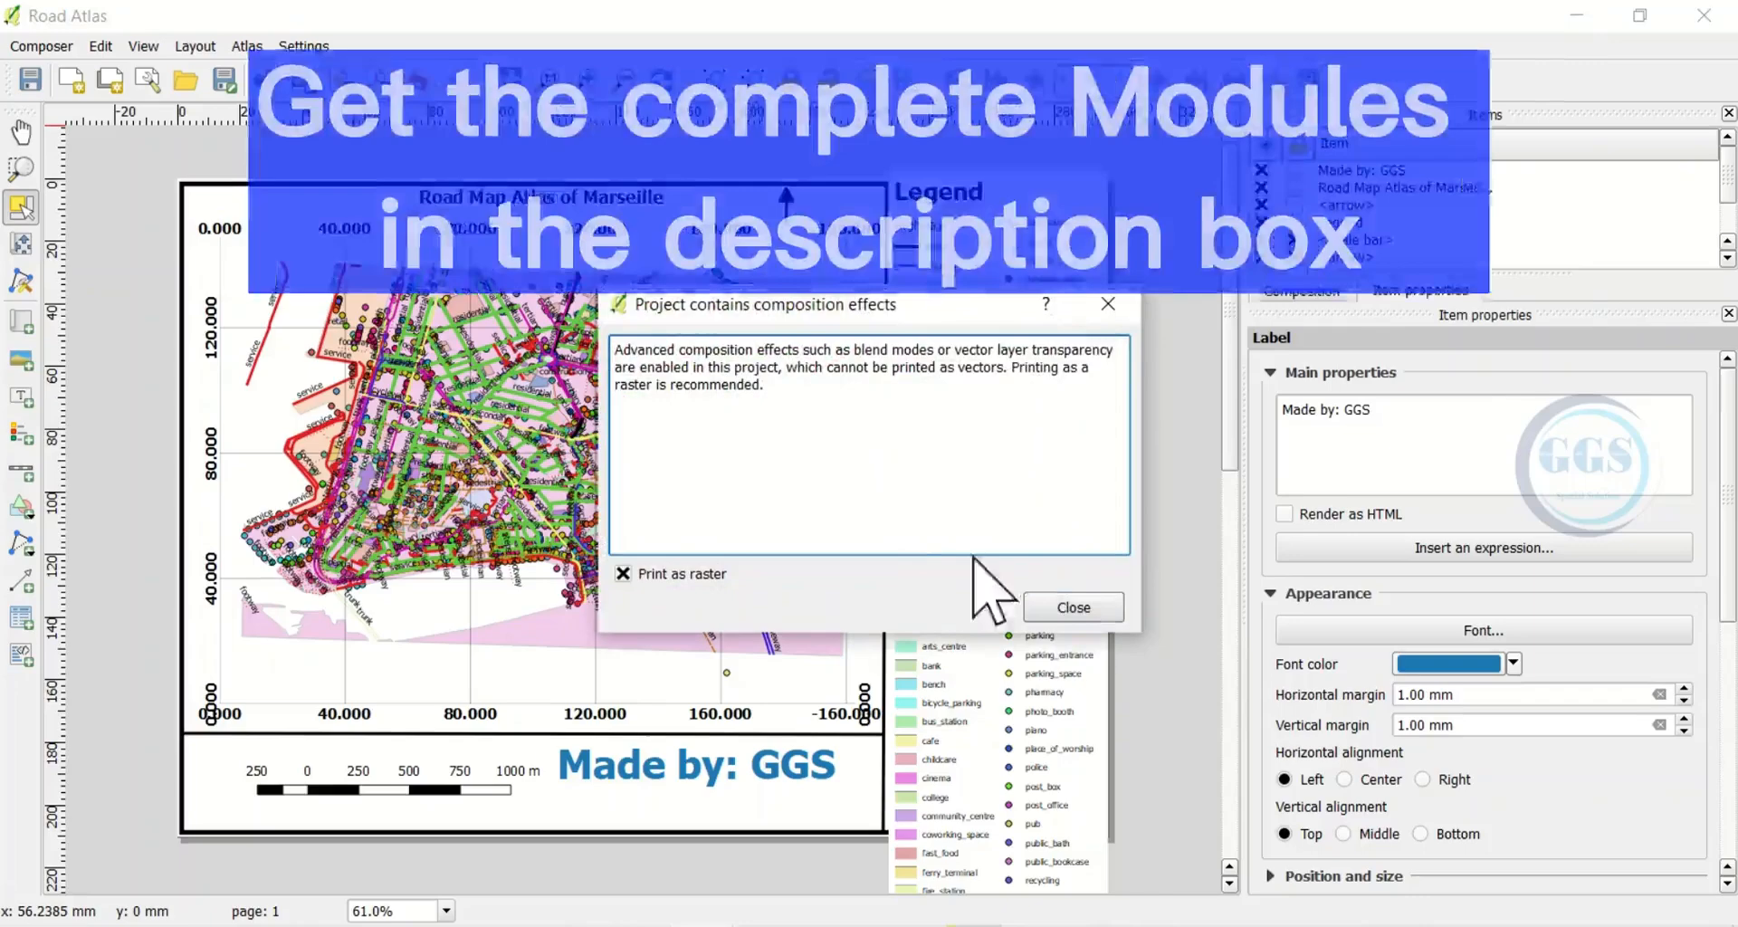
pyautogui.click(1066, 606)
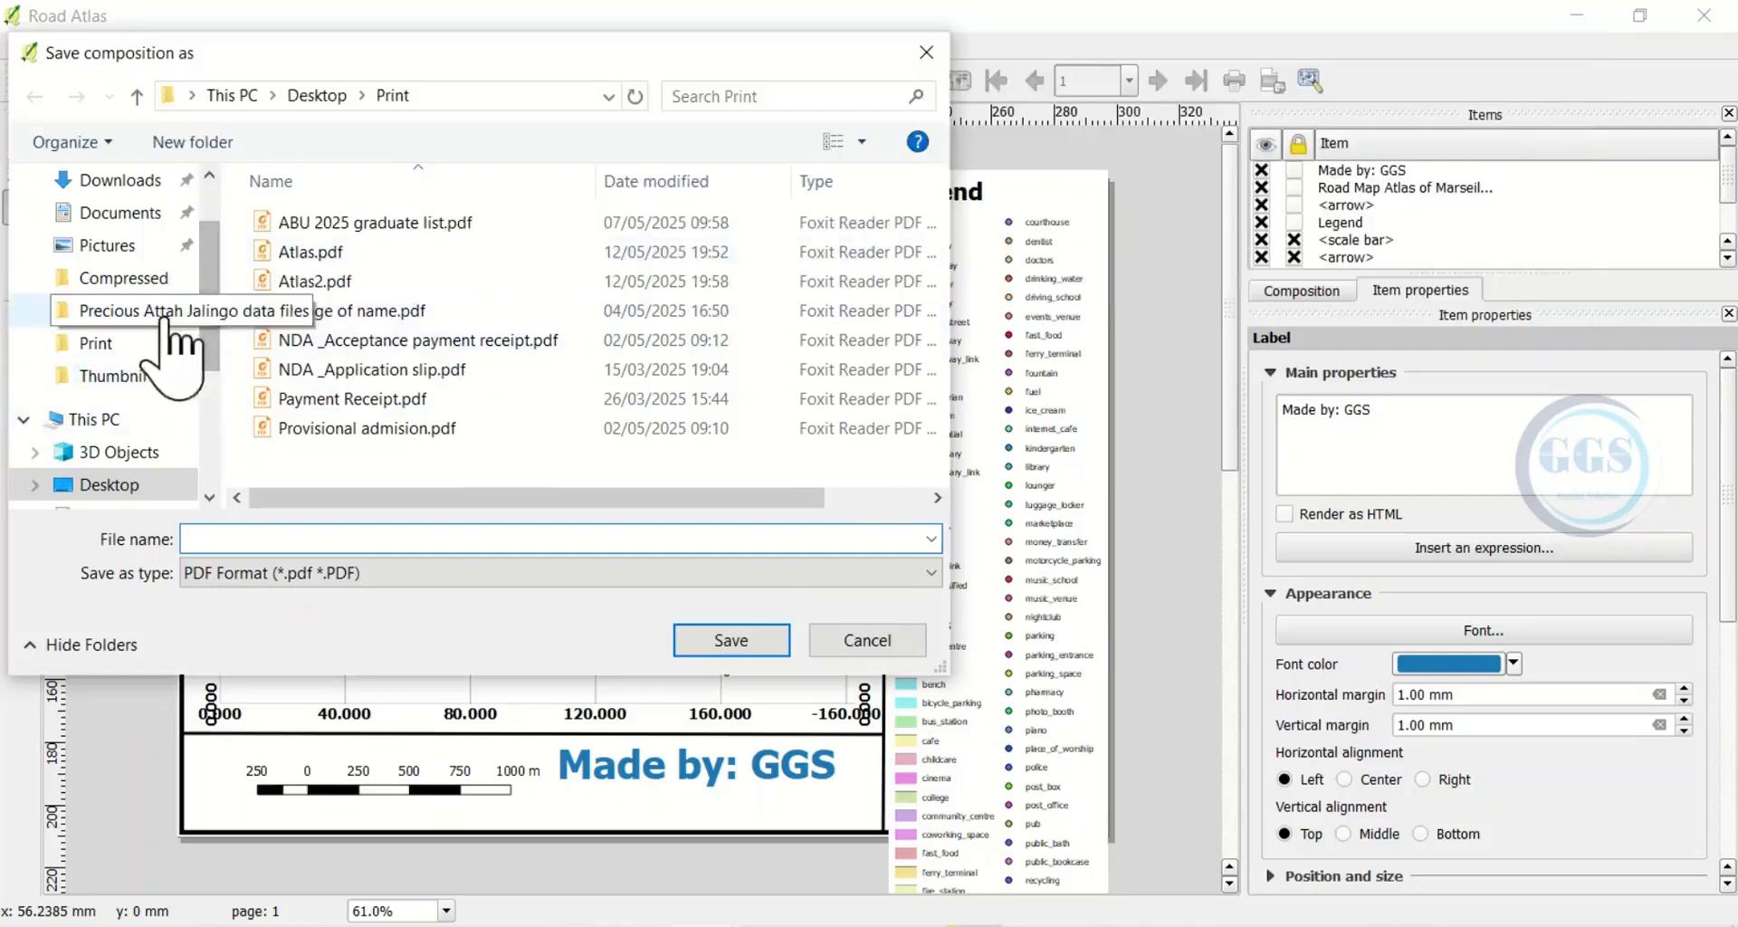
pyautogui.scroll(-3, 214, 411)
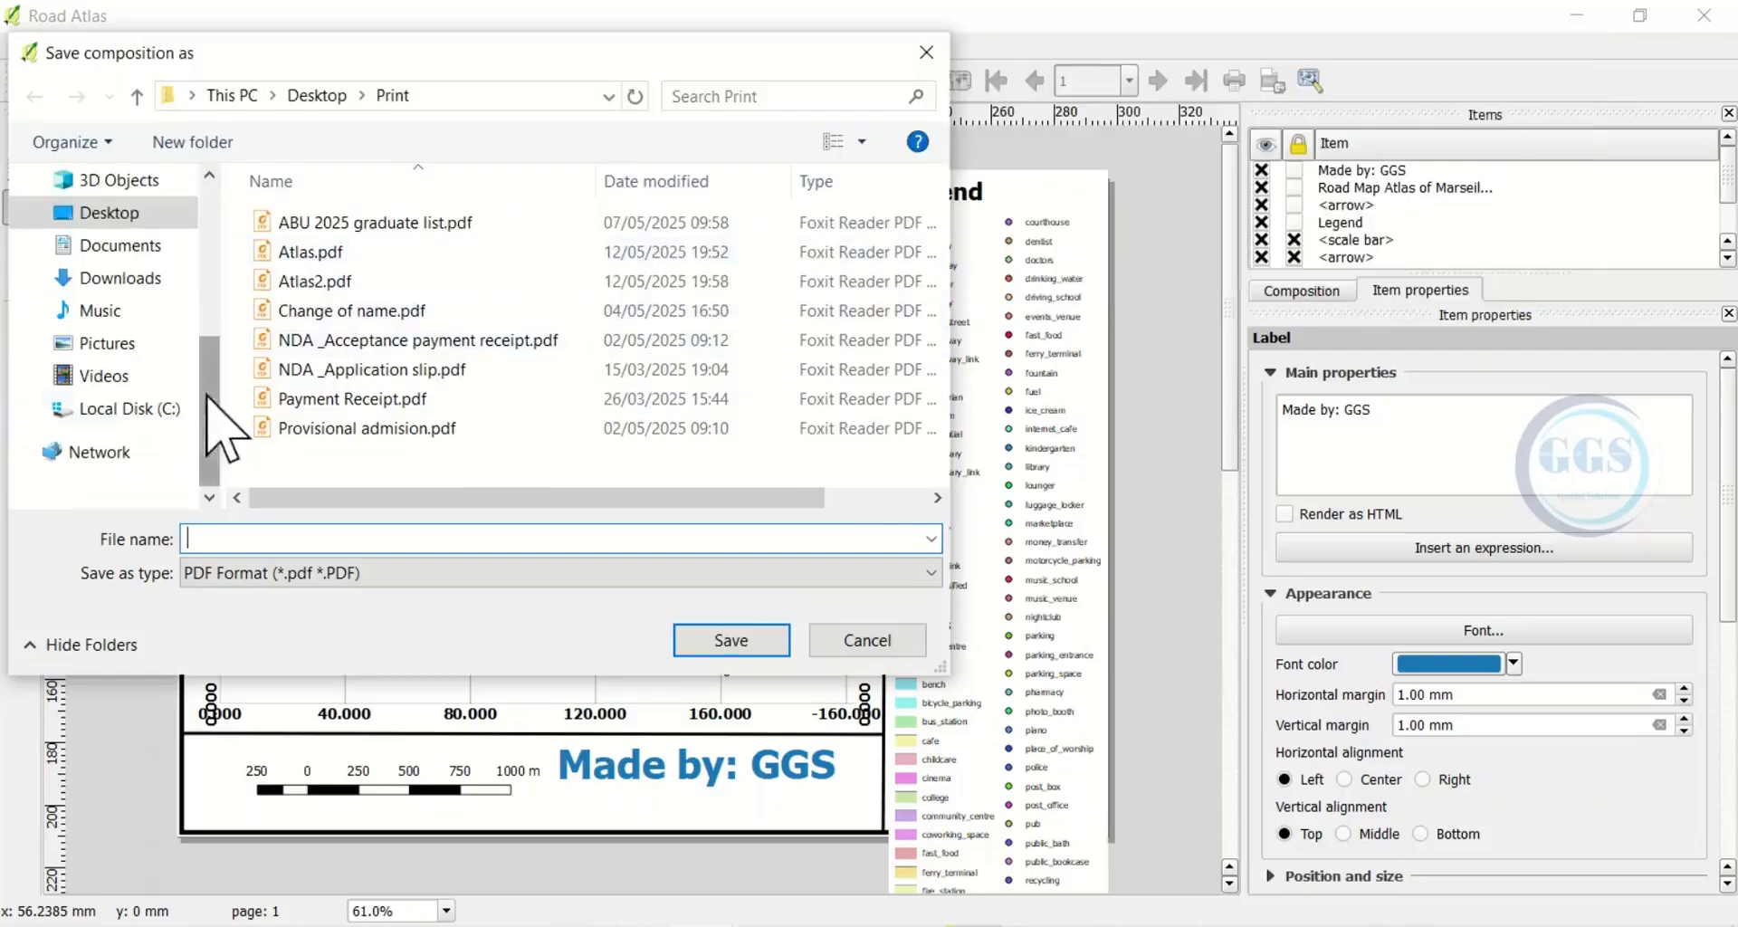
pyautogui.click(166, 414)
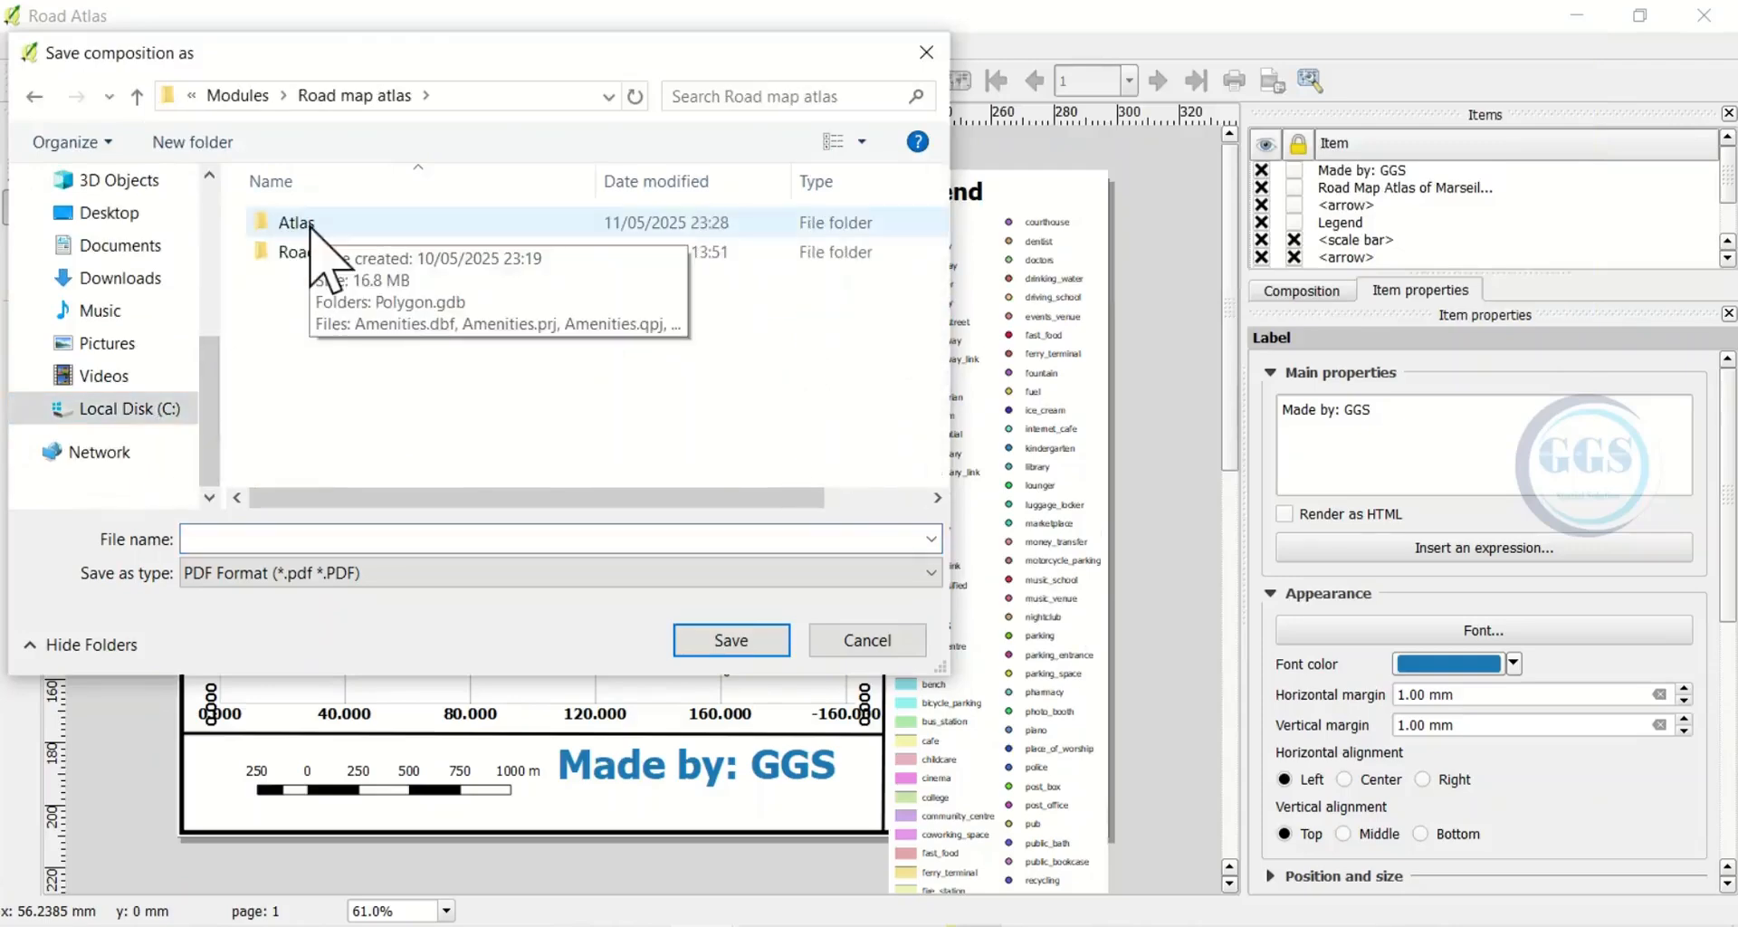
pyautogui.doubleClick(309, 225)
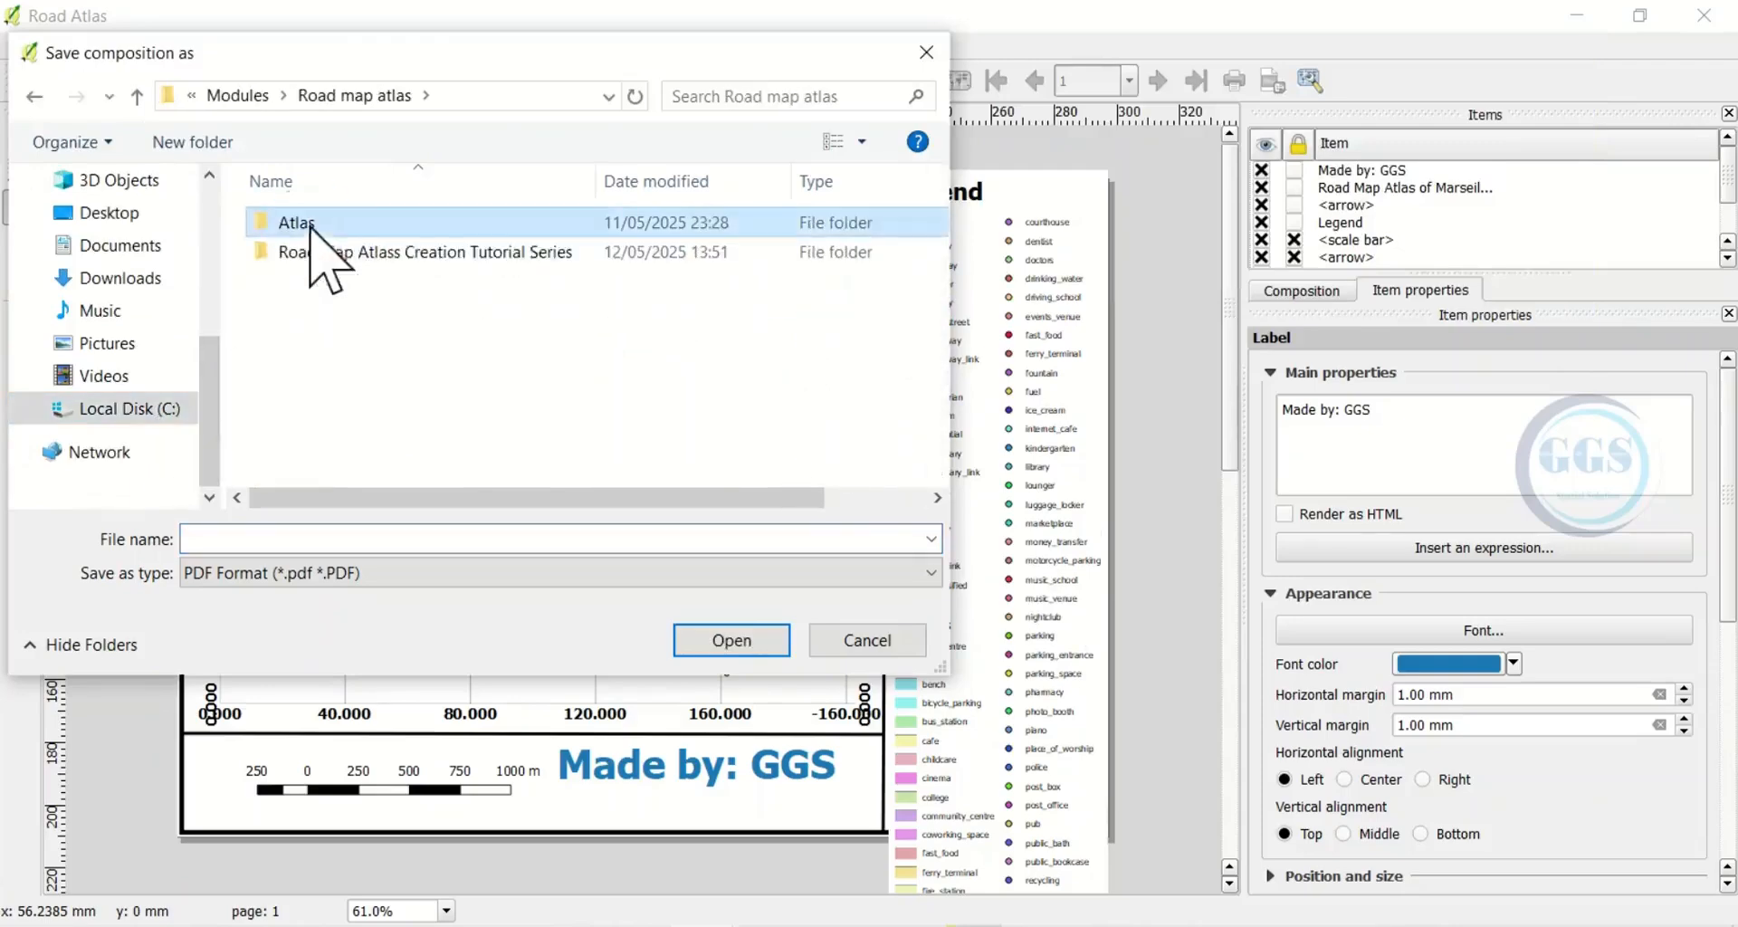
pyautogui.click(217, 539)
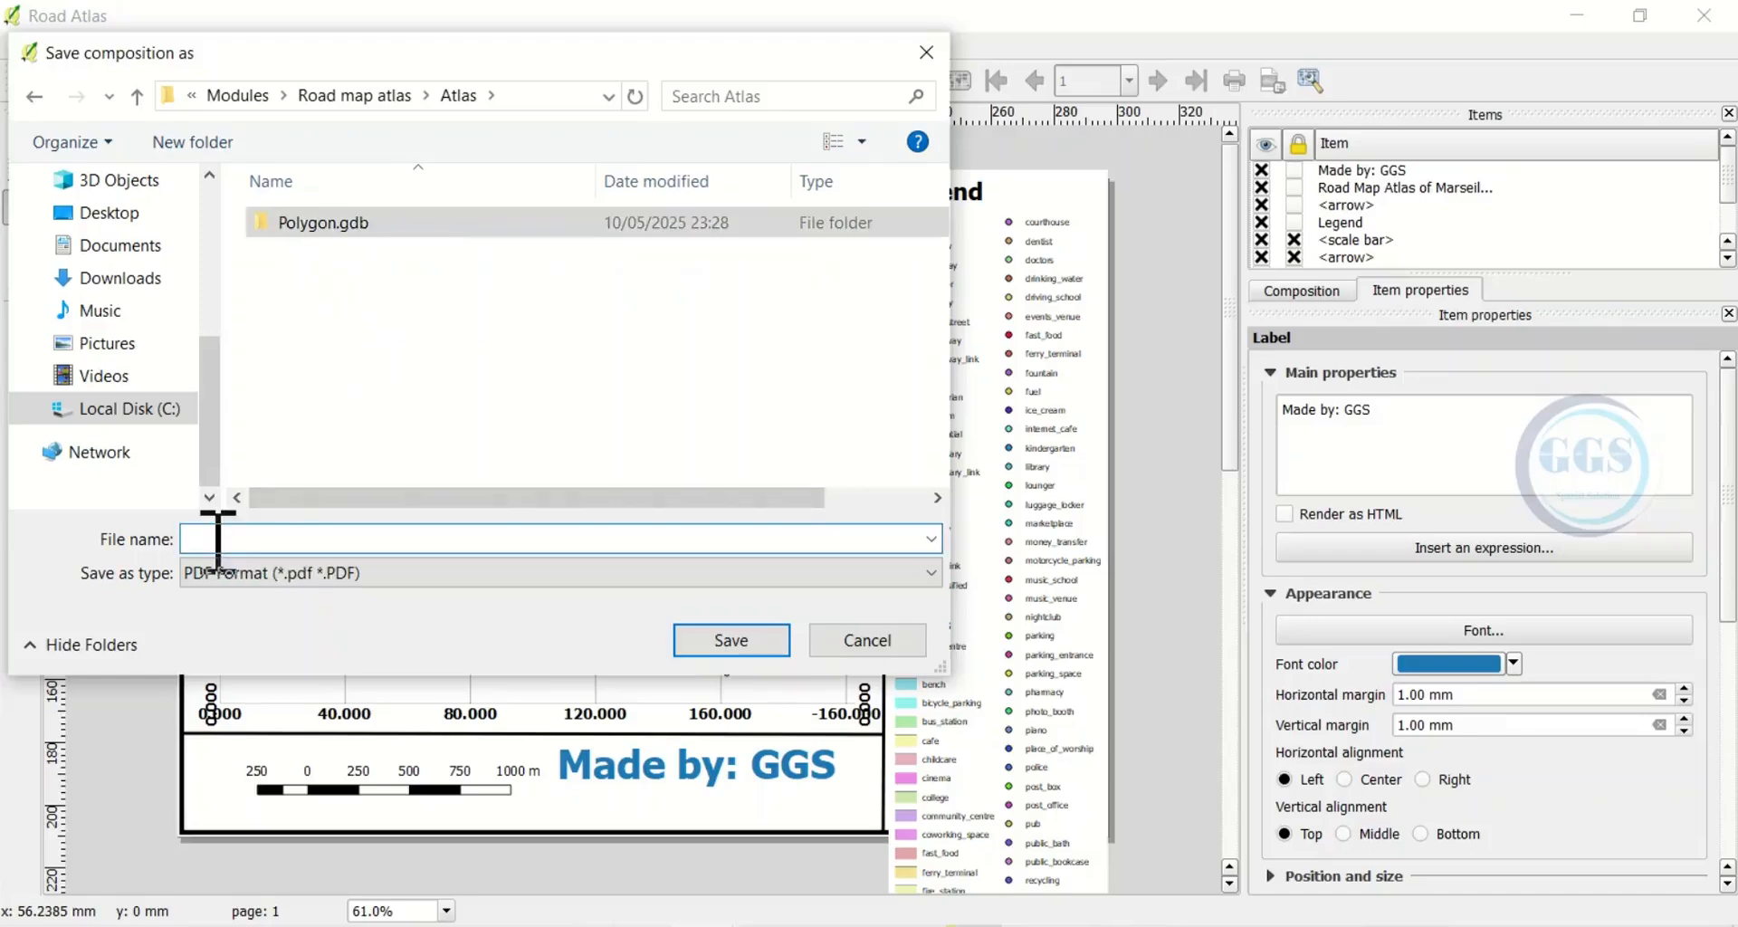
pyautogui.write('A')
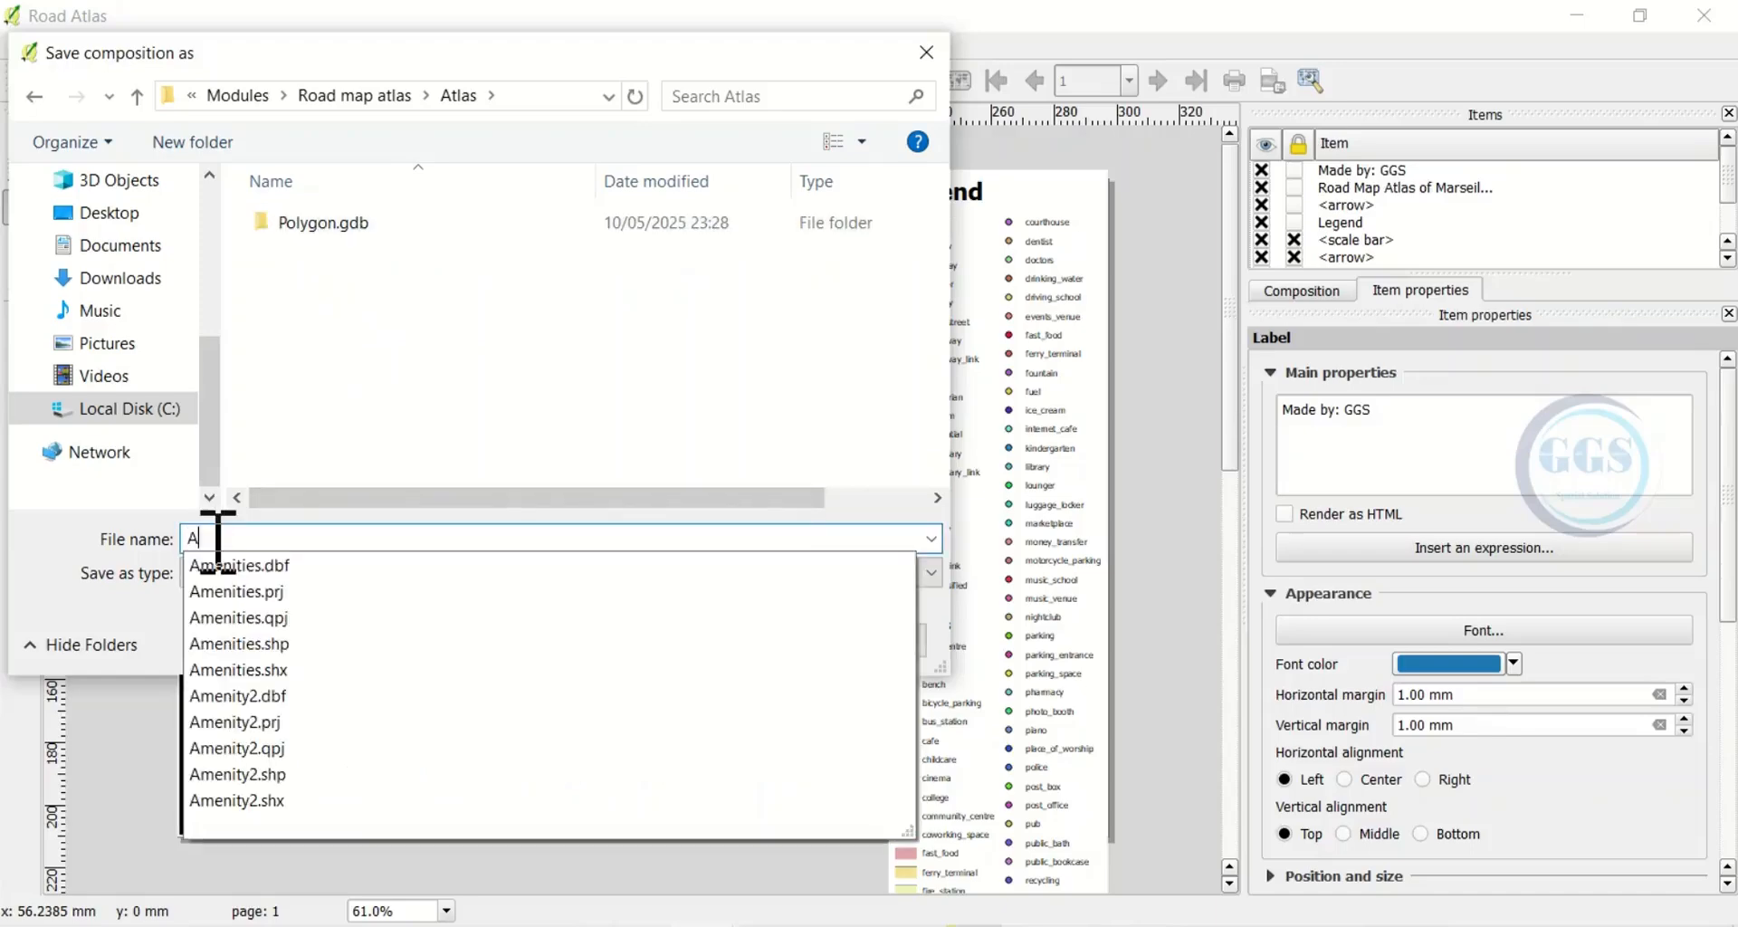
pyautogui.write('tlas map')
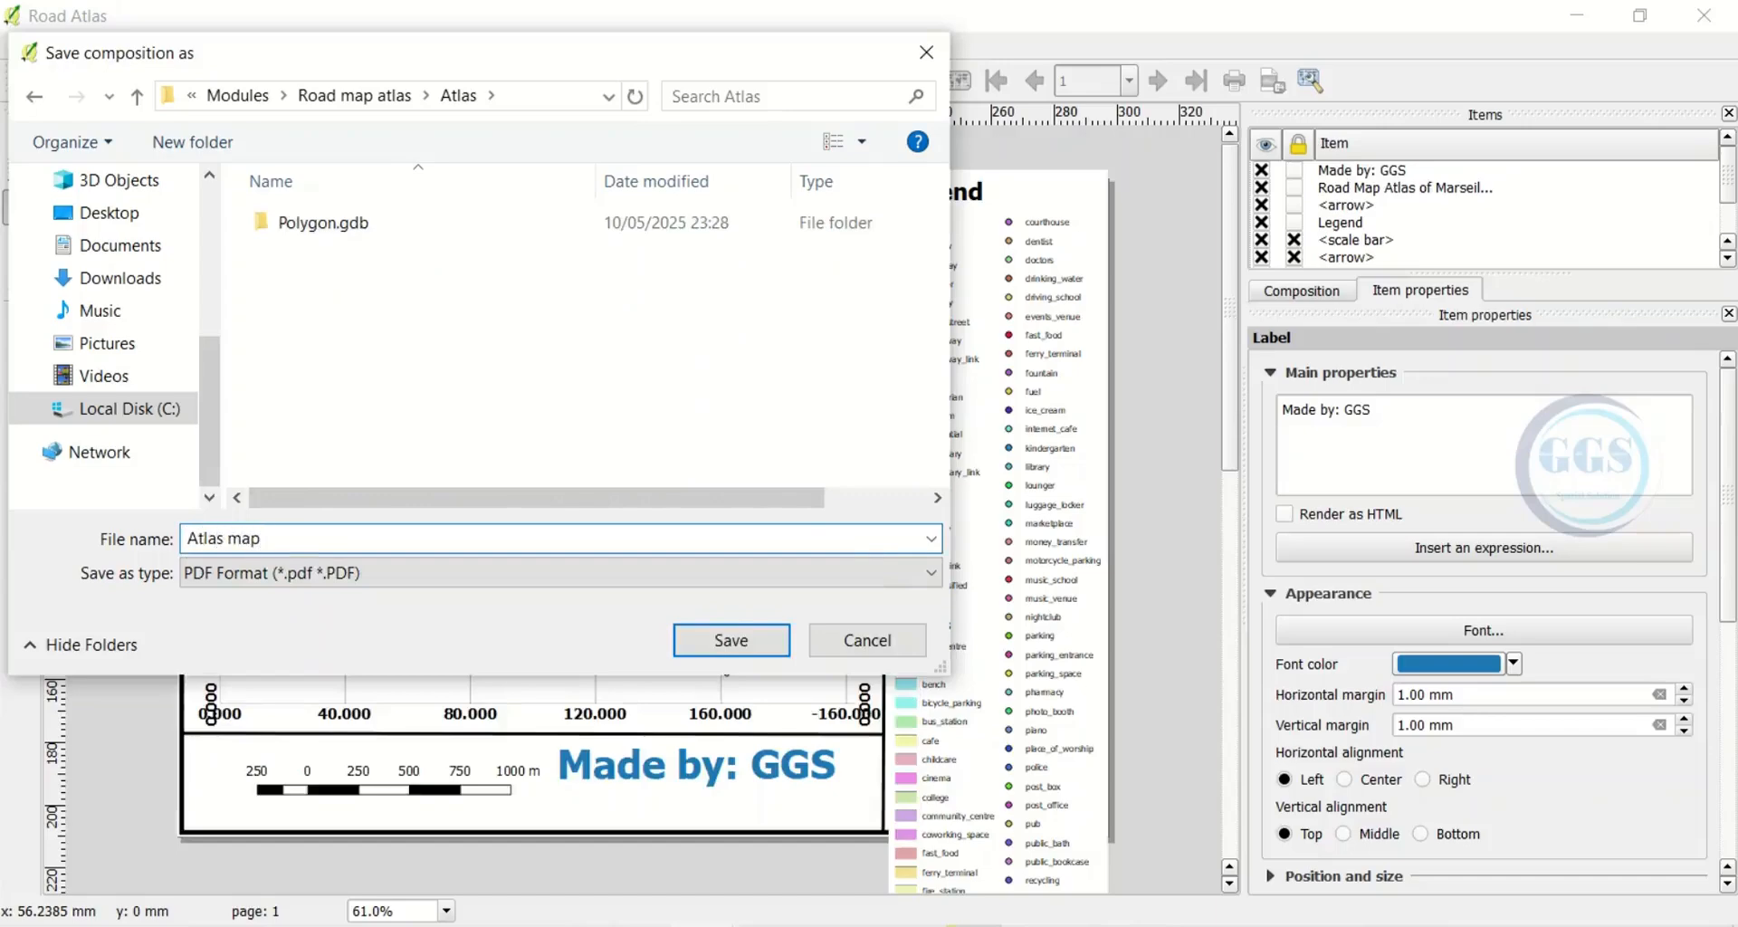
pyautogui.click(733, 643)
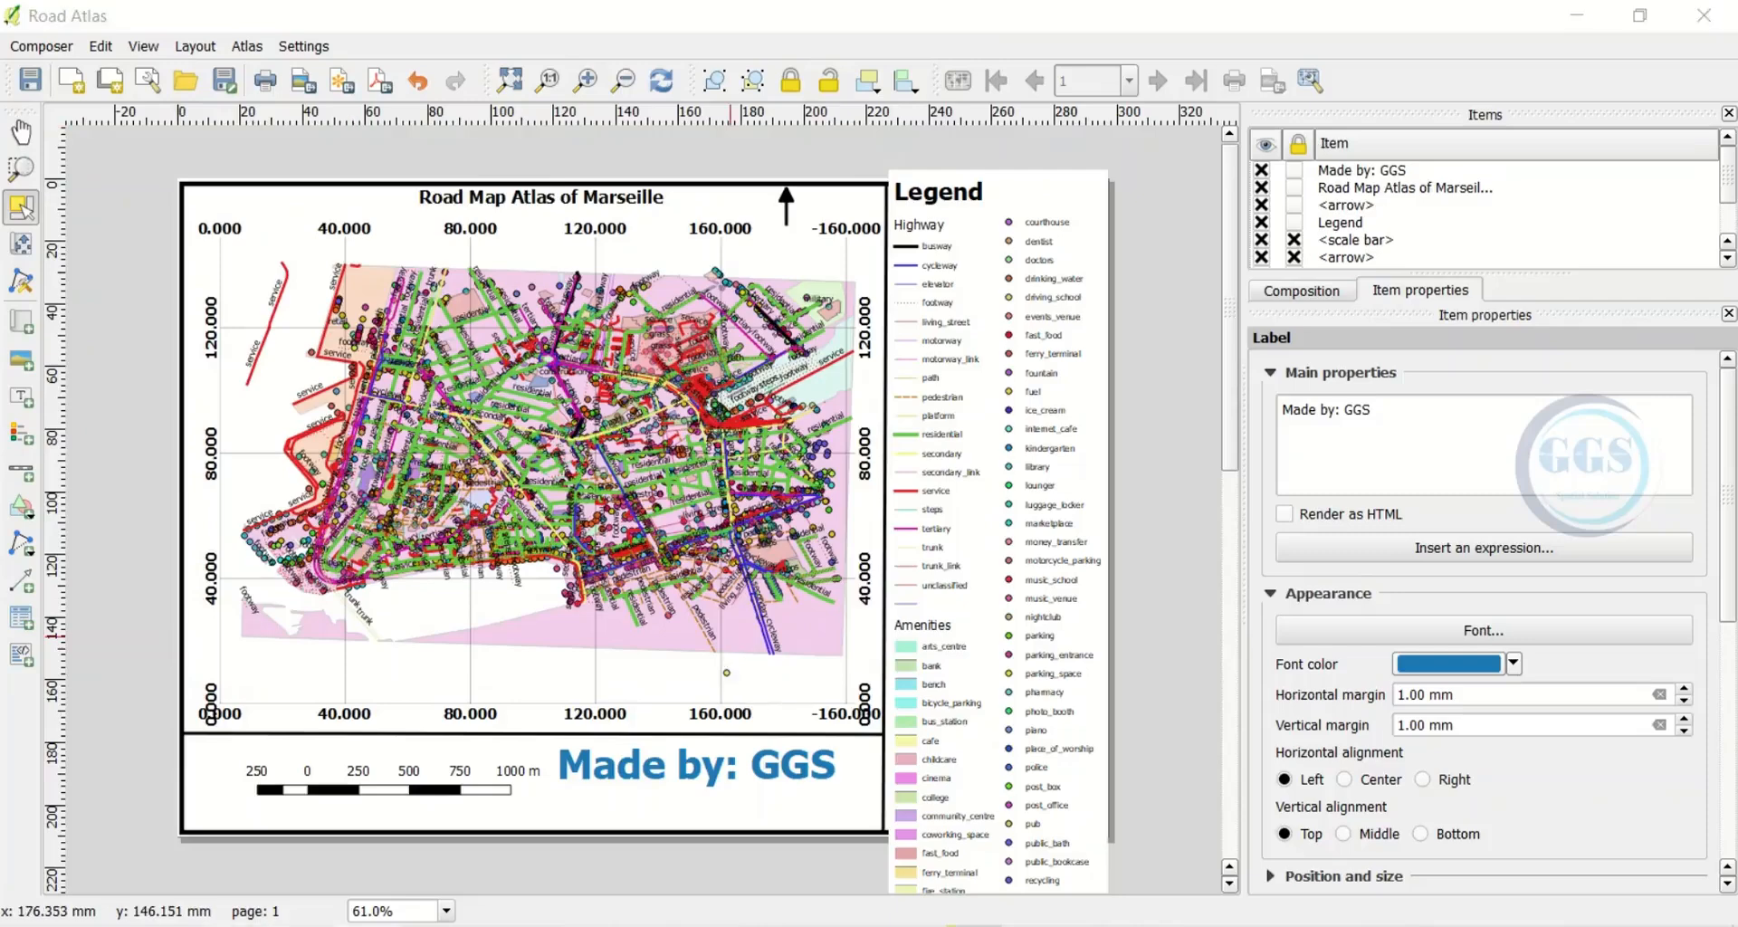
# Open Atlas map.pdf from the Atlas folder in File Explorer
pyautogui.click(236, 925)
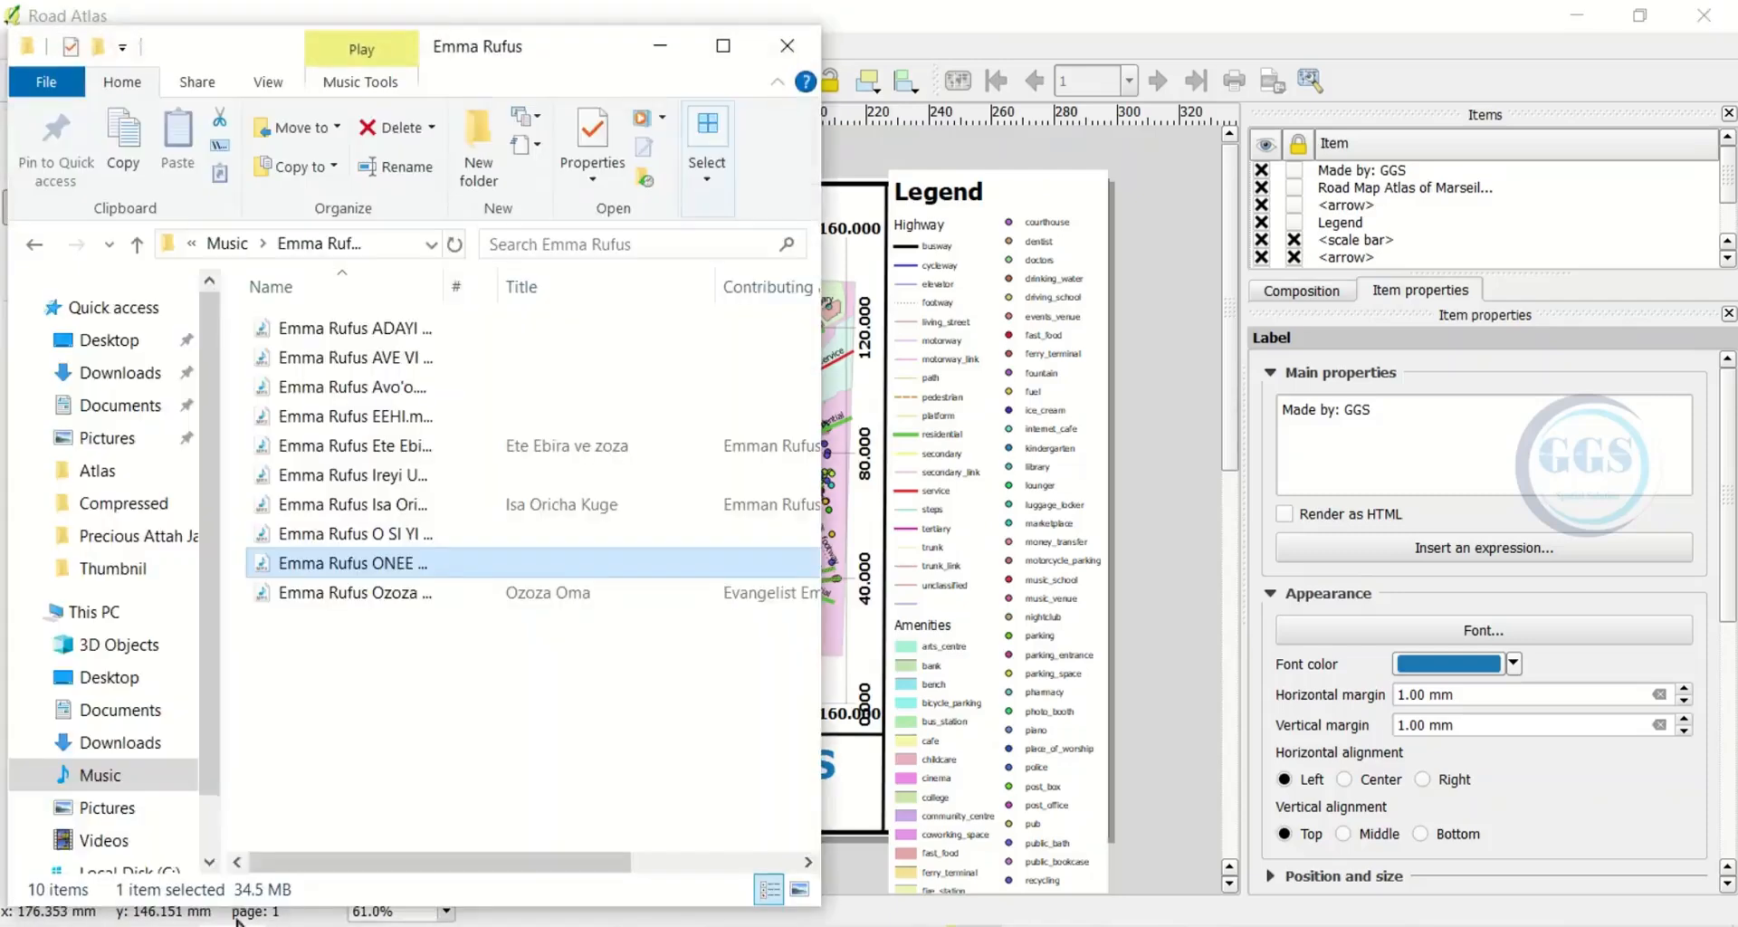
pyautogui.click(104, 471)
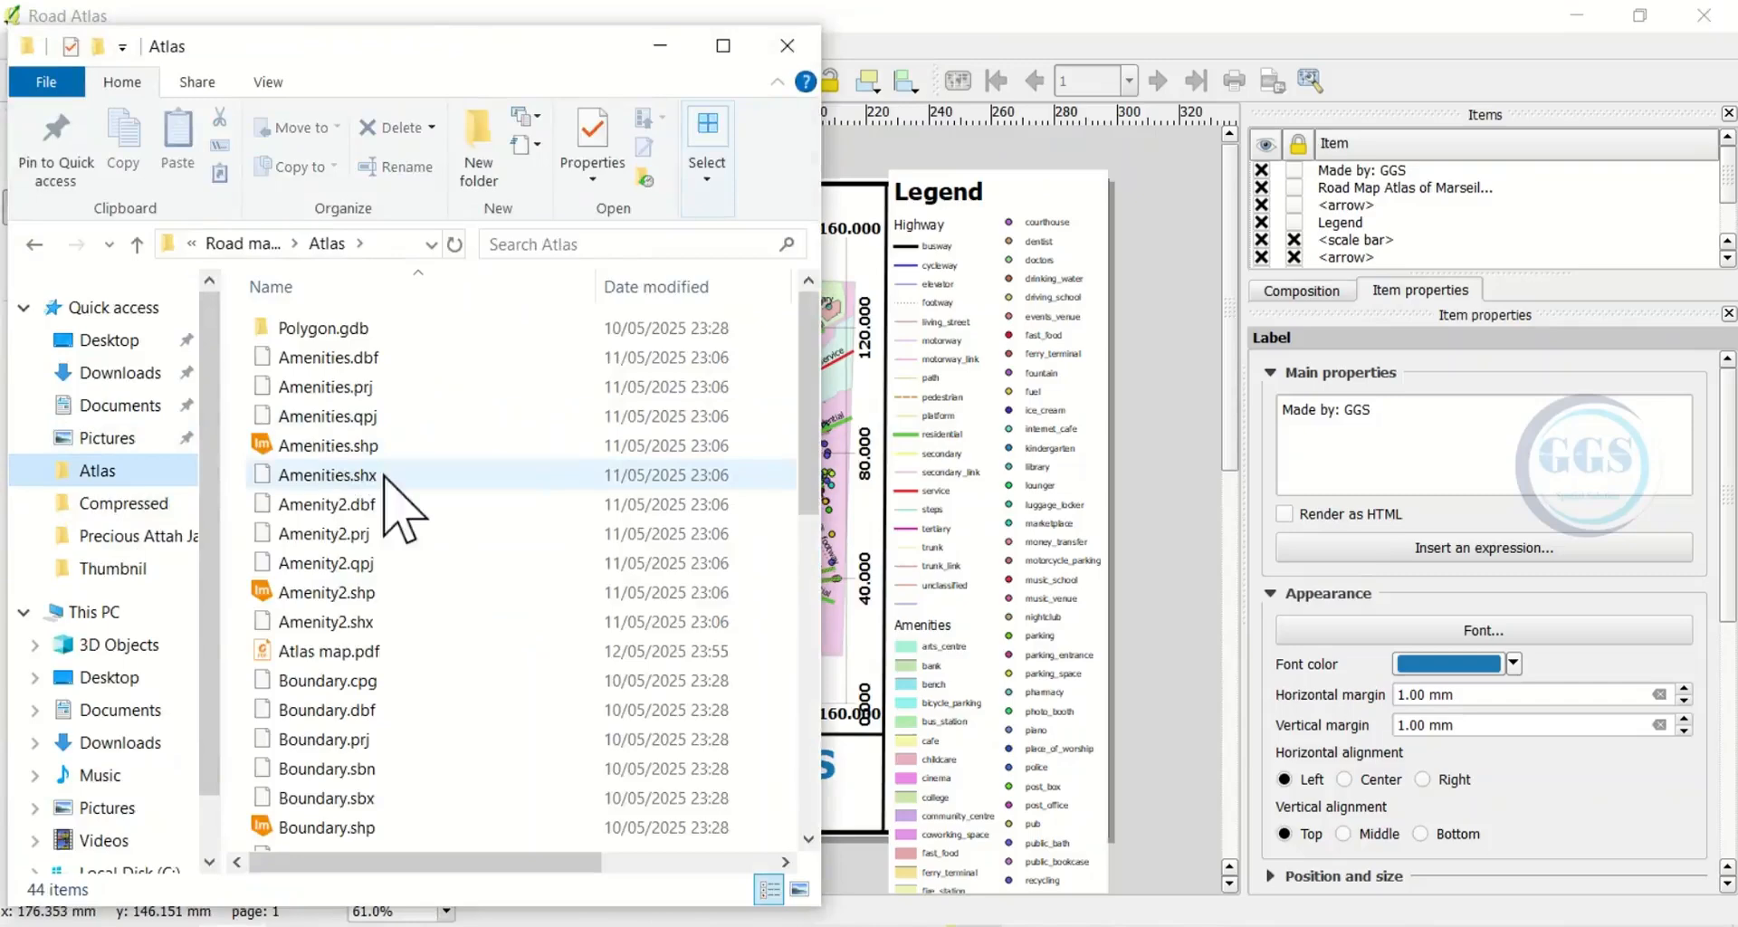
pyautogui.click(345, 651)
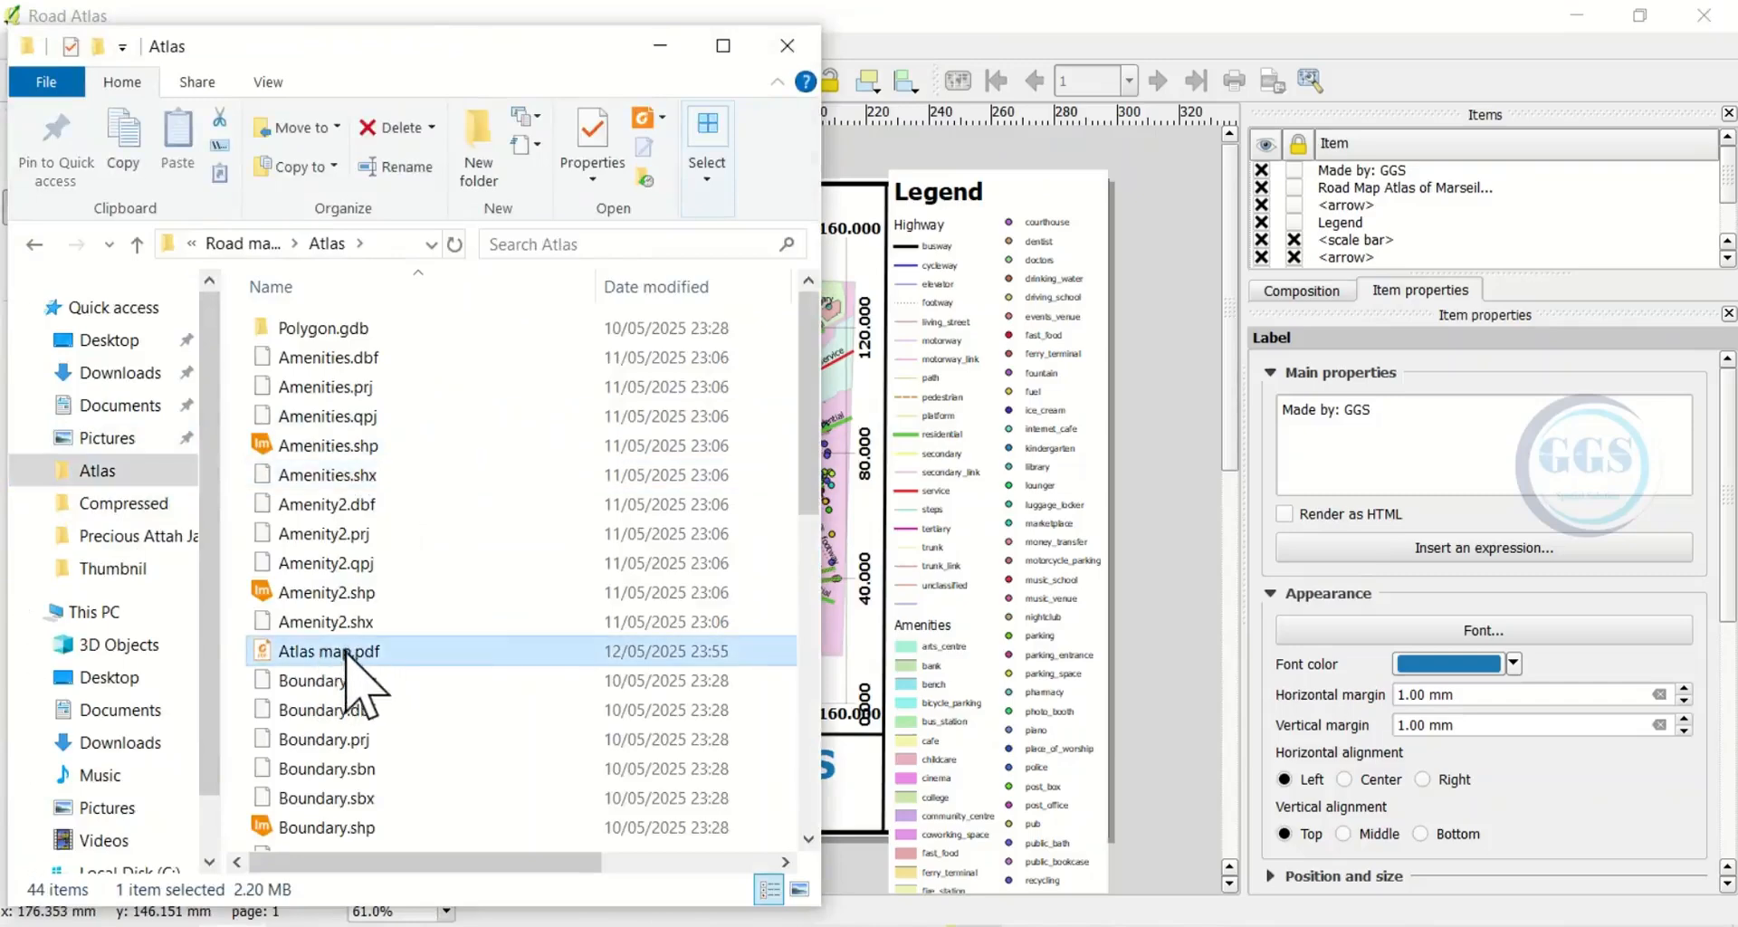
pyautogui.doubleClick(346, 652)
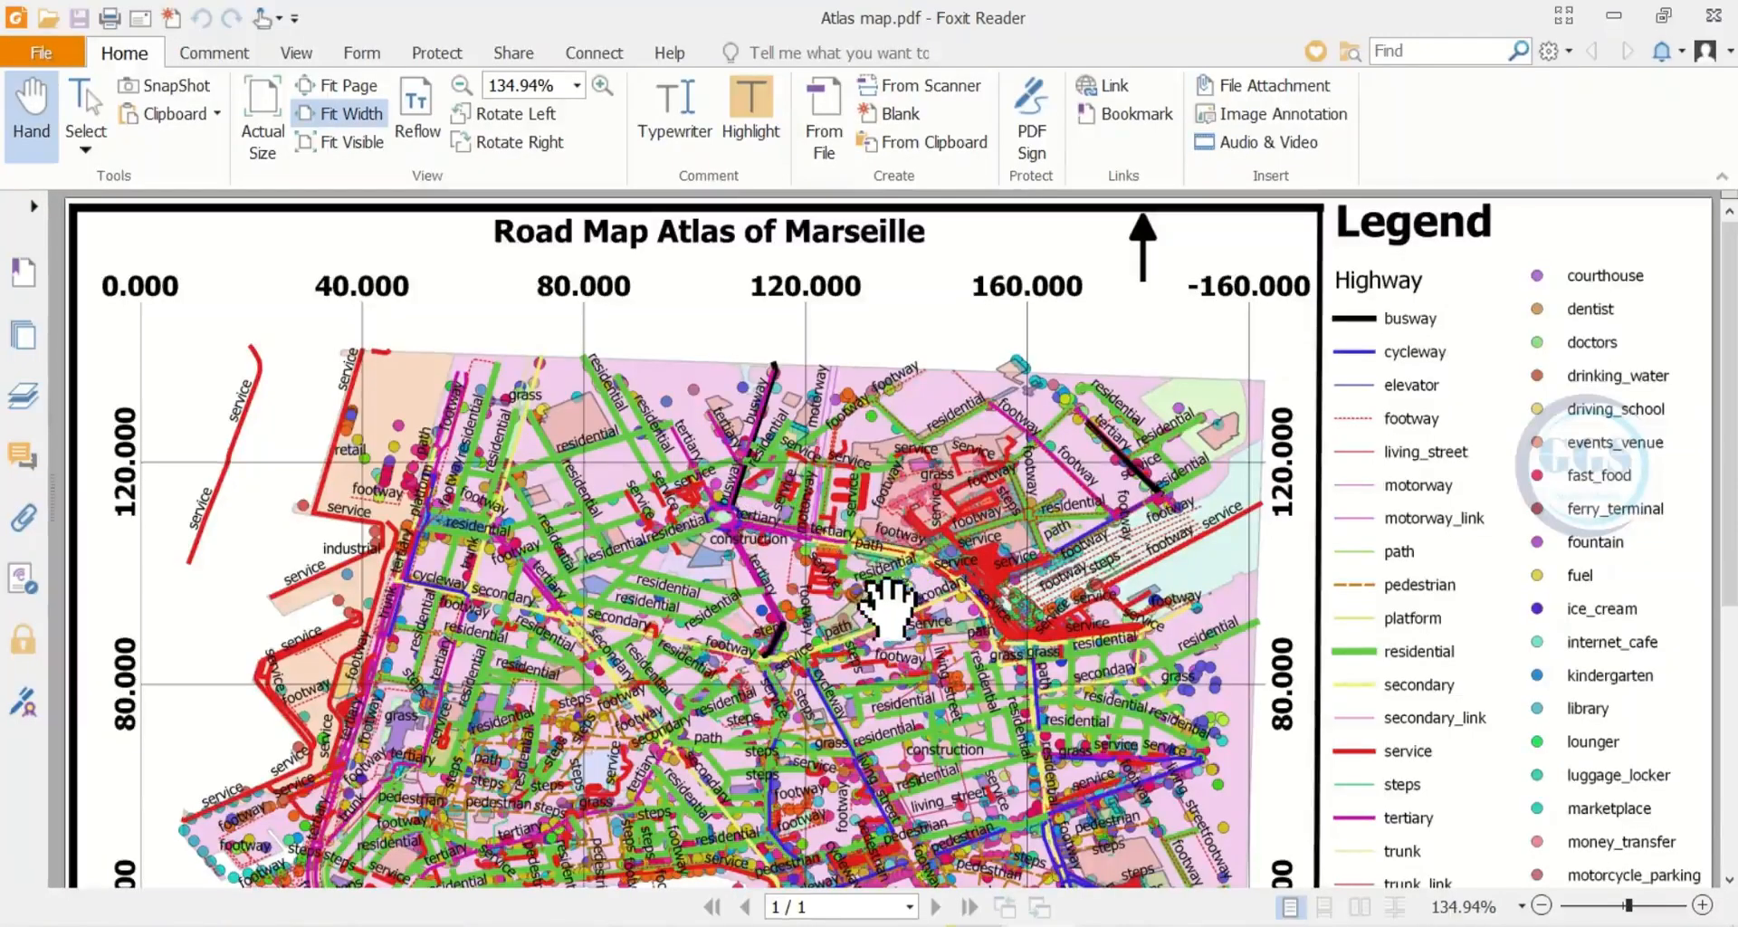
pyautogui.scroll(-2, 861, 621)
pyautogui.scroll(2, 819, 601)
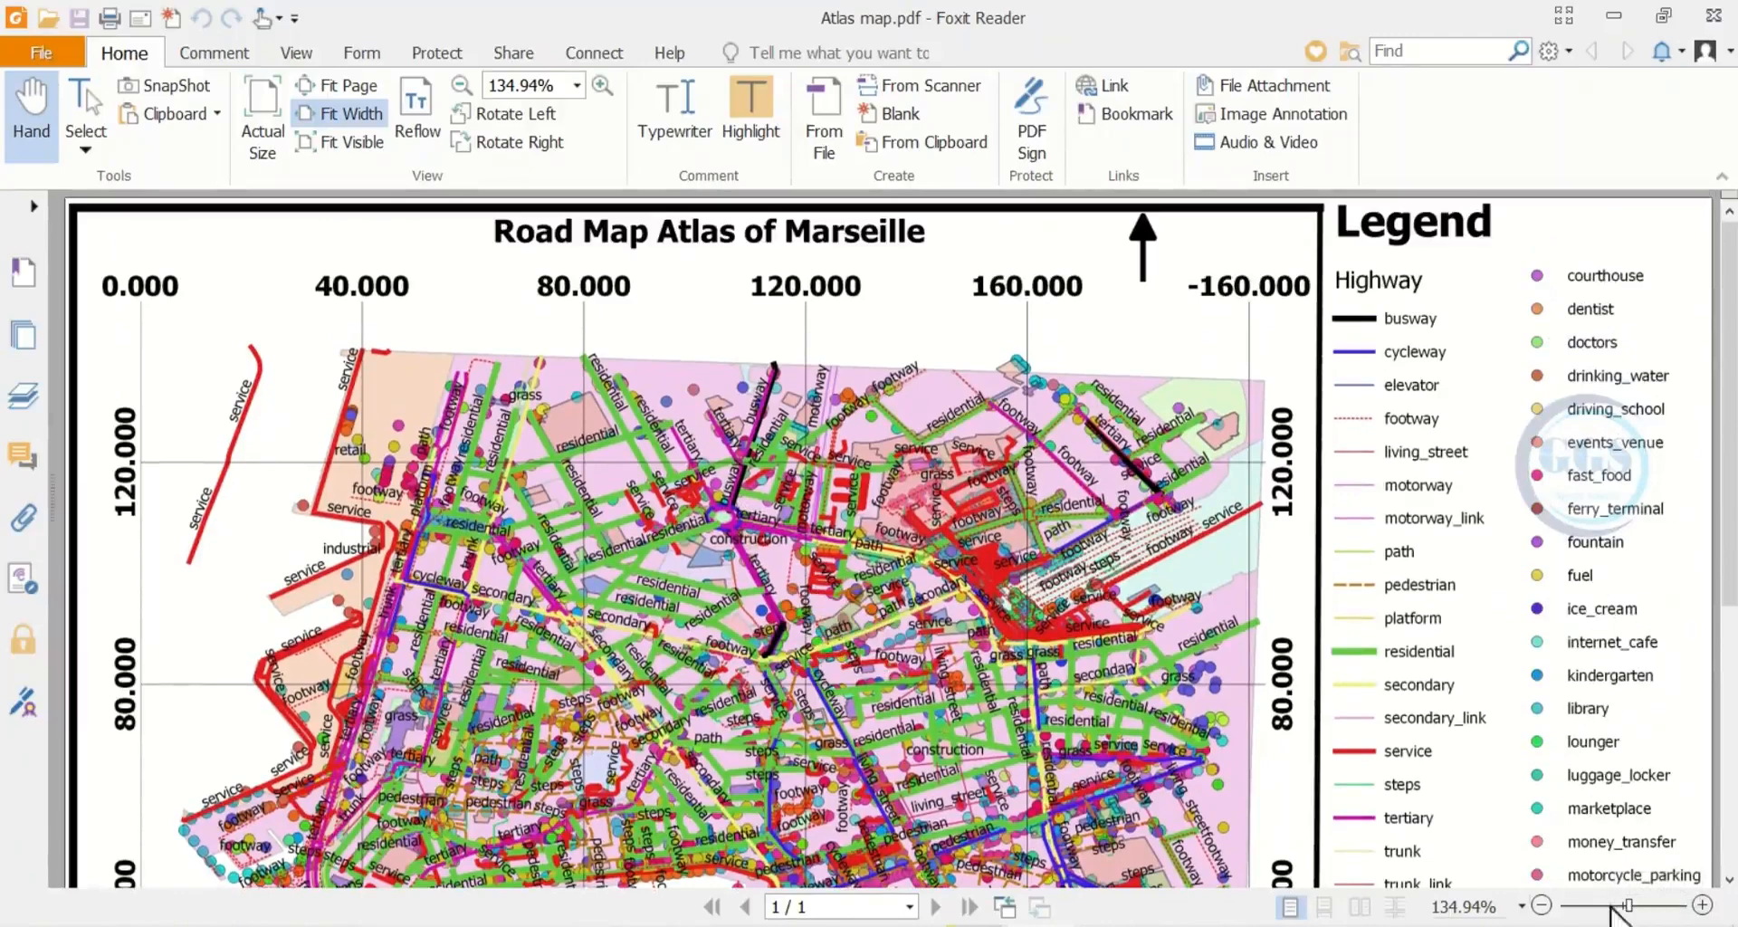
pyautogui.click(1541, 905)
pyautogui.click(1541, 905)
pyautogui.click(1541, 905)
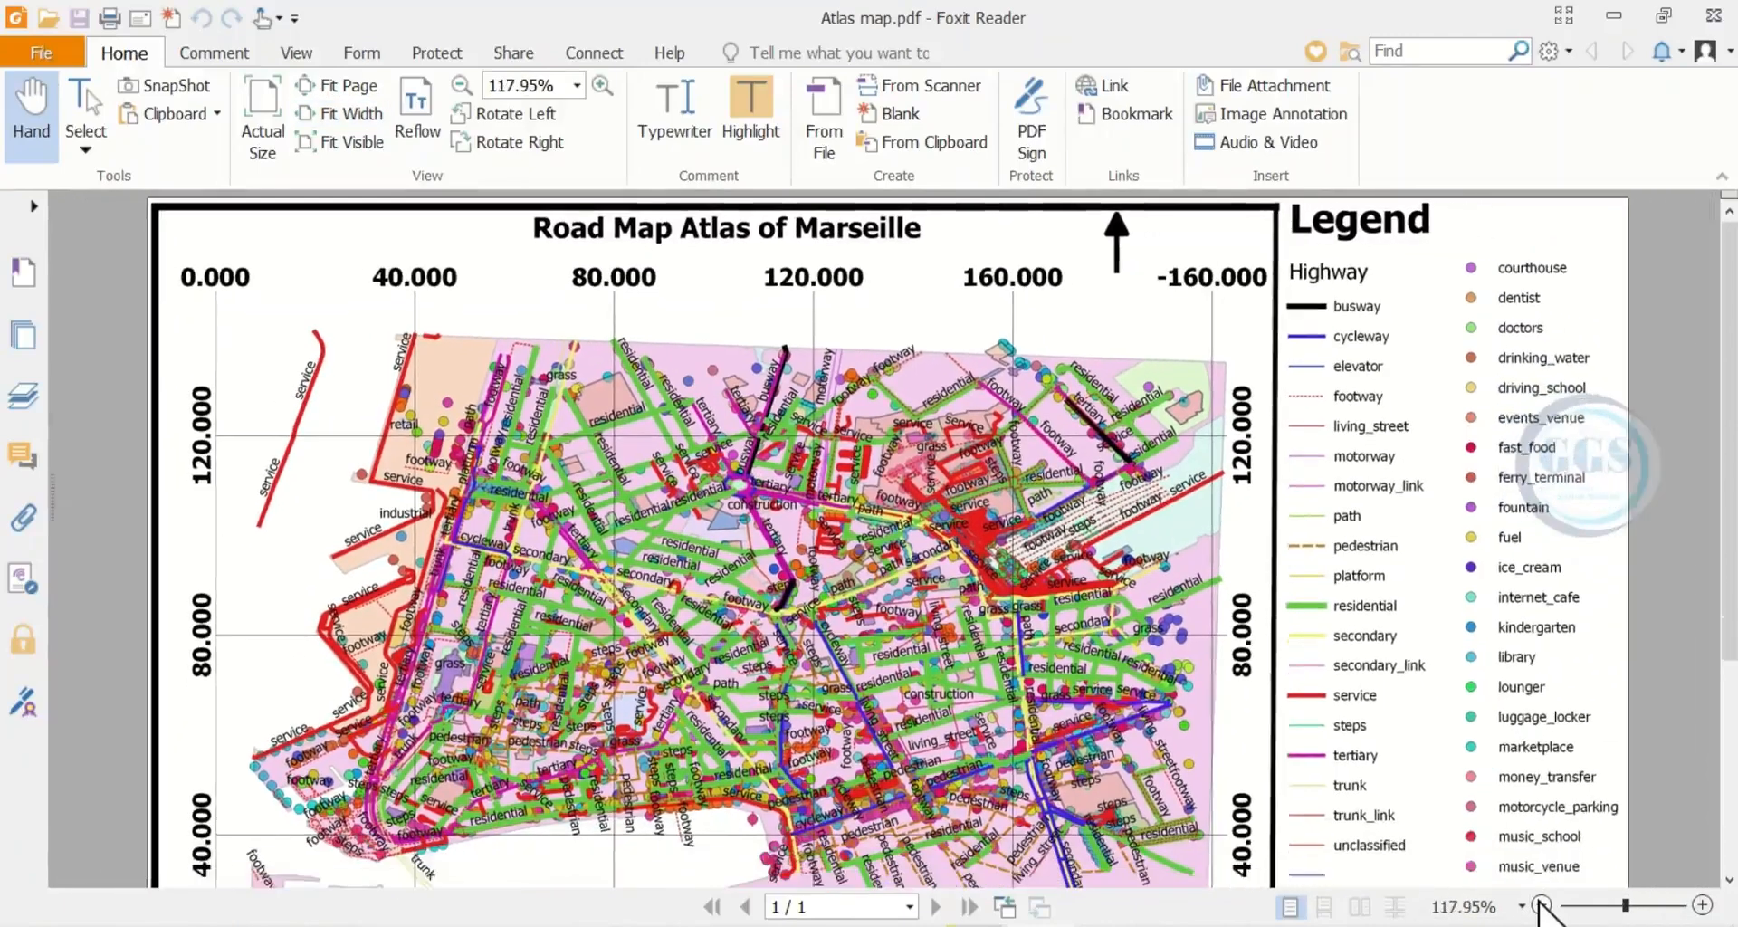
pyautogui.click(1541, 905)
pyautogui.click(1542, 905)
pyautogui.click(1542, 905)
pyautogui.click(1541, 905)
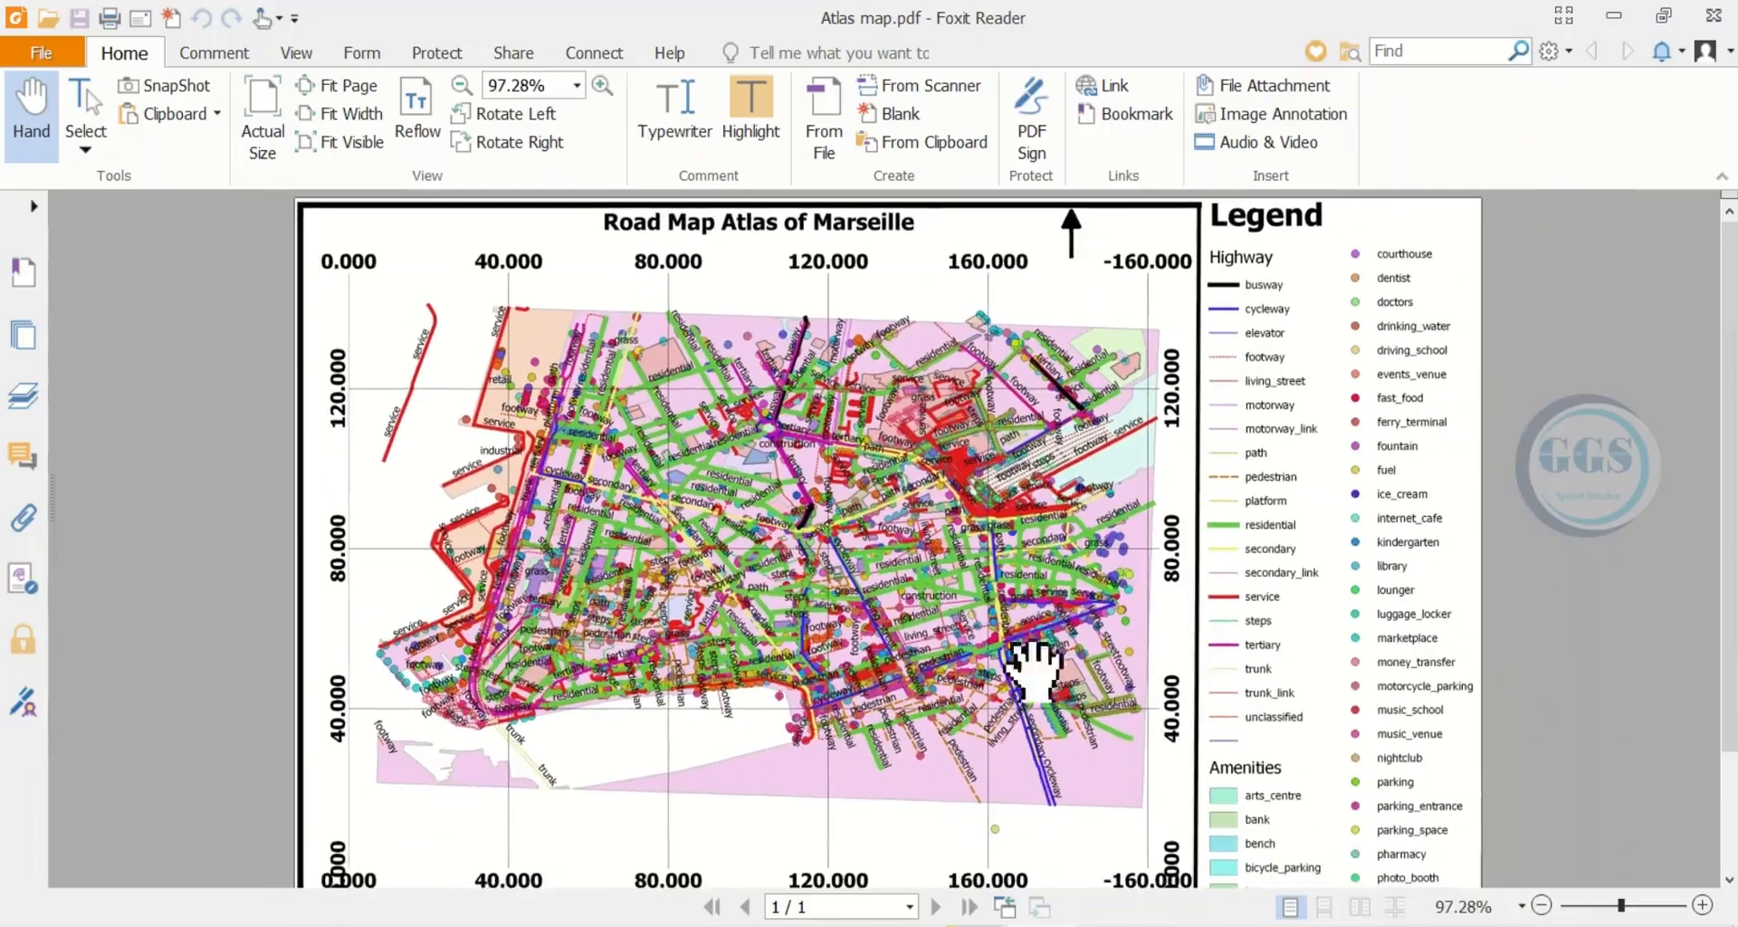
pyautogui.moveTo(873, 617); pyautogui.dragTo(874, 667)
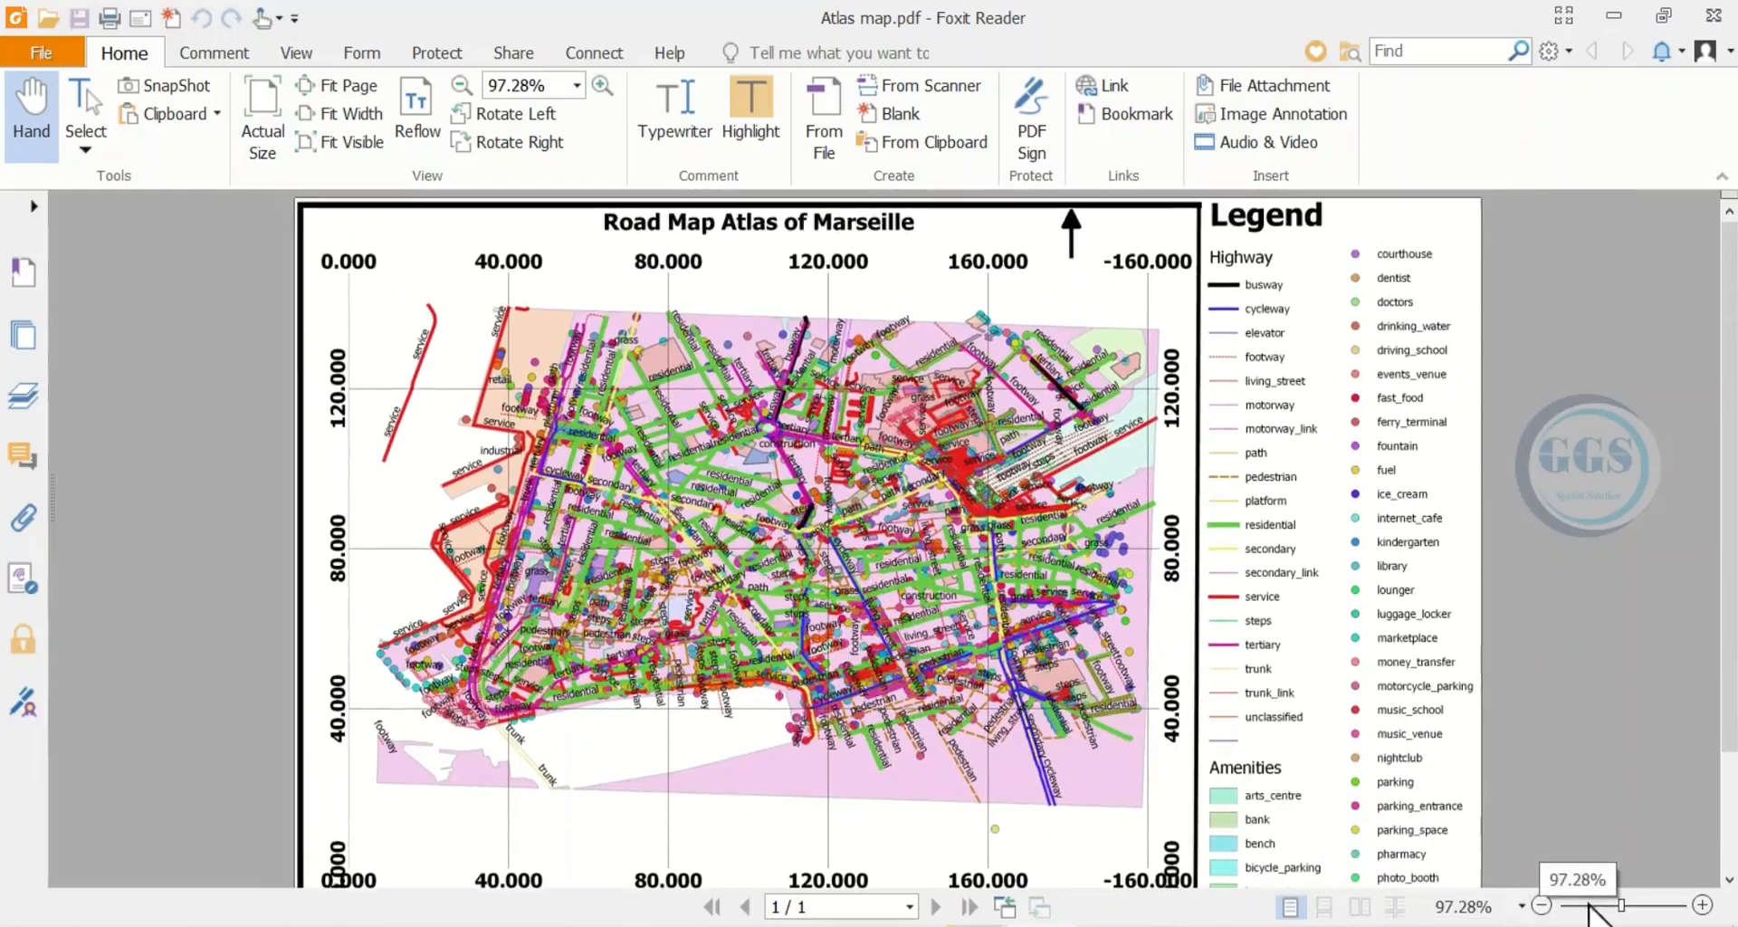
pyautogui.click(1702, 905)
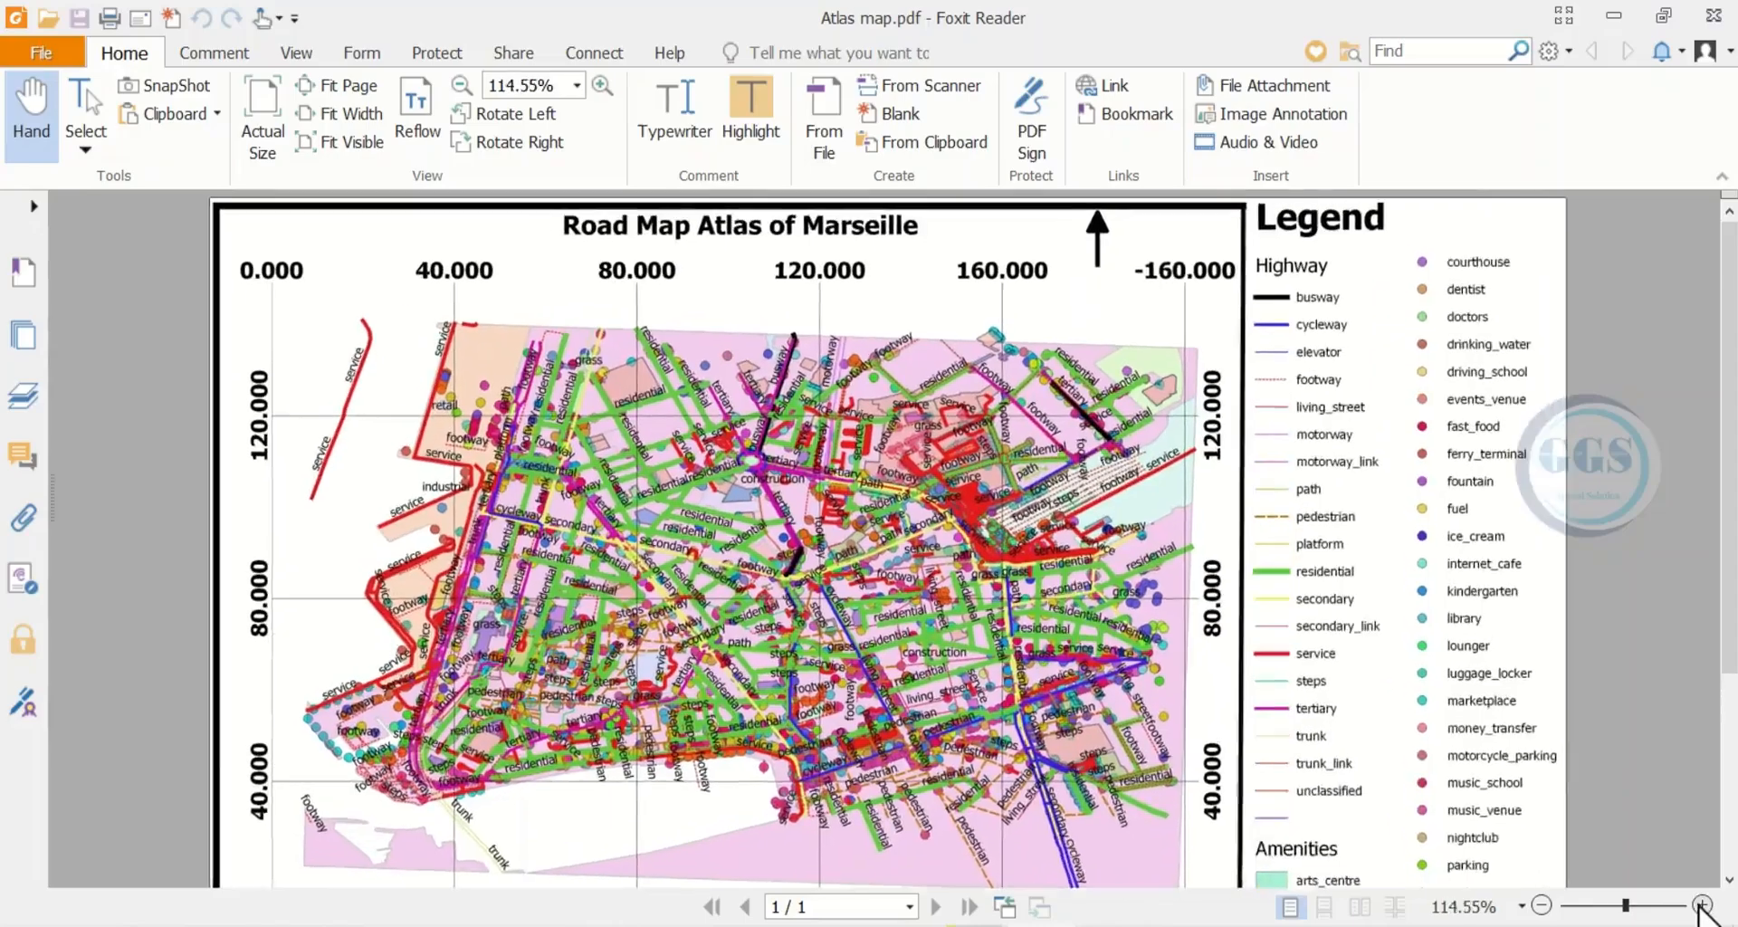
pyautogui.click(1700, 905)
pyautogui.click(1699, 905)
pyautogui.click(1699, 905)
pyautogui.click(1700, 905)
pyautogui.click(1700, 906)
pyautogui.click(1698, 904)
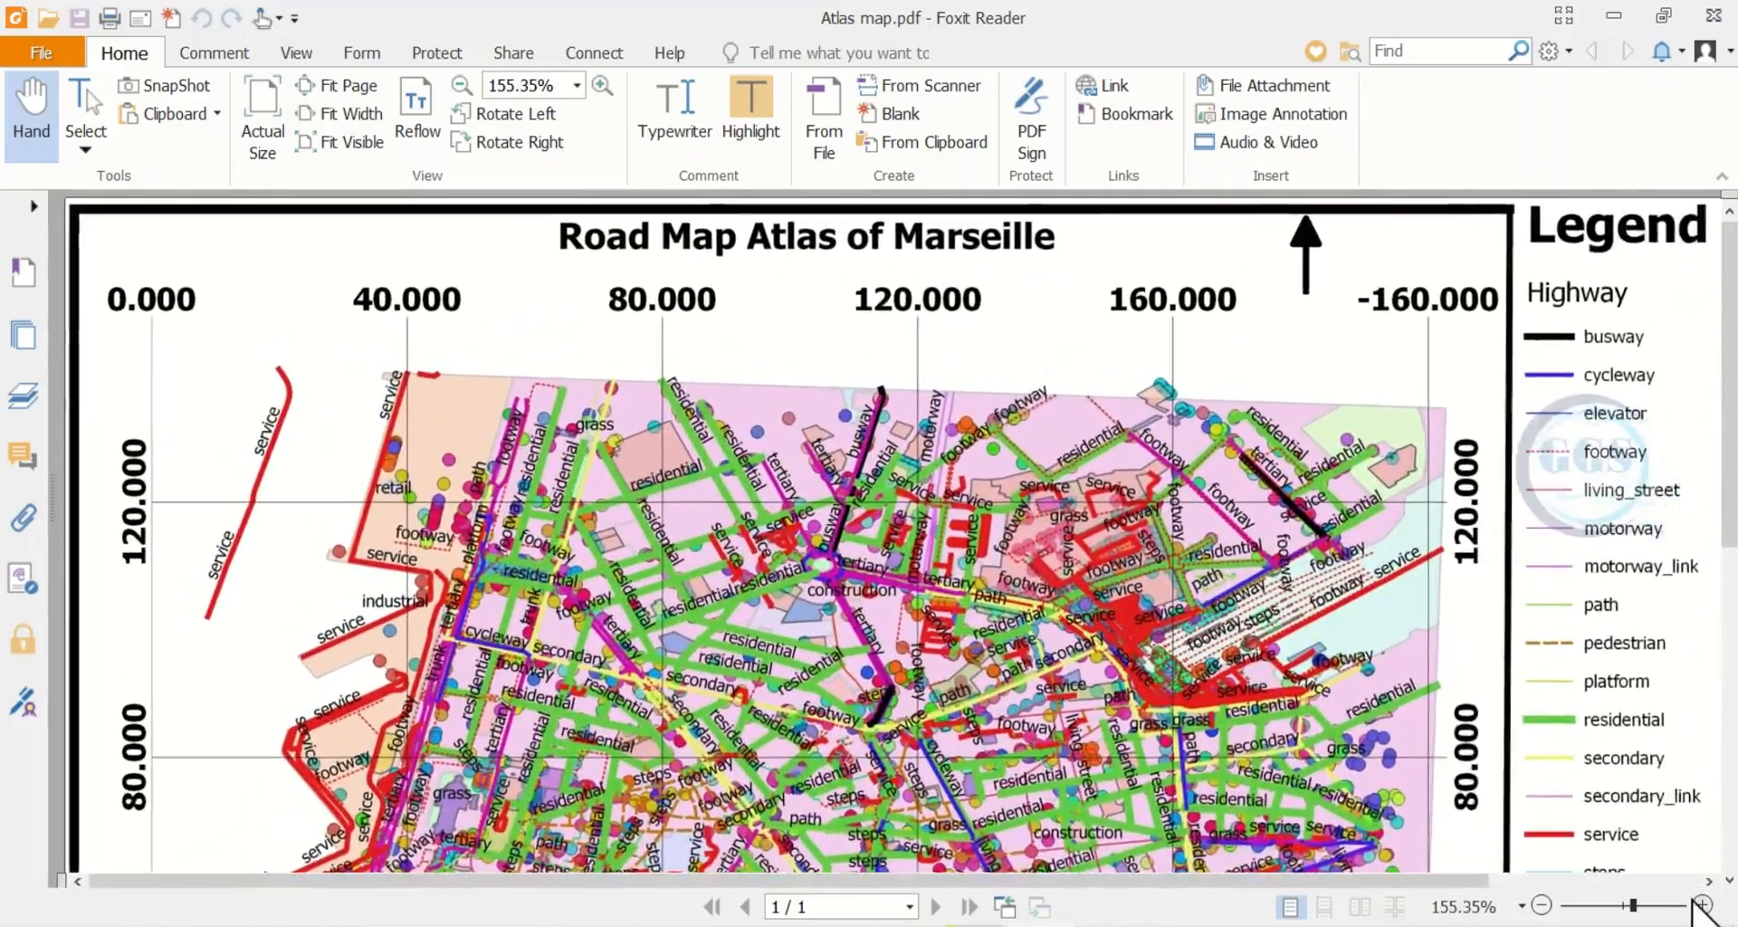
pyautogui.click(1702, 905)
pyautogui.moveTo(853, 668); pyautogui.dragTo(691, 400)
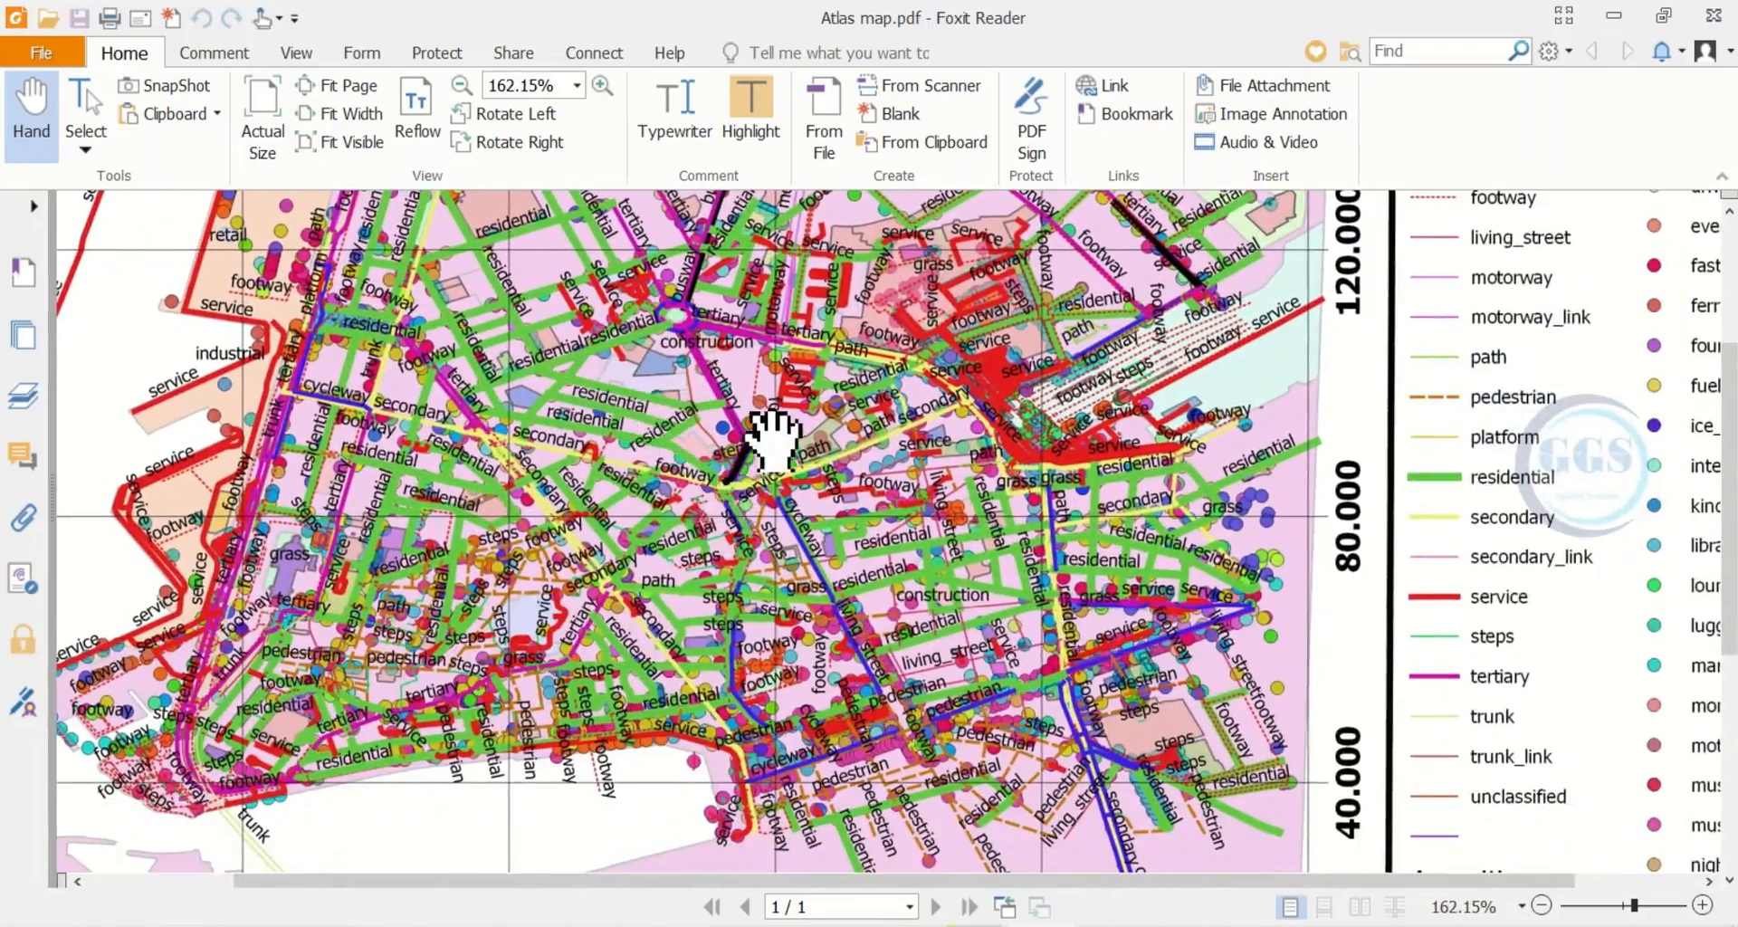
pyautogui.moveTo(774, 439); pyautogui.dragTo(831, 627)
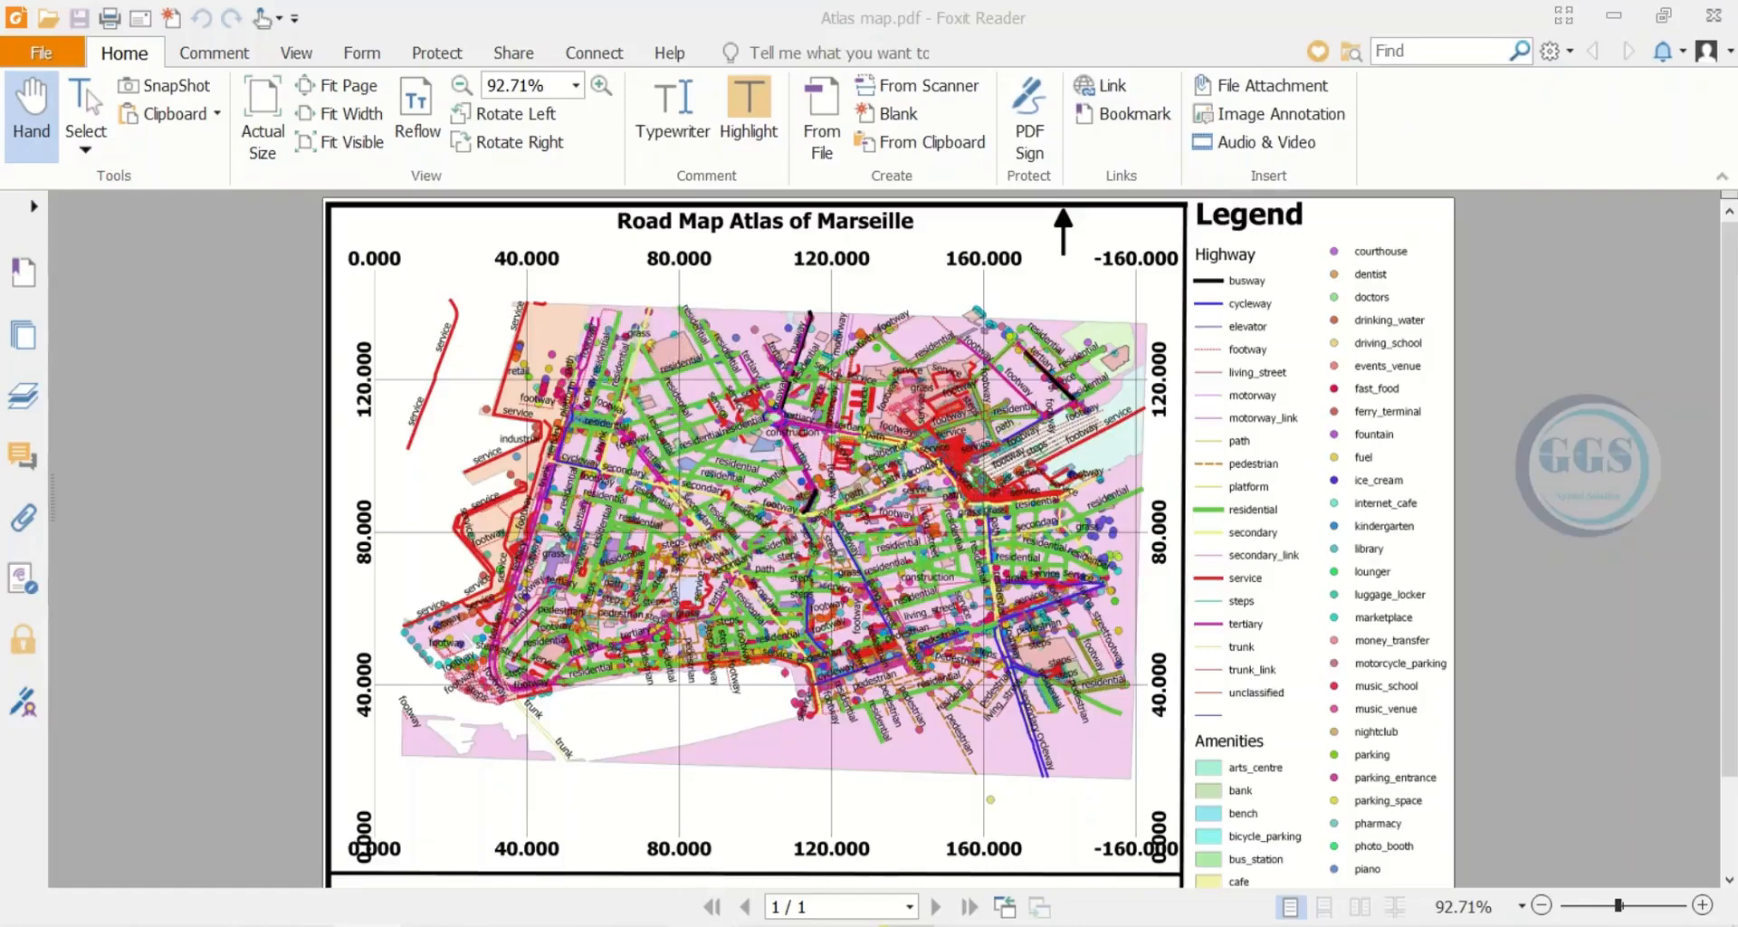
# Unlock the scale bar item in the Items list
pyautogui.moveTo(760, 855)
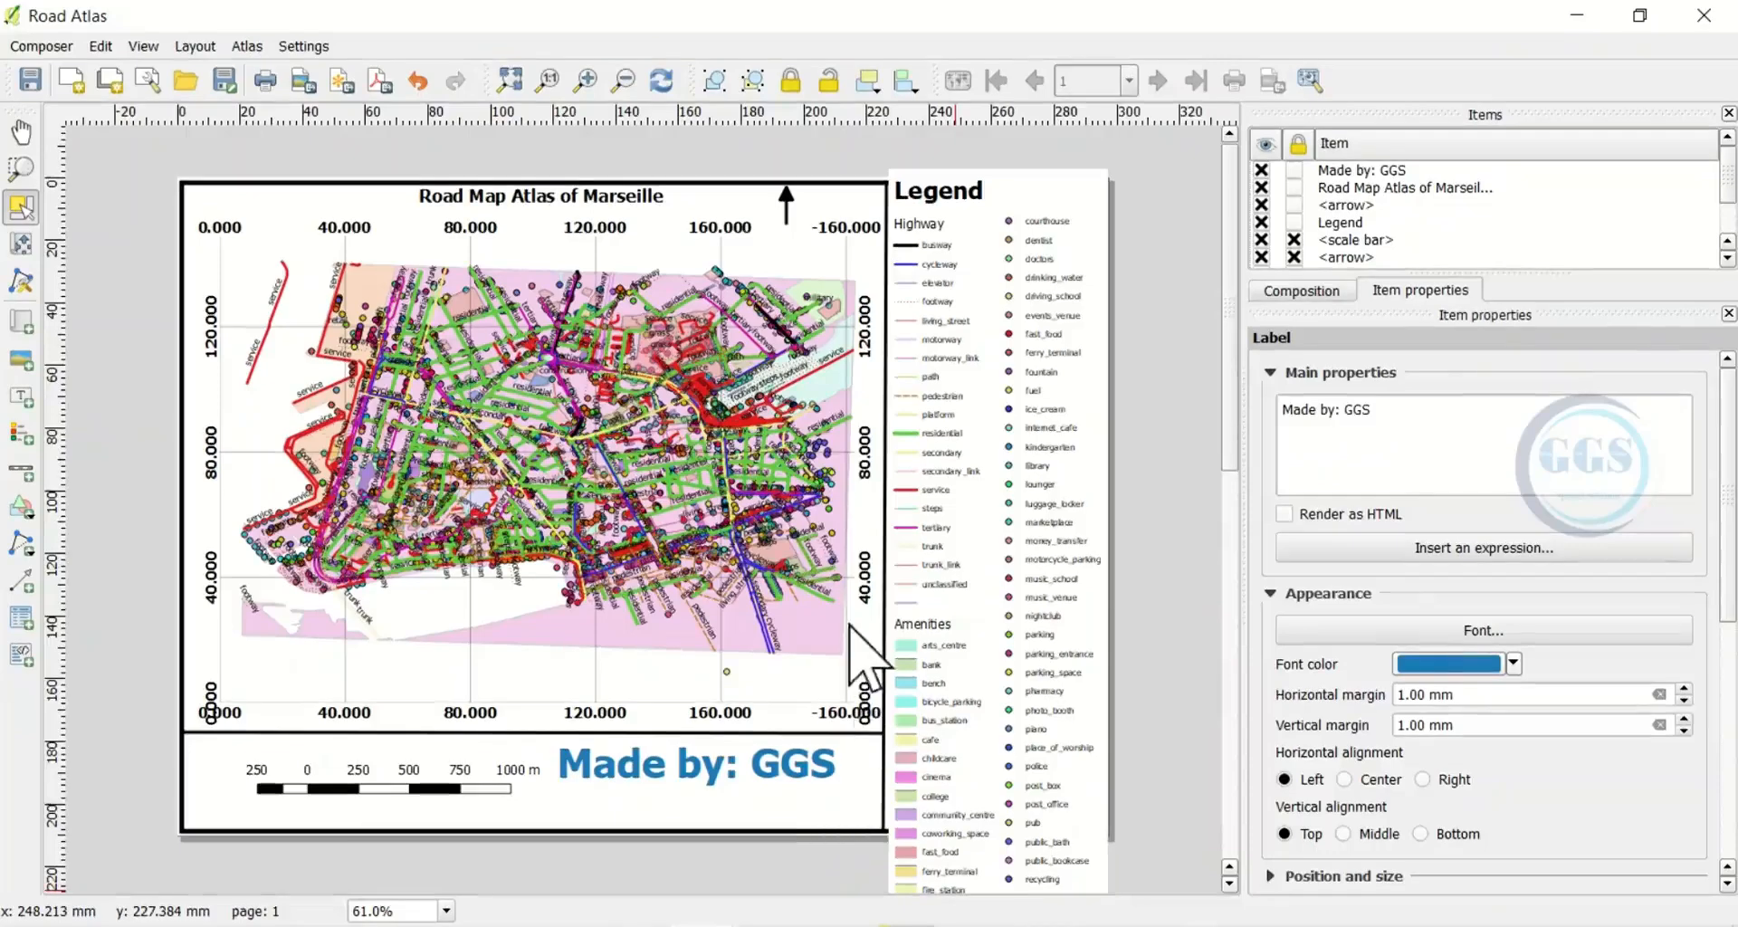
pyautogui.scroll(-1, 507, 457)
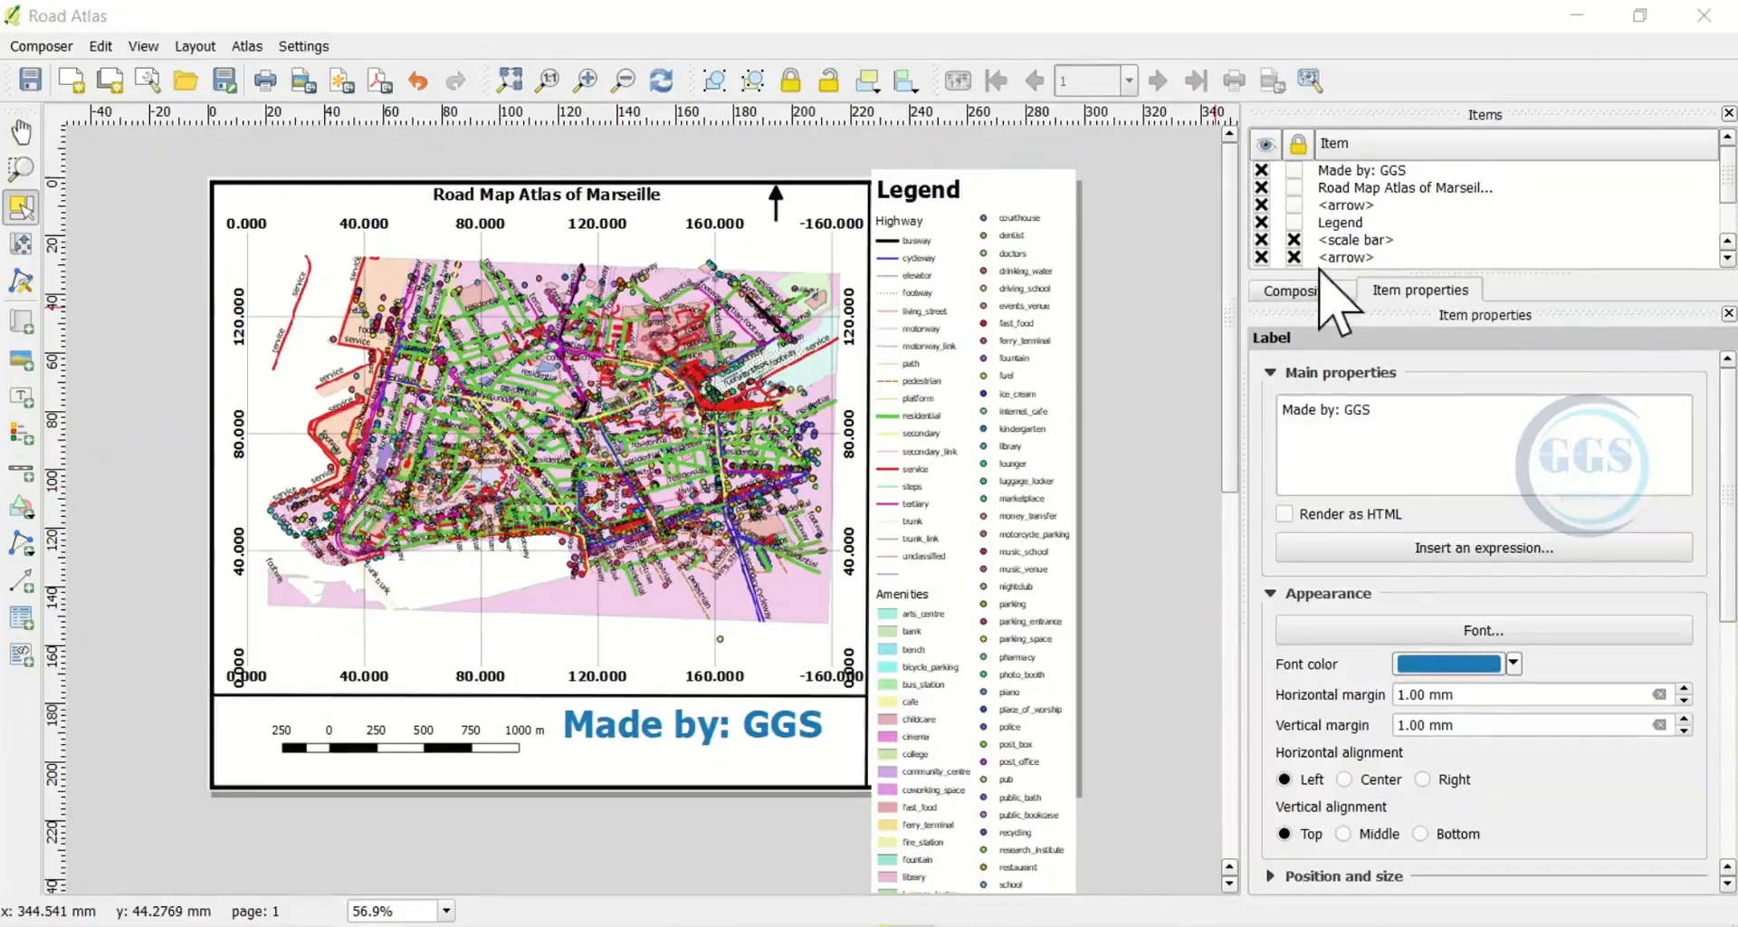
pyautogui.scroll(-1, 1326, 218)
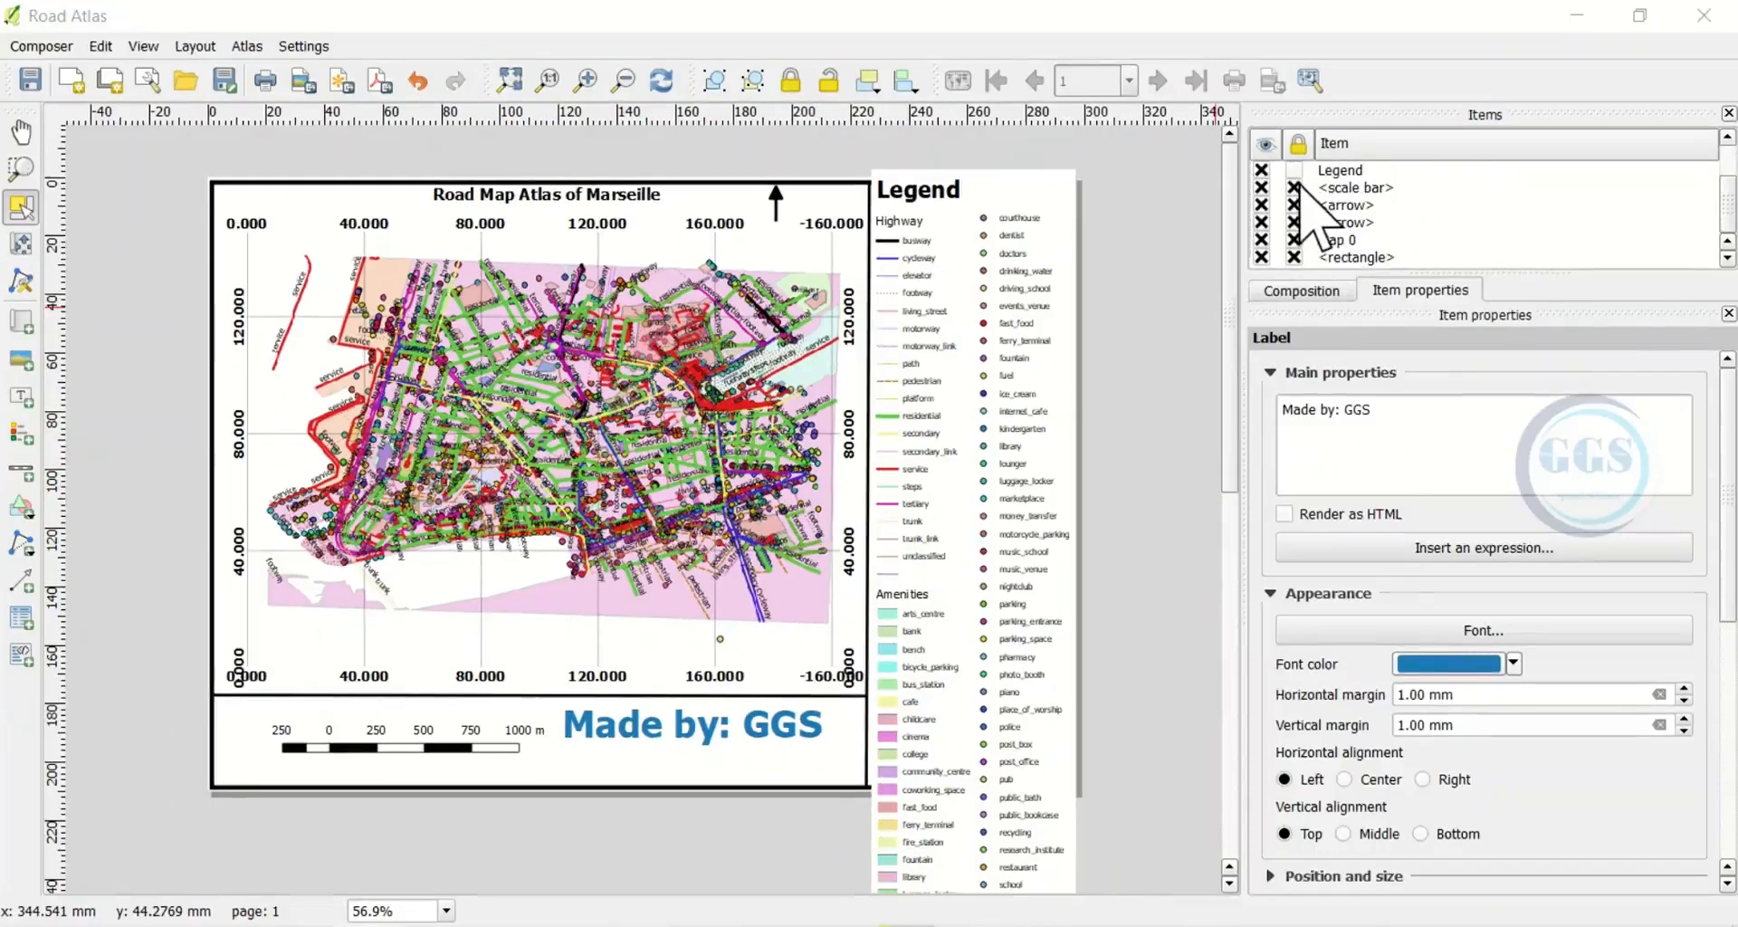
pyautogui.click(1295, 188)
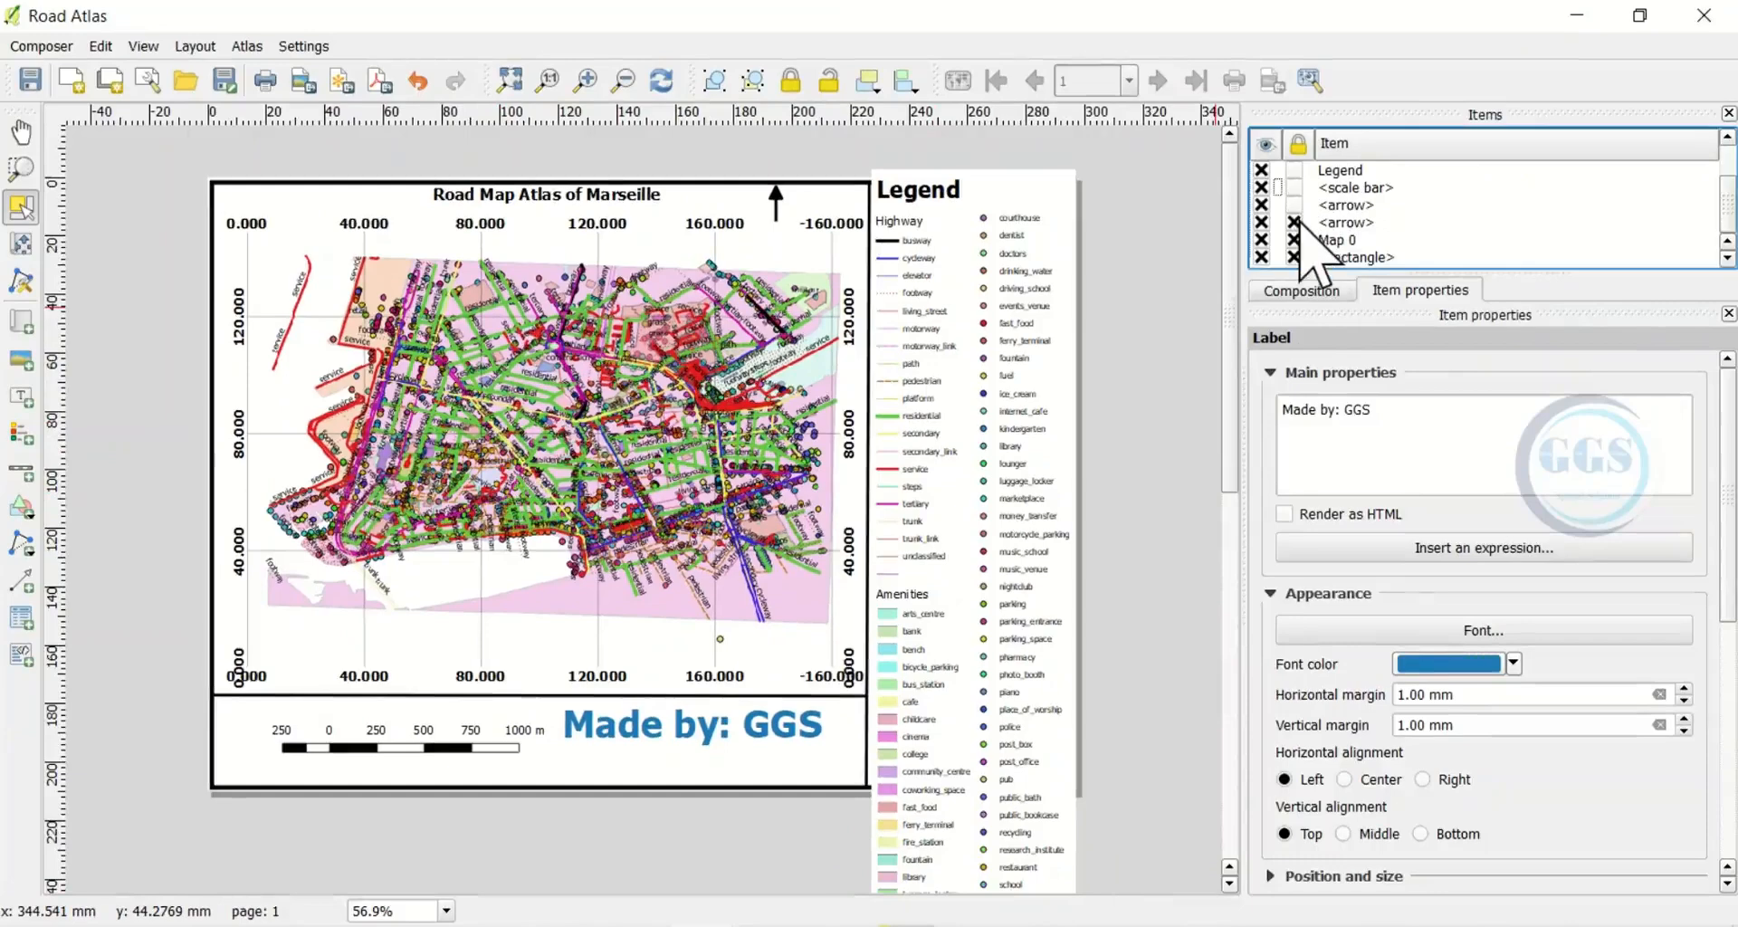
# Select Map 0 and show its item properties, with its 7000 scale
pyautogui.click(1302, 289)
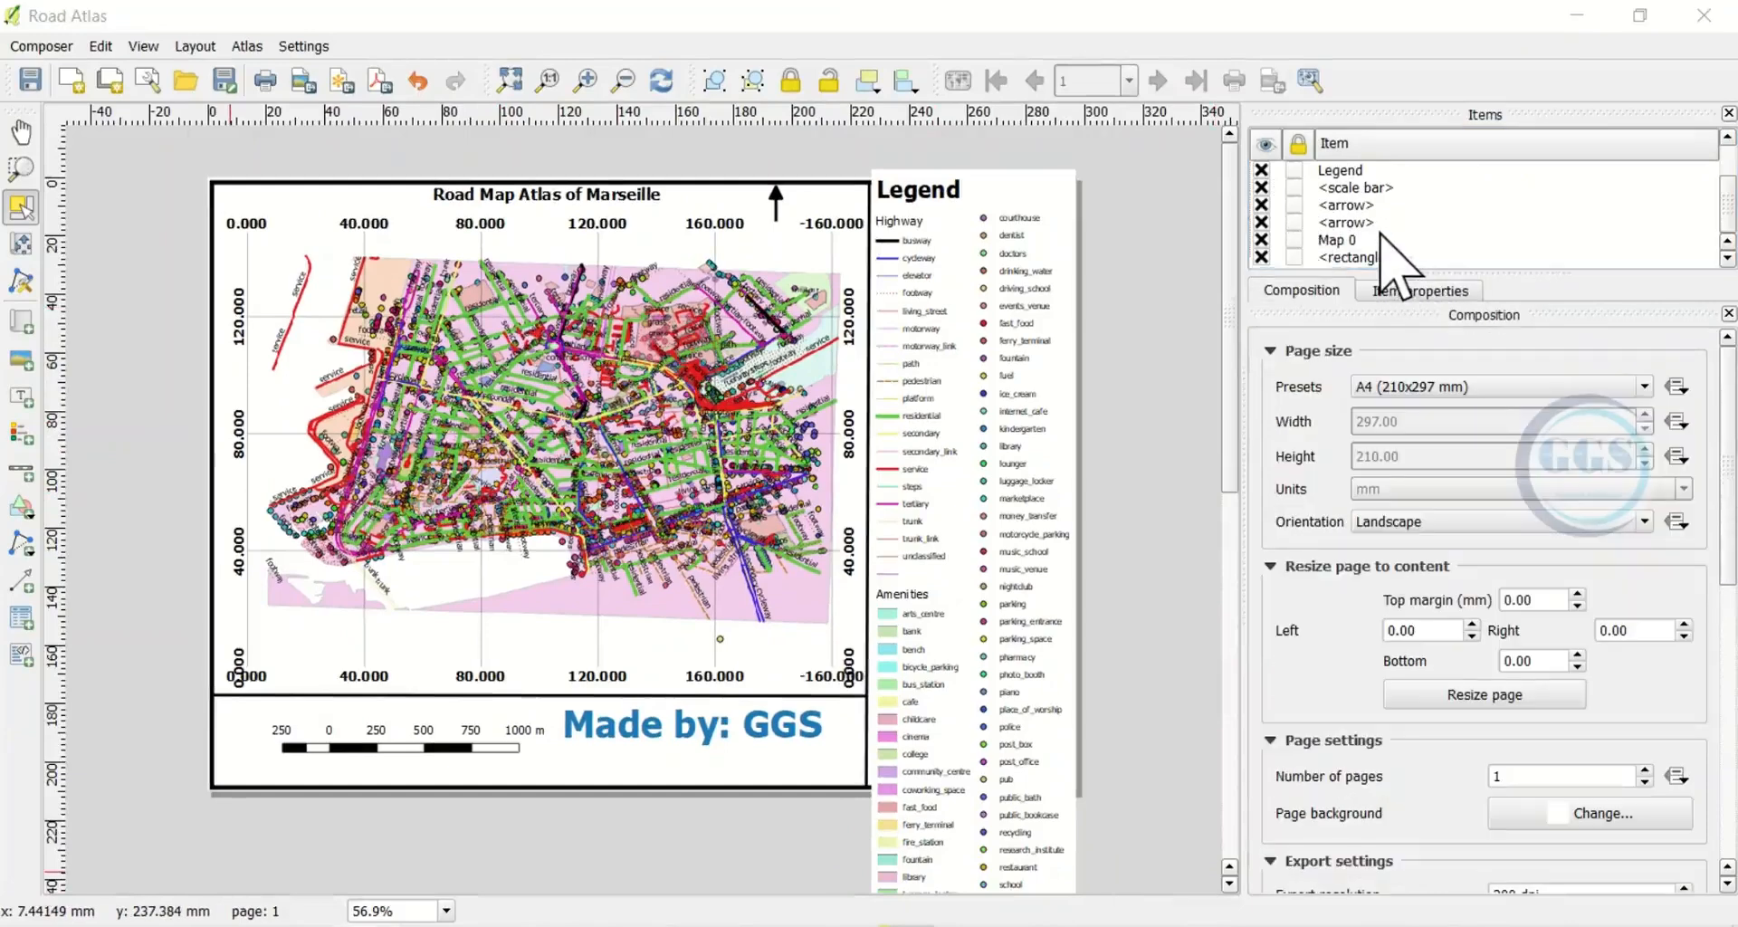
pyautogui.click(570, 446)
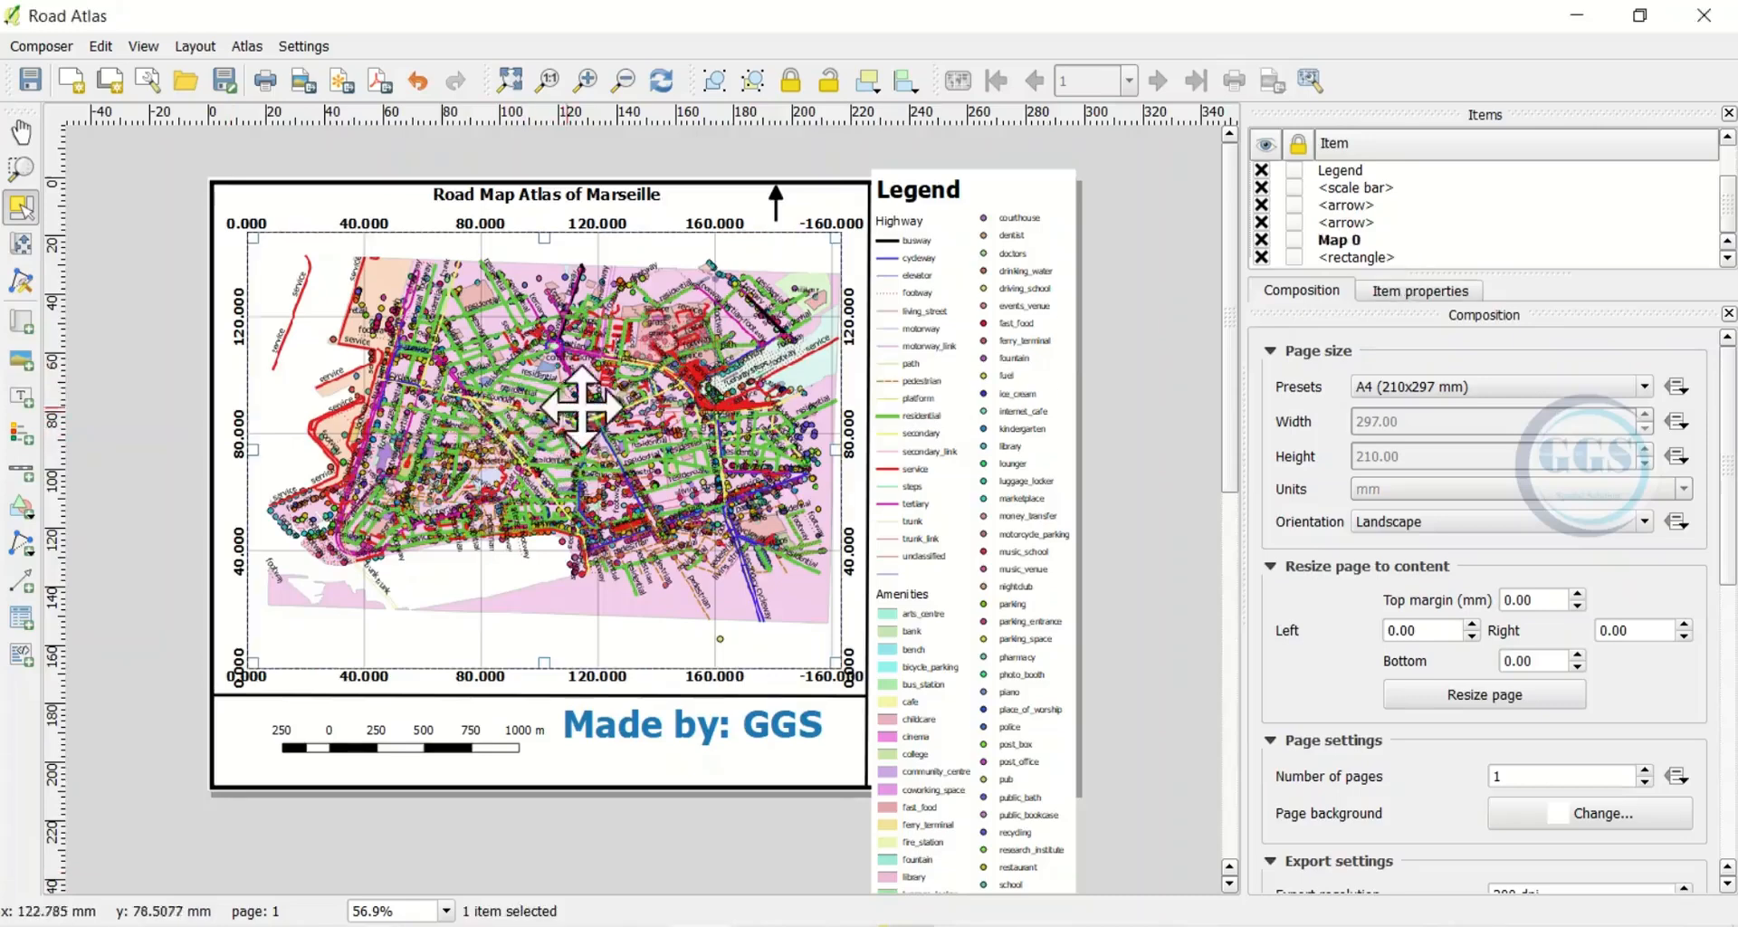
pyautogui.click(1417, 291)
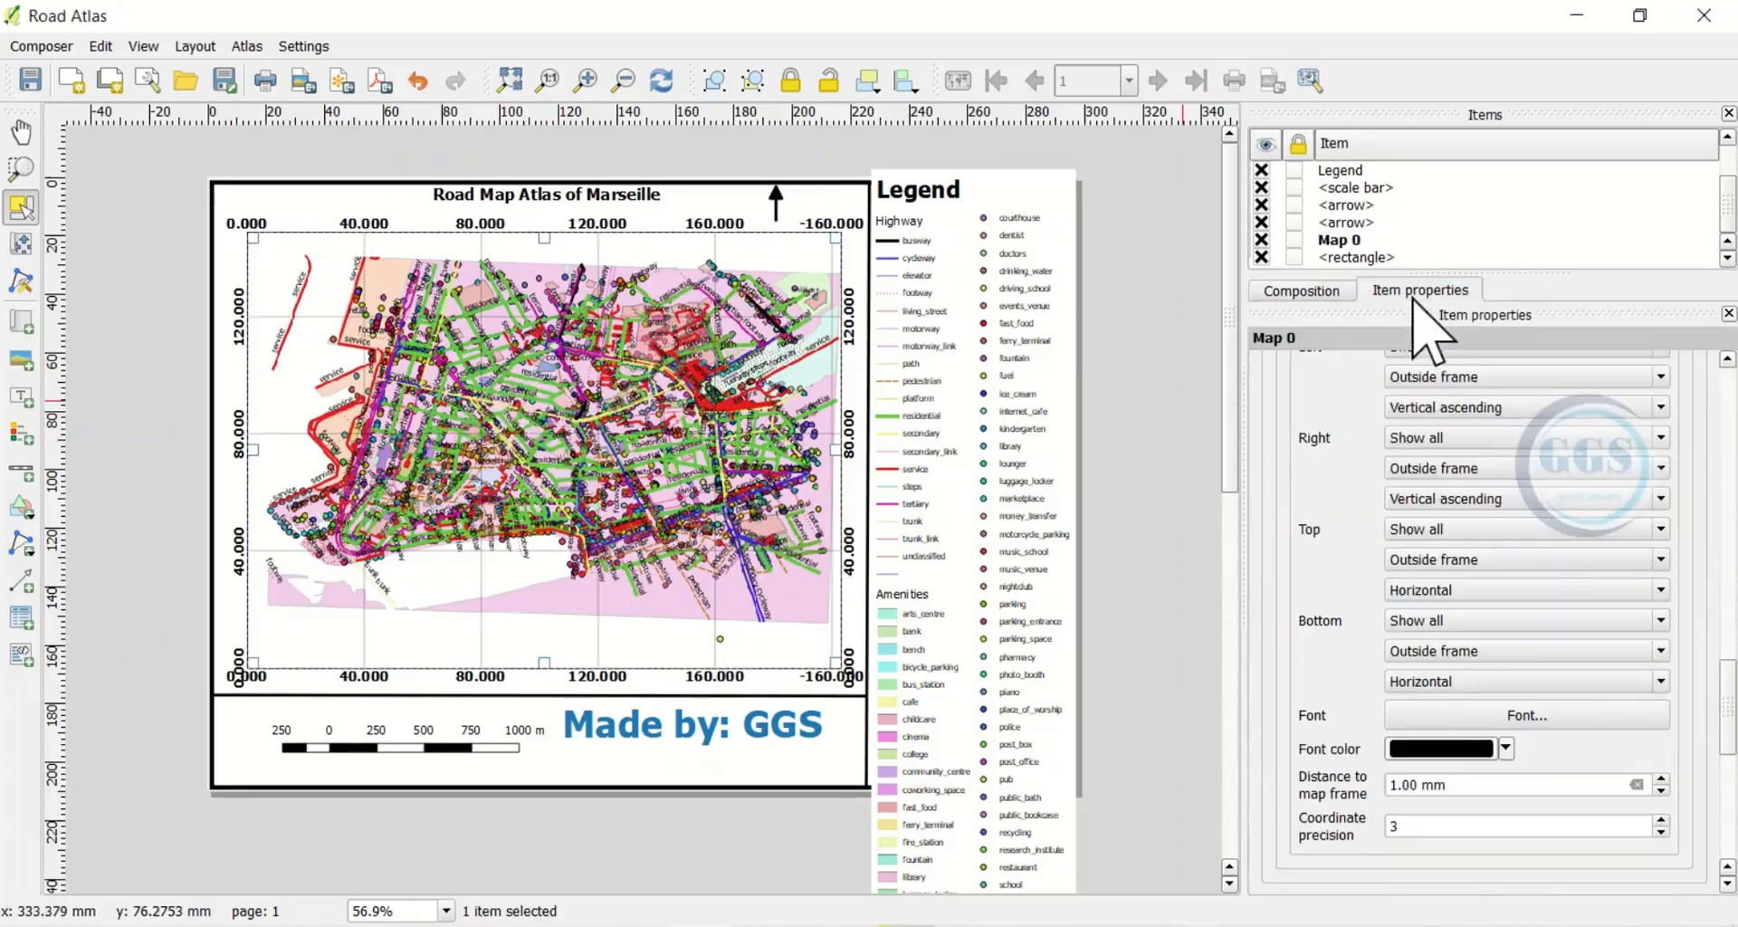
pyautogui.scroll(6, 1412, 507)
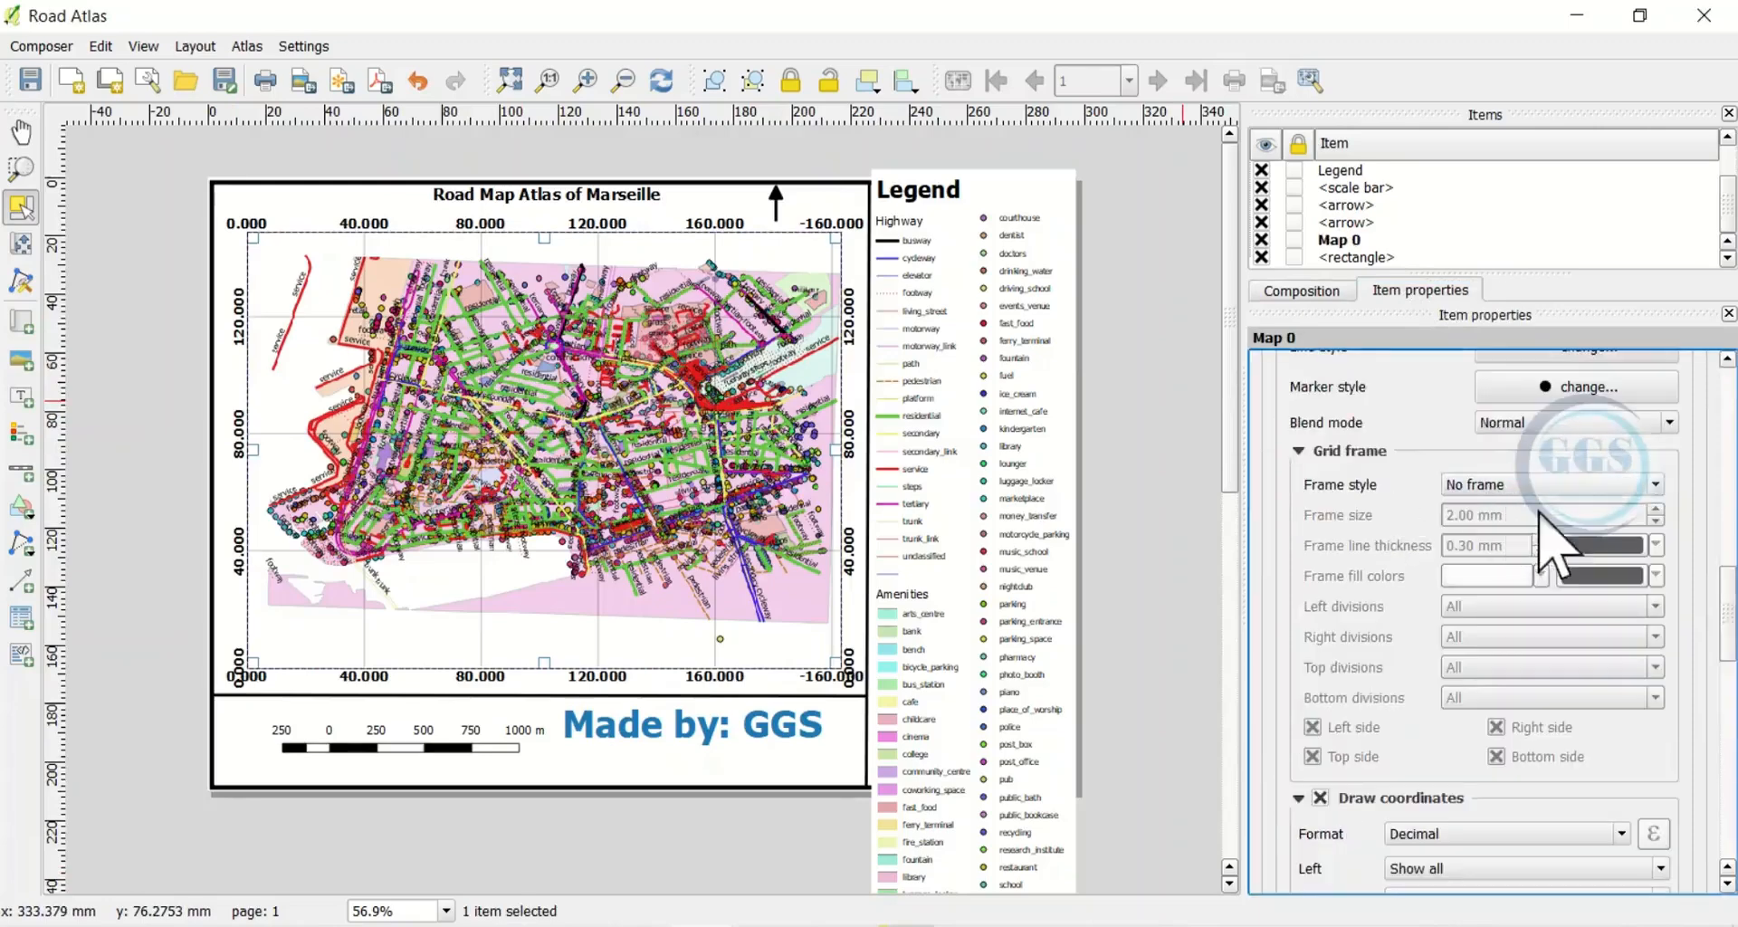
pyautogui.scroll(10, 1709, 511)
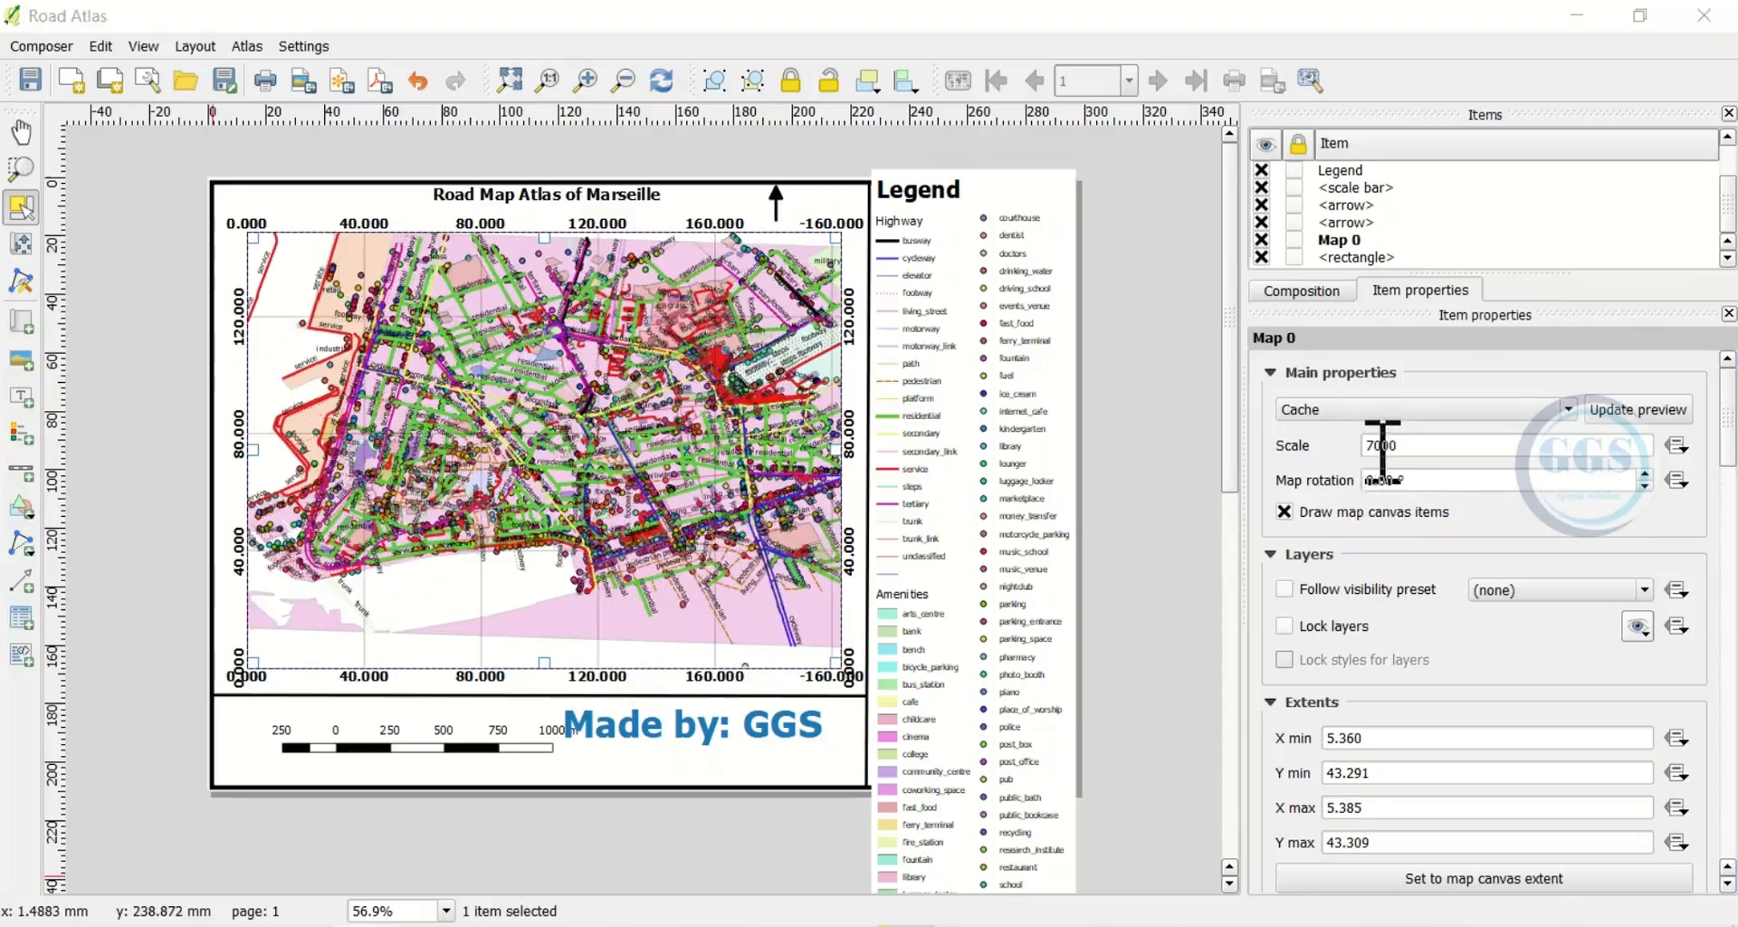
# Change Map 0's scale to 5000, then to 3000
pyautogui.click(1389, 446)
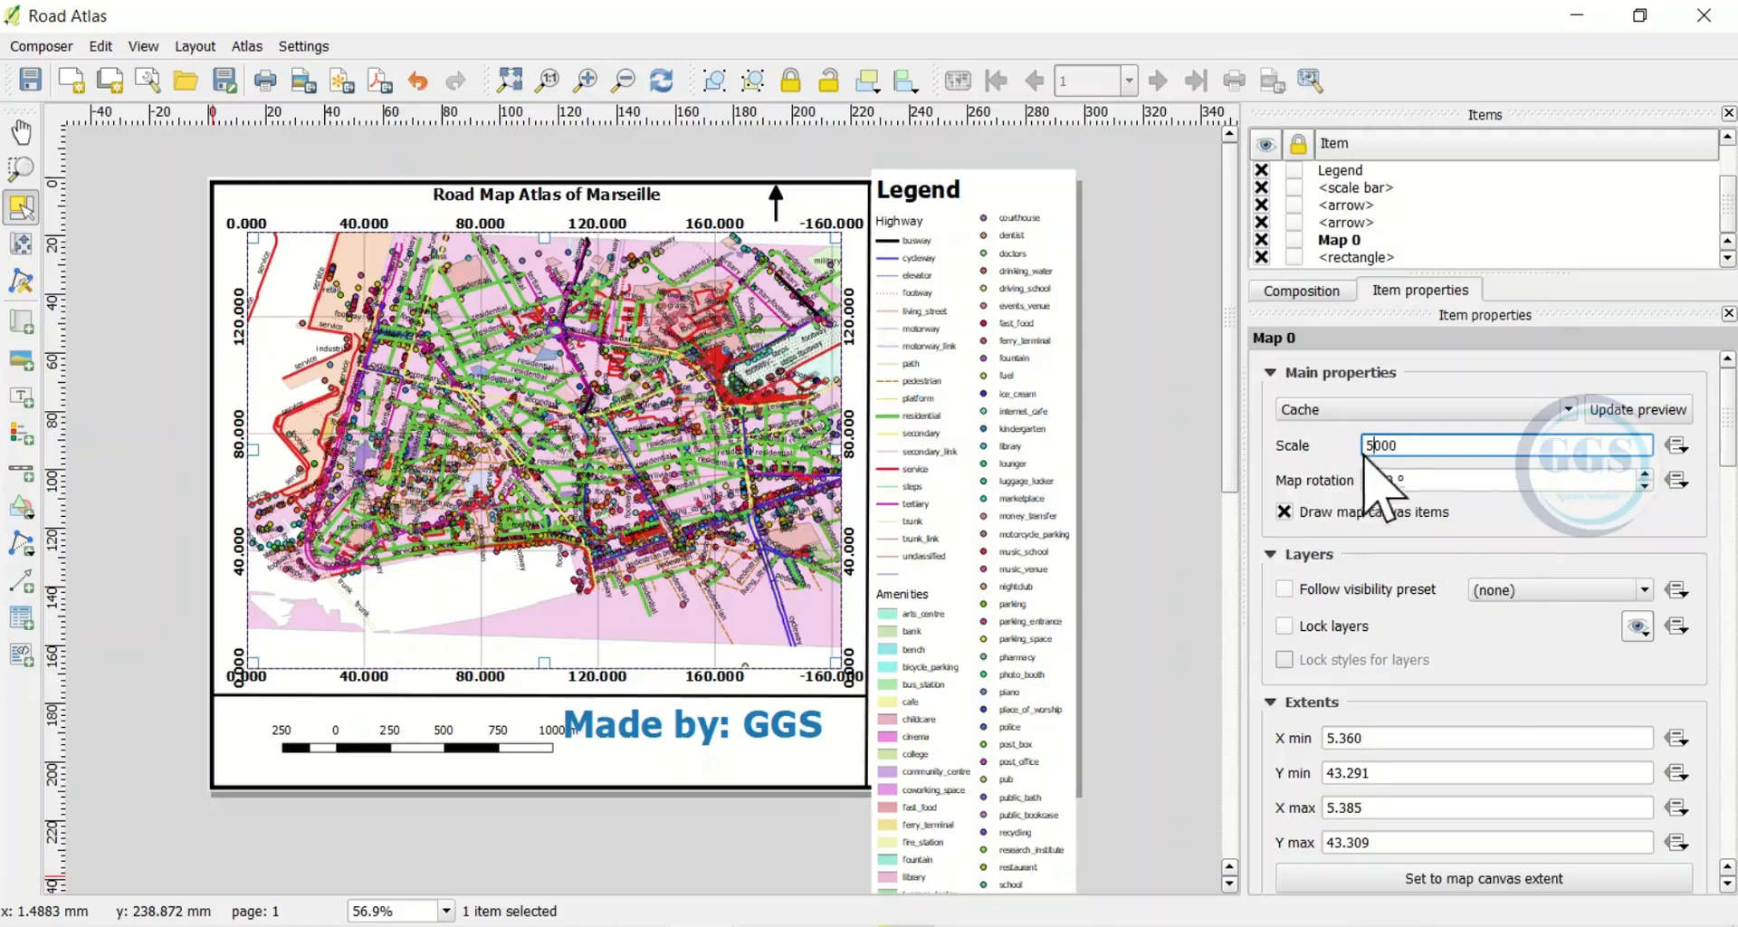
pyautogui.press('Return')
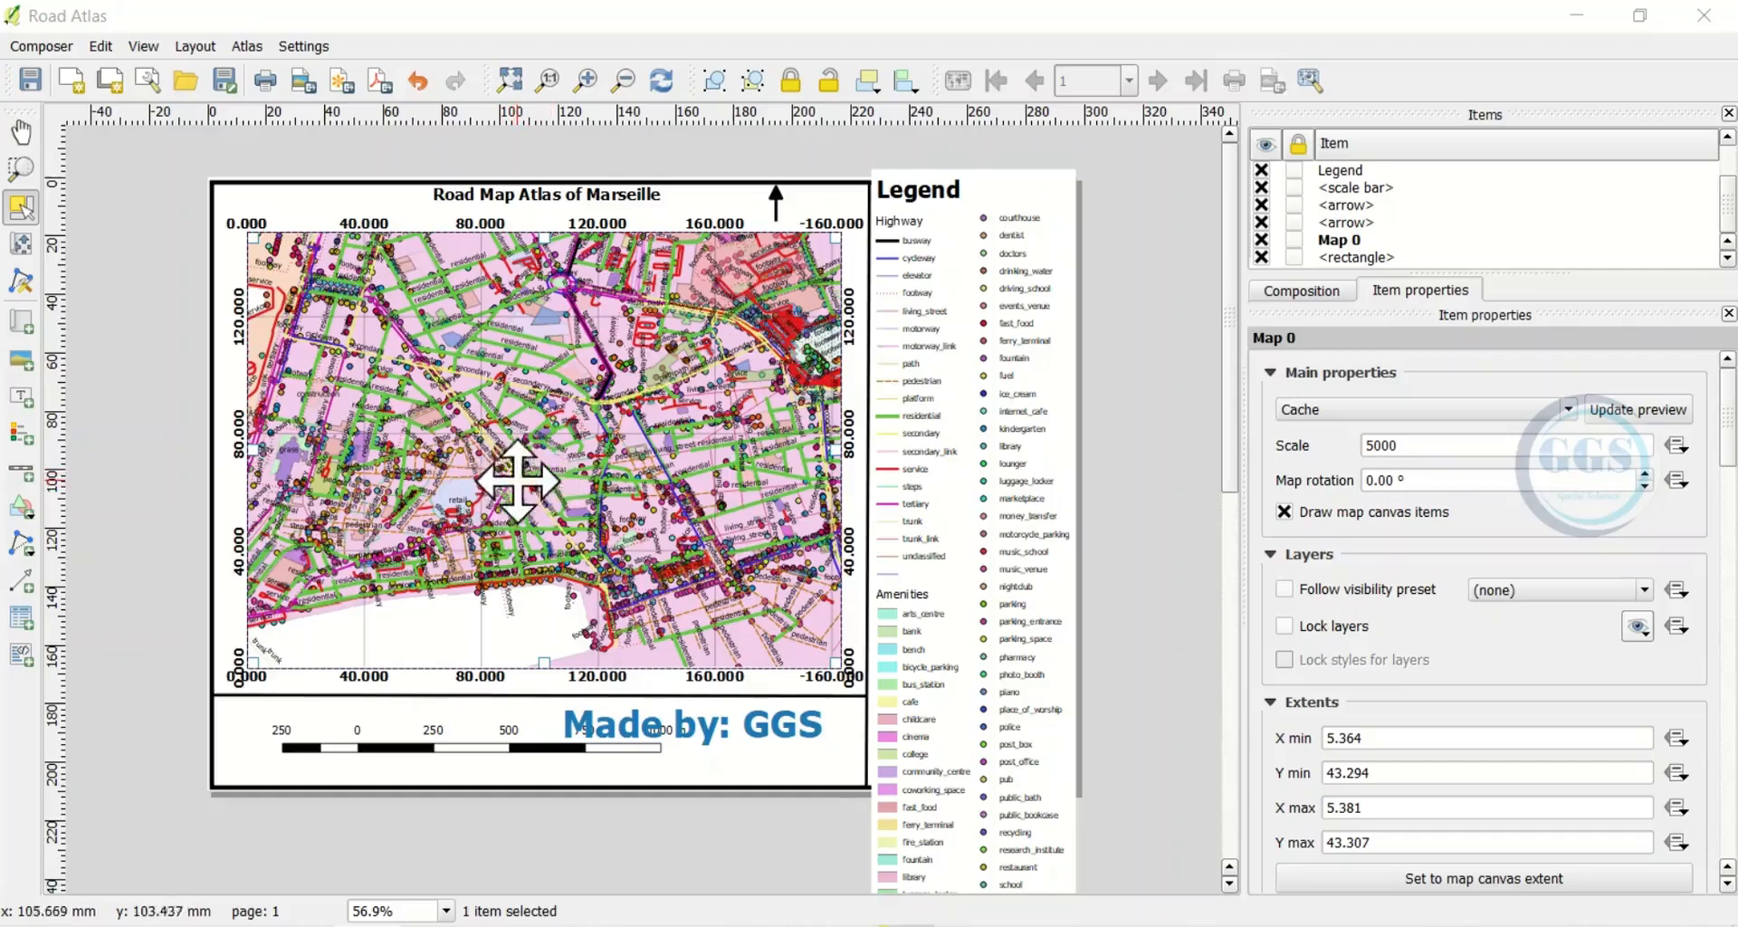
pyautogui.click(1394, 447)
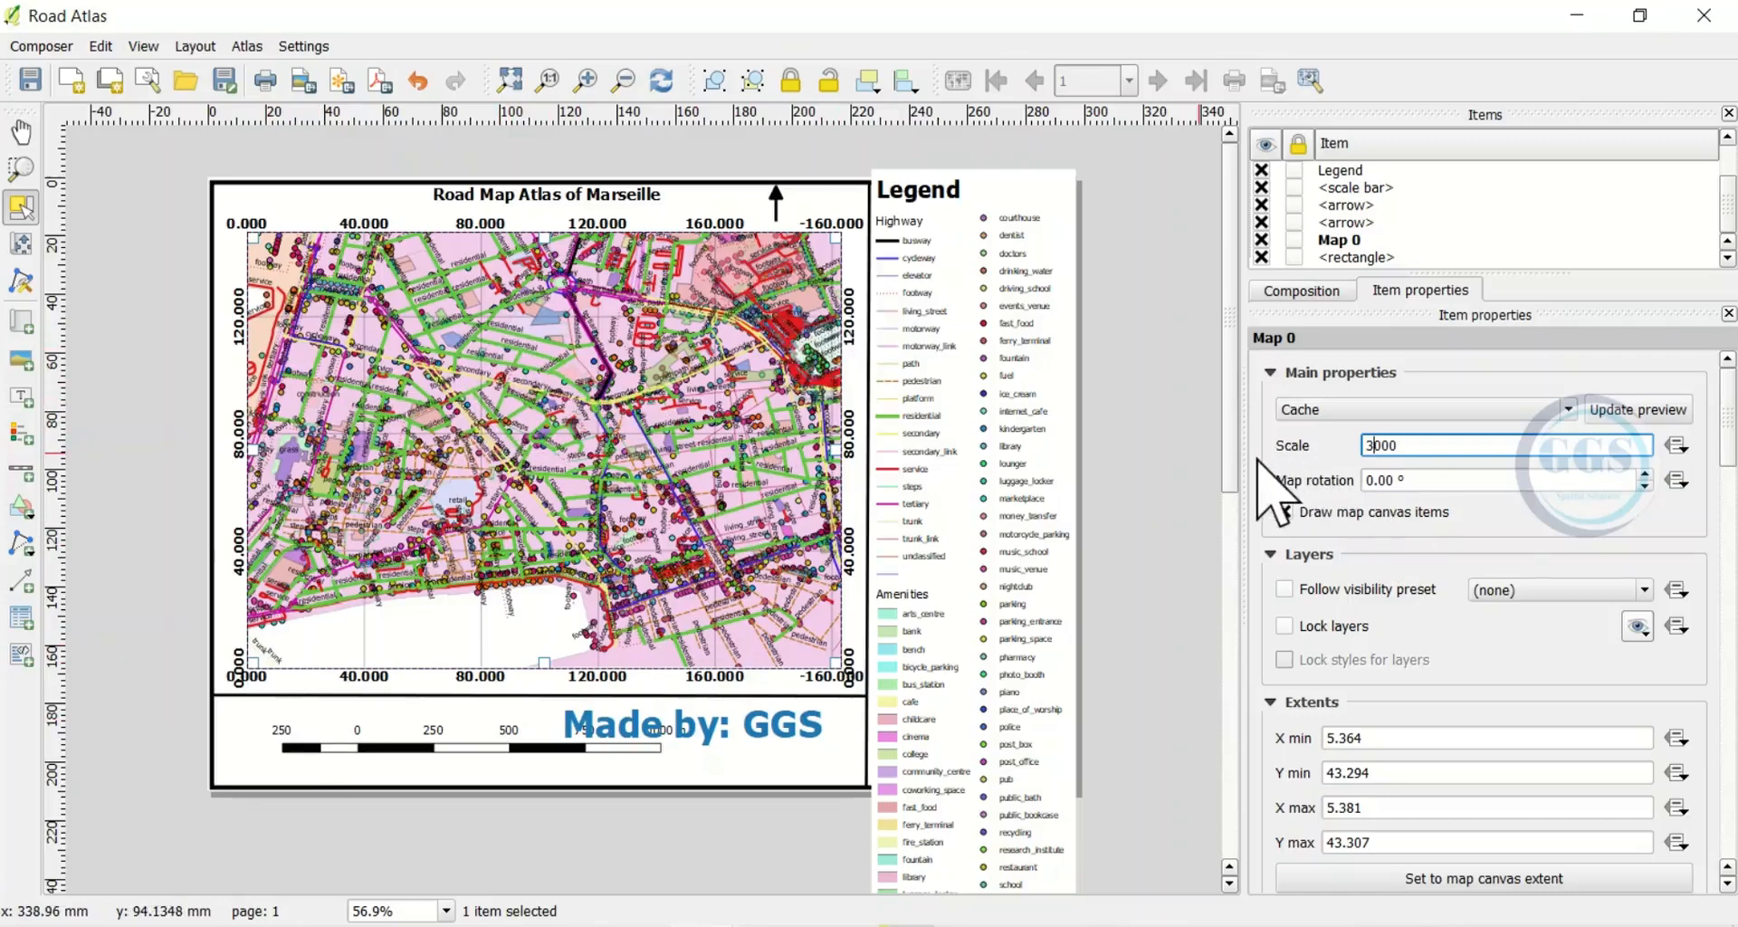
pyautogui.press('Return')
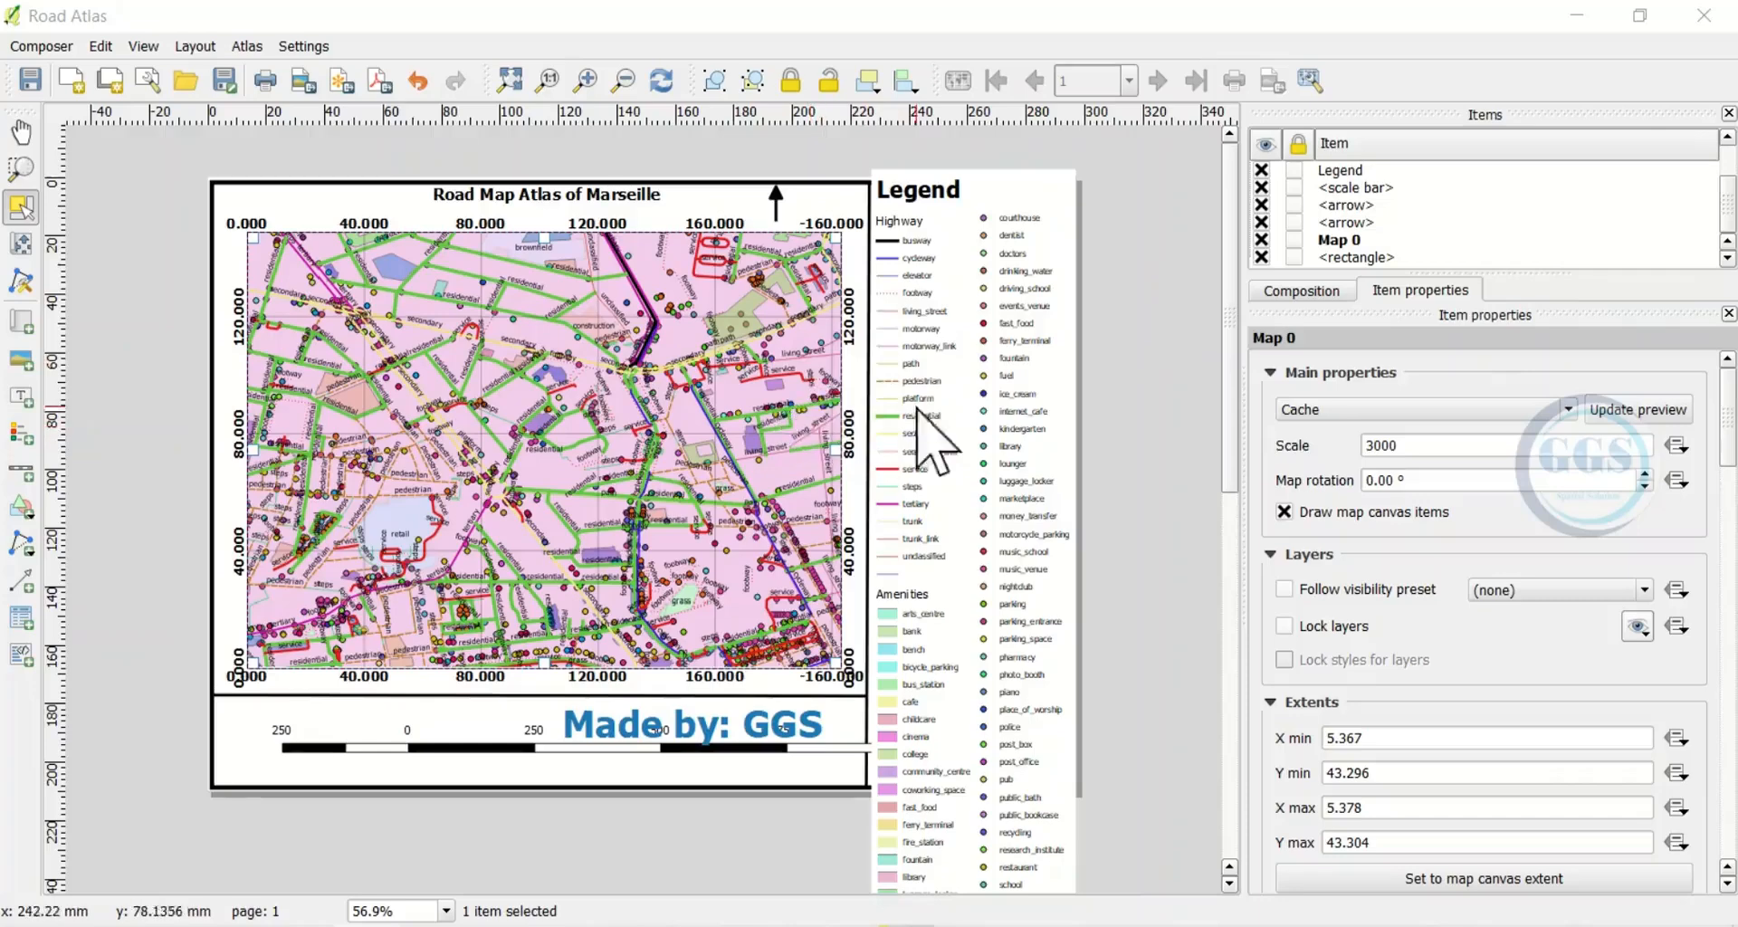
# Lock the frame rectangle, Map 0 and arrow items in place
pyautogui.click(1294, 257)
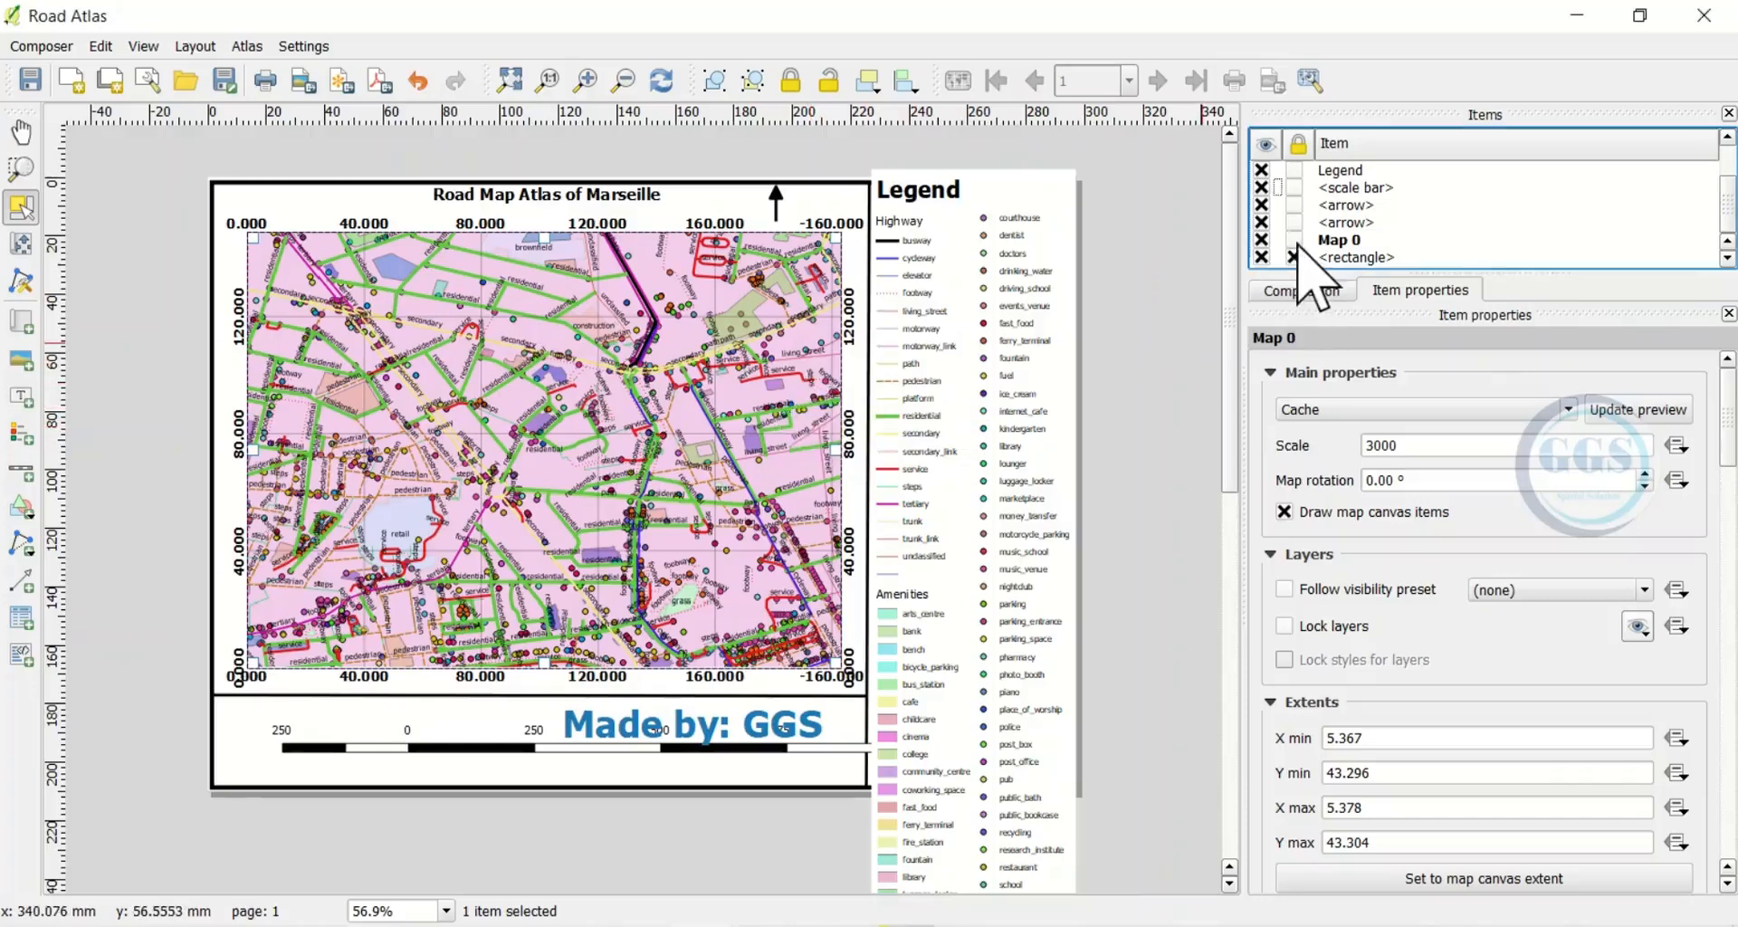
pyautogui.click(1294, 239)
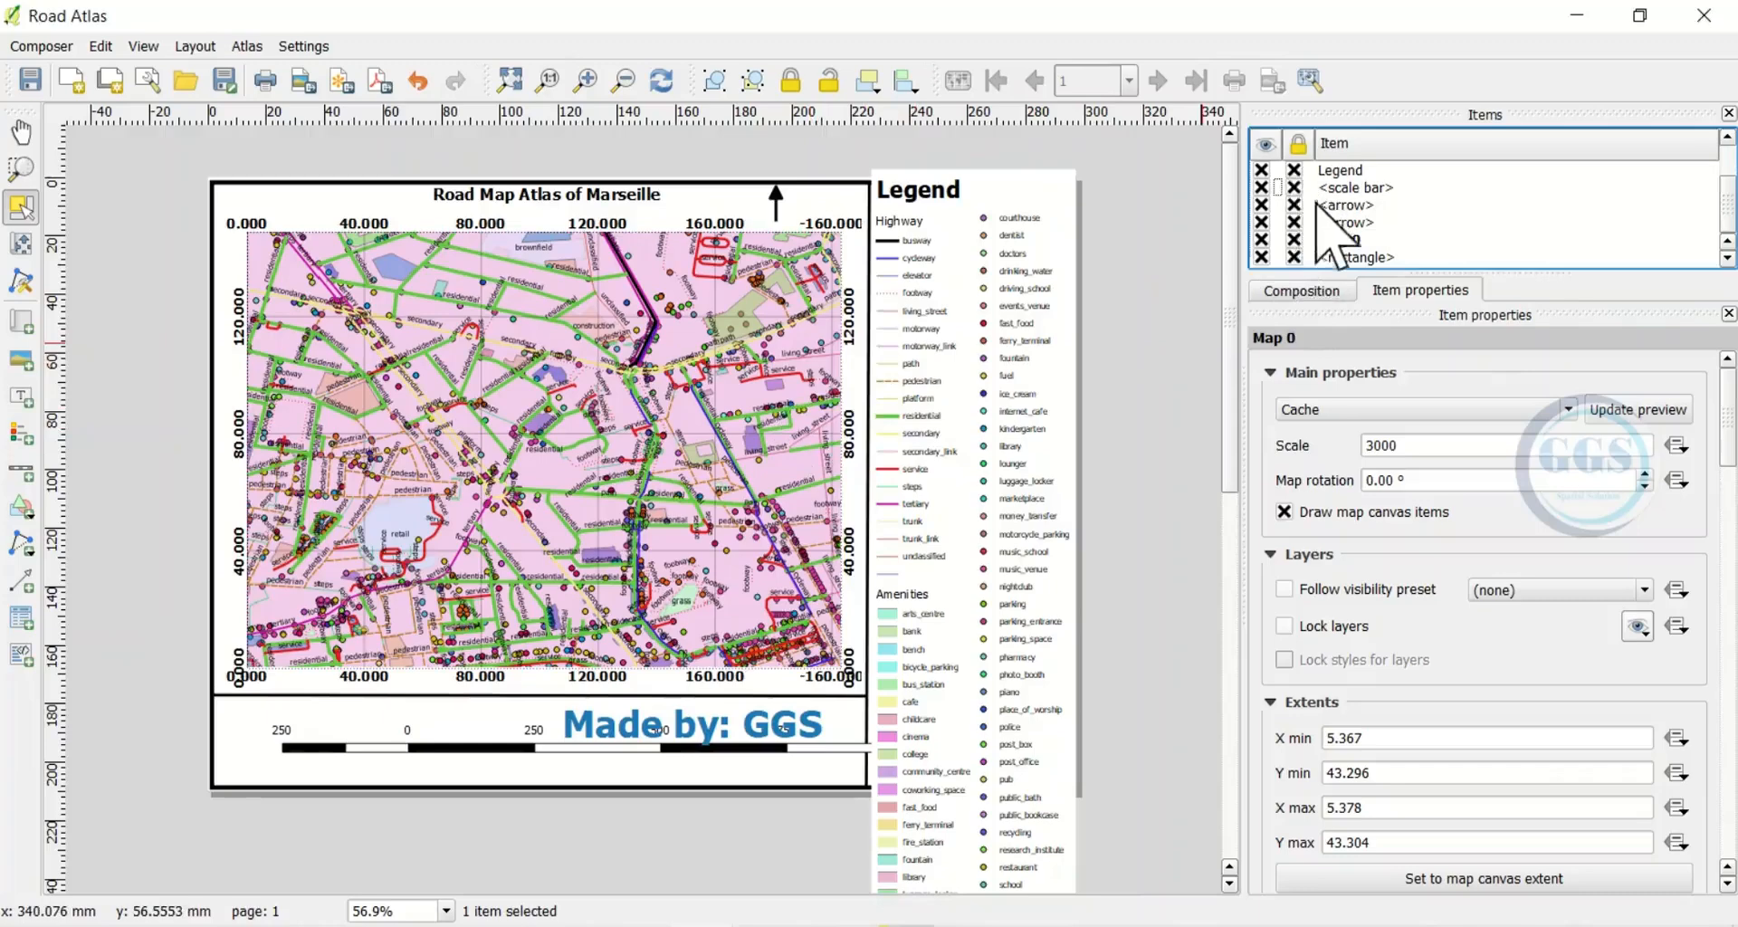
pyautogui.scroll(1, 1320, 211)
pyautogui.click(1296, 205)
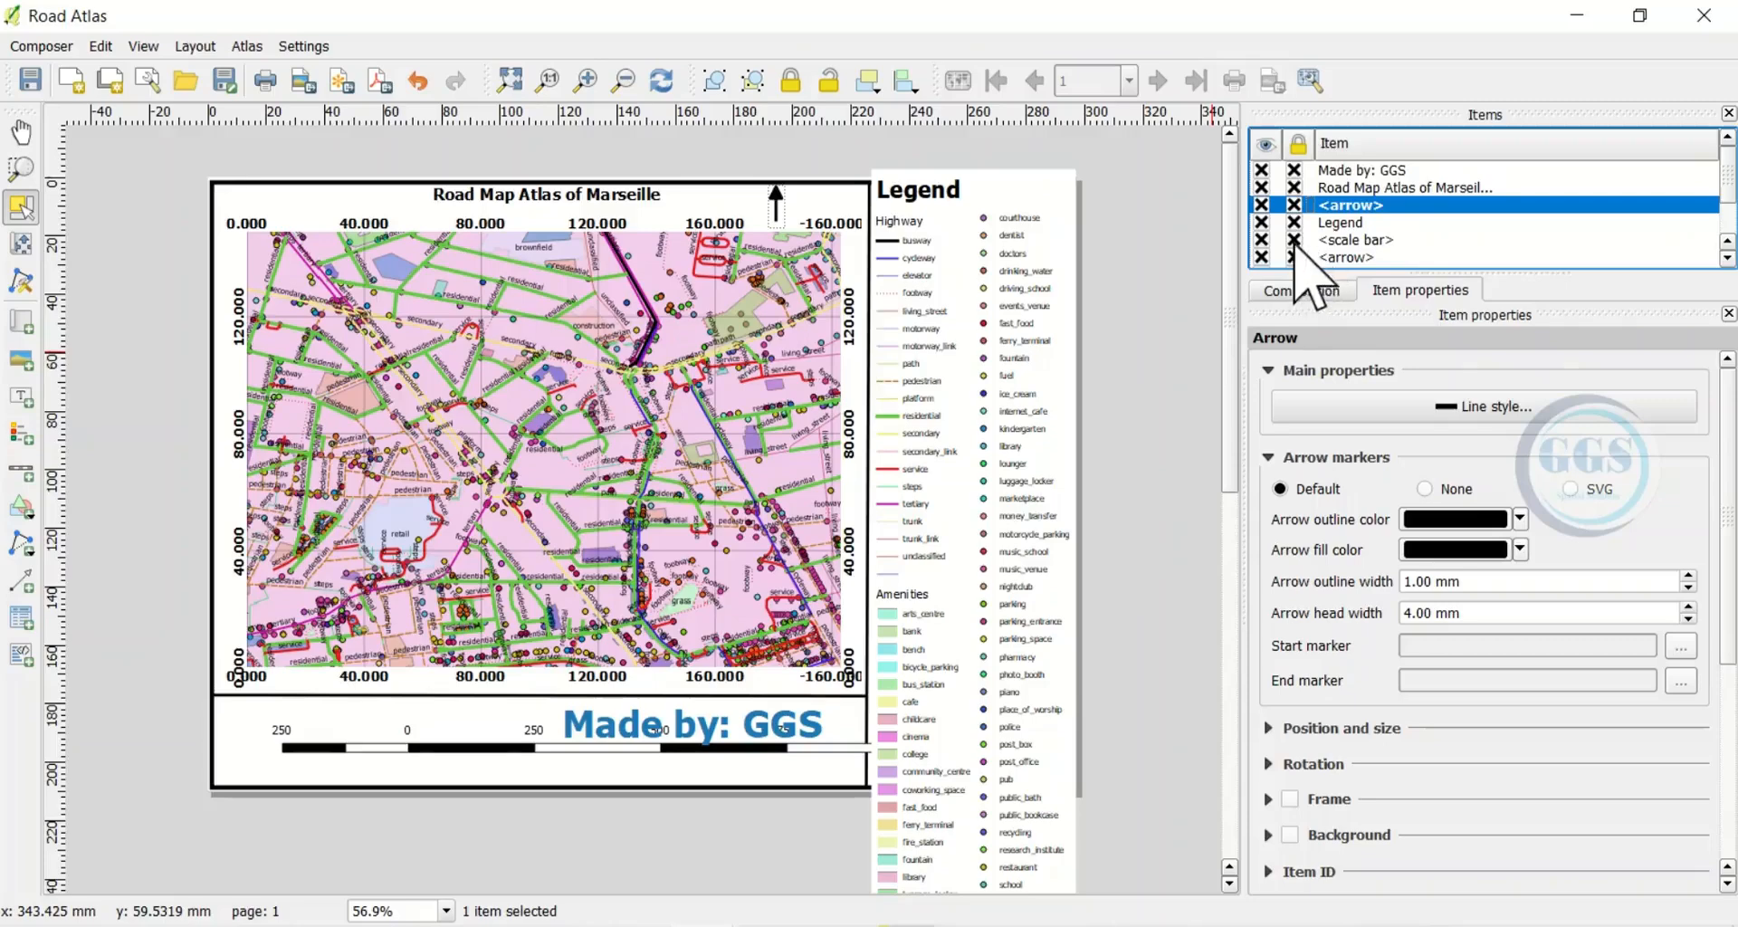
# Shrink the scale bar to 100 m segments beside the credit label
pyautogui.click(641, 748)
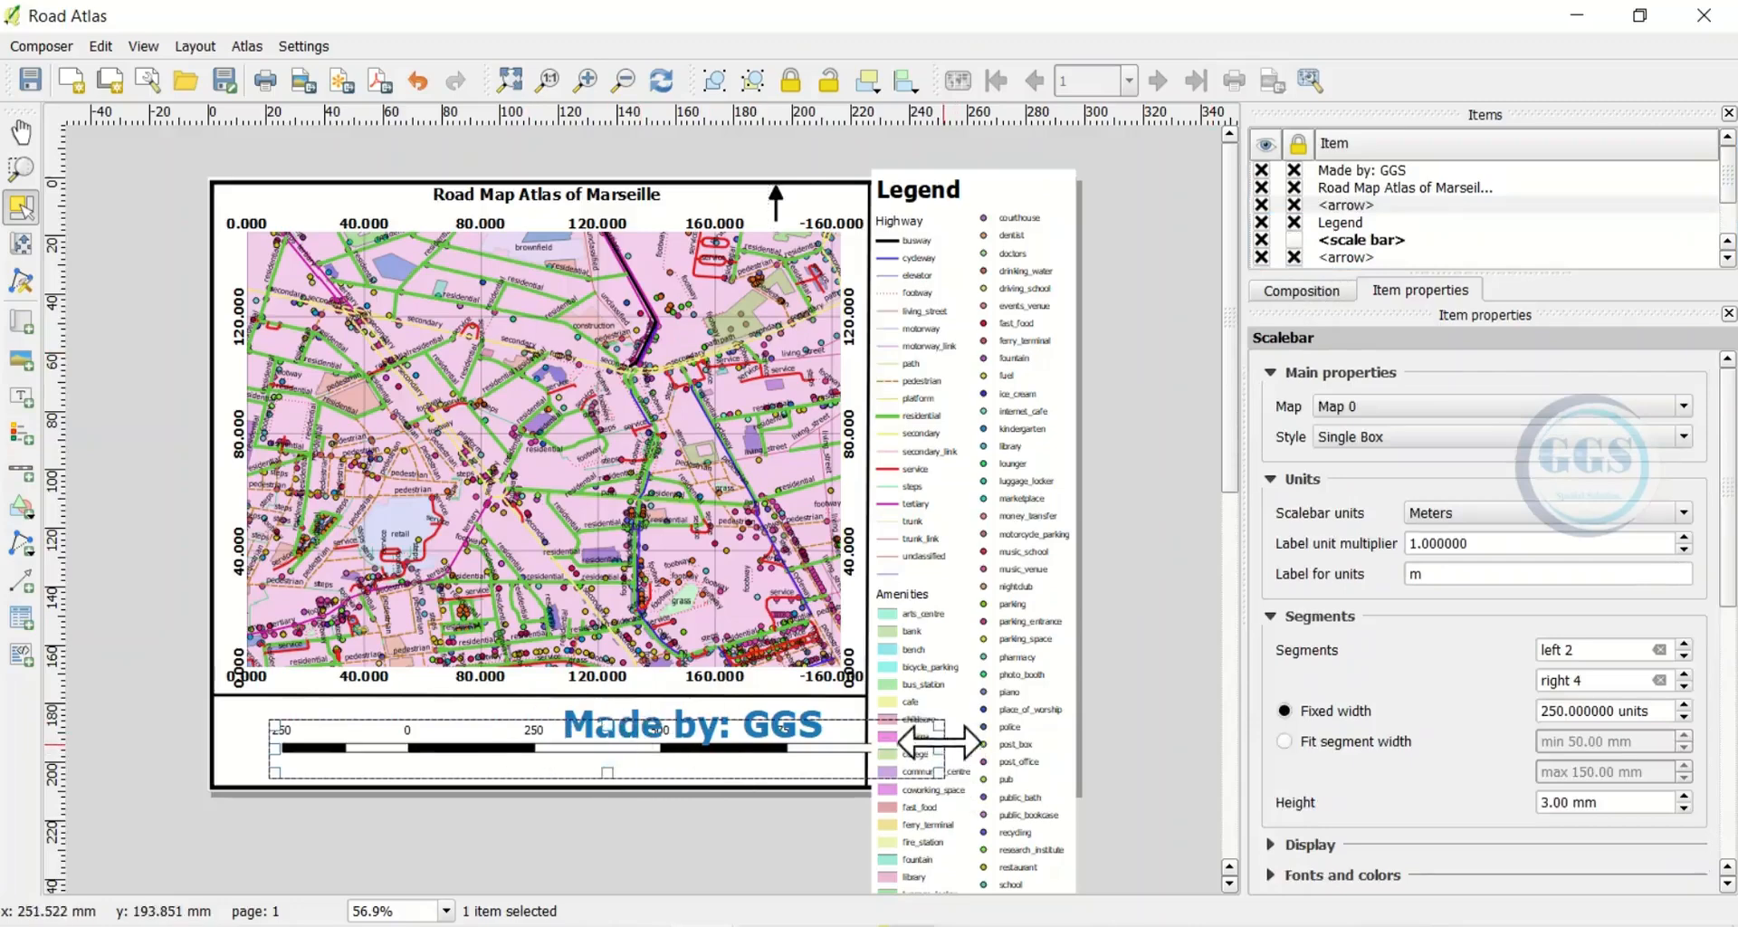
pyautogui.moveTo(938, 746); pyautogui.dragTo(525, 715)
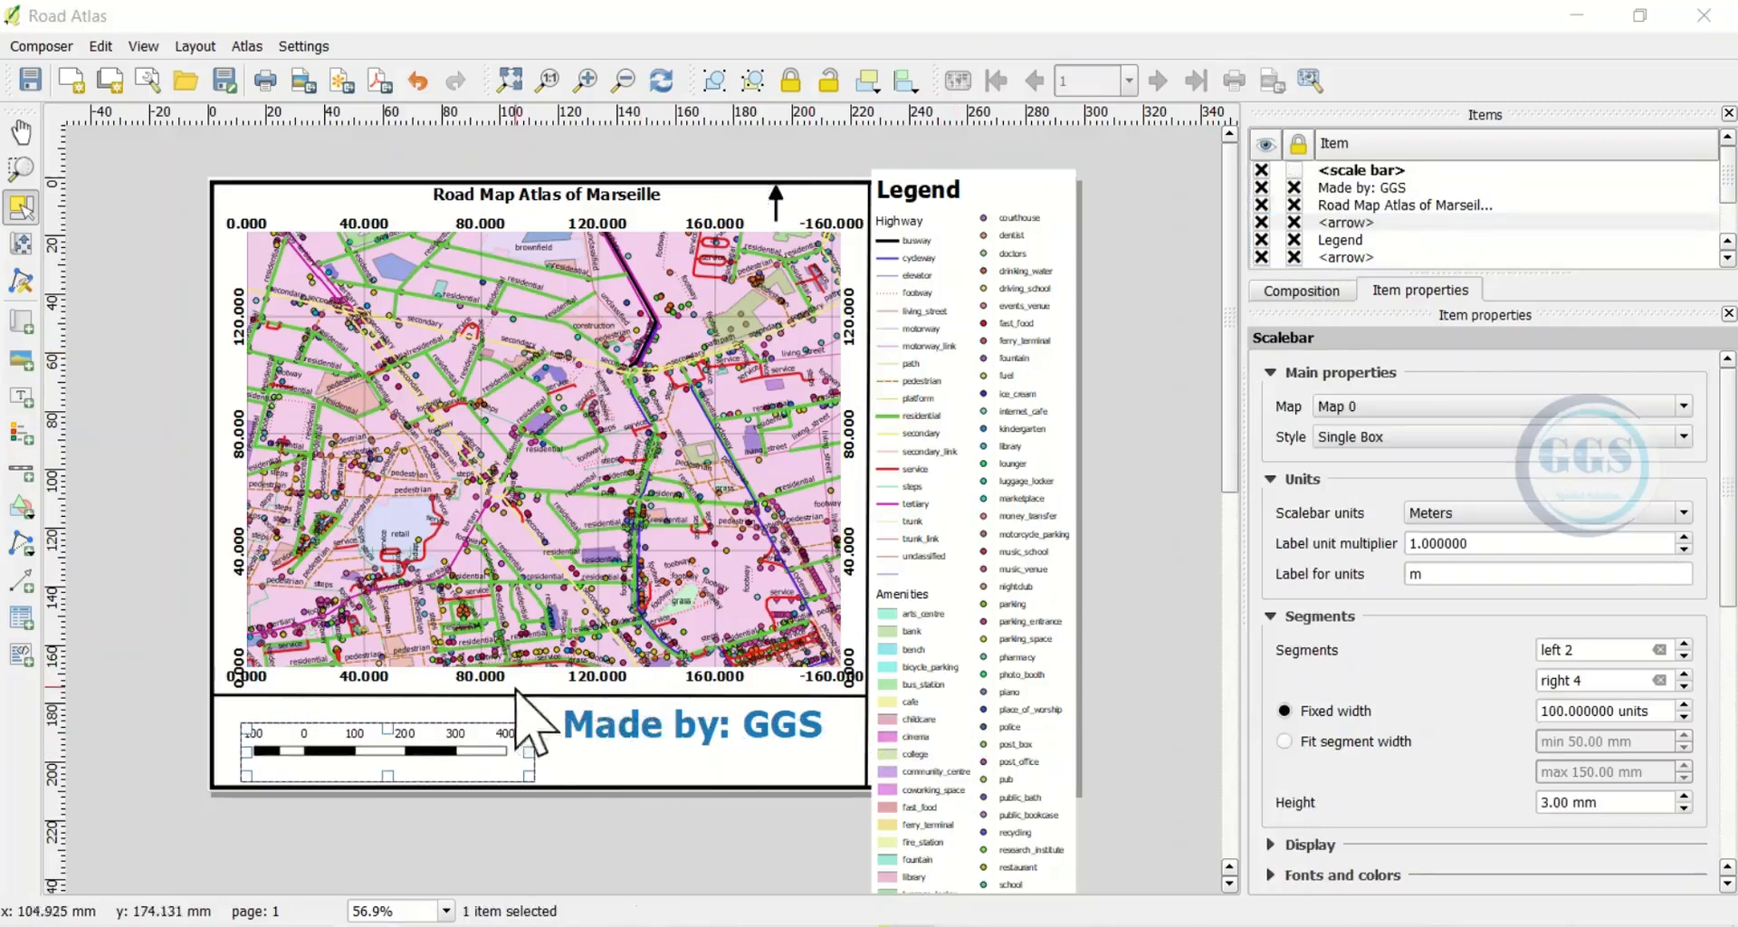
pyautogui.click(188, 755)
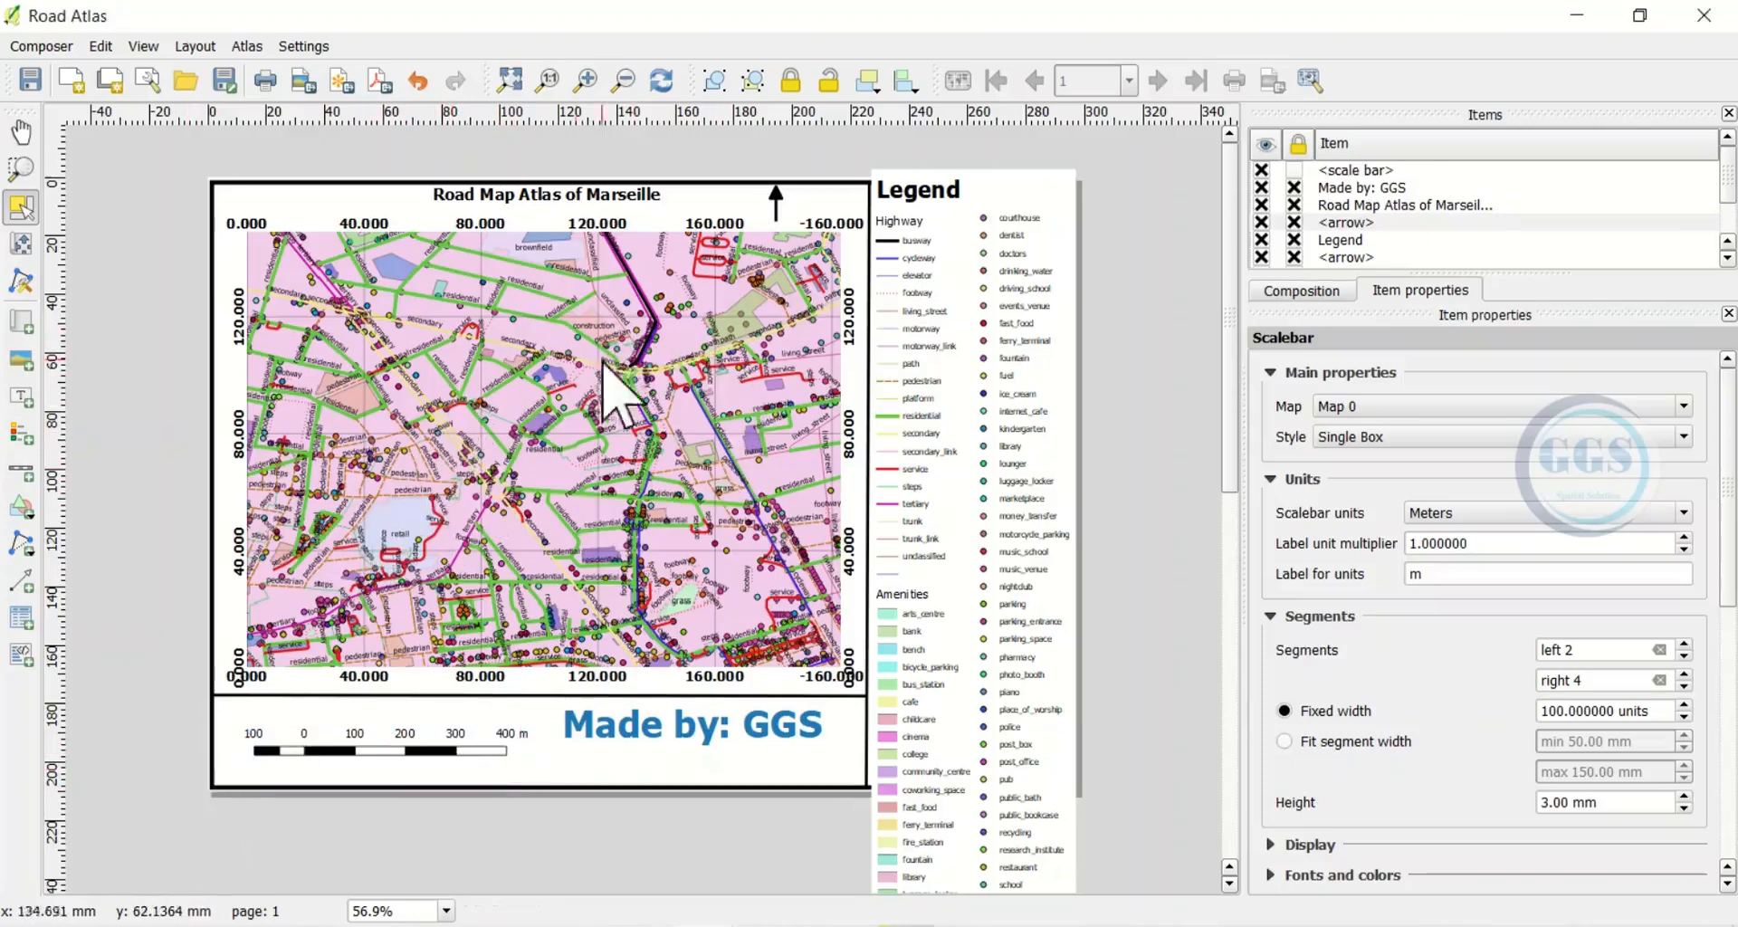
# Export the layout as 'Atlas map2.pdf' and open it in Foxit Reader
pyautogui.click(378, 83)
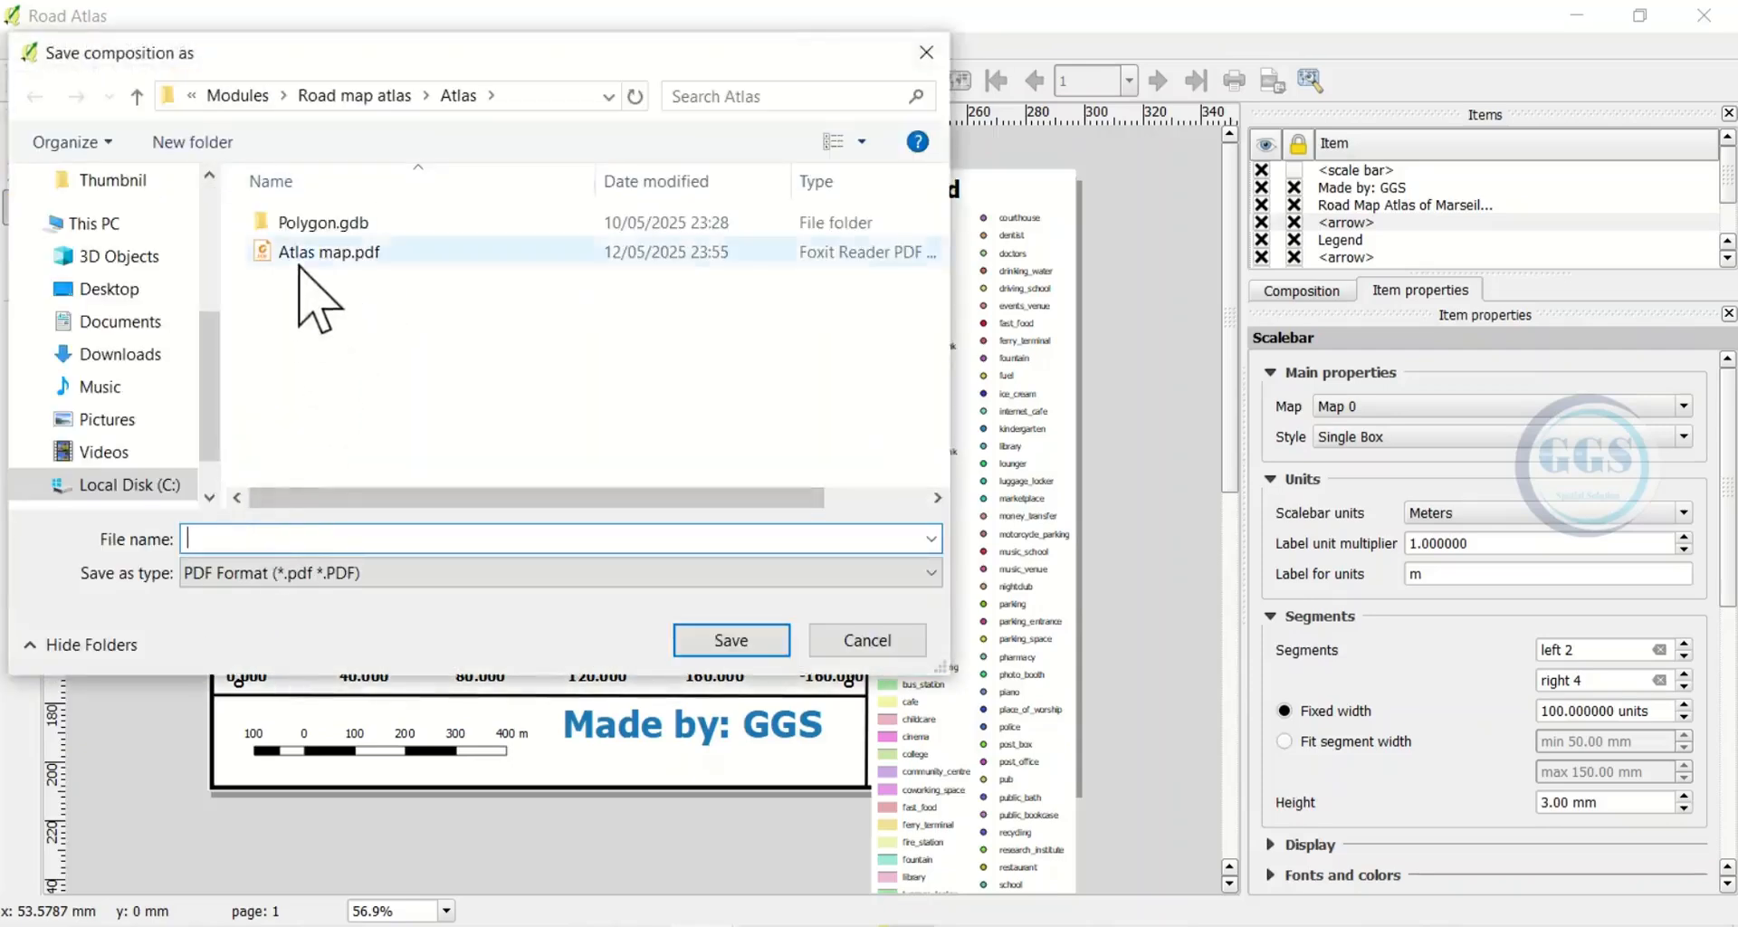
pyautogui.click(301, 256)
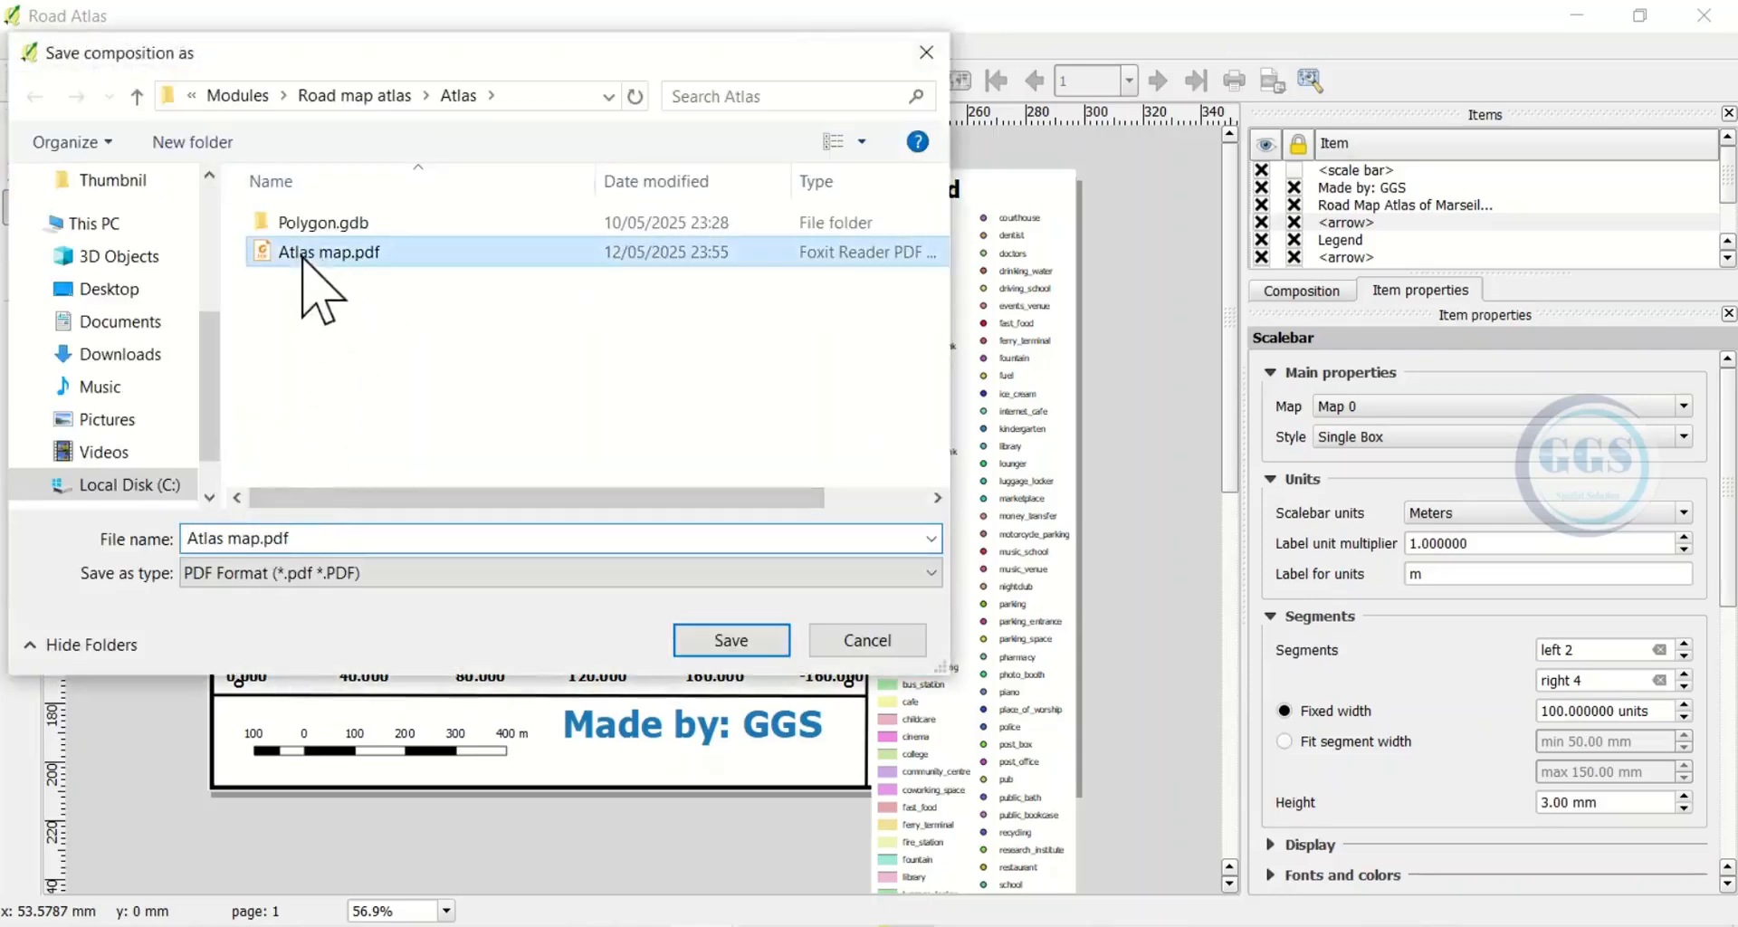
pyautogui.click(262, 538)
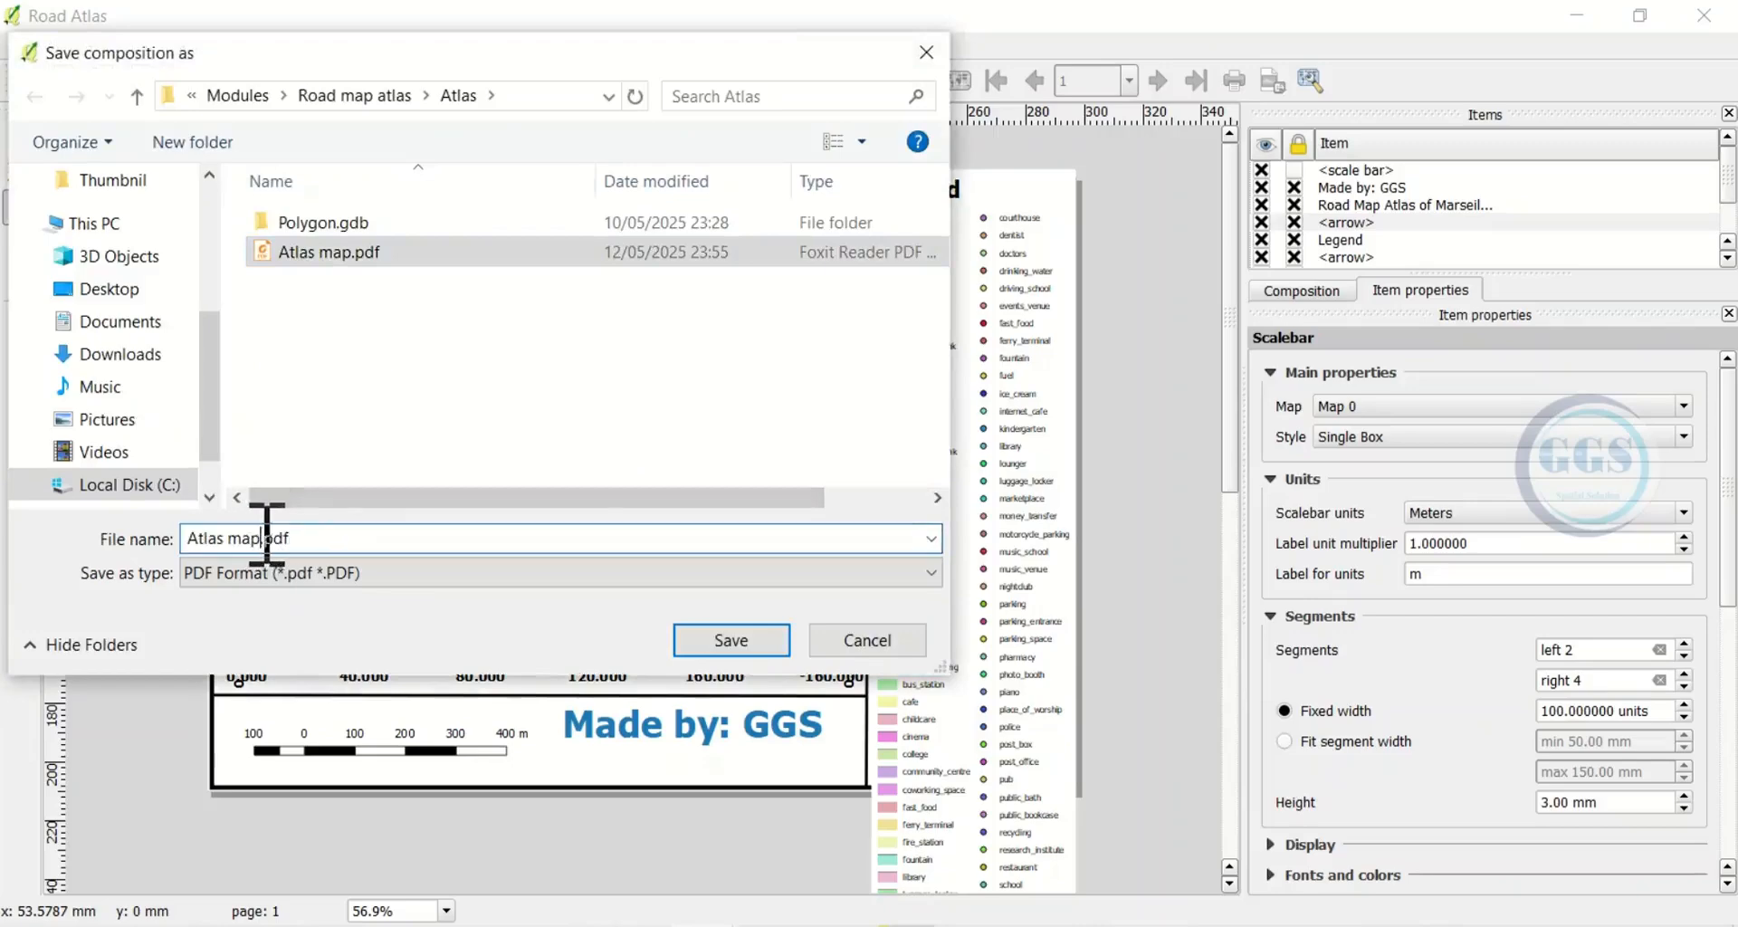
pyautogui.write('2')
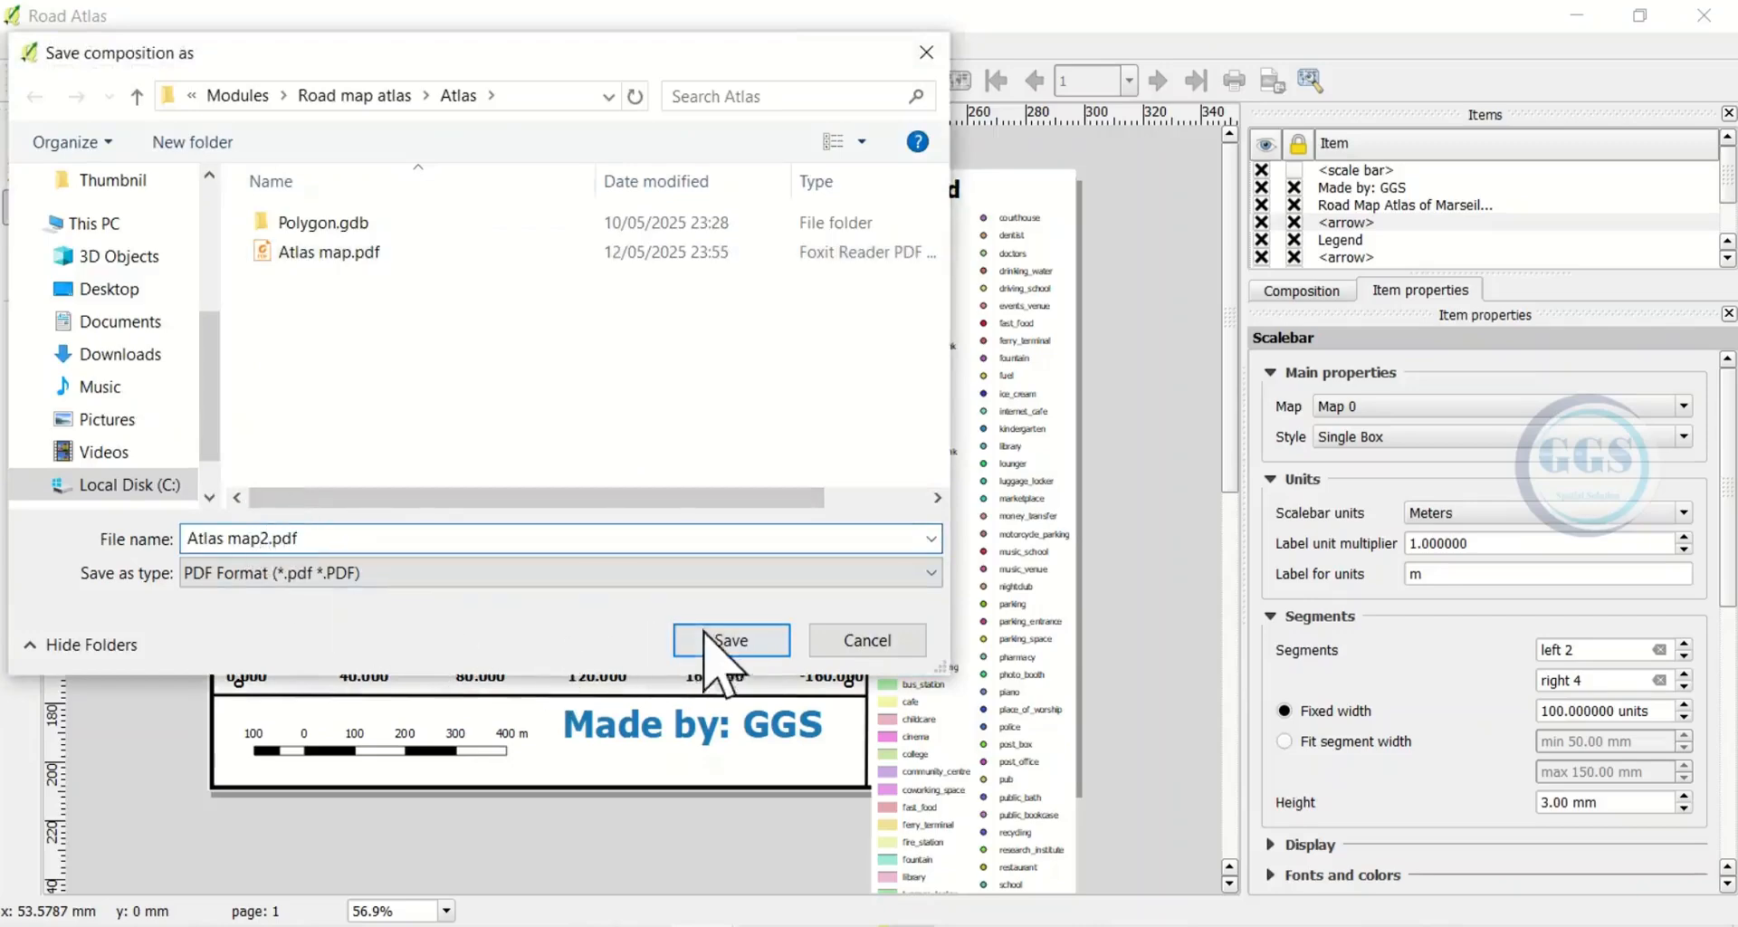
pyautogui.click(730, 640)
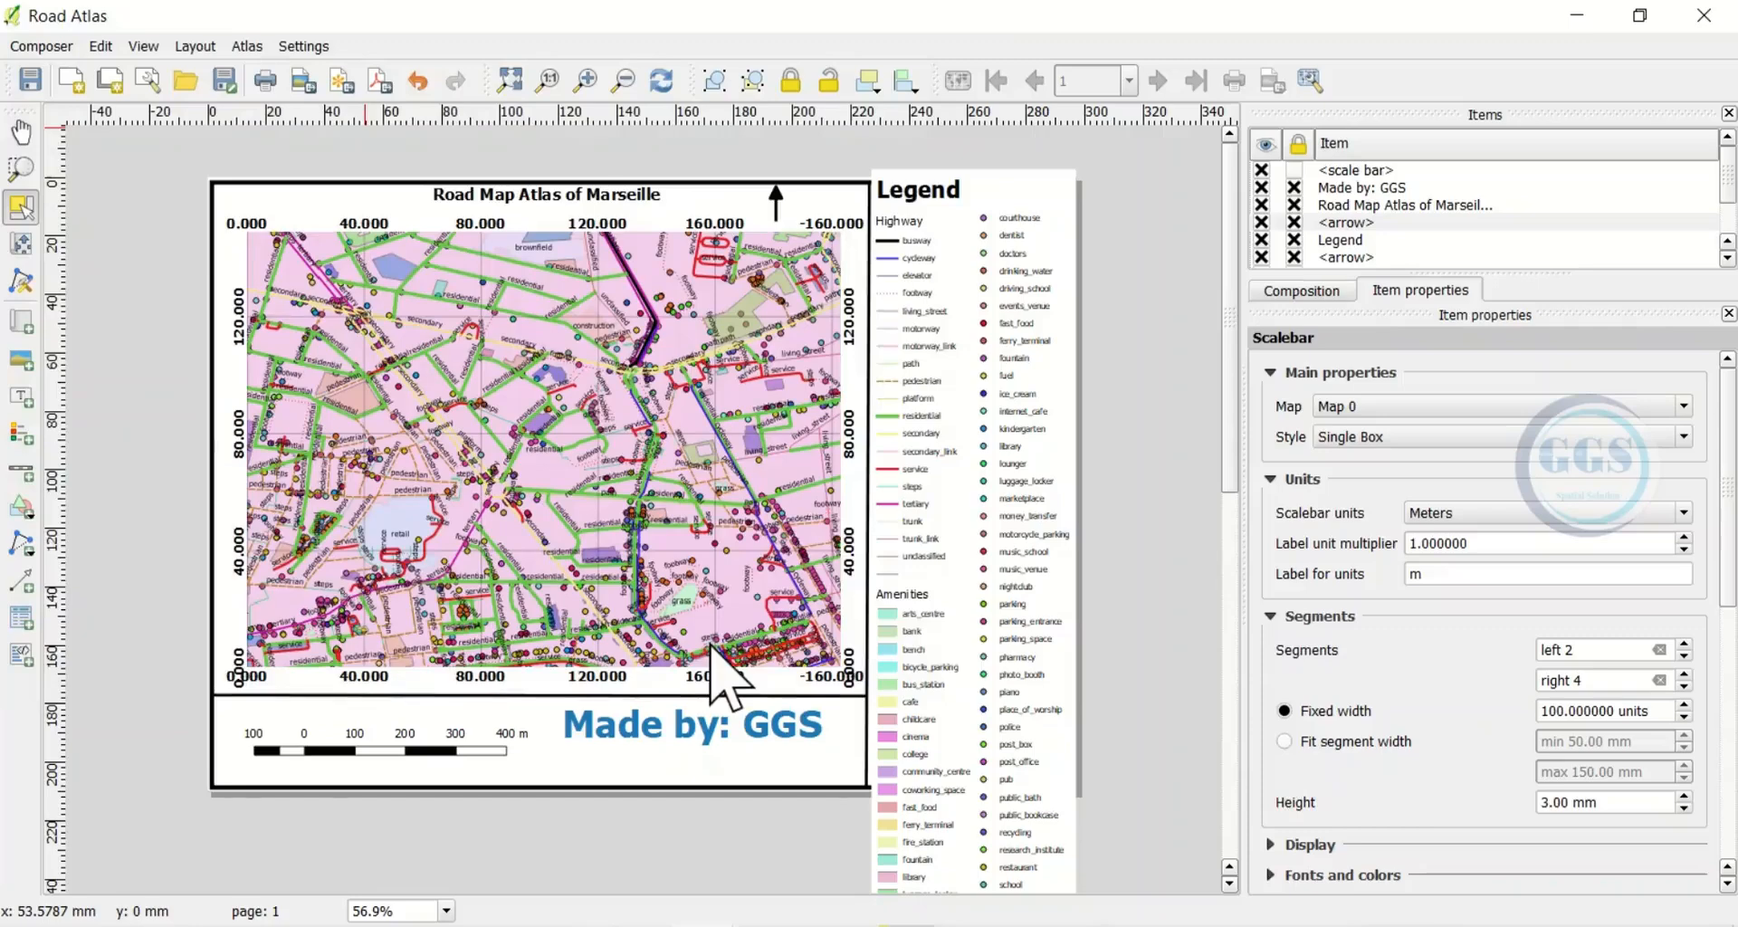
pyautogui.click(288, 925)
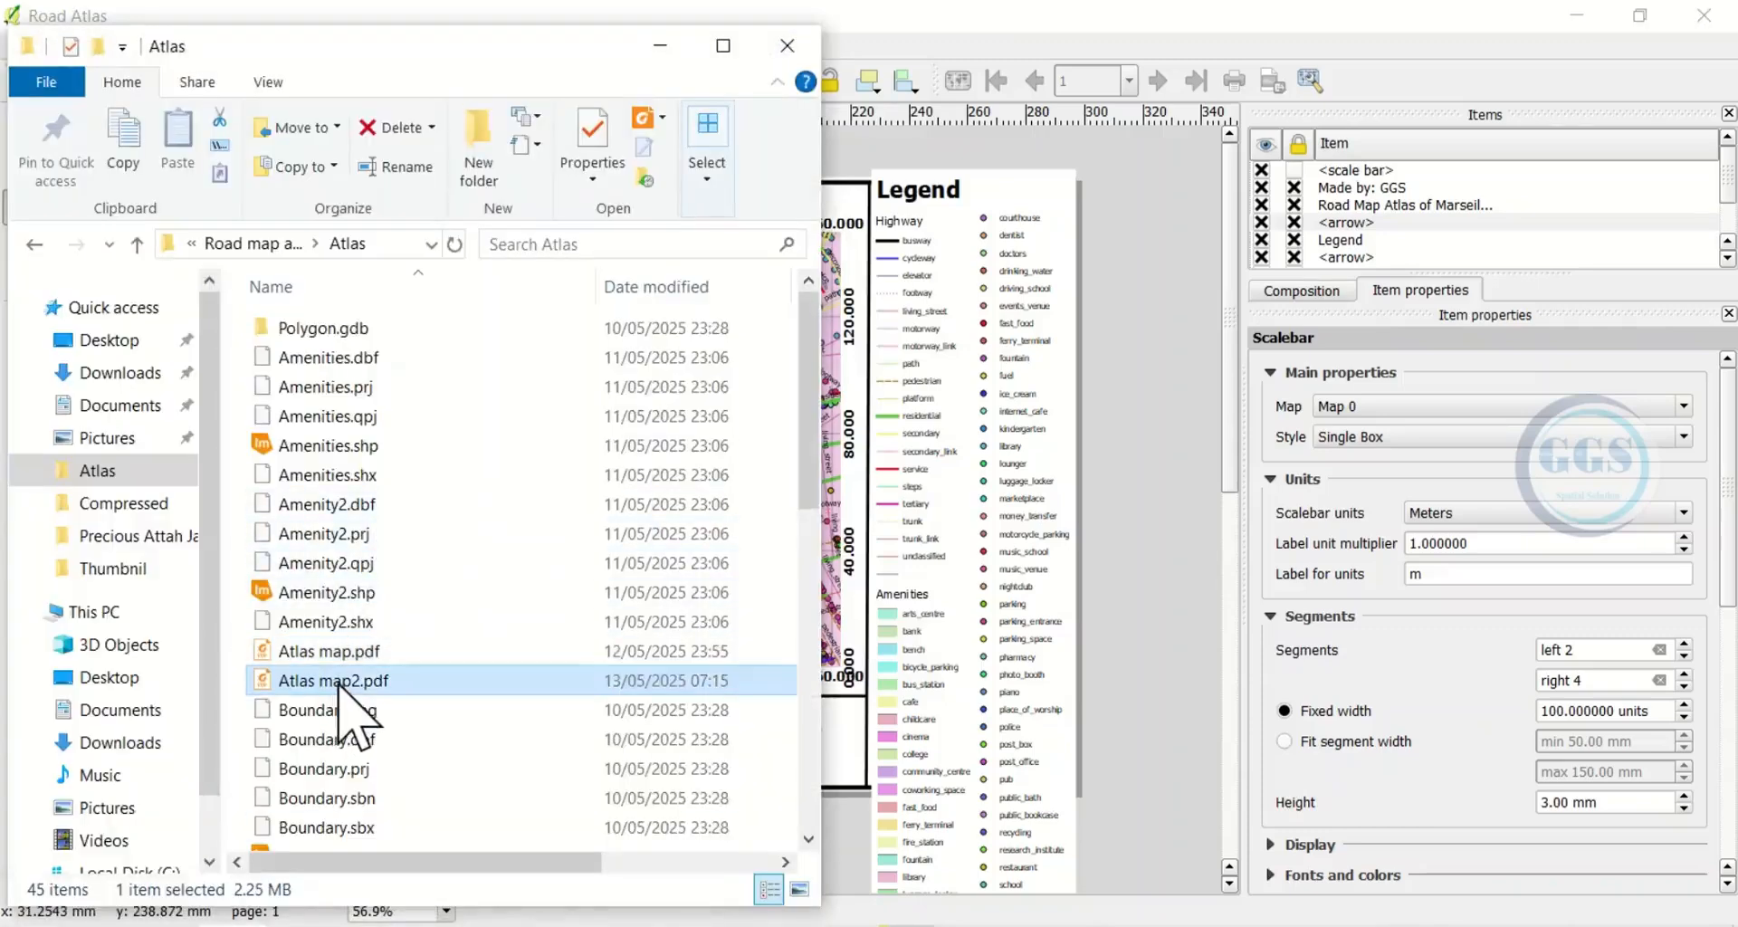
pyautogui.doubleClick(340, 686)
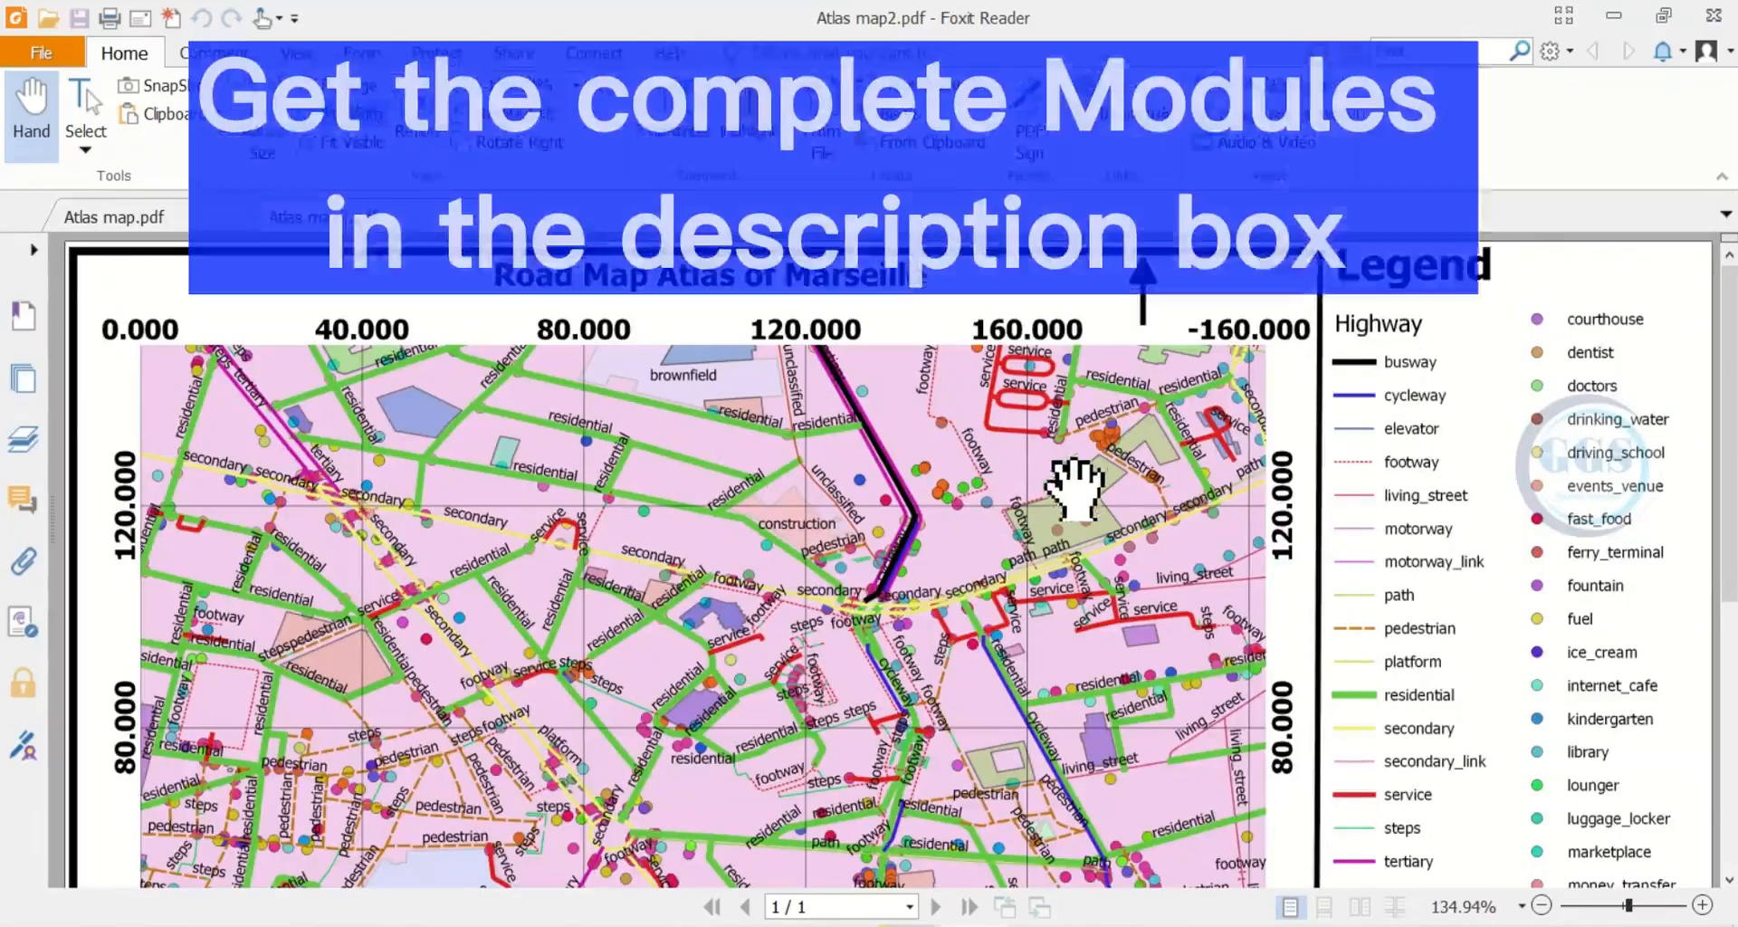
# Zoom out to the whole page and compare it with the older Atlas map.pdf
pyautogui.click(1616, 906)
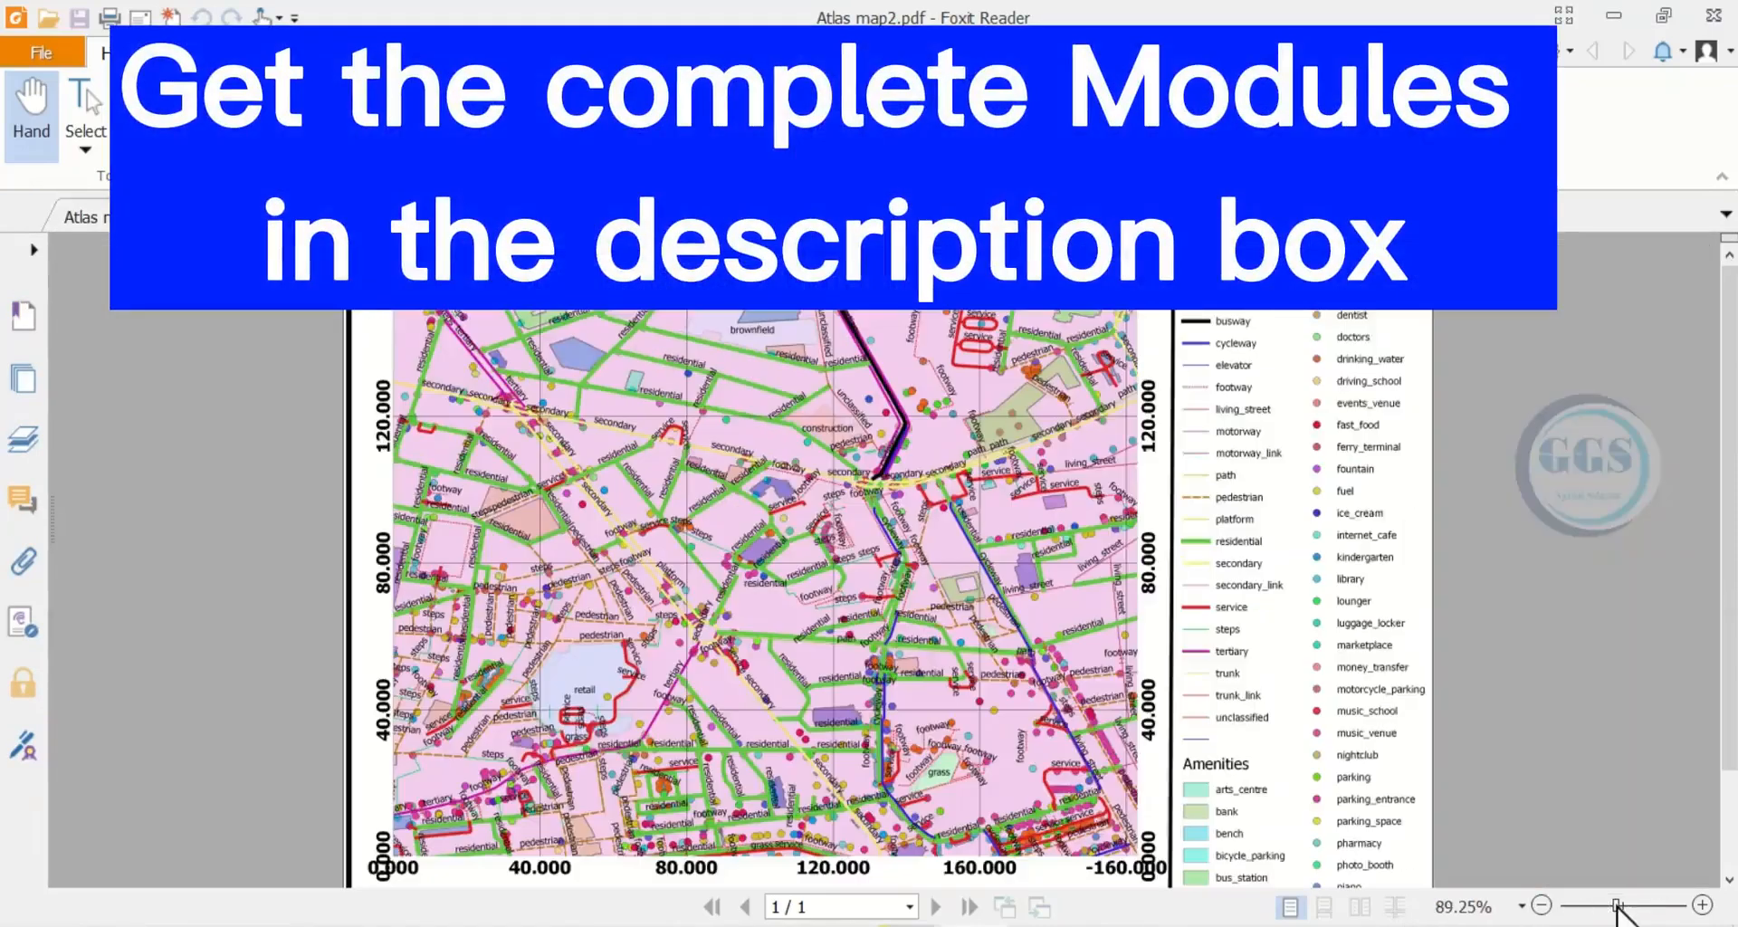
pyautogui.scroll(-1, 817, 597)
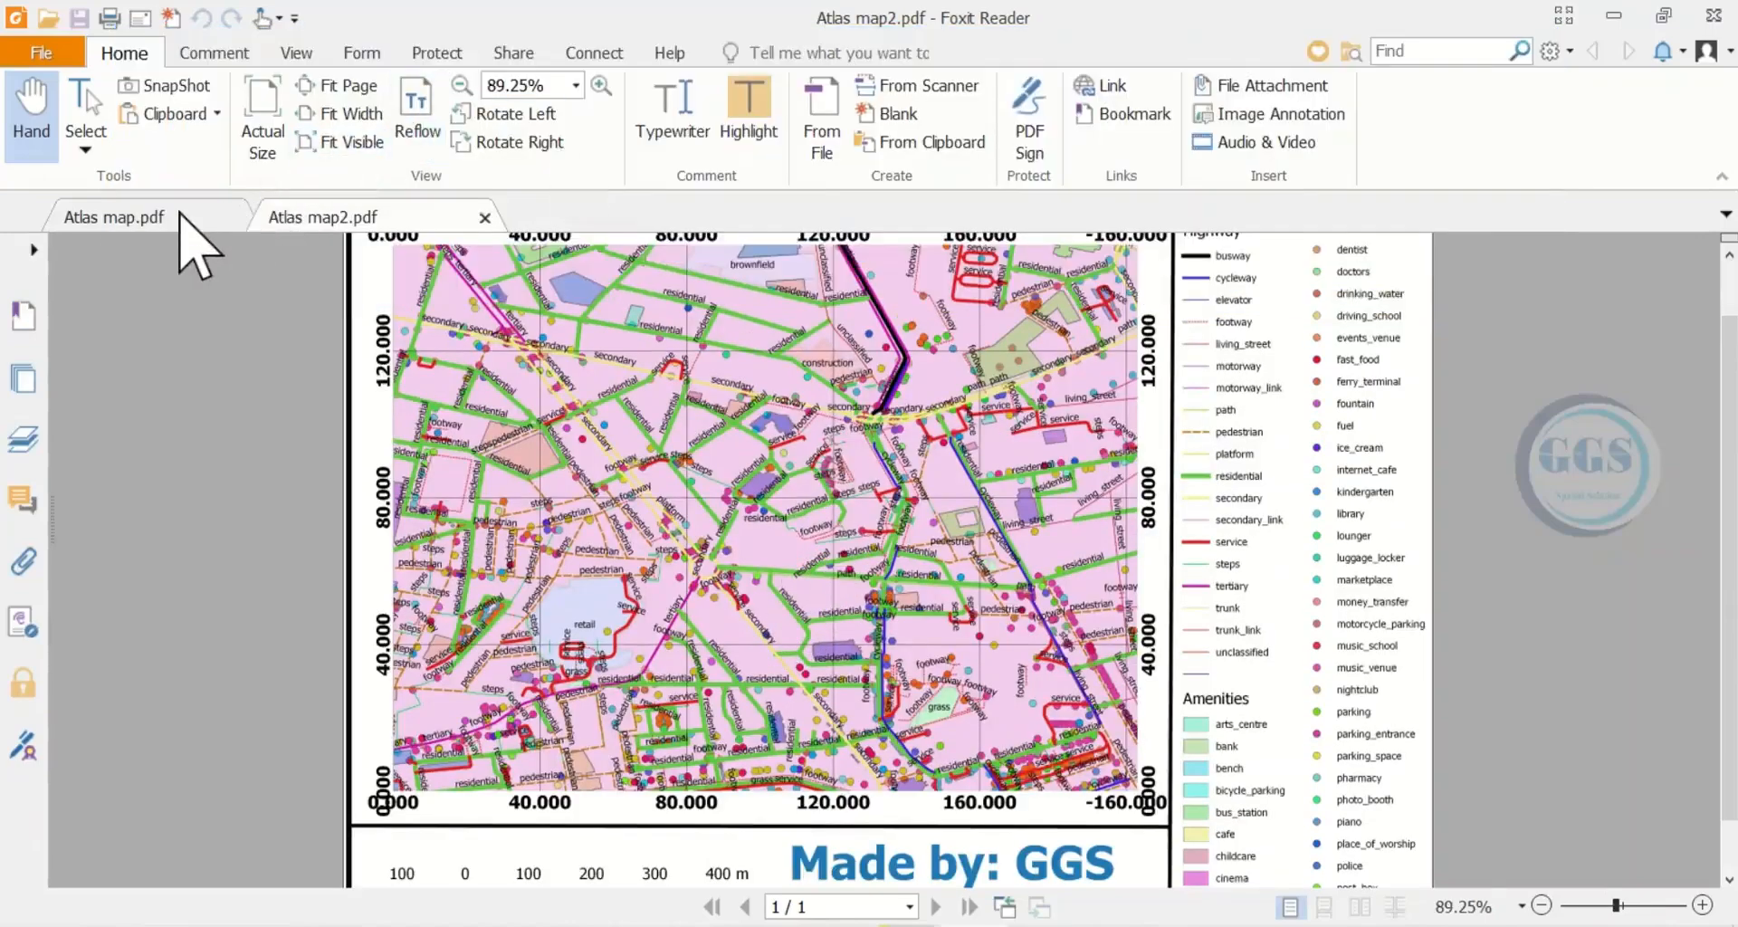
pyautogui.click(182, 226)
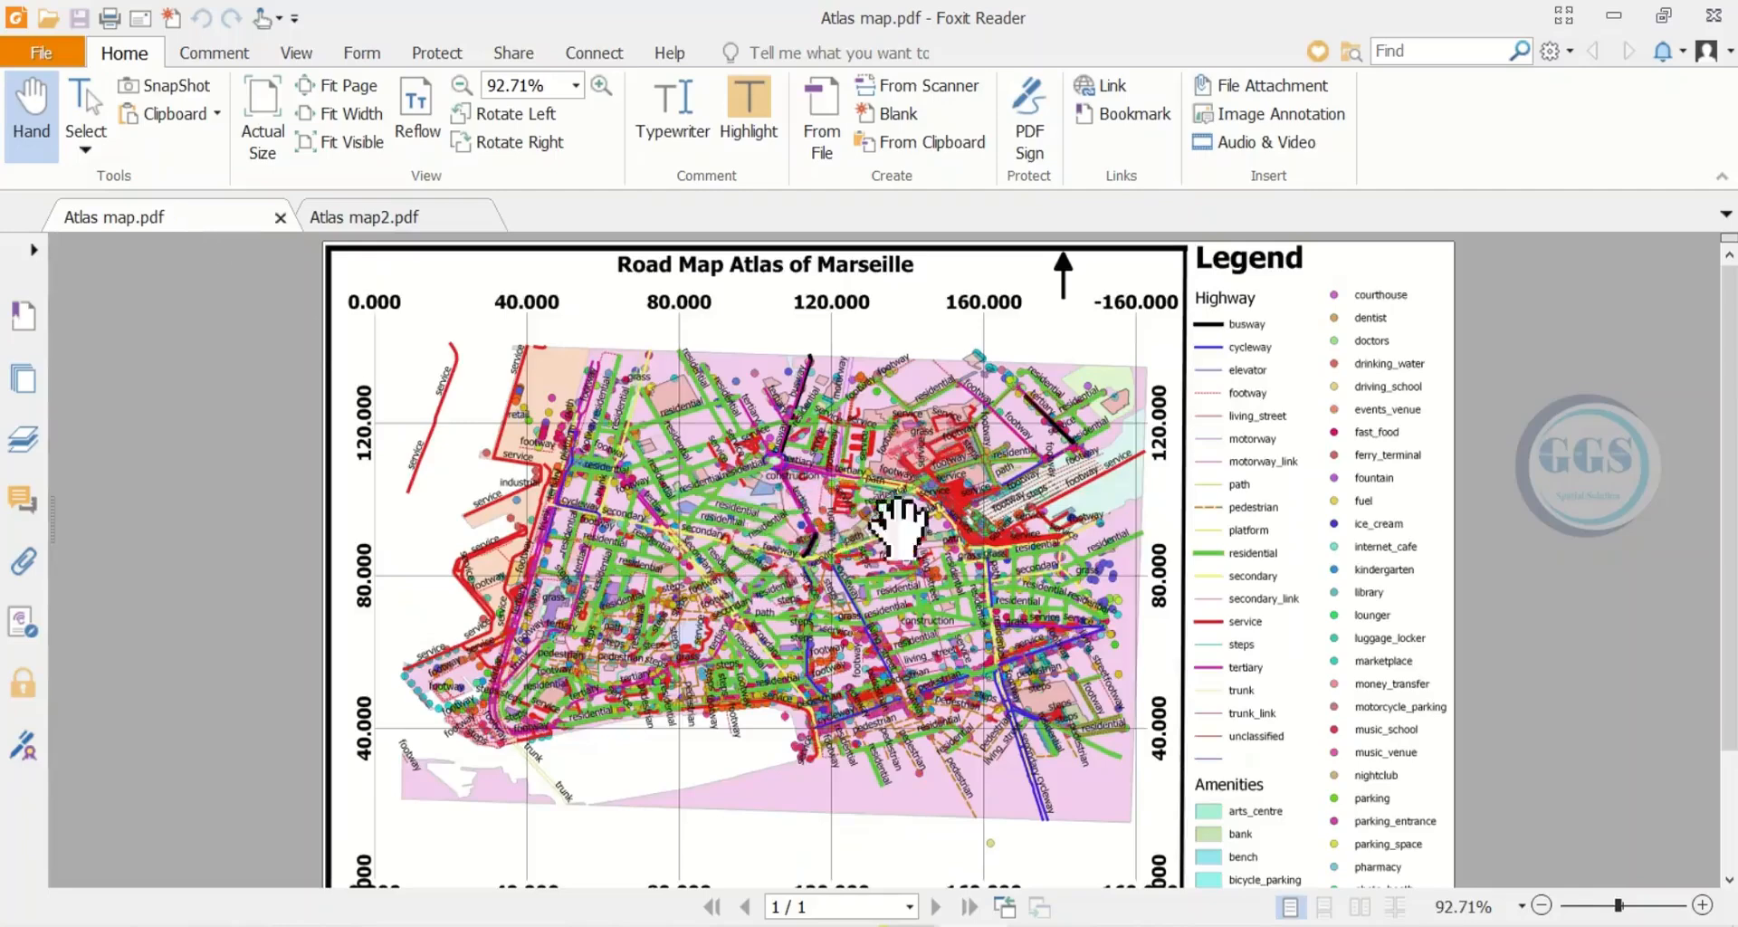
pyautogui.click(342, 218)
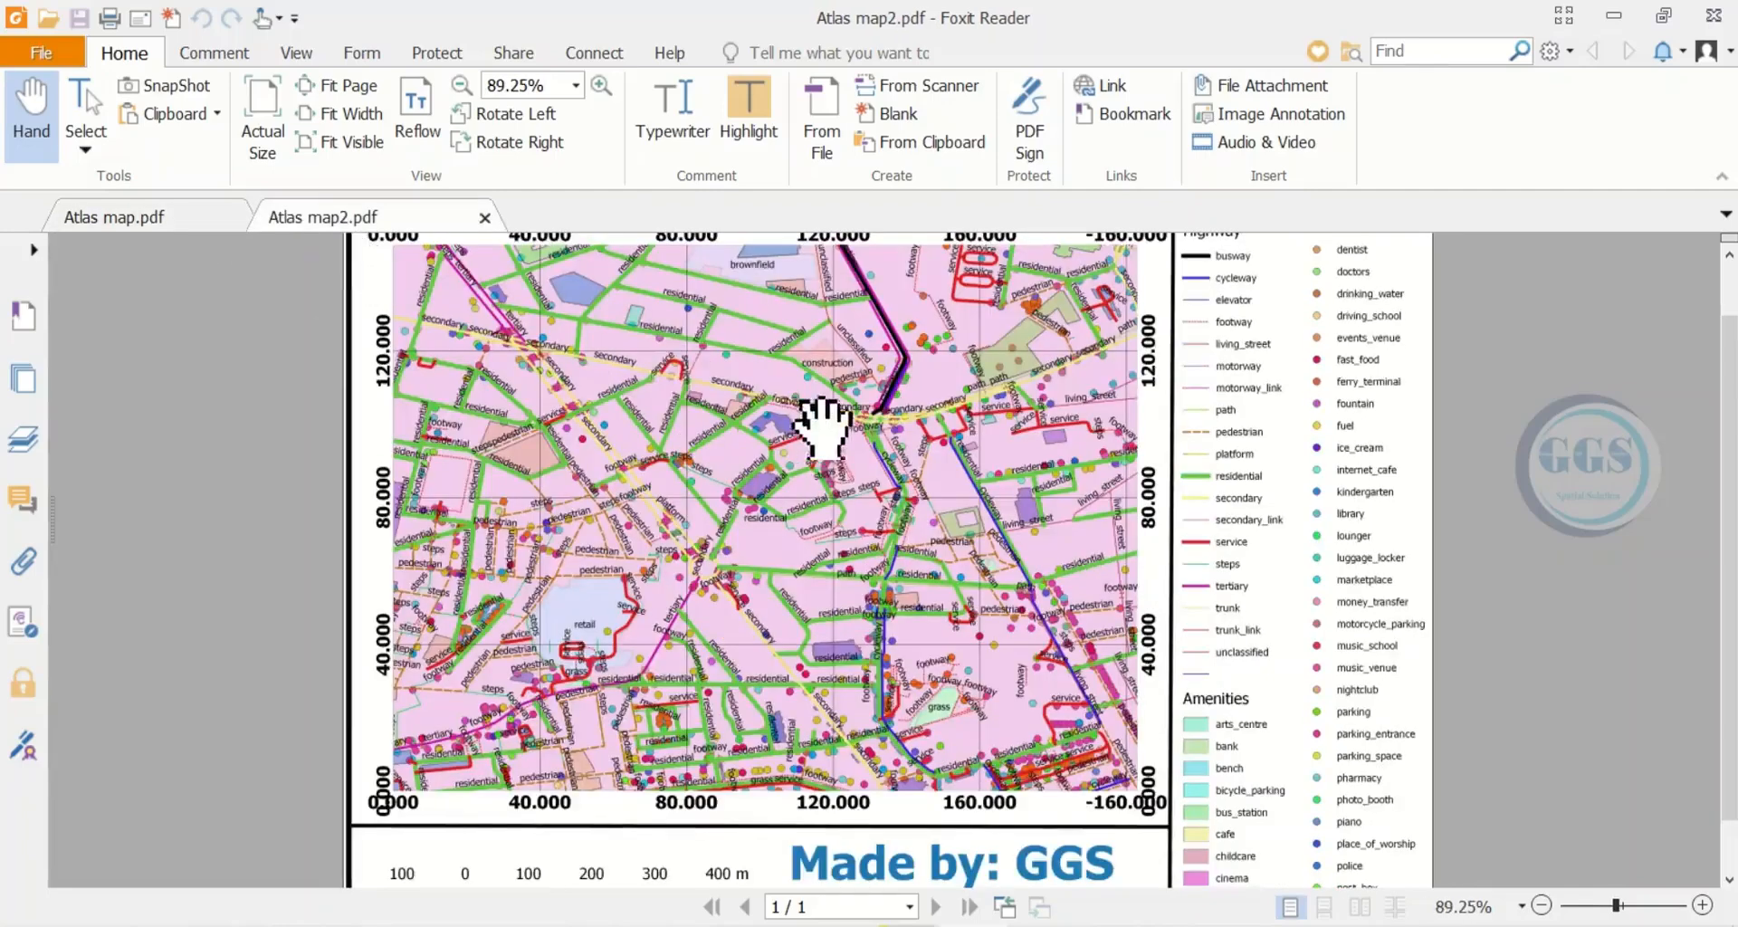
# Pan Atlas map2.pdf to check the 100–400 m scale bar at the page bottom
pyautogui.scroll(2, 869, 562)
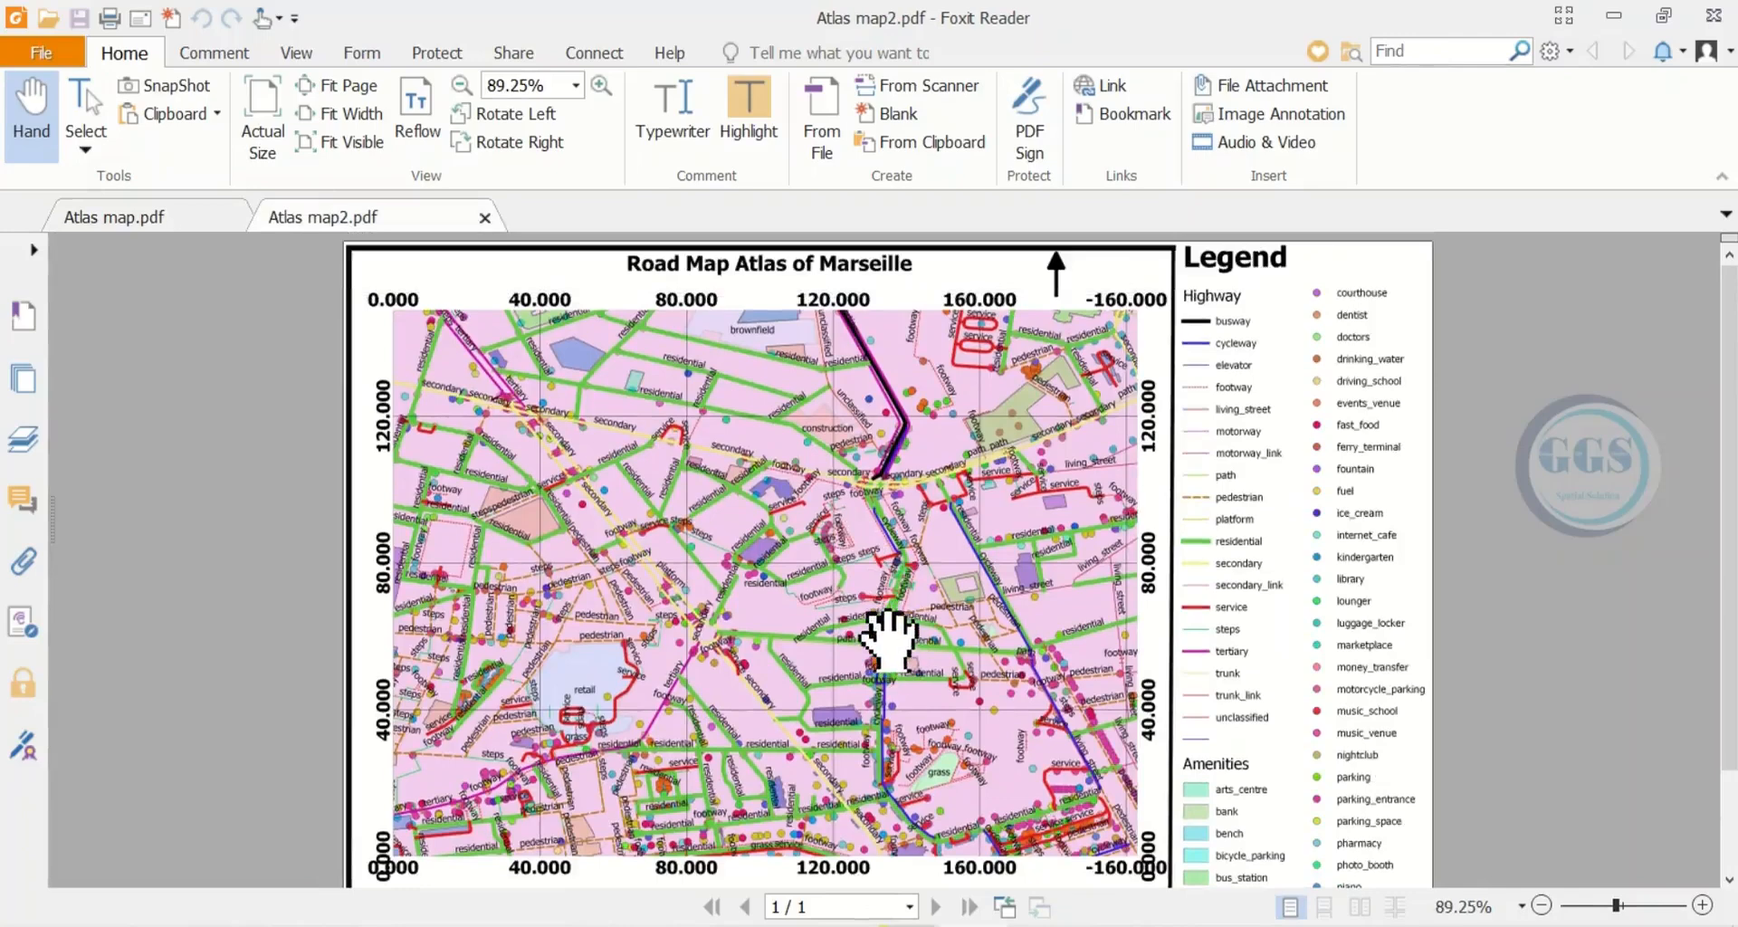
pyautogui.moveTo(885, 628); pyautogui.dragTo(884, 557)
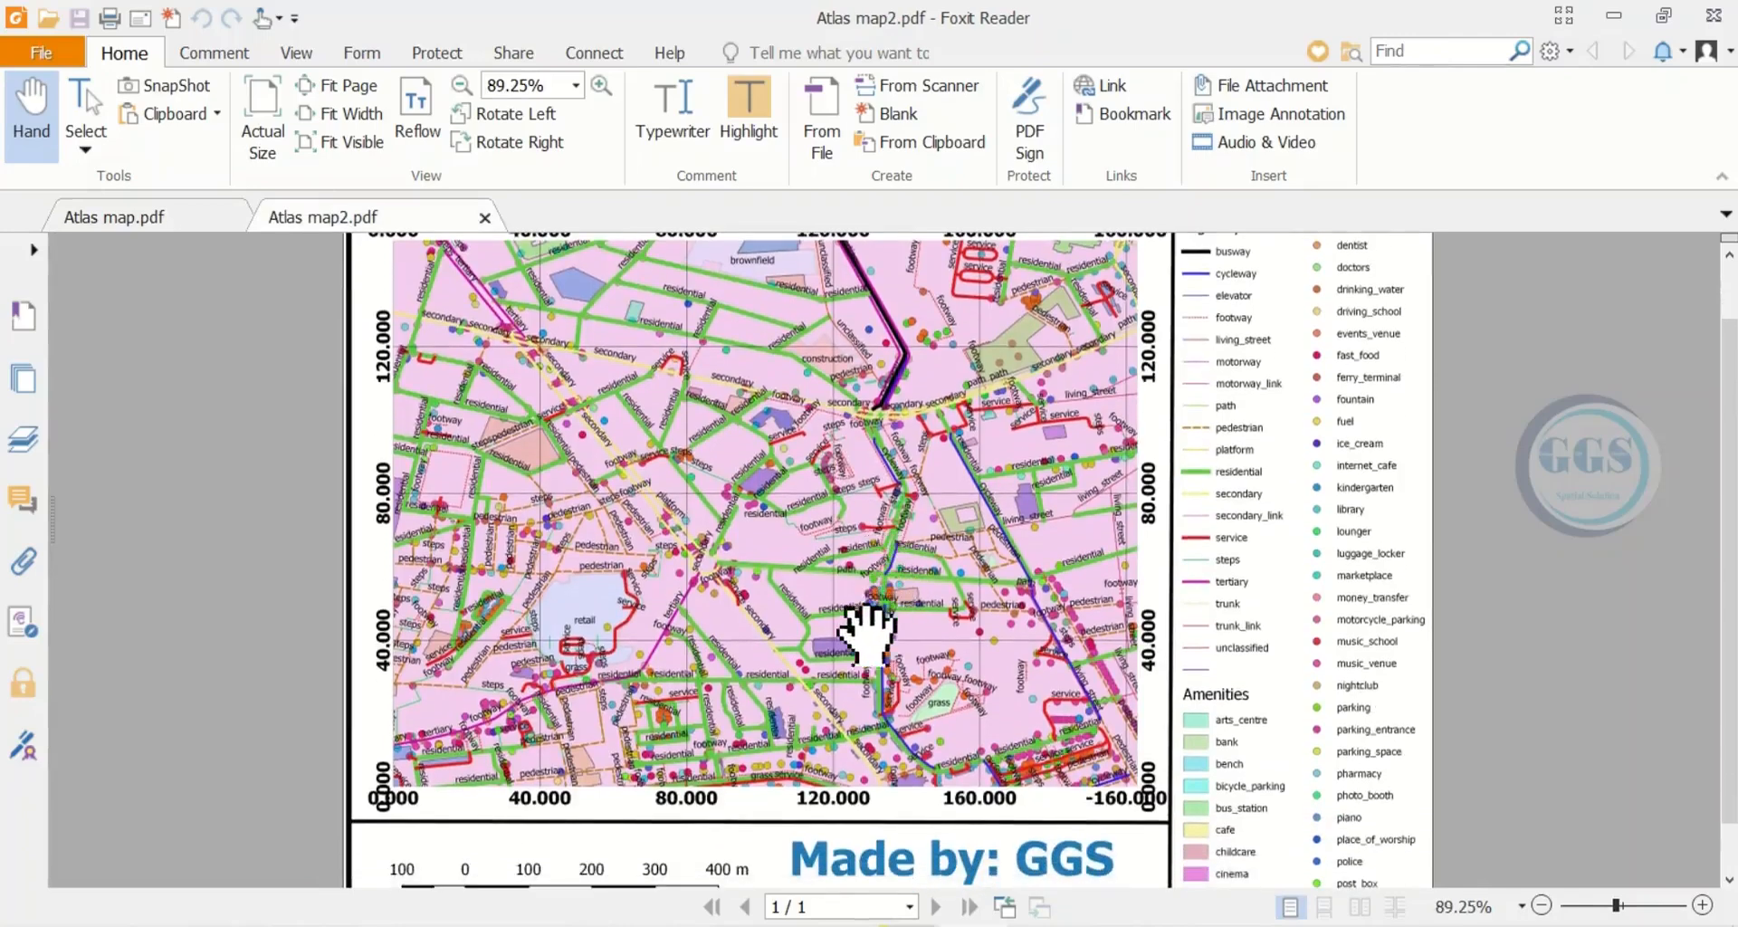
pyautogui.scroll(2, 867, 489)
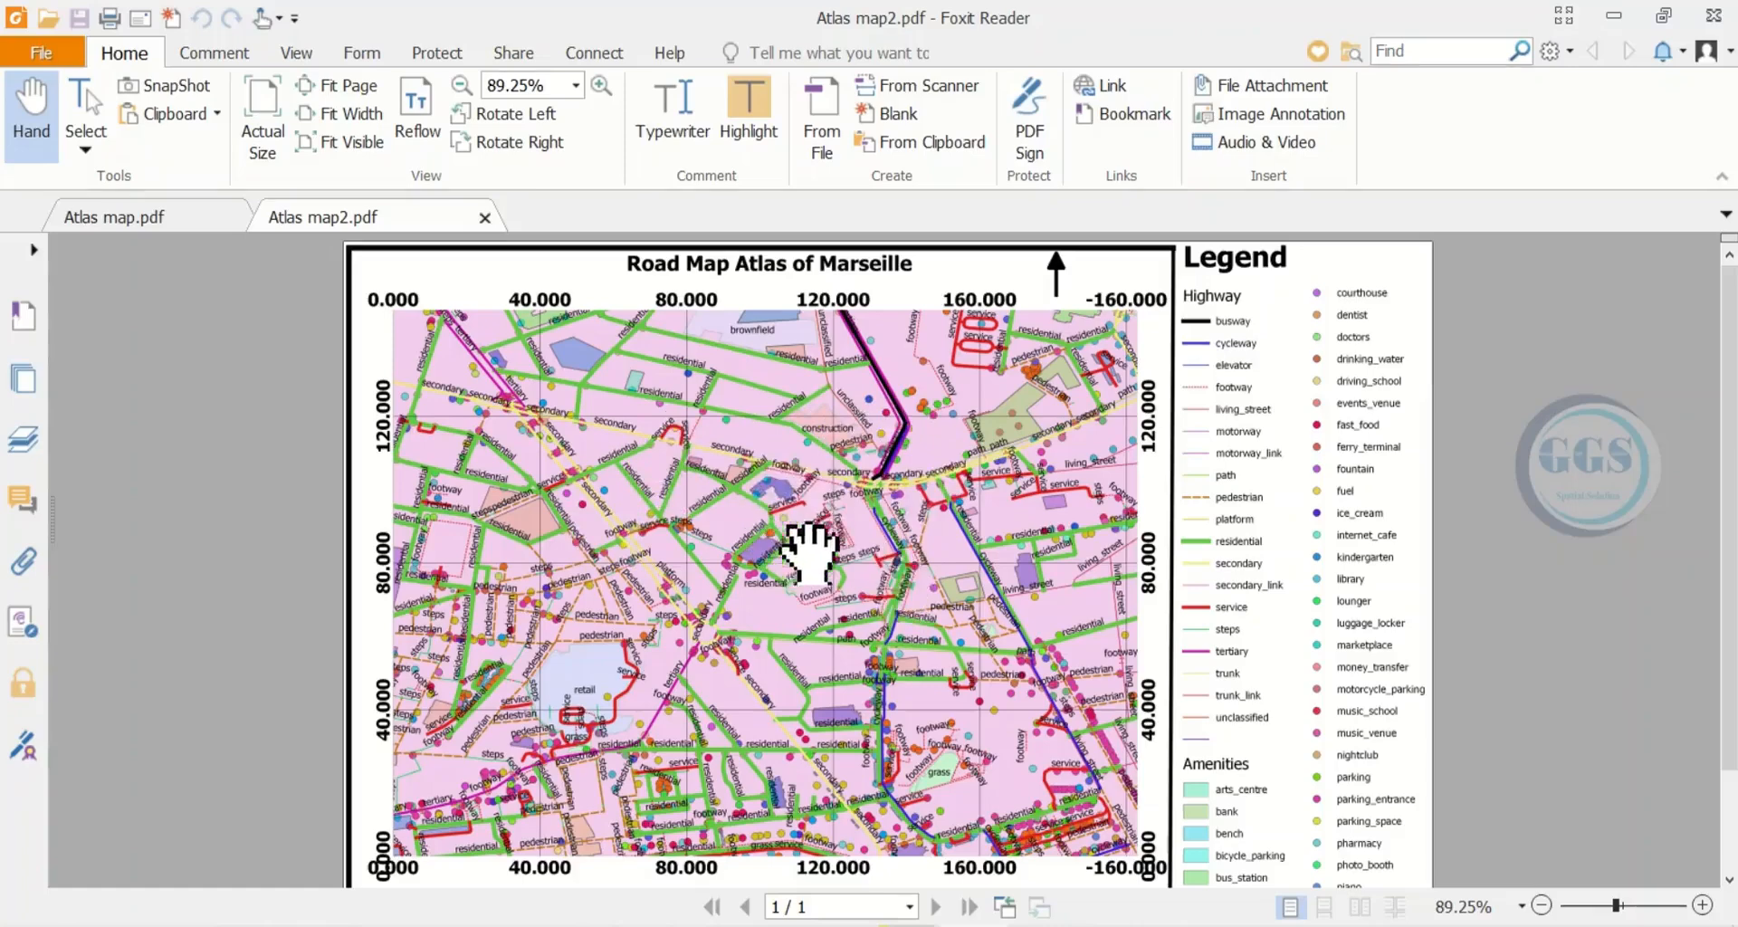
pyautogui.moveTo(912, 552)
pyautogui.mouseDown()
pyautogui.moveTo(907, 480)
pyautogui.moveTo(900, 582)
pyautogui.moveTo(780, 575)
pyautogui.moveTo(931, 543)
pyautogui.moveTo(923, 489)
pyautogui.moveTo(916, 572)
pyautogui.mouseUp()
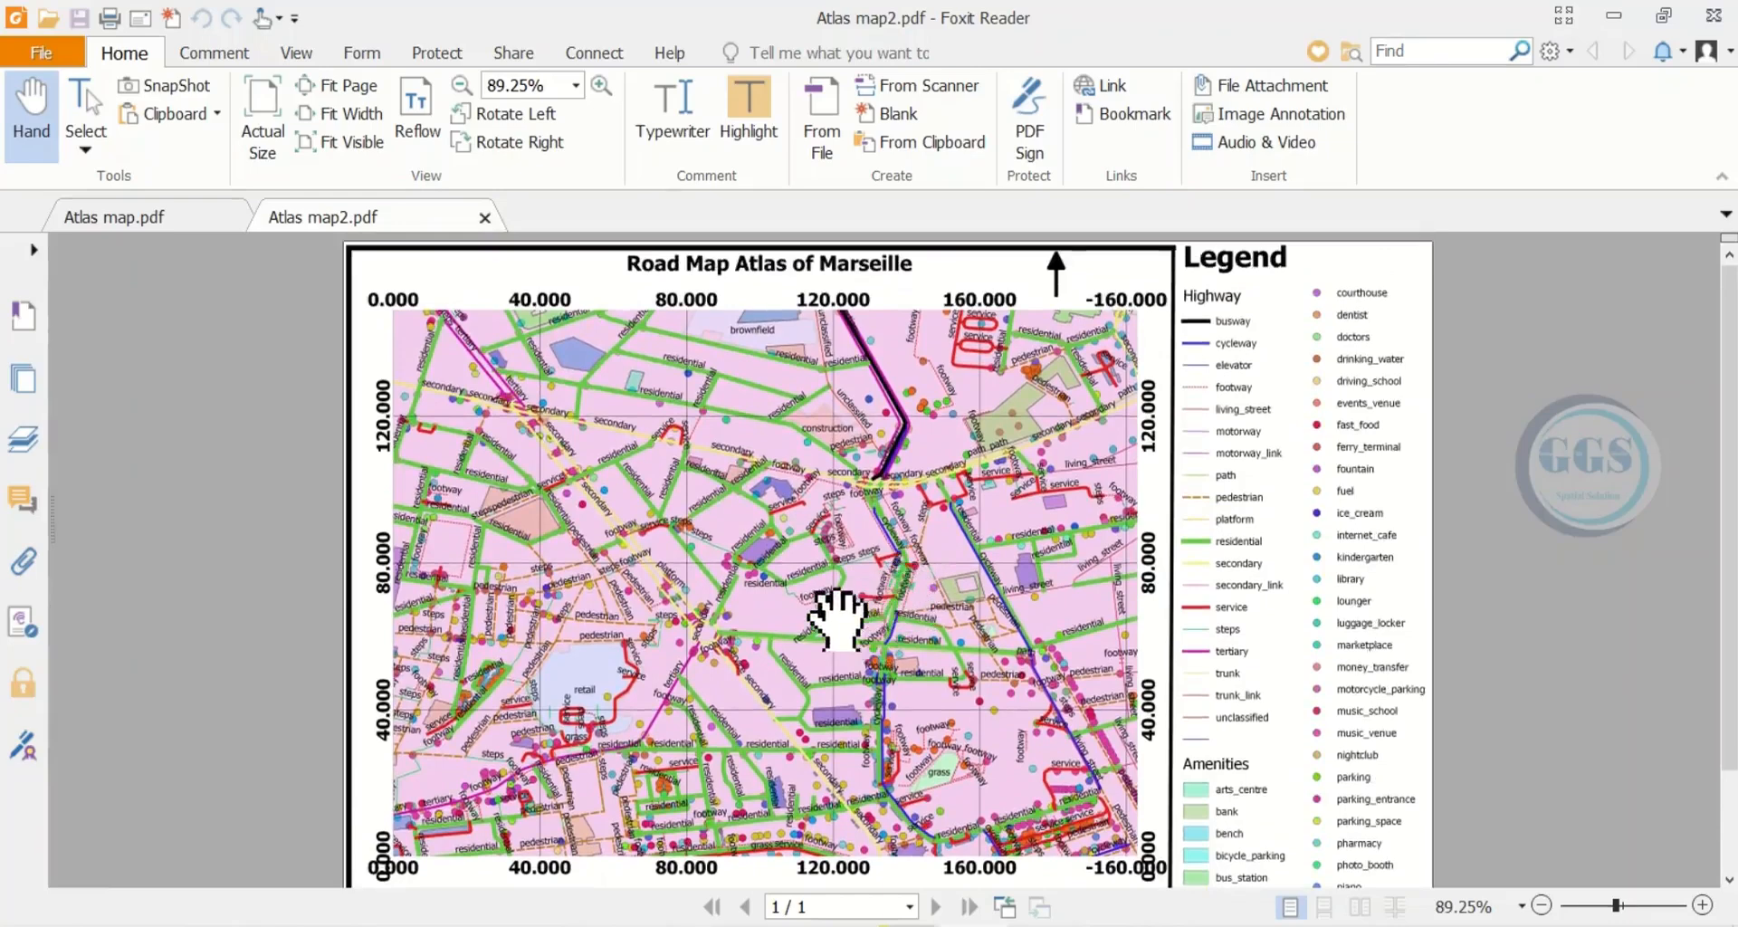
pyautogui.scroll(-1, 835, 602)
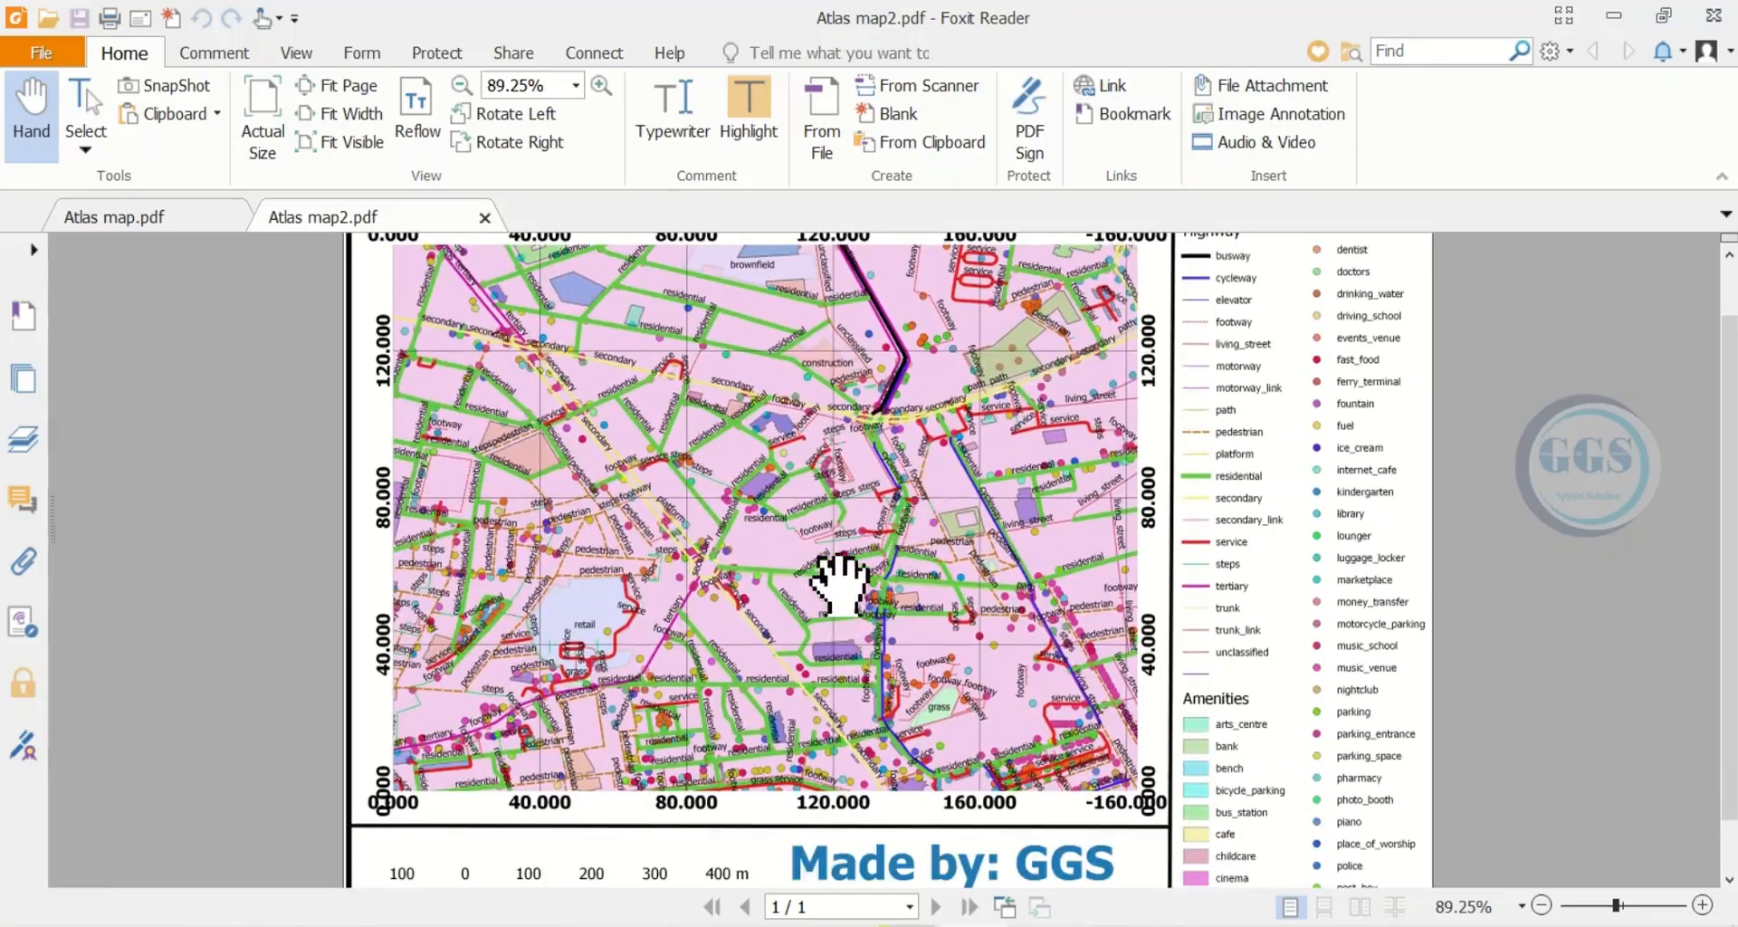